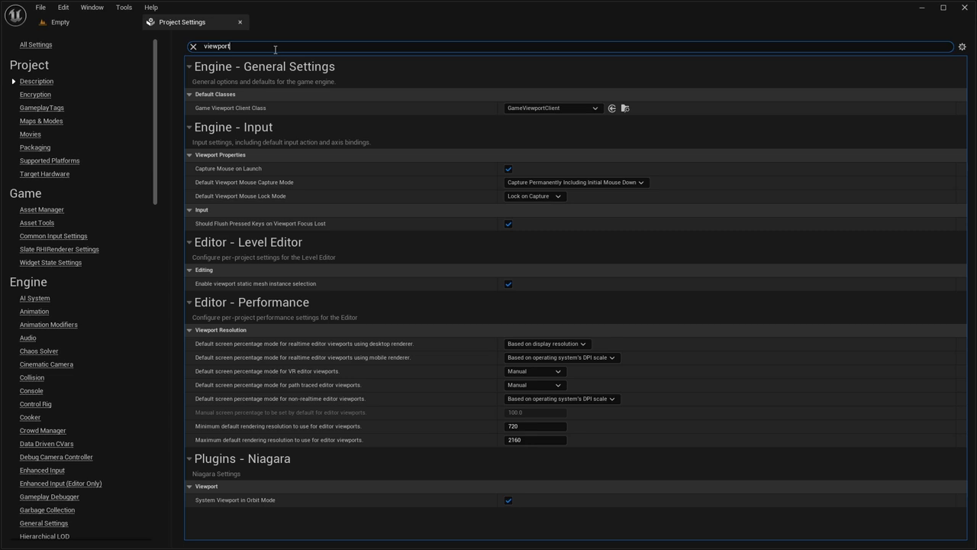
# Set the Game Viewport Client Class to CommonGameViewportClient and choose InputData as the Input Data in the Common Input Settings.
pyautogui.click(527, 109)
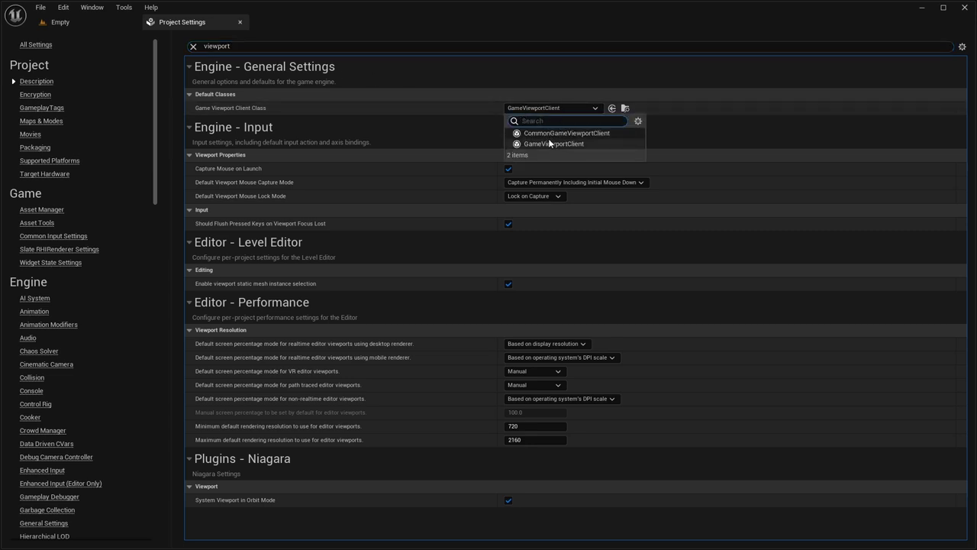
pyautogui.click(549, 135)
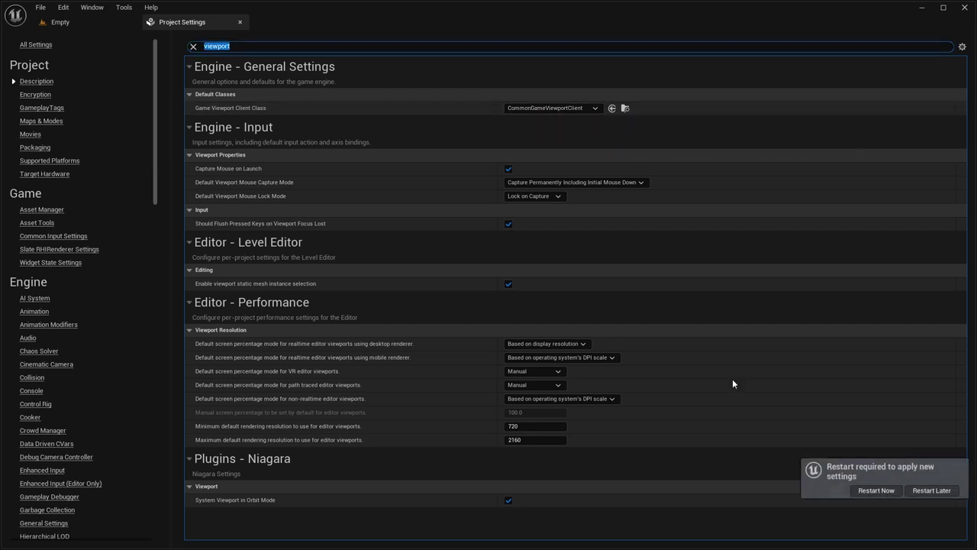
pyautogui.click(57, 237)
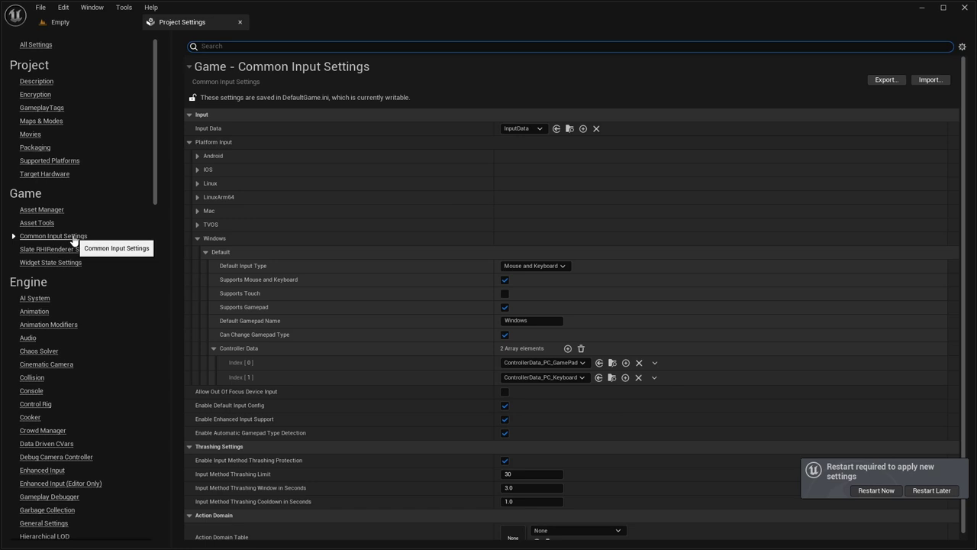
pyautogui.click(522, 128)
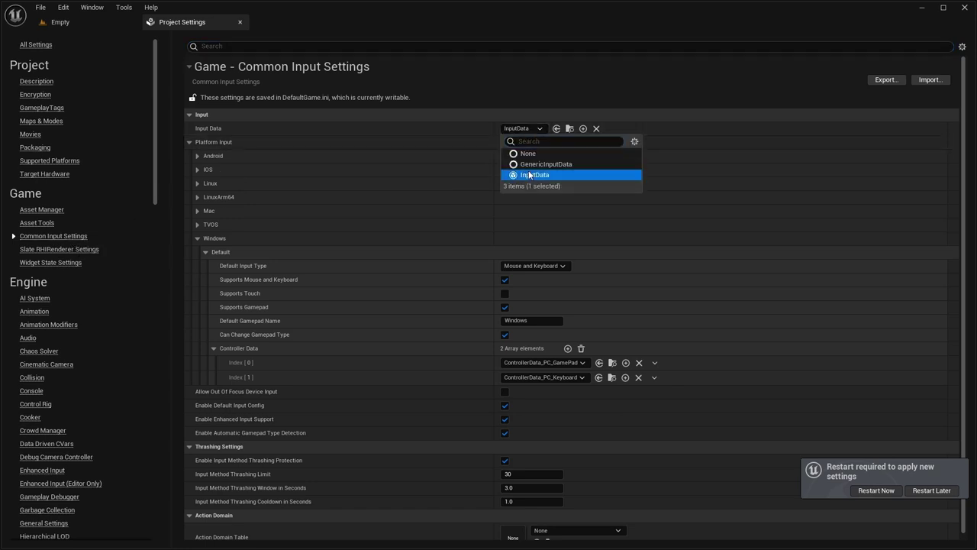
pyautogui.click(529, 175)
# Open the InputData blueprint from the CommonUi folder and review its default click and back actions, collapsing both groups.
pyautogui.click(569, 128)
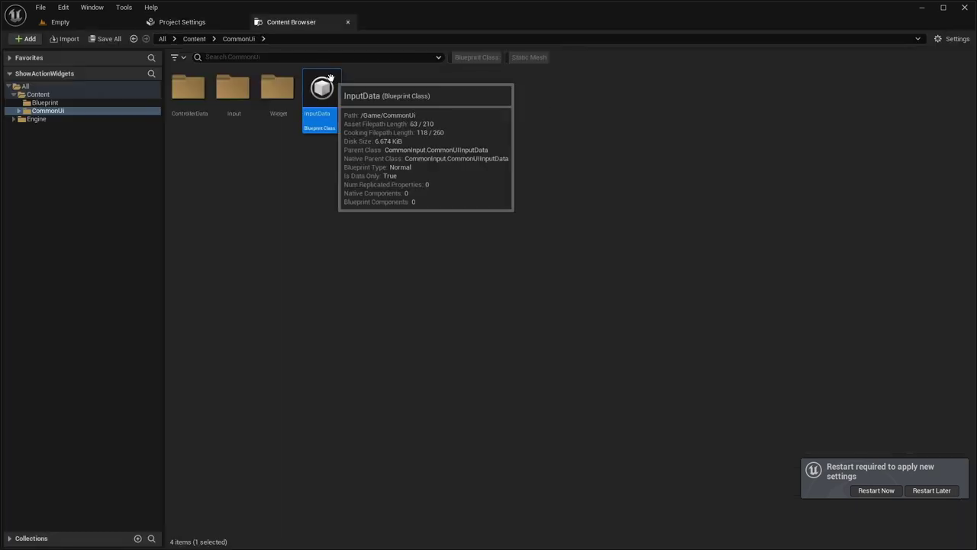
pyautogui.doubleClick(329, 79)
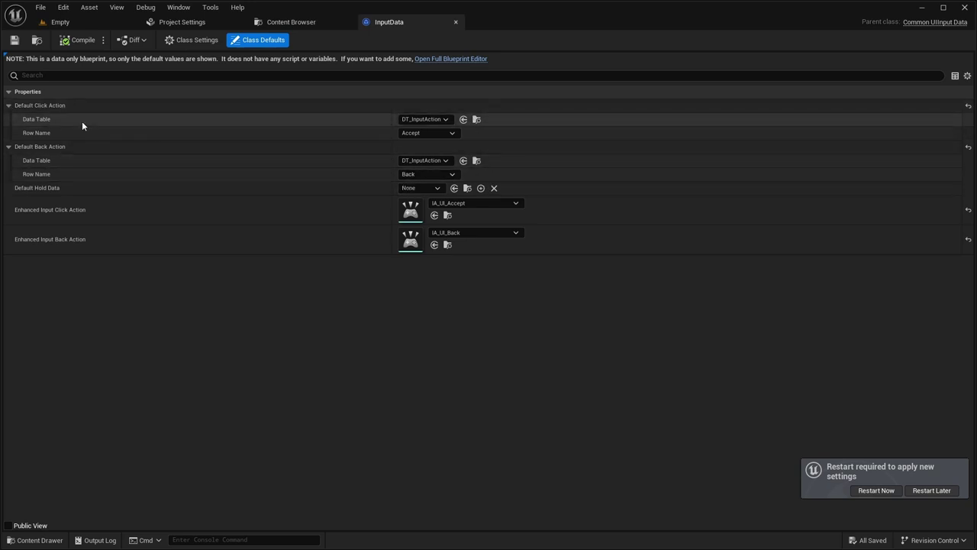
pyautogui.click(9, 107)
pyautogui.click(8, 118)
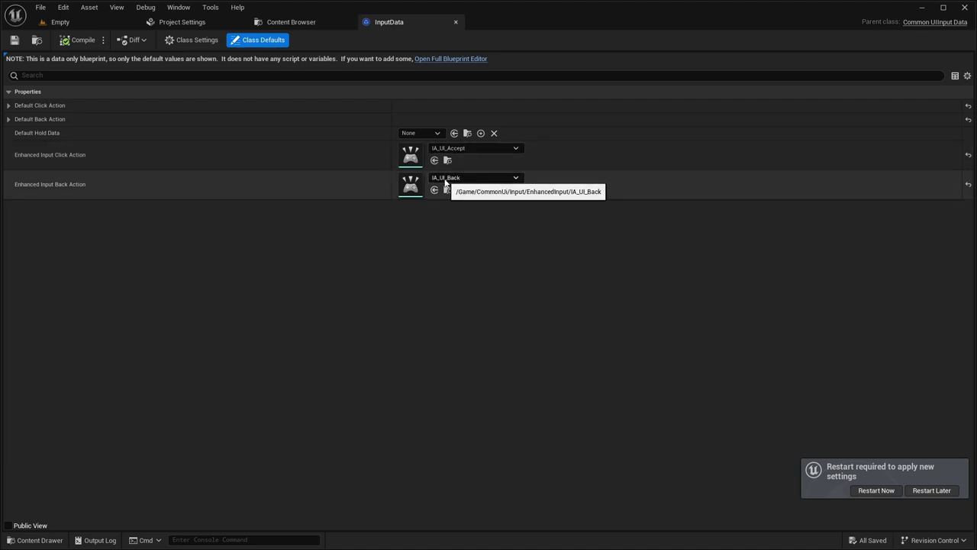
# Inspect the action mappings of IMC_UI_Generic in the EnhancedInput folder and close the asset.
pyautogui.click(29, 539)
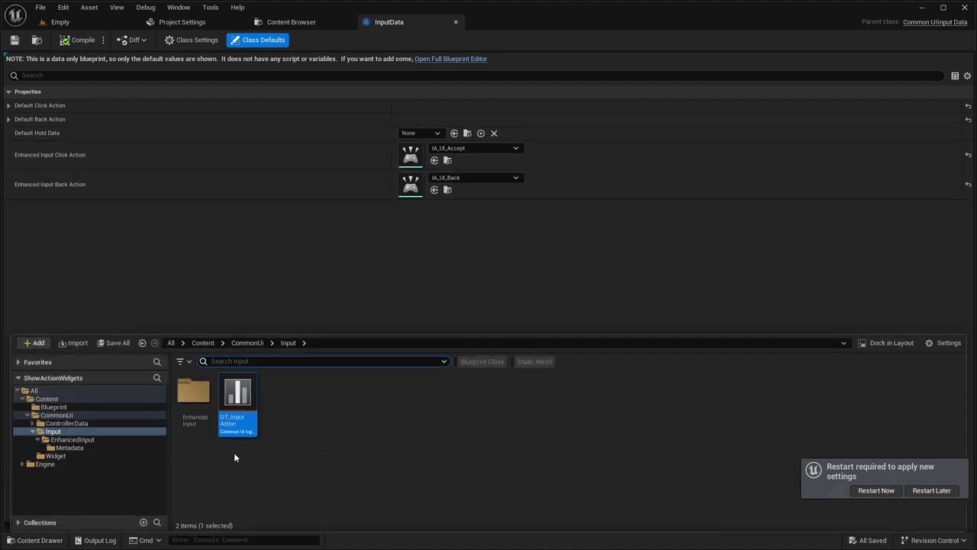
pyautogui.click(77, 440)
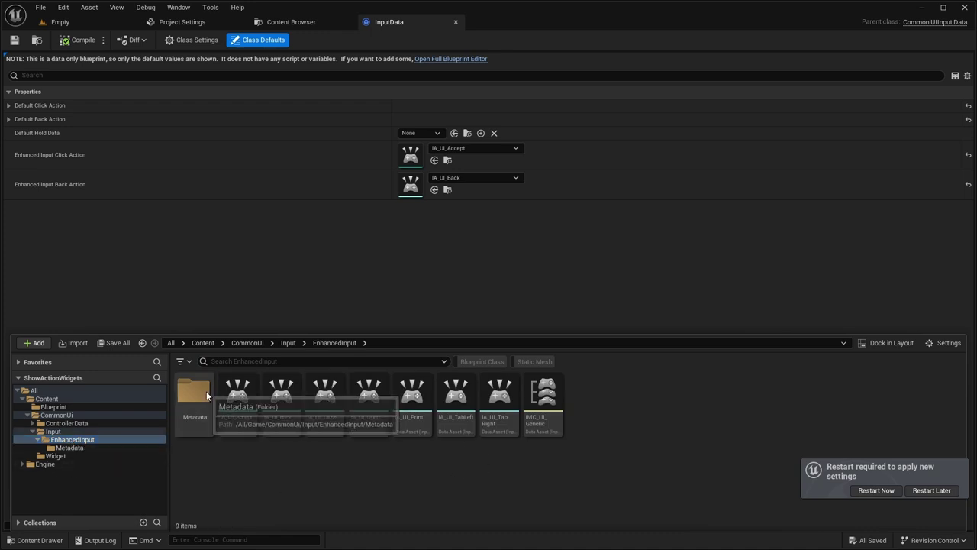
pyautogui.doubleClick(541, 412)
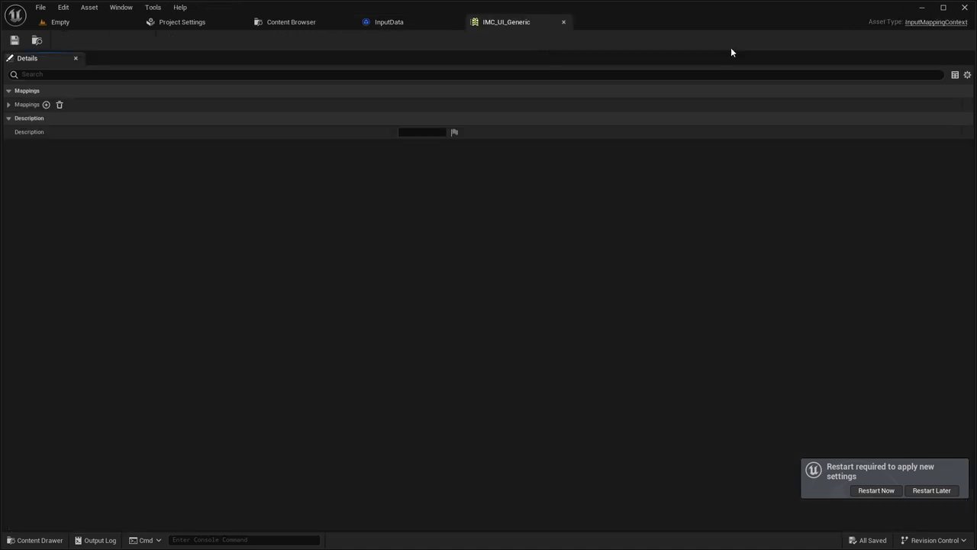
pyautogui.click(9, 104)
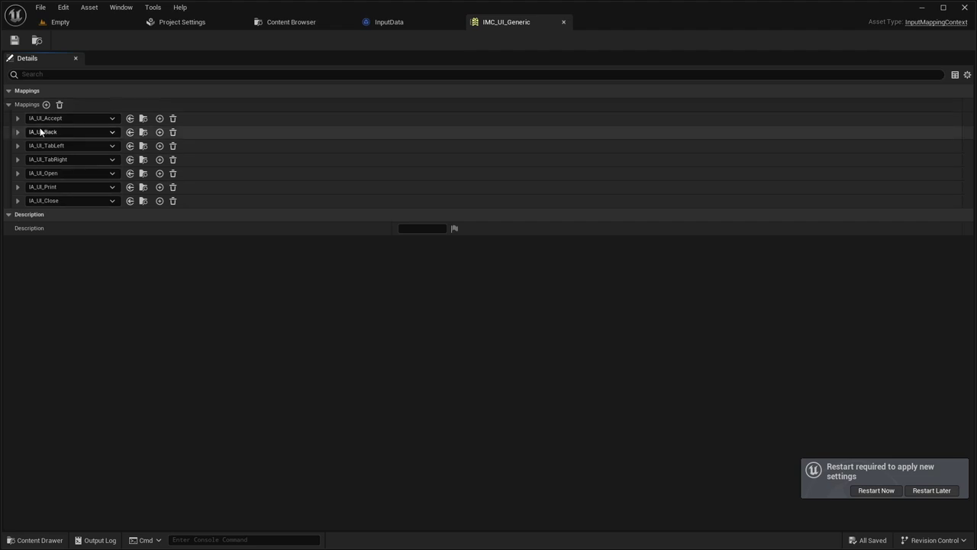
pyautogui.click(564, 22)
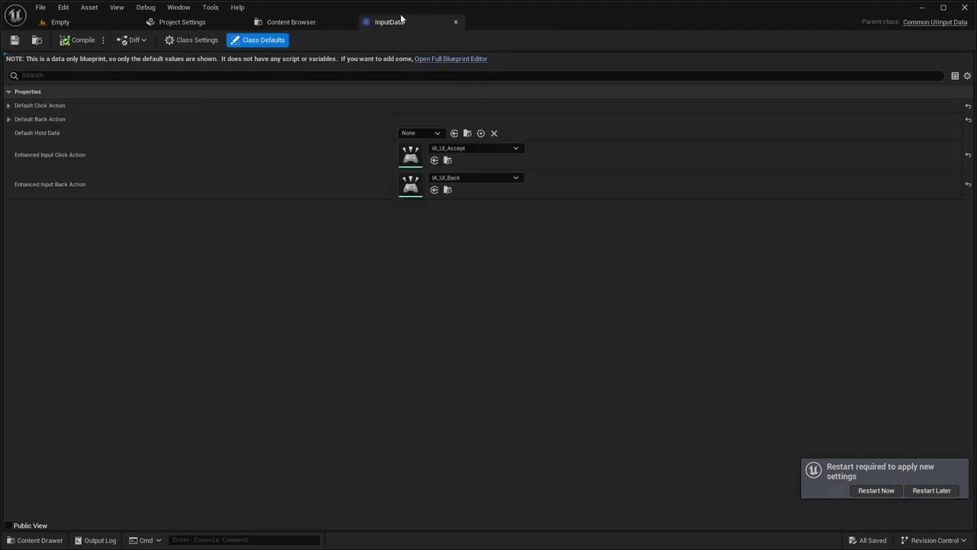
# Open the UI_Main widget blueprint from the CommonUi Widget folder.
pyautogui.click(34, 540)
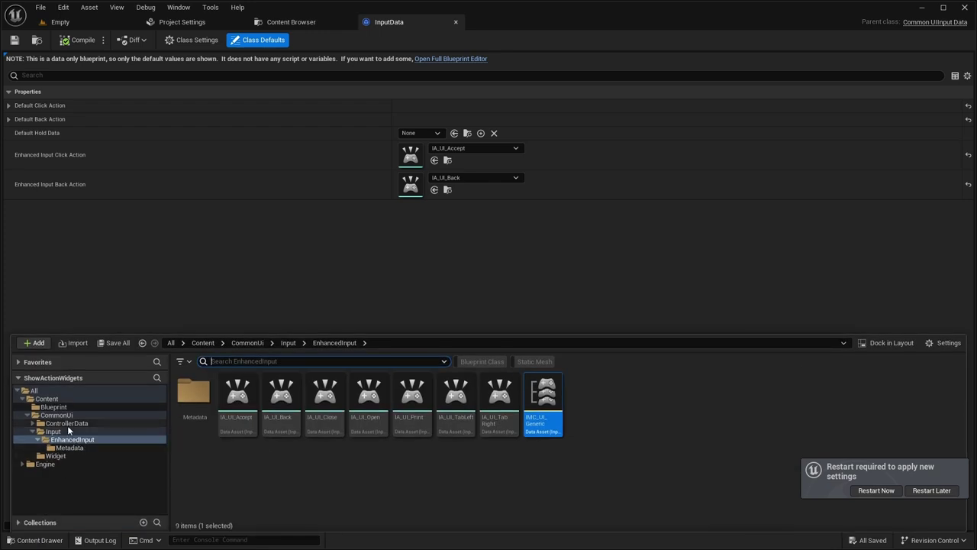
pyautogui.click(55, 455)
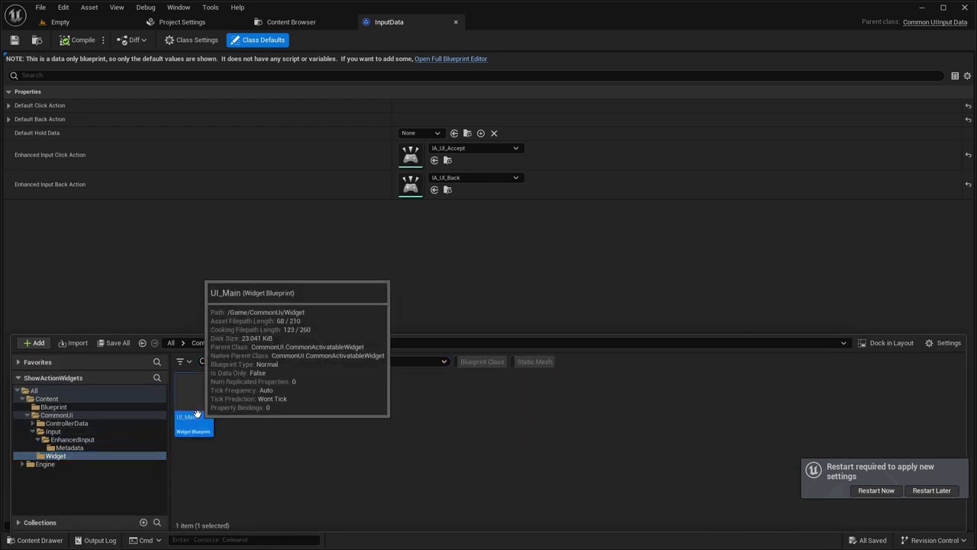
pyautogui.doubleClick(195, 416)
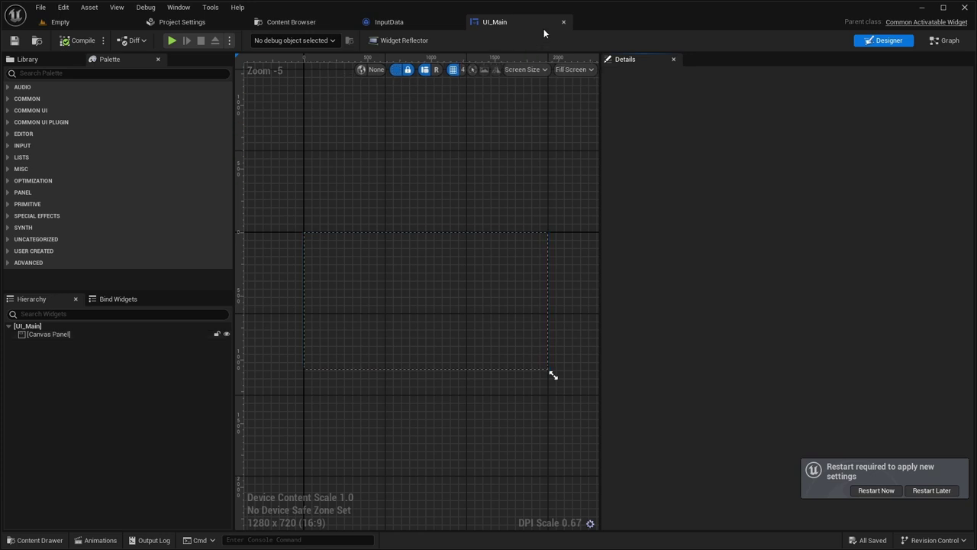
# Open BP_EmptyCharacter and examine the event graph nodes that create the UI Main widget, set UI-only input mode and show the mouse cursor.
pyautogui.click(34, 539)
pyautogui.click(70, 409)
pyautogui.doubleClick(193, 397)
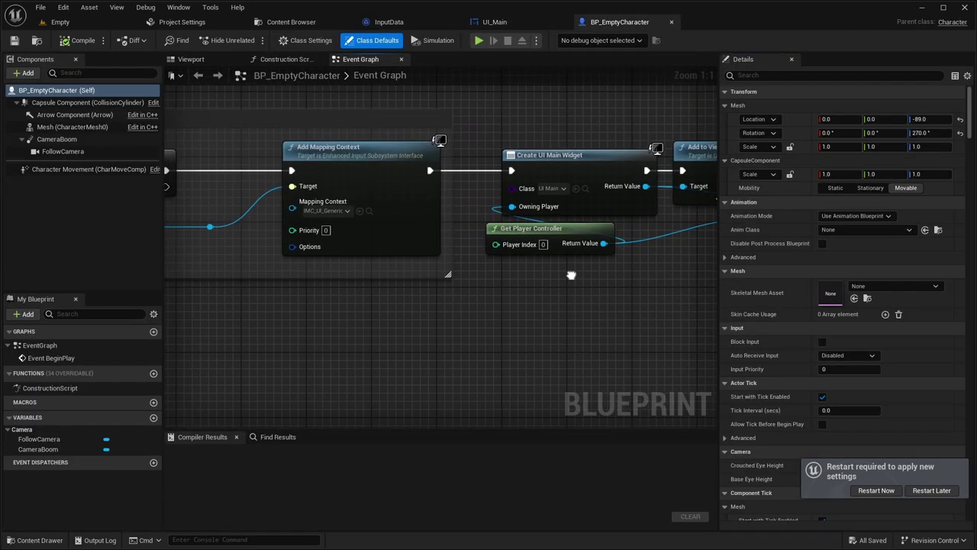
pyautogui.moveTo(571, 275); pyautogui.dragTo(353, 274, button='right')
pyautogui.moveTo(549, 248); pyautogui.dragTo(330, 123)
pyautogui.moveTo(421, 130); pyautogui.dragTo(391, 127, button='right')
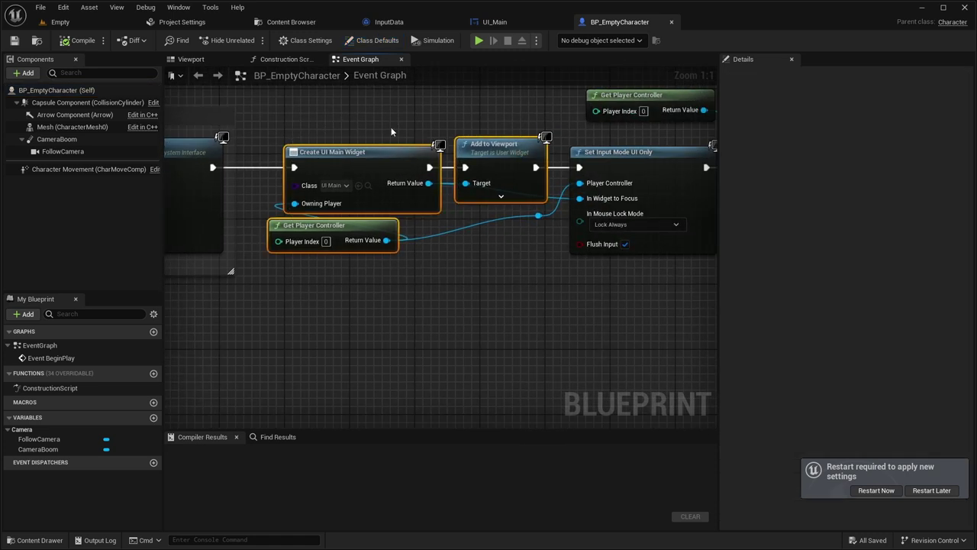
pyautogui.moveTo(510, 266); pyautogui.dragTo(314, 280, button='right')
pyautogui.moveTo(620, 291); pyautogui.dragTo(365, 106)
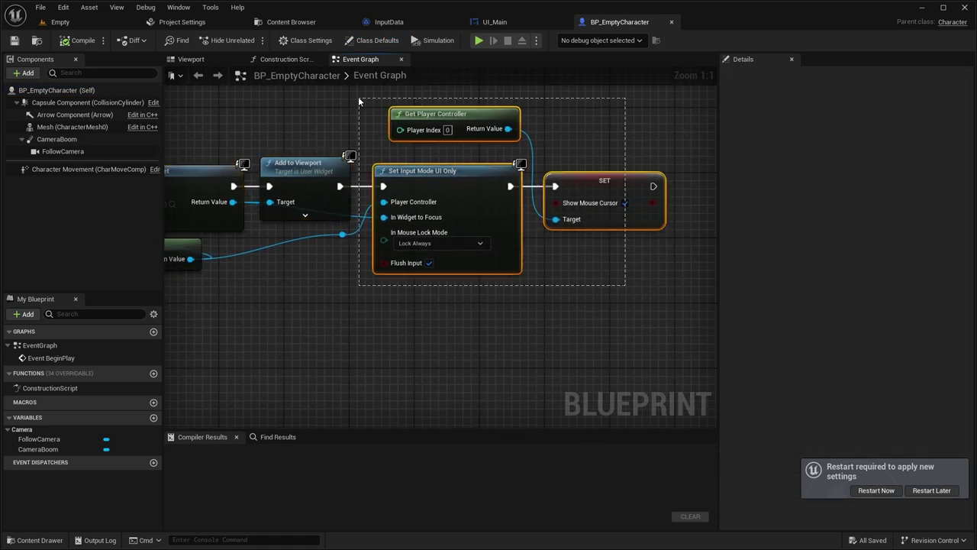
pyautogui.moveTo(280, 105); pyautogui.dragTo(356, 107, button='right')
# Select IMC_UI_Generic as the Mapping Context of the Add Mapping Context node and close the BP_EmptyCharacter blueprint.
pyautogui.moveTo(213, 175); pyautogui.dragTo(595, 191, button='right')
pyautogui.moveTo(359, 206); pyautogui.dragTo(474, 213, button='right')
pyautogui.click(473, 207)
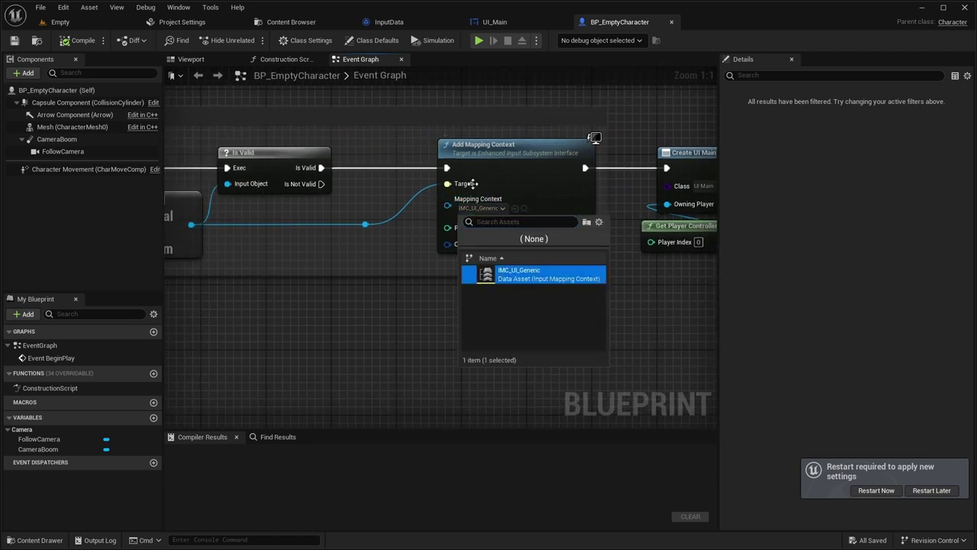
pyautogui.click(496, 263)
pyautogui.click(403, 317)
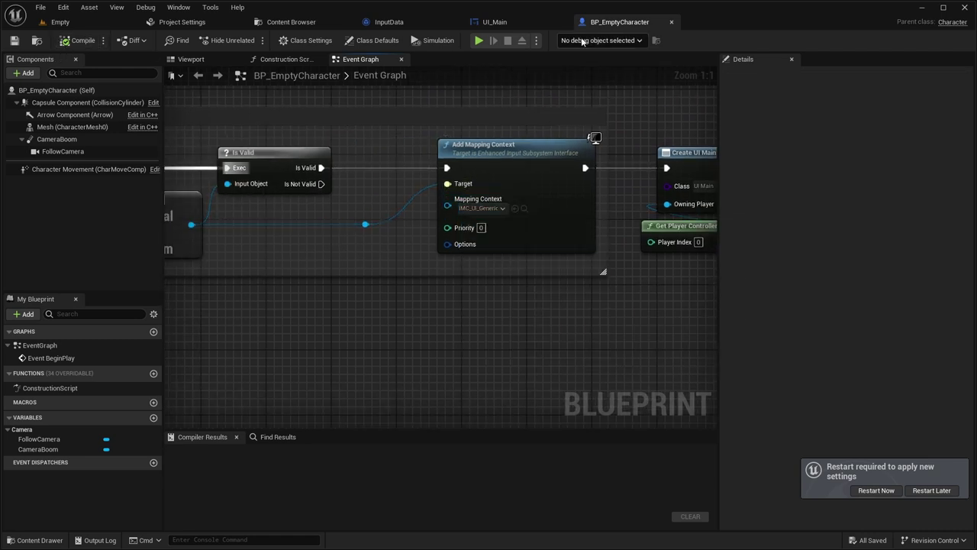
pyautogui.click(671, 22)
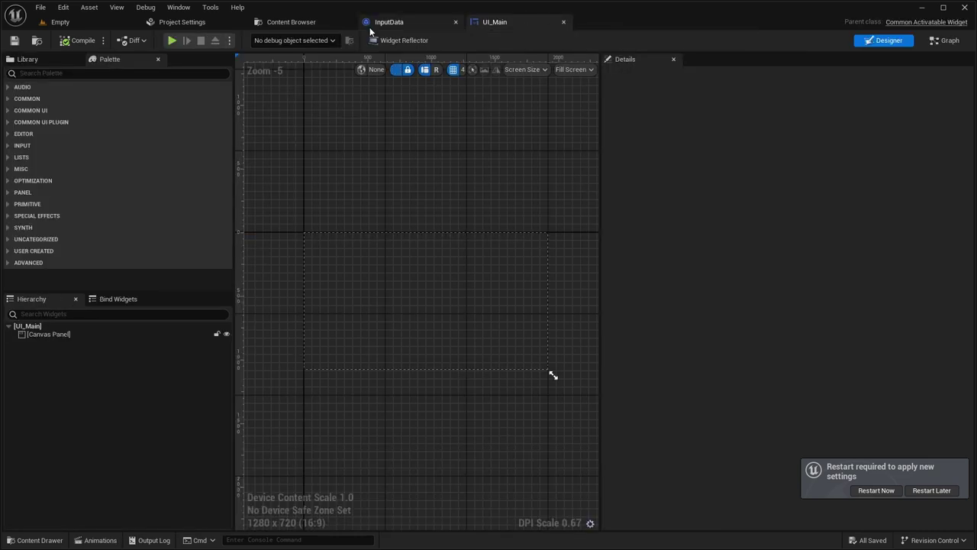
# In the Common Input Settings for Windows, set Default Input Type to Gamepad and Default Gamepad Name to Generic.
pyautogui.click(189, 22)
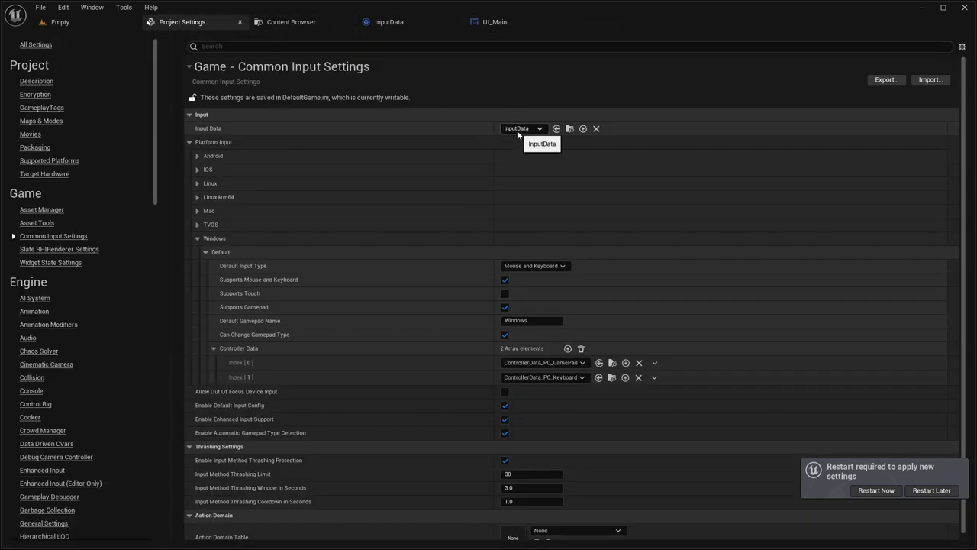
pyautogui.click(534, 266)
pyautogui.click(522, 283)
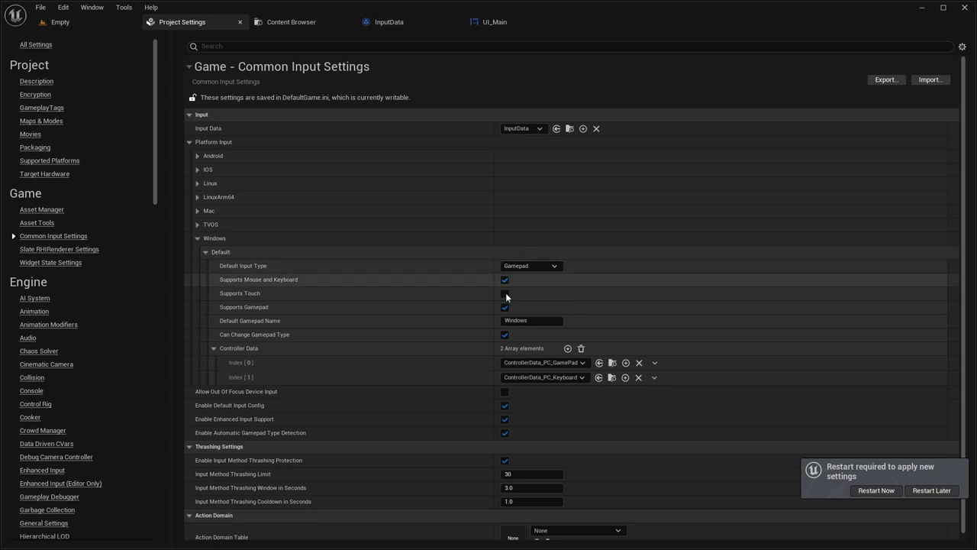
pyautogui.click(537, 322)
pyautogui.write('Generic')
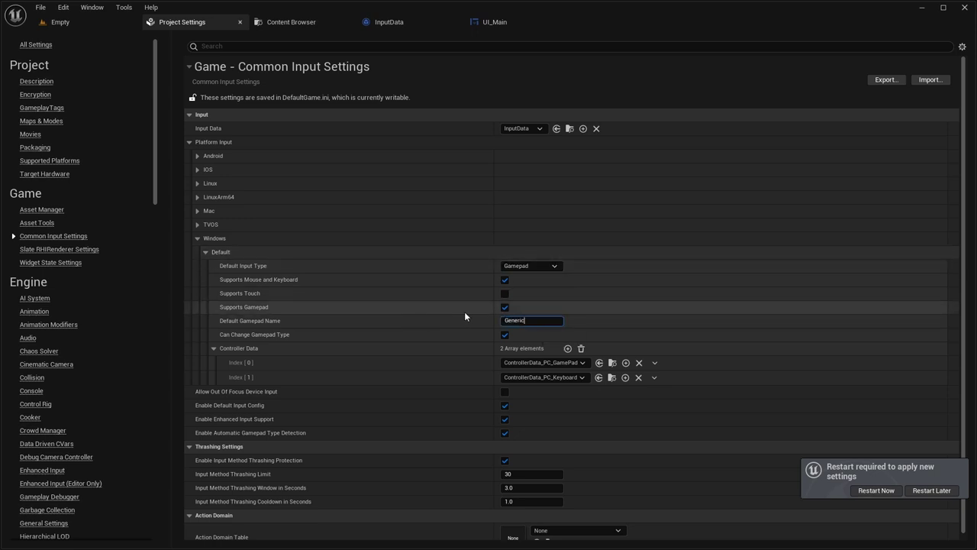
pyautogui.press('Return')
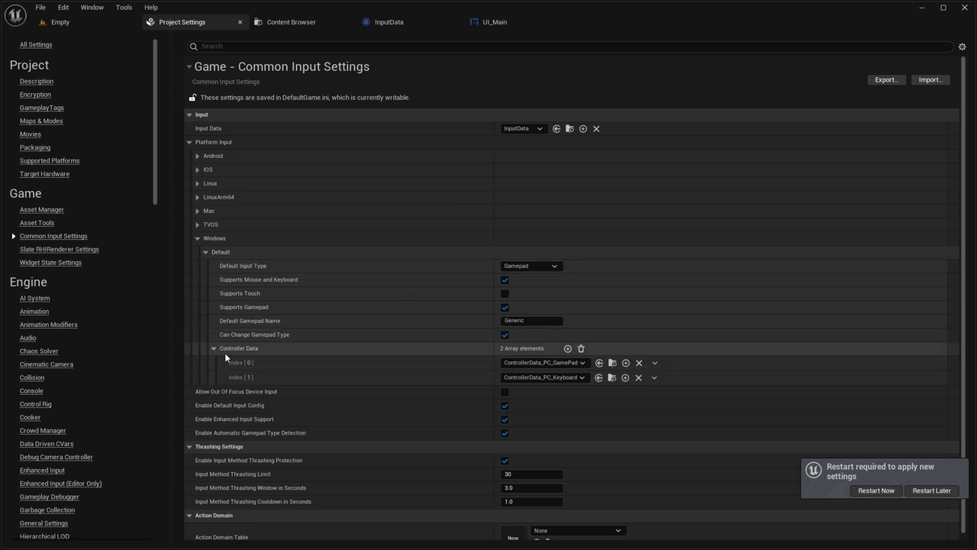
# Review the remaining Common Input Settings and the default actions in the InputData blueprint.
pyautogui.scroll(-1, 447, 317)
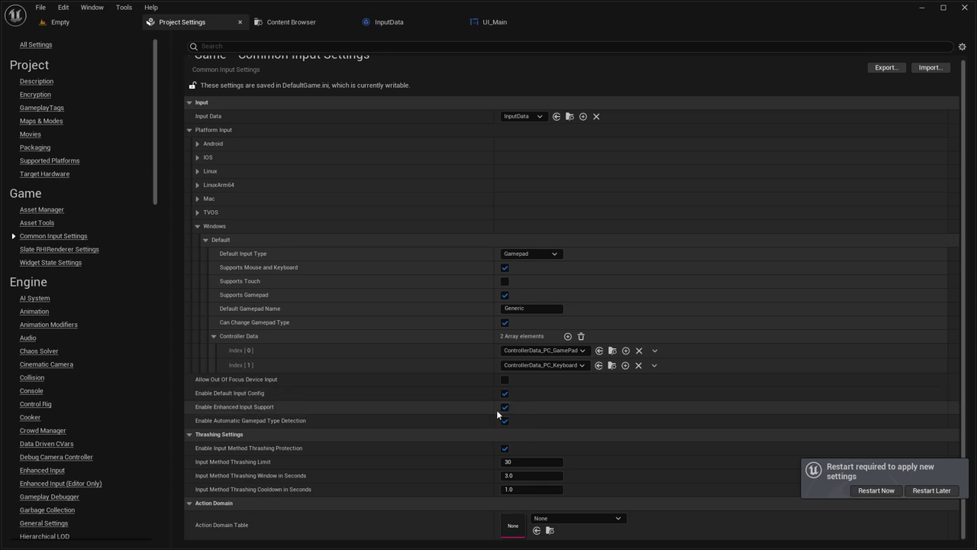
pyautogui.click(390, 21)
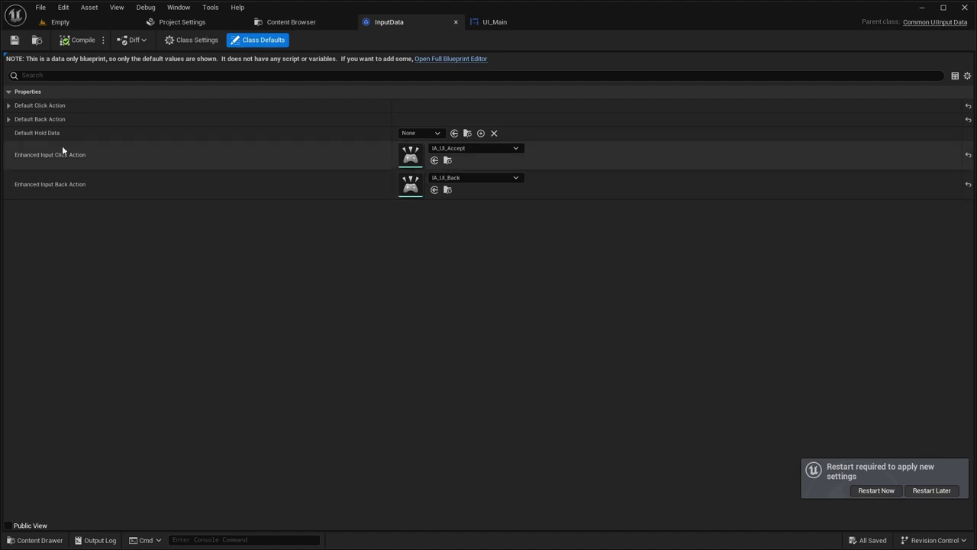
pyautogui.click(8, 119)
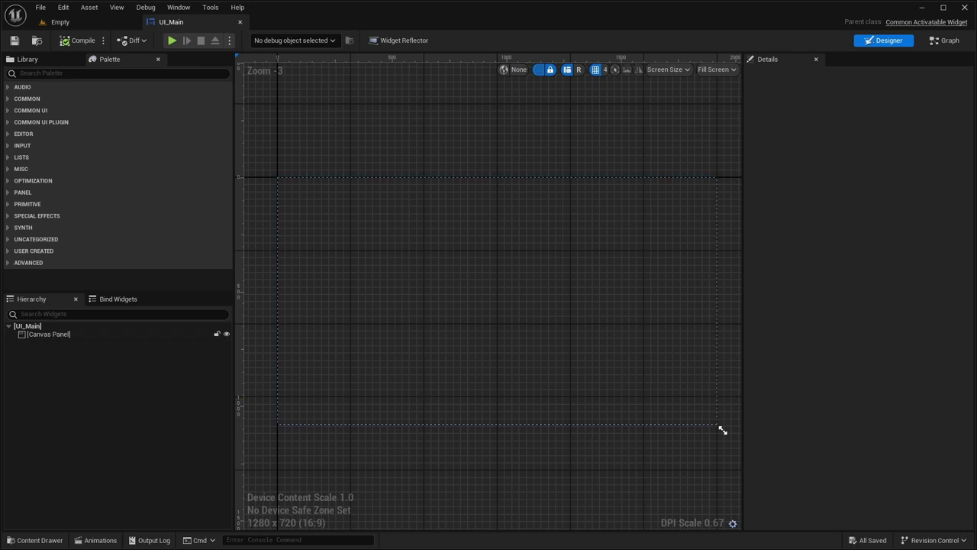
# Create a widget blueprint named UI_ButtonBase in the Widget folder with CommonBoundActionButton as its parent class.
pyautogui.click(35, 539)
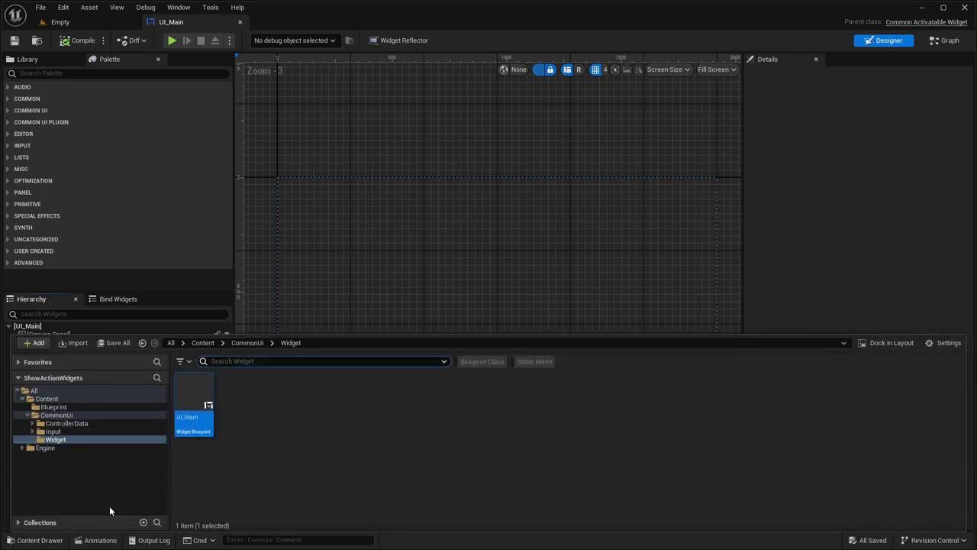
pyautogui.rightClick(263, 421)
pyautogui.moveTo(290, 392)
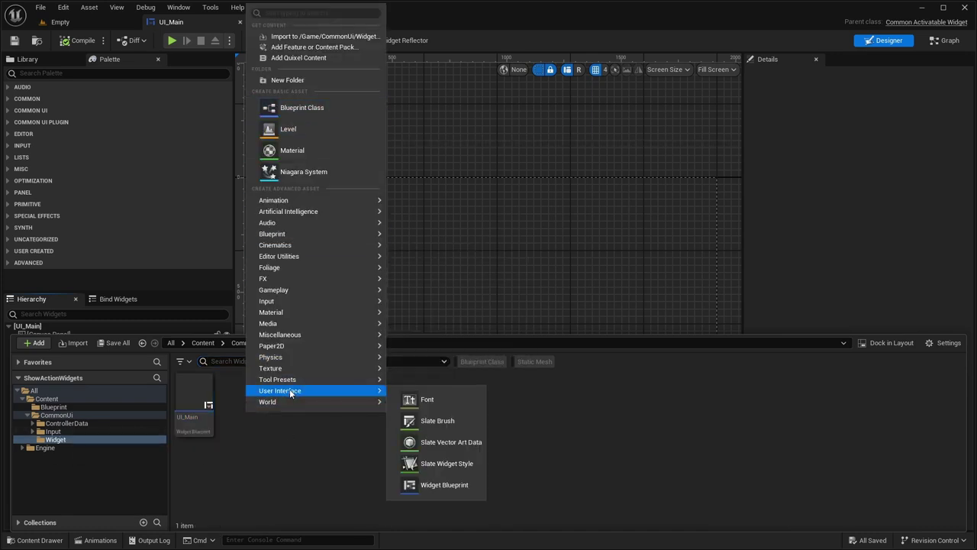
pyautogui.click(443, 484)
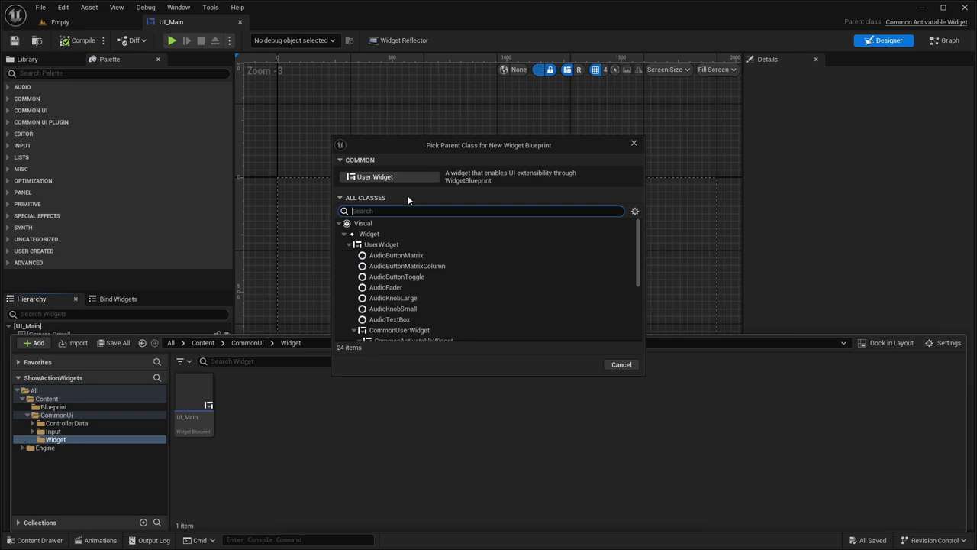
pyautogui.write('action butt')
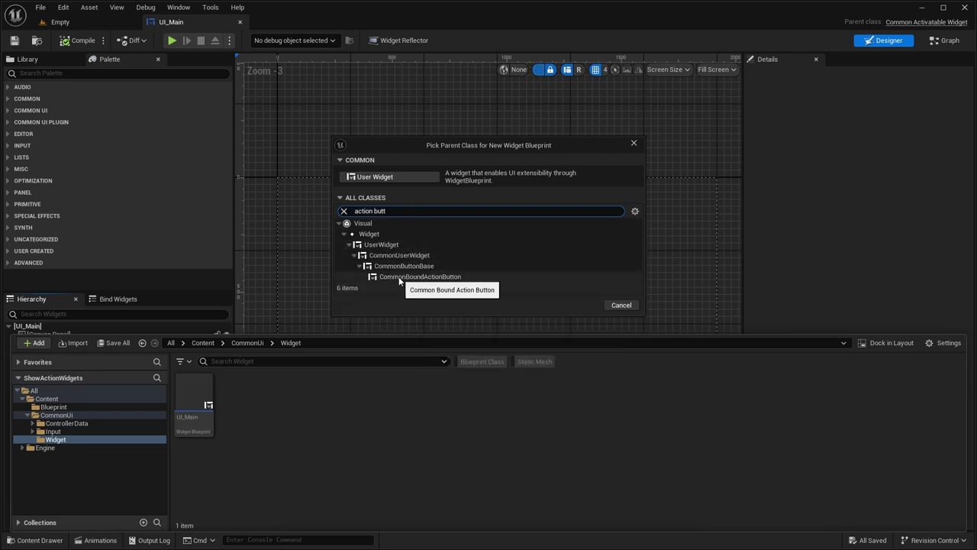
pyautogui.click(430, 277)
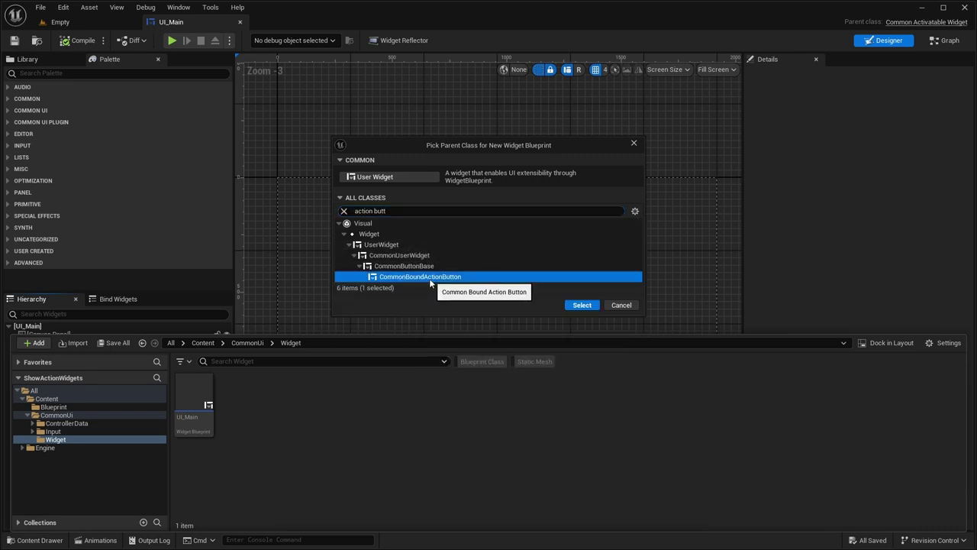
pyautogui.click(576, 306)
pyautogui.write('UI')
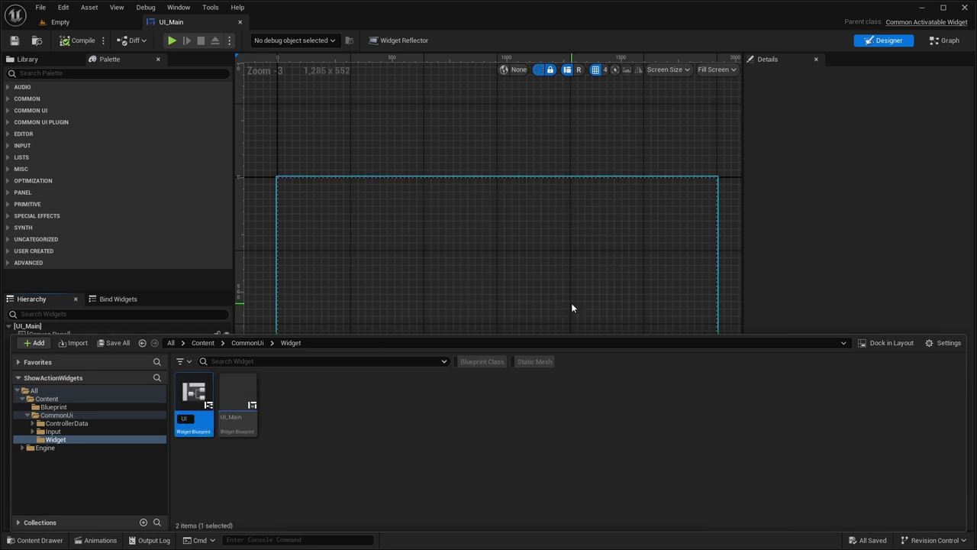
pyautogui.write('_ButtonBase')
pyautogui.press('Return')
# Create a folder named Button inside the Widget folder and move UI_ButtonBase into it.
pyautogui.rightClick(276, 390)
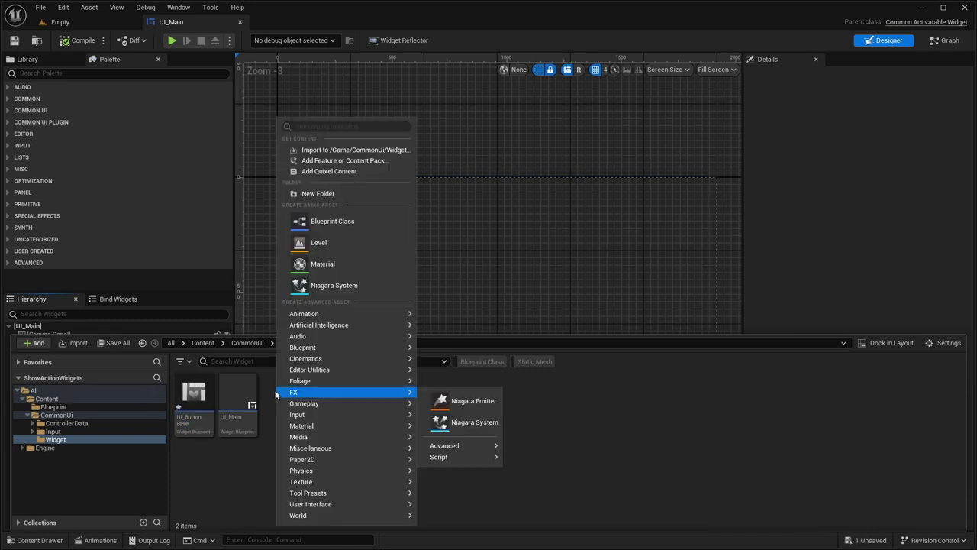
pyautogui.click(335, 192)
pyautogui.write('Button')
pyautogui.press('Return')
pyautogui.moveTo(237, 393); pyautogui.dragTo(198, 399)
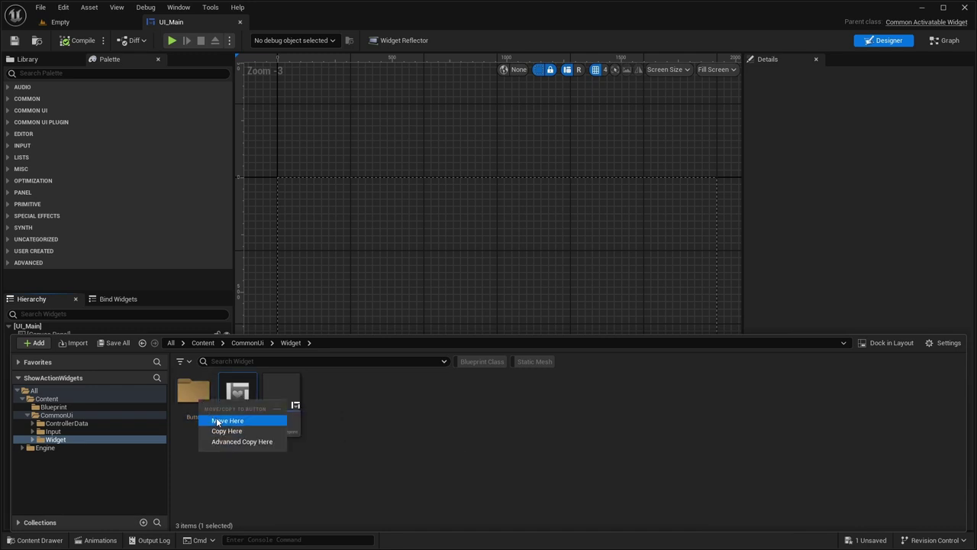
pyautogui.click(227, 420)
# Open UI_ButtonBase from the Button folder and add a Horizontal Box as its root widget.
pyautogui.doubleClick(208, 403)
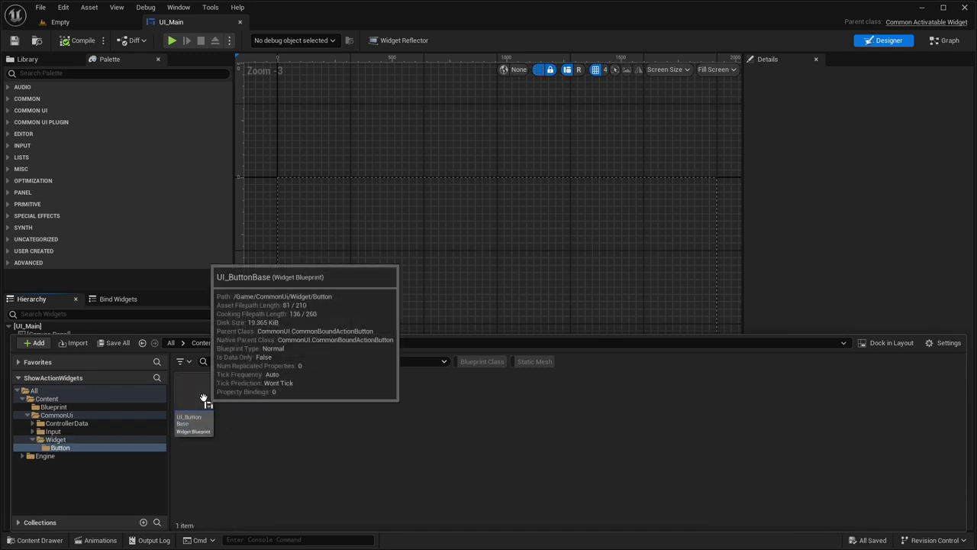
pyautogui.click(193, 407)
pyautogui.doubleClick(193, 406)
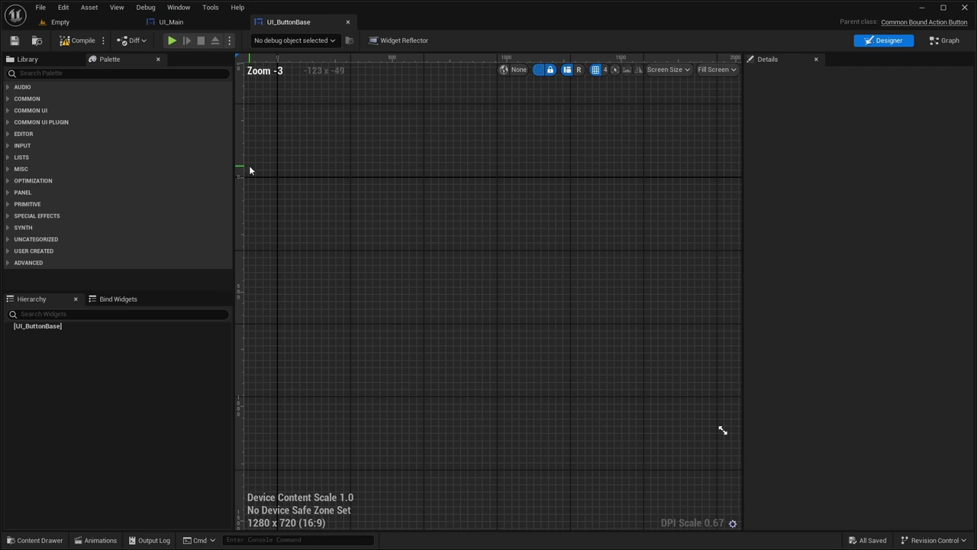
pyautogui.click(64, 323)
pyautogui.click(34, 74)
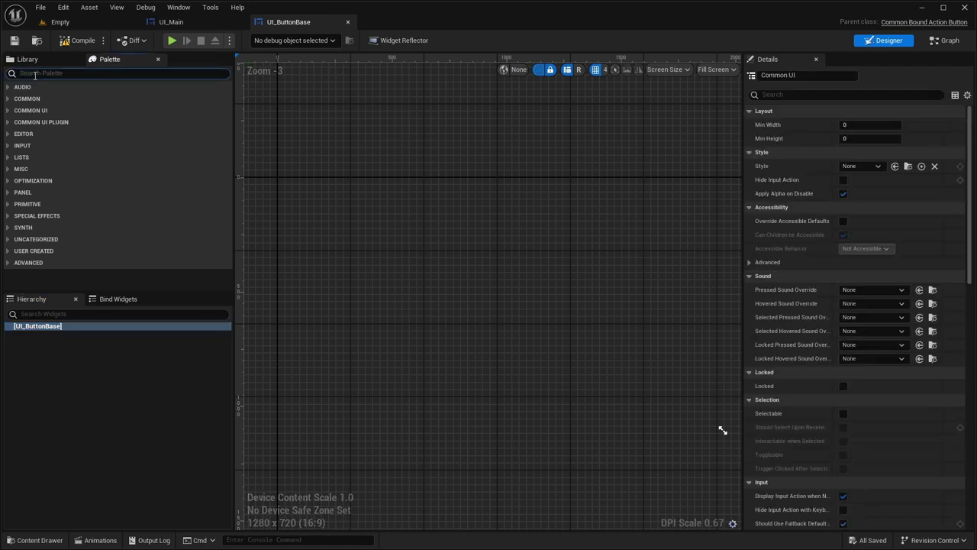
pyautogui.write('hor')
pyautogui.moveTo(54, 97); pyautogui.dragTo(54, 326)
pyautogui.click(51, 327)
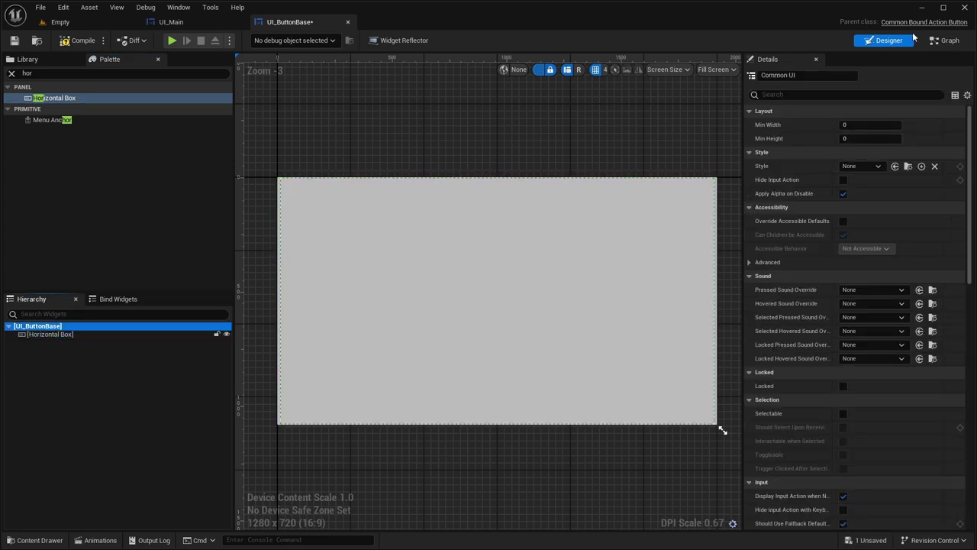
# Rename the UI_ButtonBase asset as UI_ActionButton and select its Horizontal Box.
pyautogui.click(34, 540)
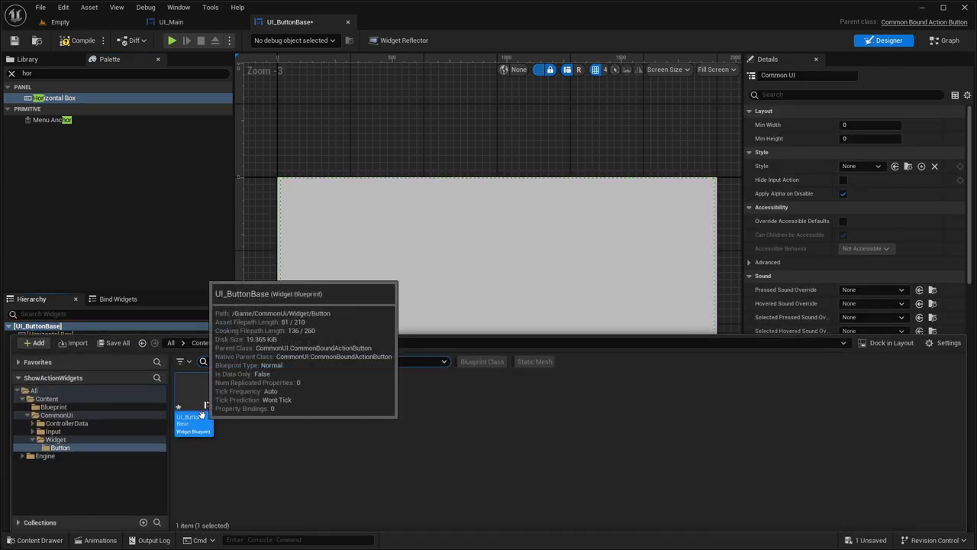
pyautogui.press('F2')
pyautogui.write('ActionBu')
pyautogui.press('Return')
pyautogui.click(119, 258)
pyautogui.click(59, 335)
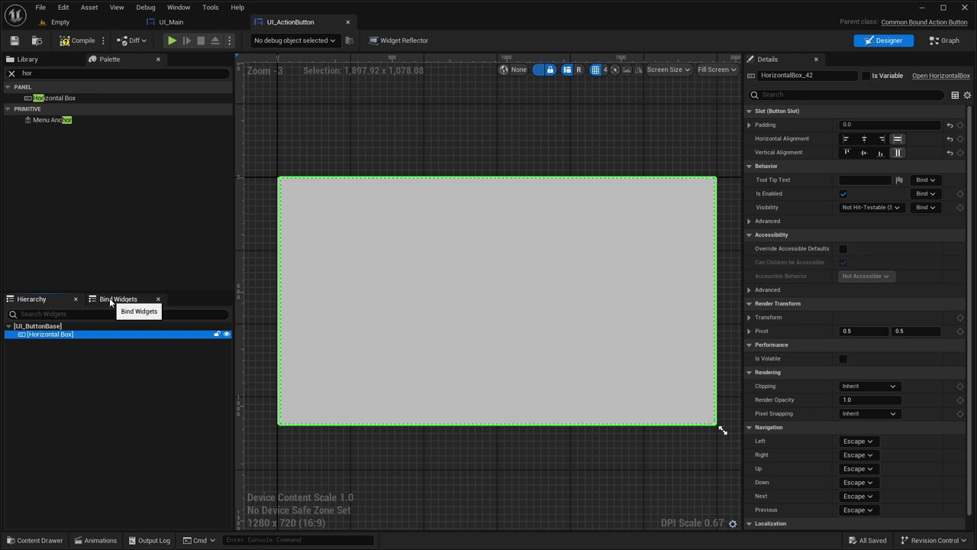
# Compile UI_ActionButton and examine its required and optional widget bindings.
pyautogui.click(76, 41)
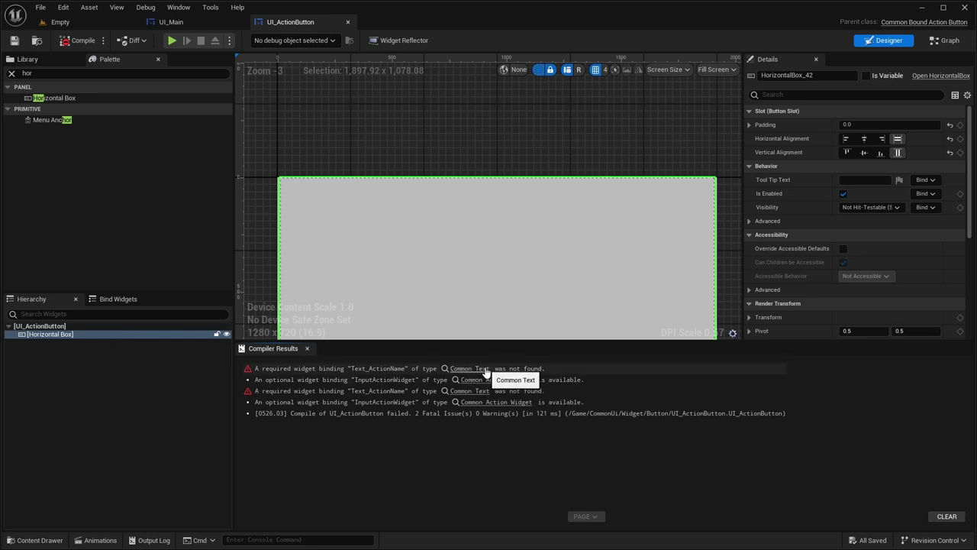
pyautogui.click(116, 303)
pyautogui.click(9, 326)
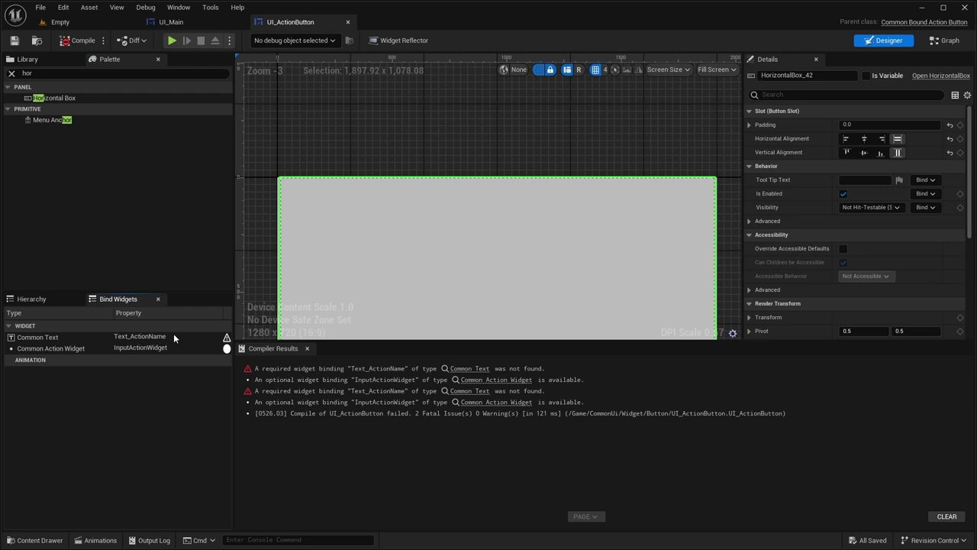
# Add a Common Text widget to the Horizontal Box, name it Text_ActionName, and compile the blueprint.
pyautogui.click(27, 73)
pyautogui.write('common')
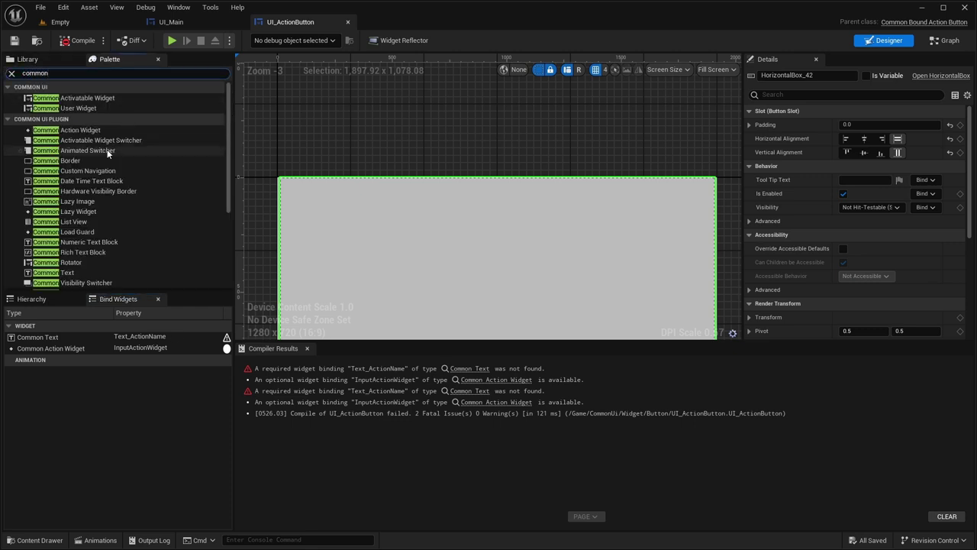
pyautogui.scroll(-2, 107, 153)
pyautogui.moveTo(65, 240); pyautogui.dragTo(633, 331)
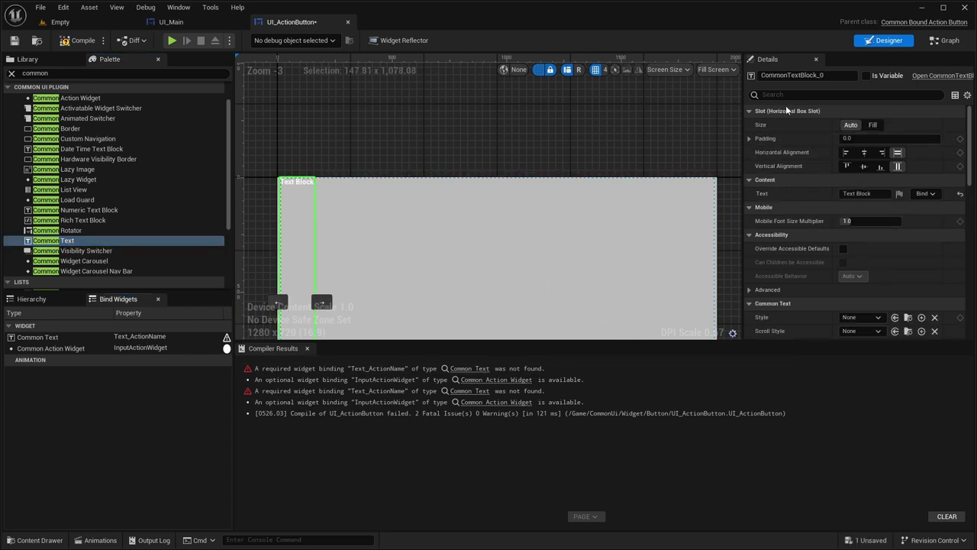
pyautogui.click(826, 75)
pyautogui.write('Tex')
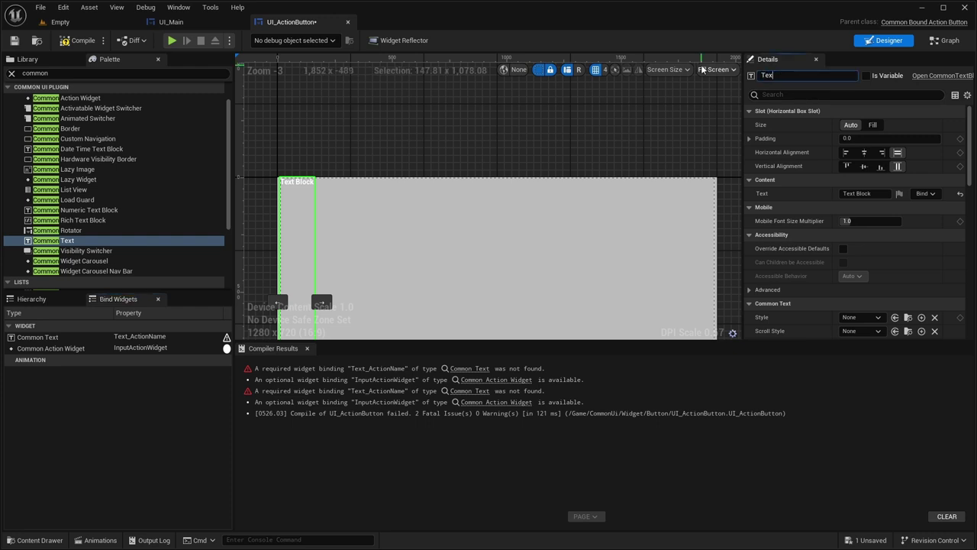
pyautogui.write('t_ActionName')
pyautogui.press('Return')
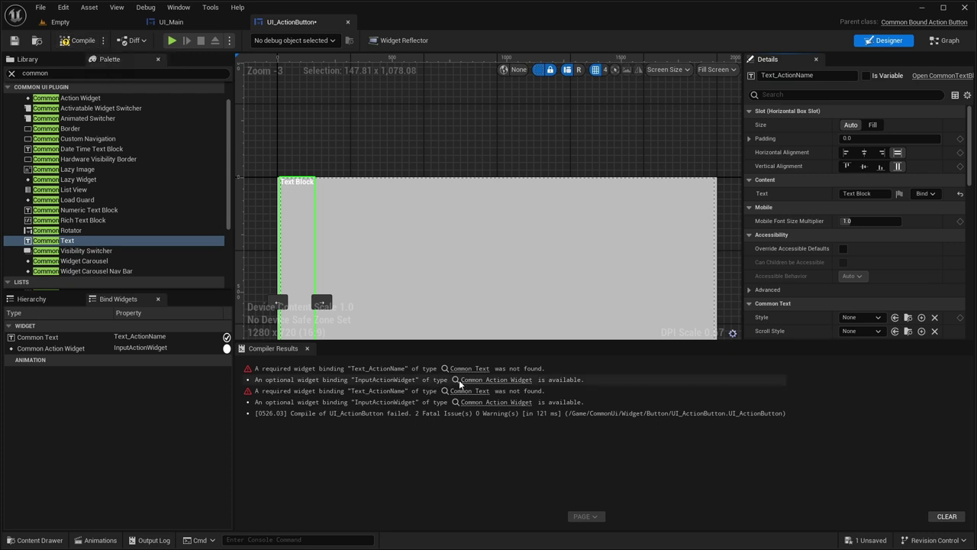
pyautogui.click(78, 40)
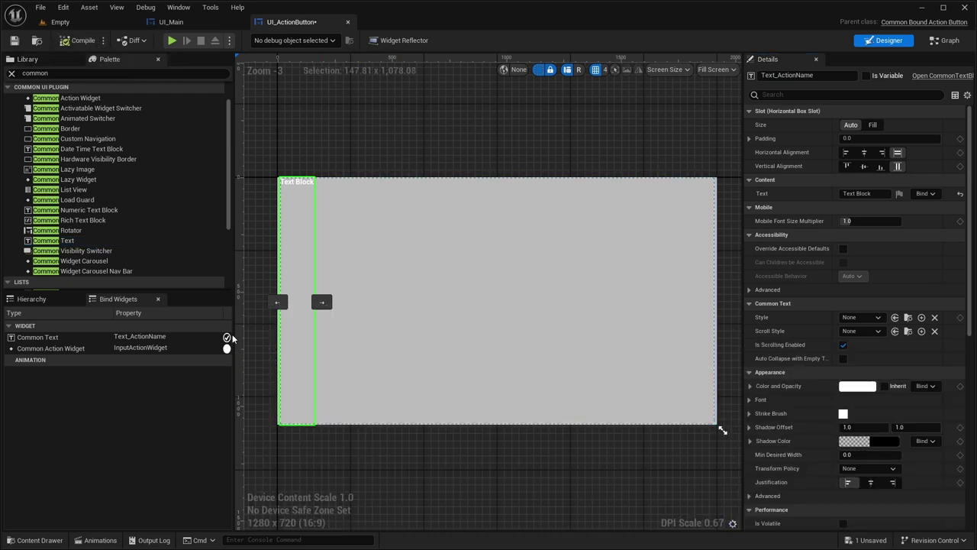
# Add a Common Action Widget in front of the text in the Horizontal Box and name it InputActionWidget.
pyautogui.click(31, 299)
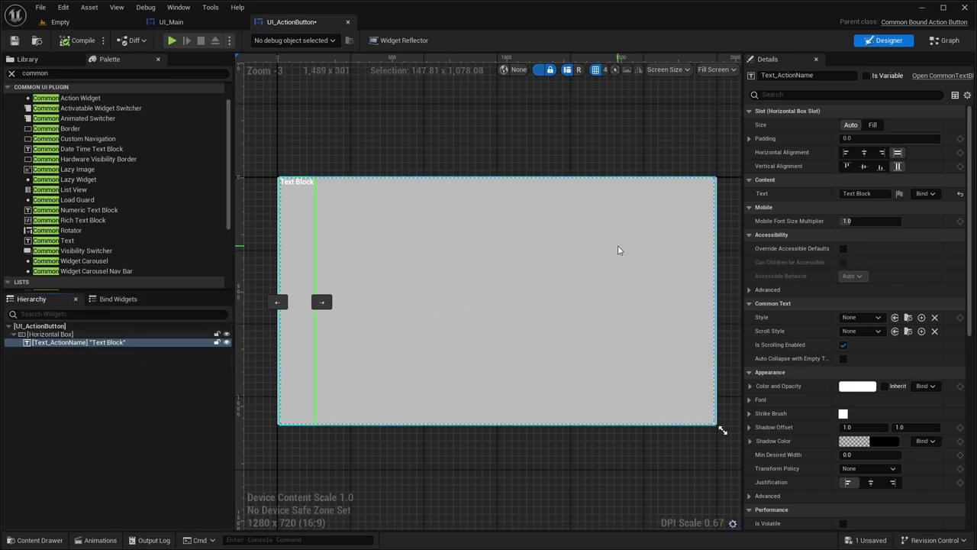
pyautogui.click(116, 299)
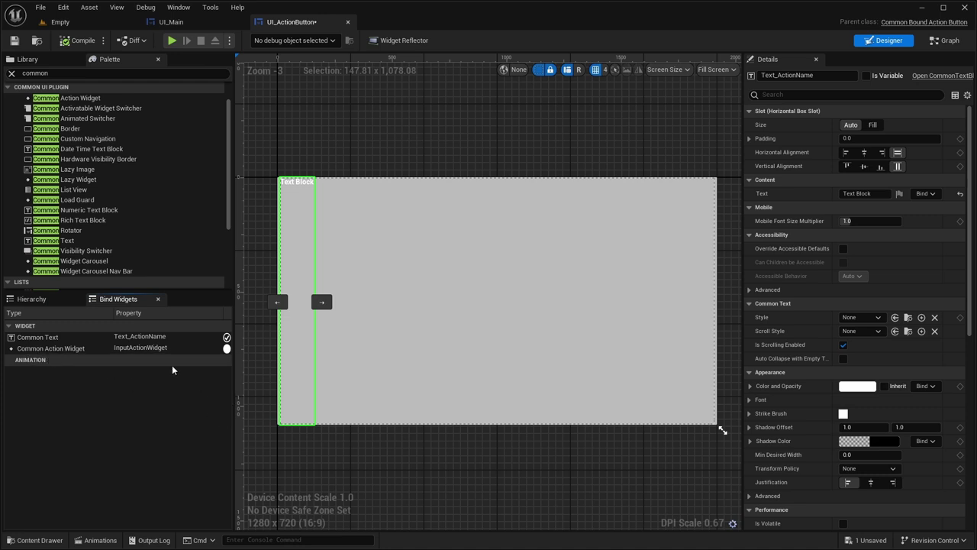
pyautogui.click(35, 73)
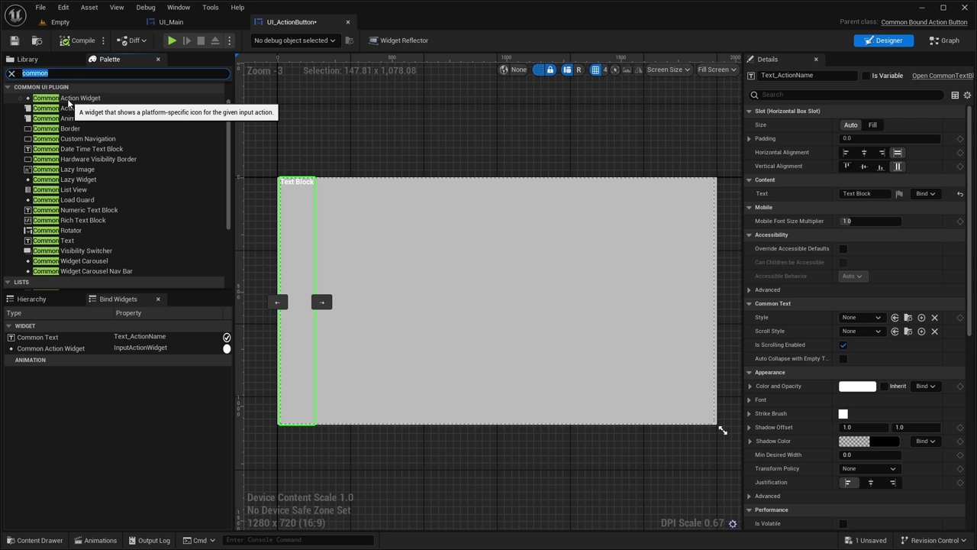
pyautogui.moveTo(69, 100); pyautogui.dragTo(383, 290)
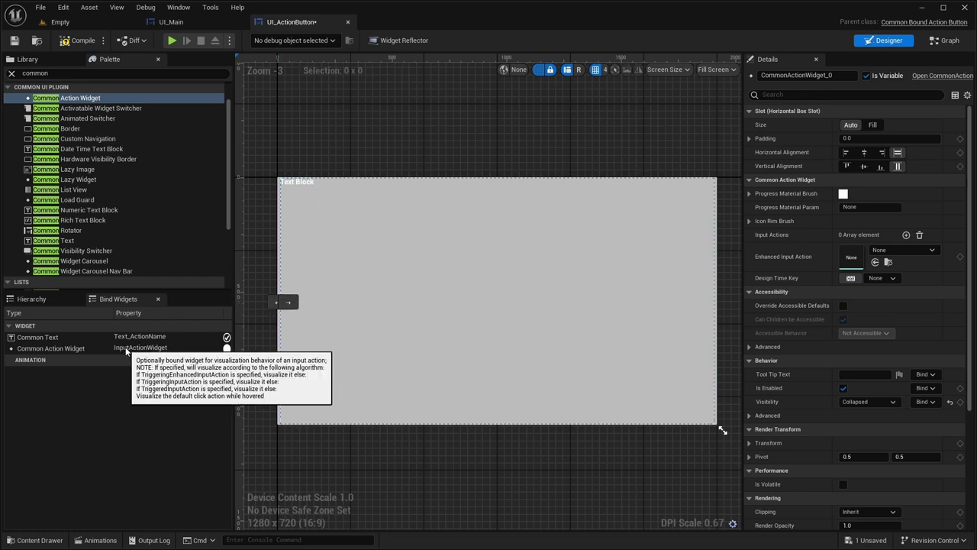
pyautogui.click(840, 77)
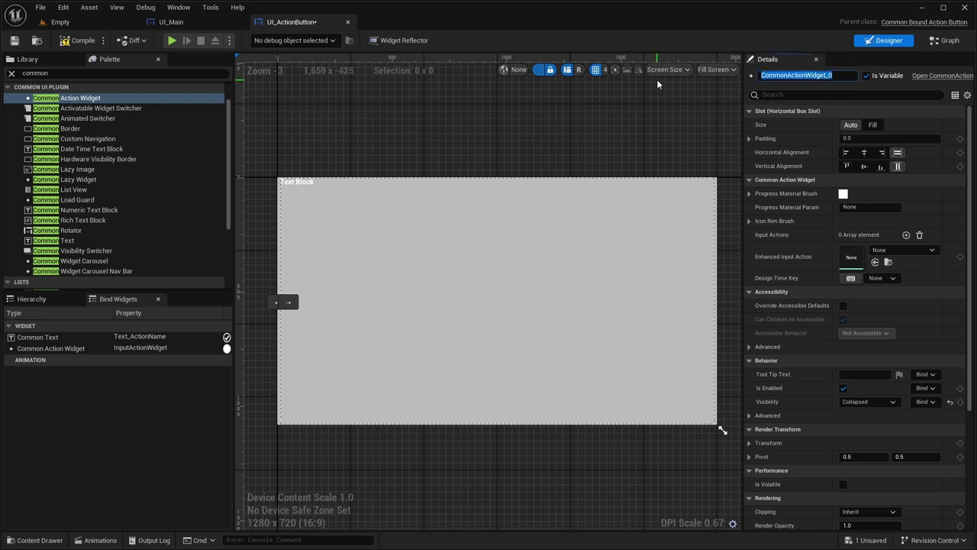
pyautogui.write('InputActionWidget')
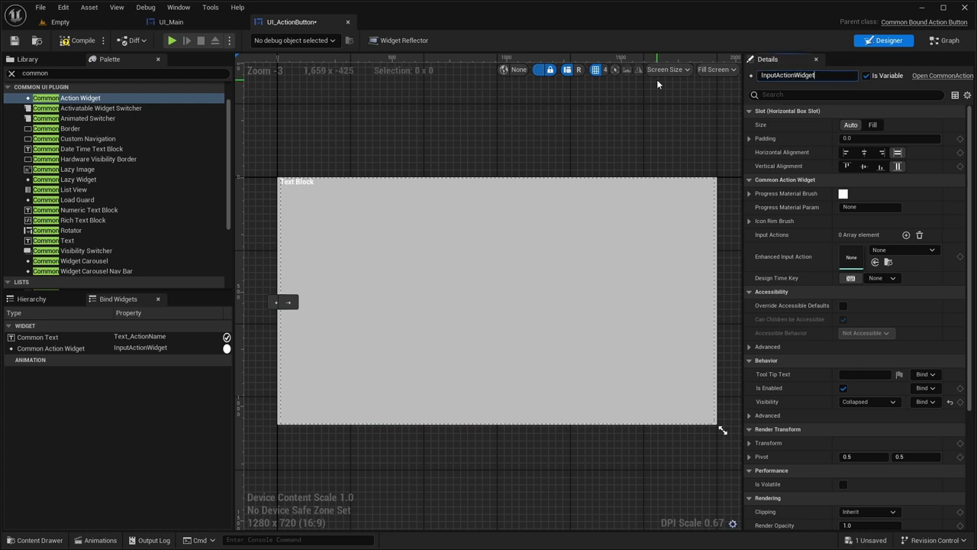
pyautogui.press('Return')
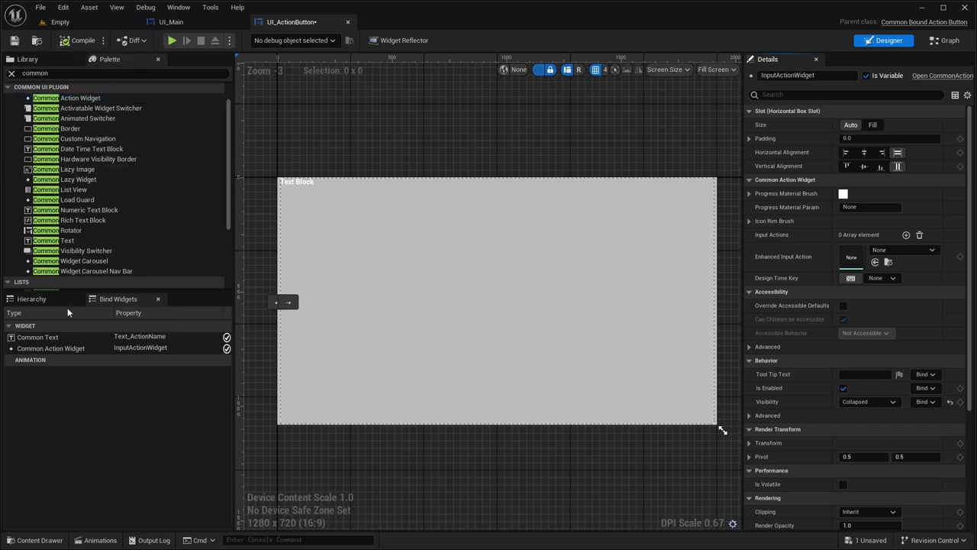
# Centre Text_ActionName horizontally and vertically in its slot and set its size to Fill.
pyautogui.click(33, 298)
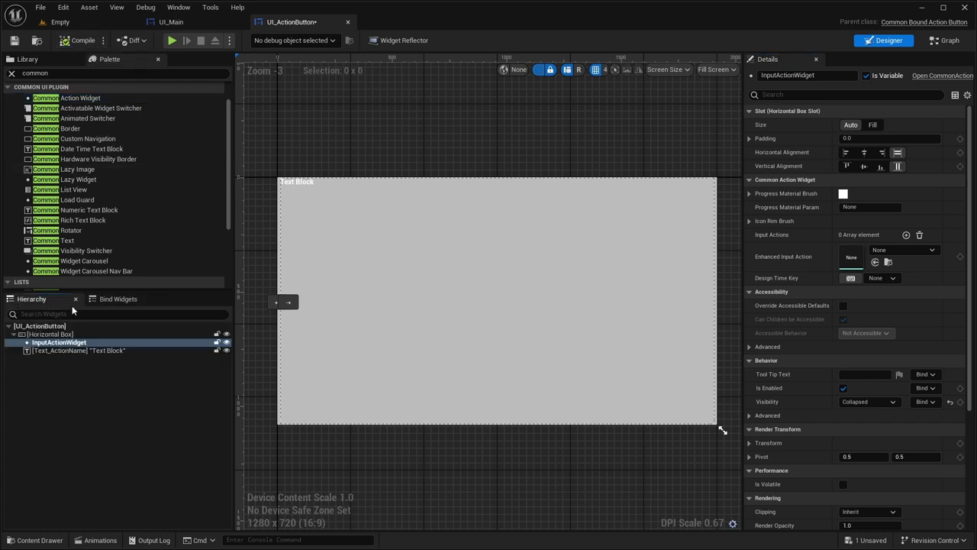
pyautogui.click(76, 350)
pyautogui.click(864, 152)
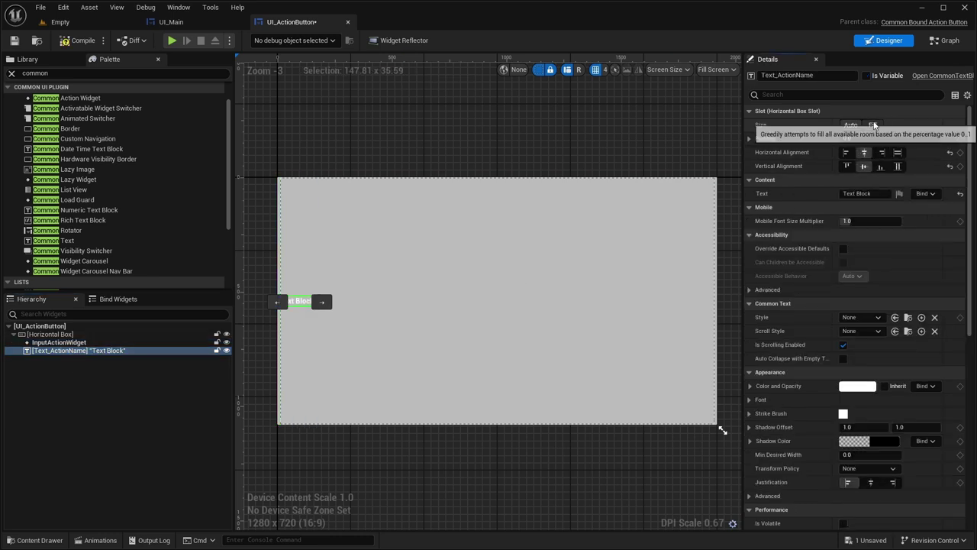
pyautogui.click(872, 124)
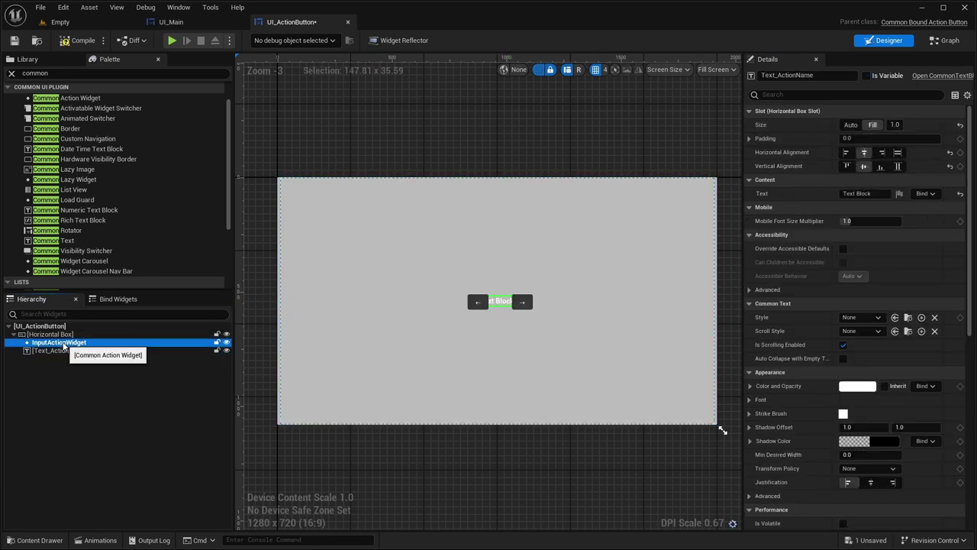
# Set the Design Time Key of InputActionWidget to 1 and check its icon preview in the designer.
pyautogui.click(84, 342)
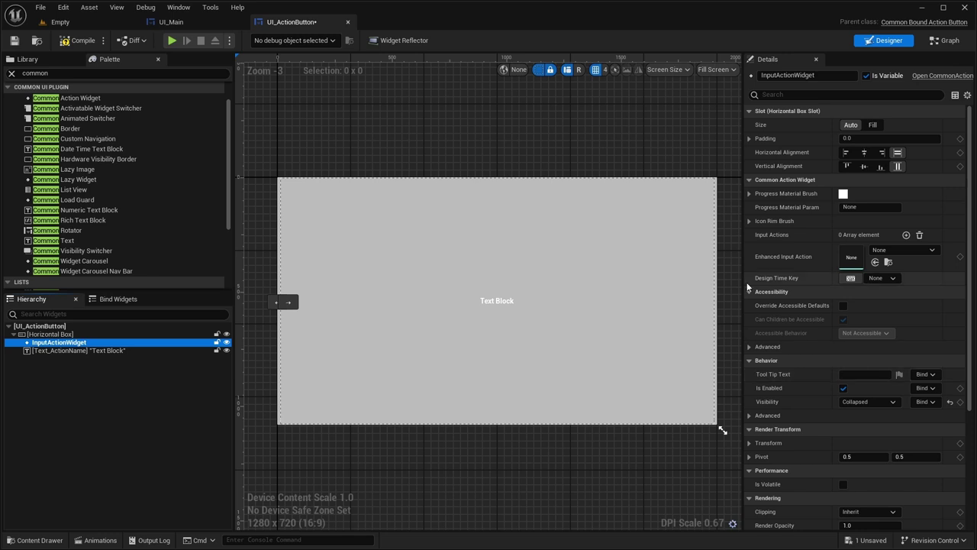
pyautogui.click(851, 279)
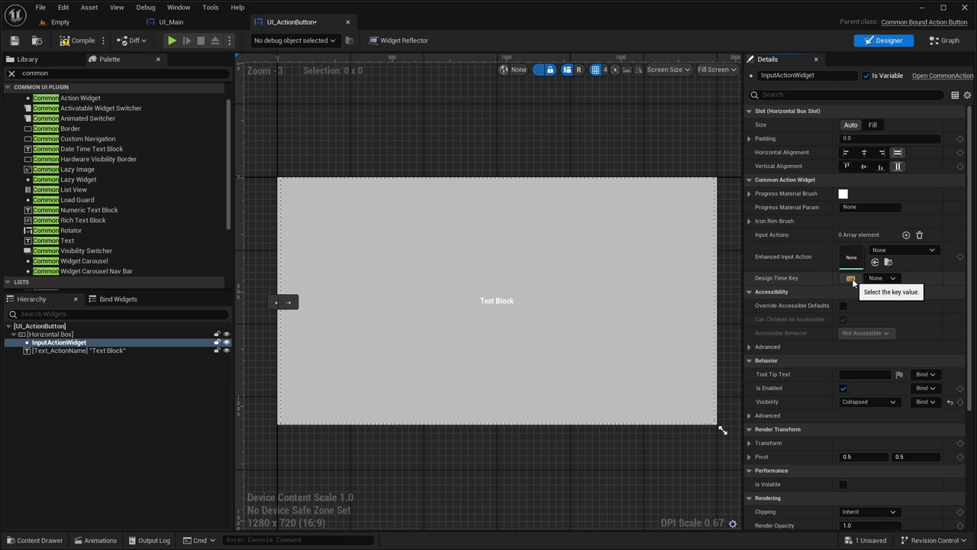
pyautogui.press('1')
pyautogui.click(371, 441)
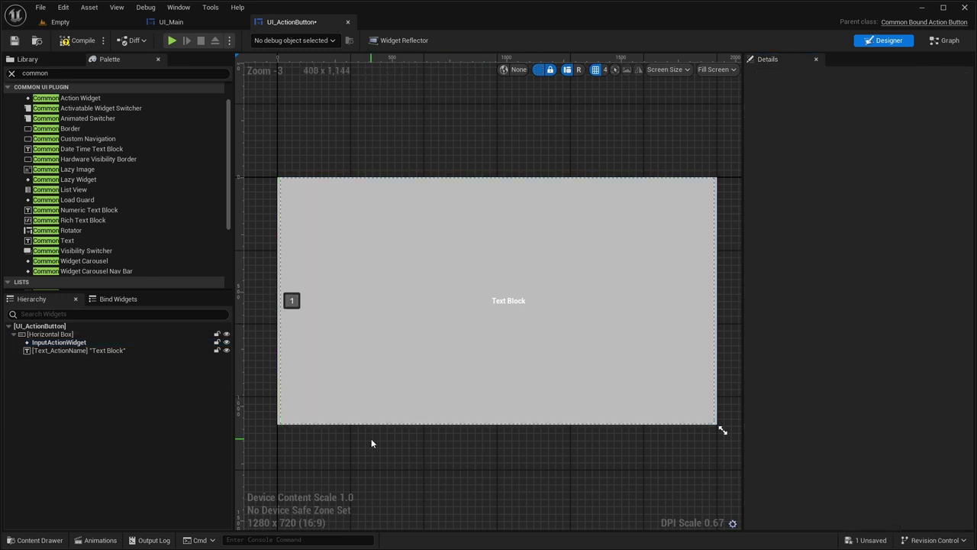
pyautogui.click(299, 309)
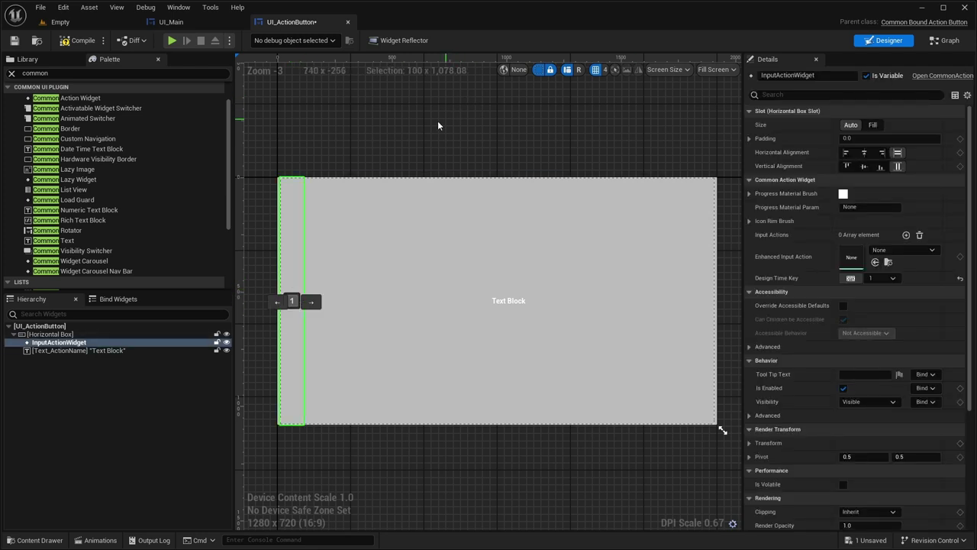
# Review the Common Input Settings in Project Settings, checking Input Data and the Windows default gamepad name and controller data.
pyautogui.click(122, 23)
pyautogui.click(64, 7)
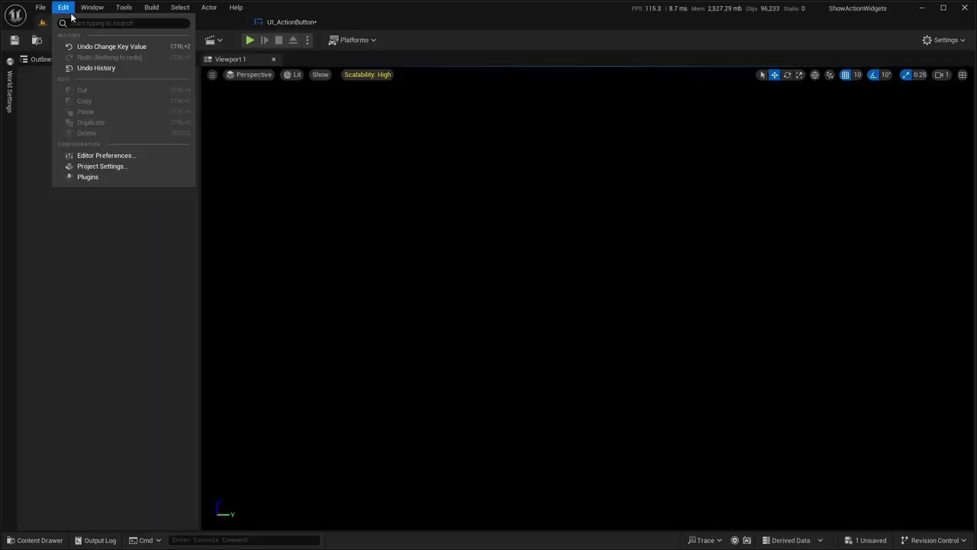
pyautogui.click(101, 167)
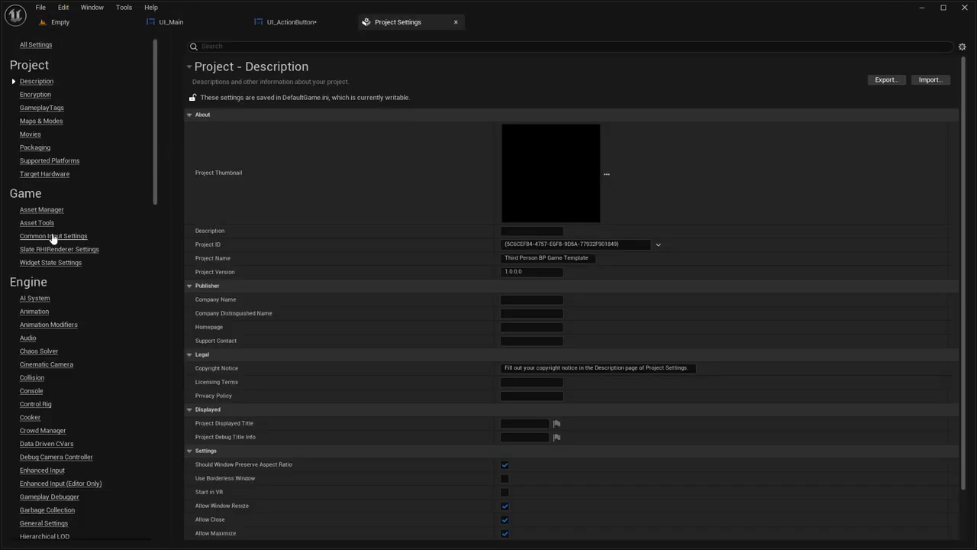
pyautogui.click(54, 236)
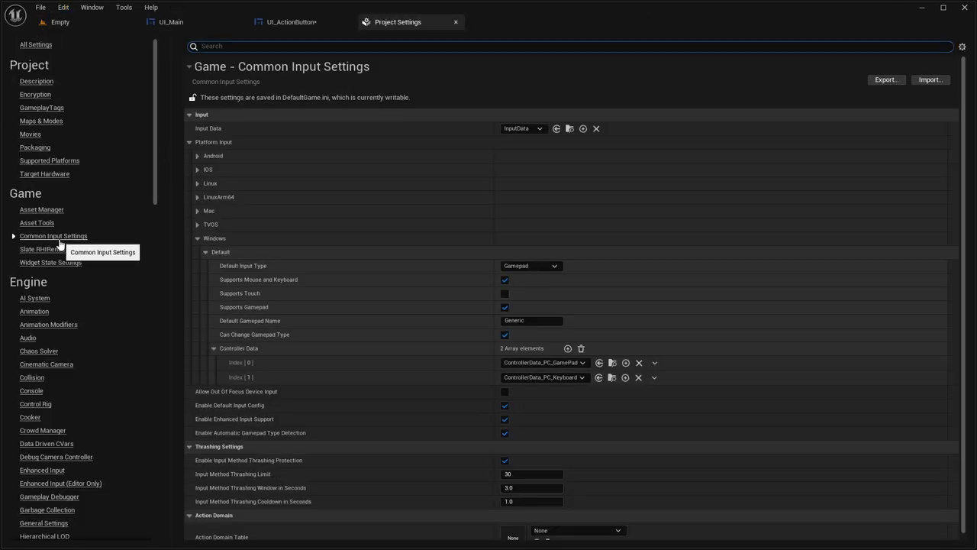
pyautogui.scroll(-1, 248, 244)
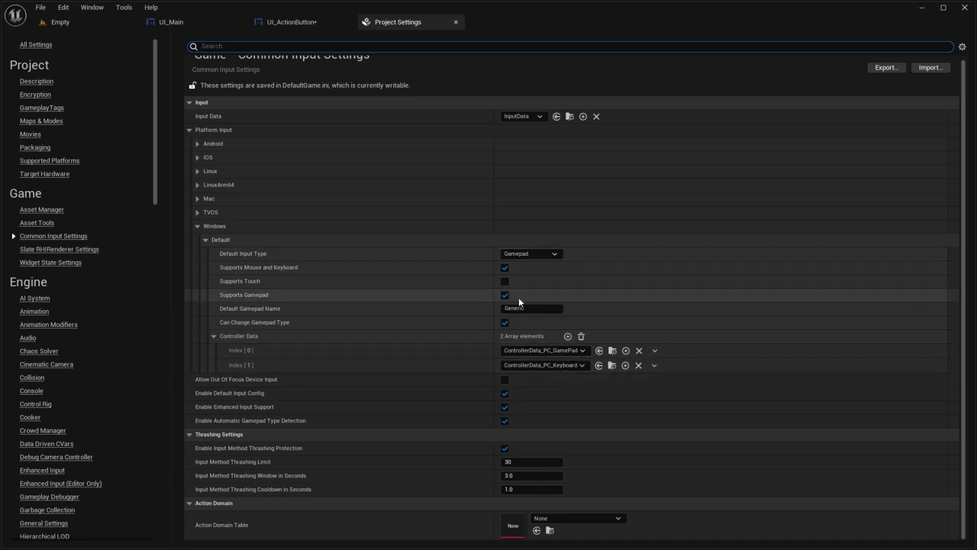
pyautogui.click(553, 308)
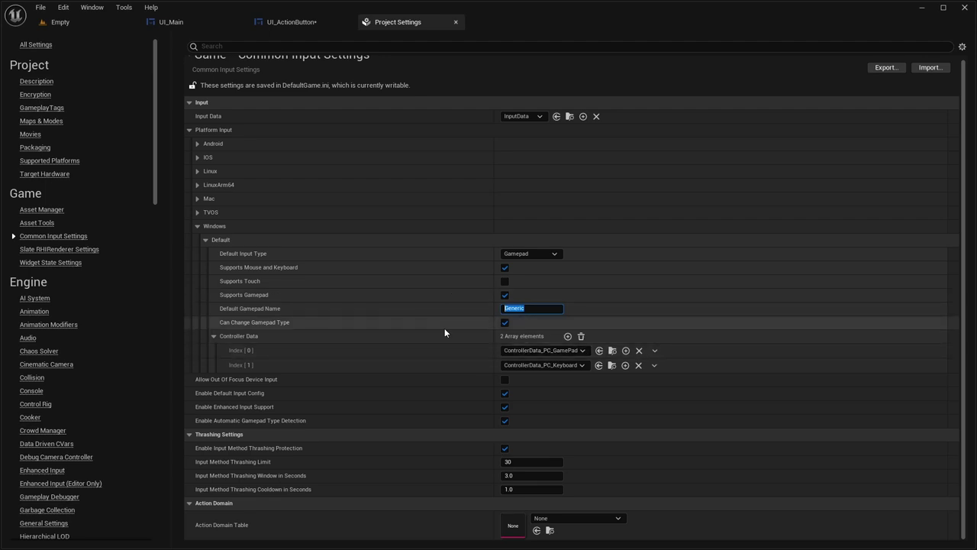
pyautogui.click(516, 116)
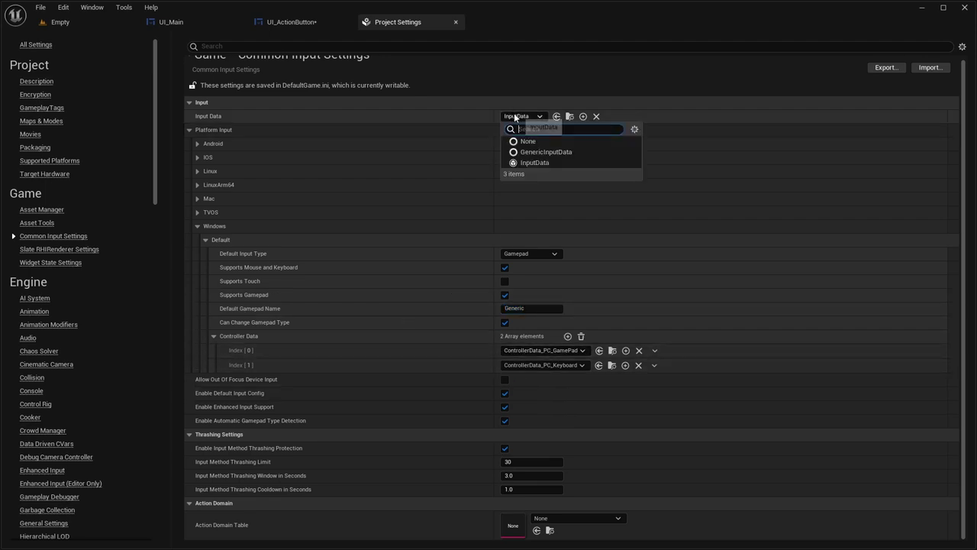
pyautogui.click(520, 162)
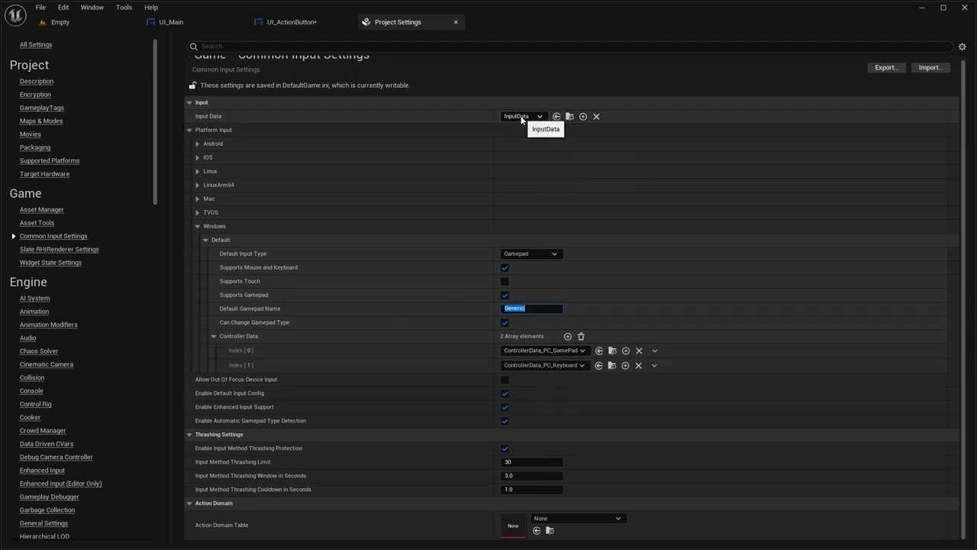
pyautogui.click(456, 23)
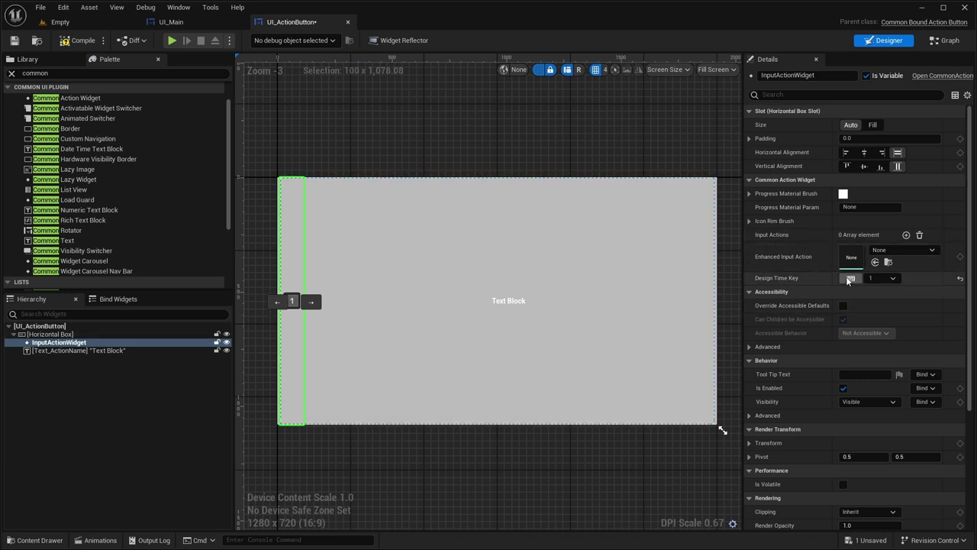
# Start a new button style asset for the UI_ActionButton root and add a folder named Style inside CommonUi.
pyautogui.click(42, 326)
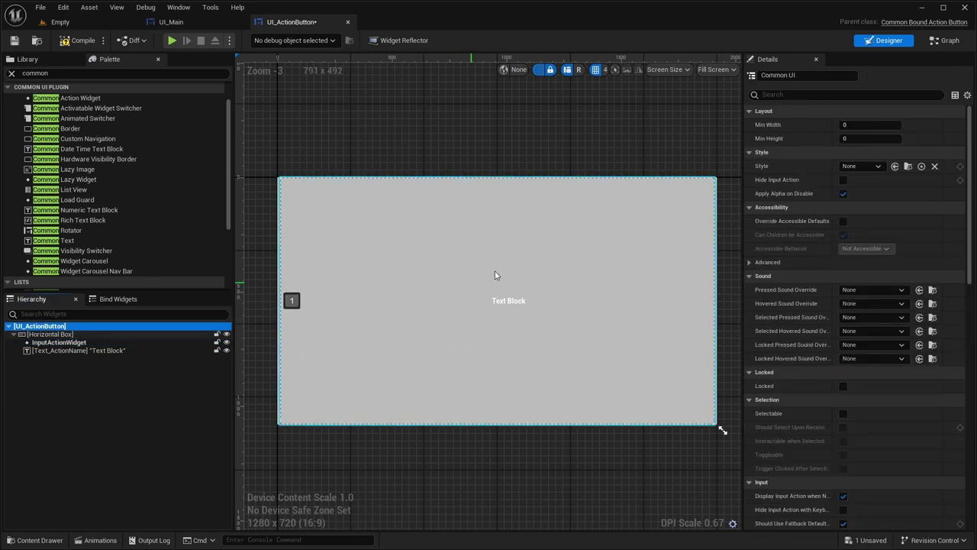
pyautogui.click(921, 167)
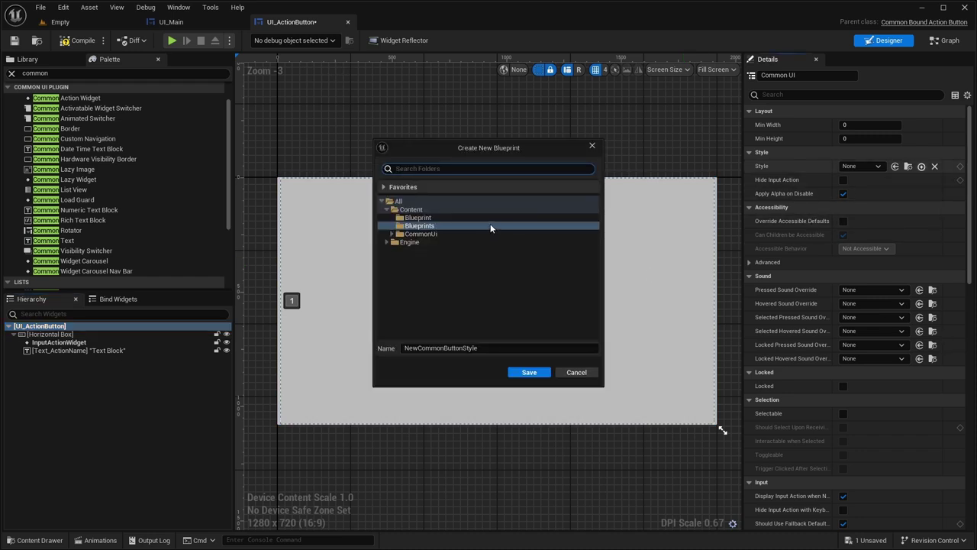
pyautogui.doubleClick(419, 233)
pyautogui.rightClick(419, 235)
pyautogui.click(441, 242)
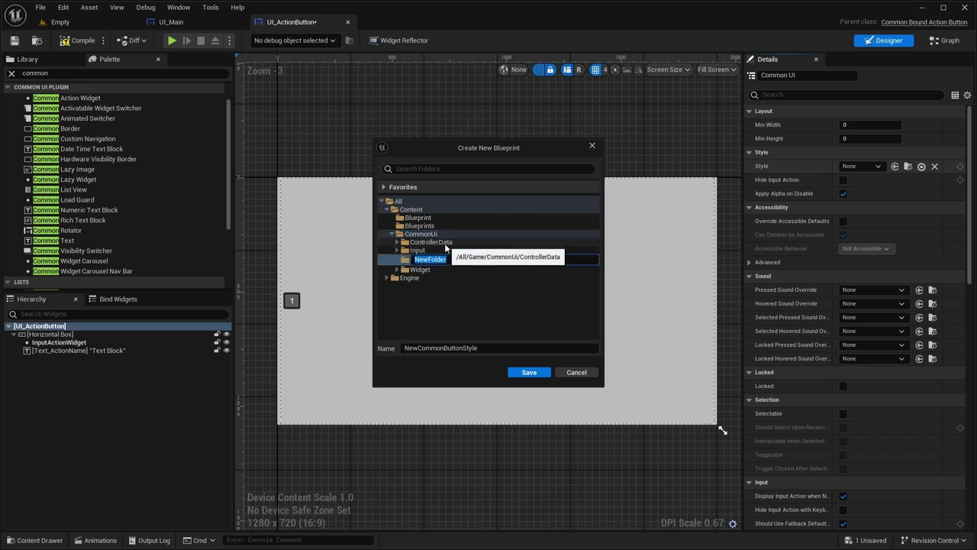
pyautogui.write('Style')
pyautogui.press('Tab')
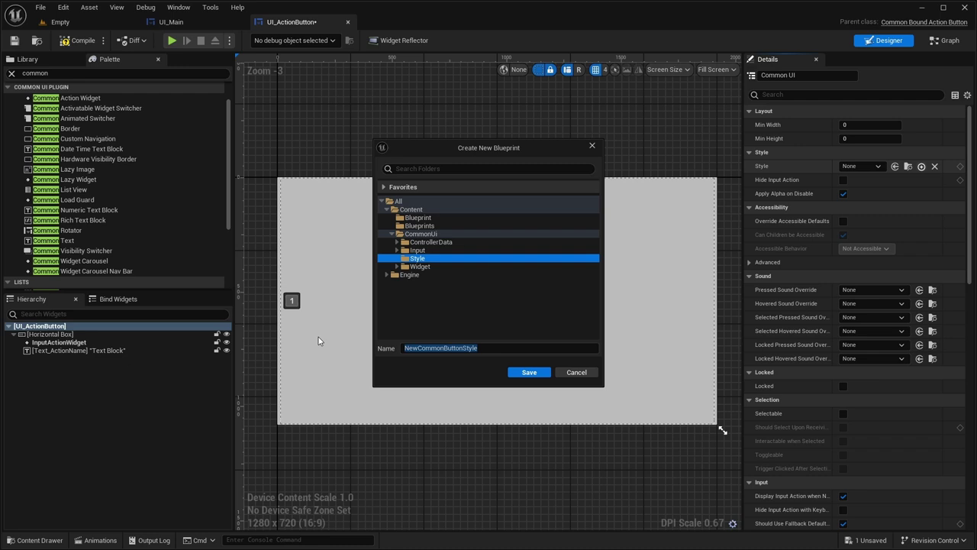
# Save the new button style as BS_Base in the Style folder.
pyautogui.click(435, 347)
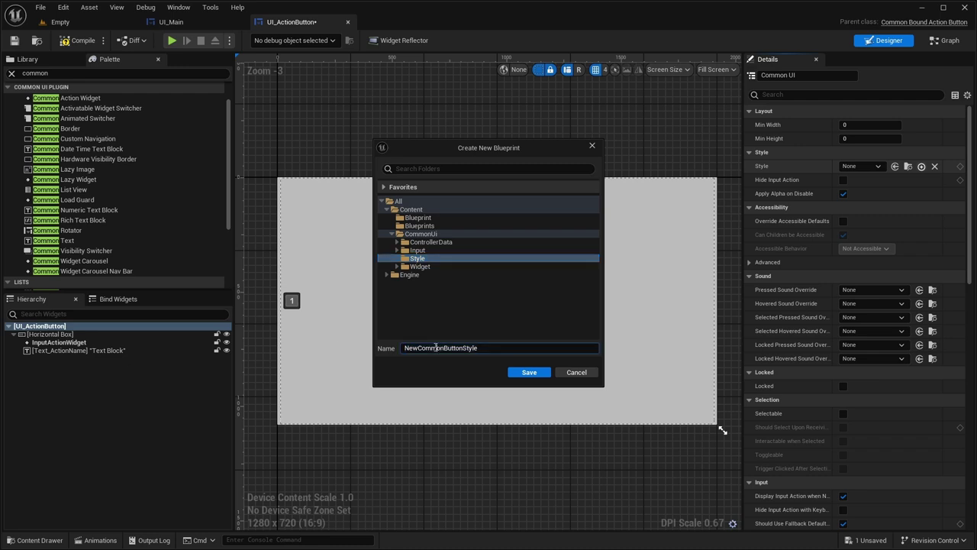
pyautogui.press('BackSpace')
pyautogui.write('BS_Base')
pyautogui.click(526, 373)
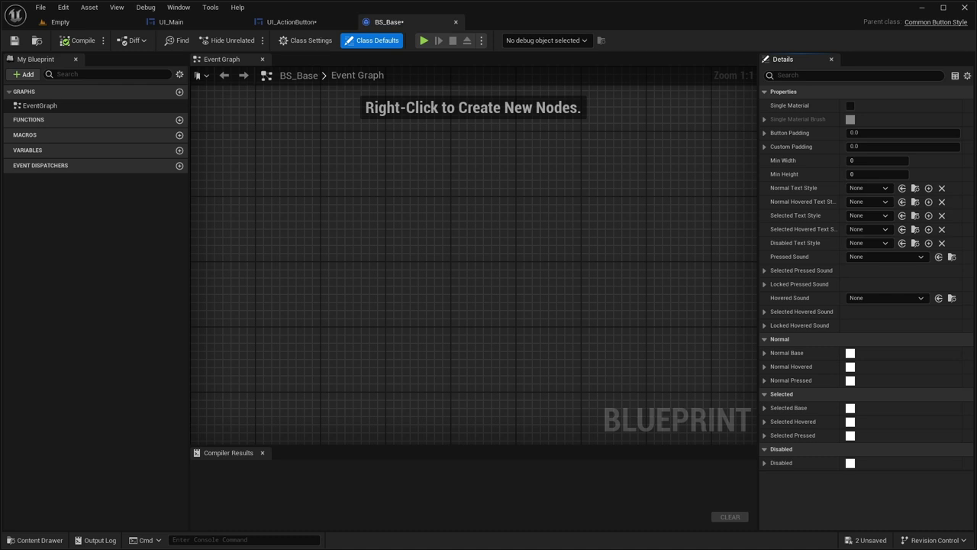
# Close the BS_Base editor and reopen the asset from the CommonUi/Style folder in its defaults-only view.
pyautogui.click(46, 538)
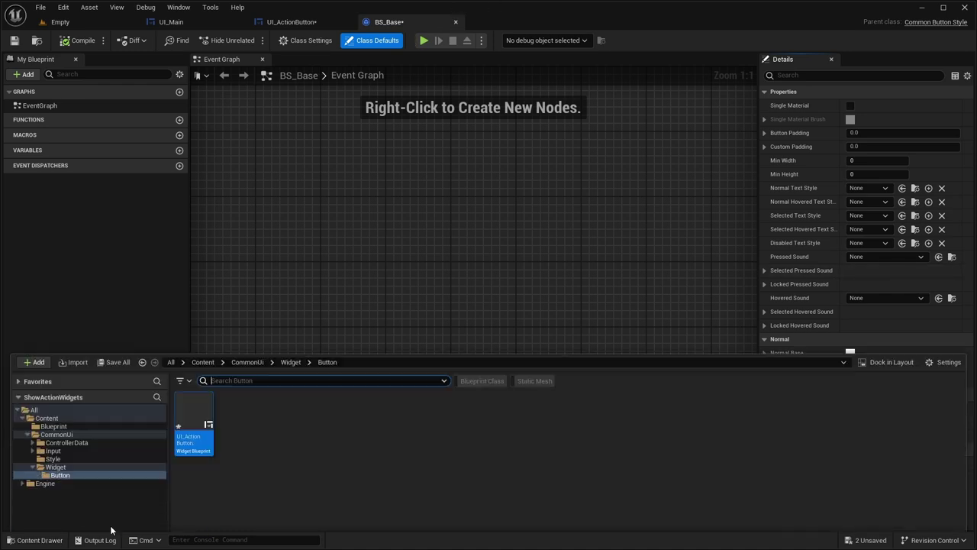
pyautogui.click(456, 21)
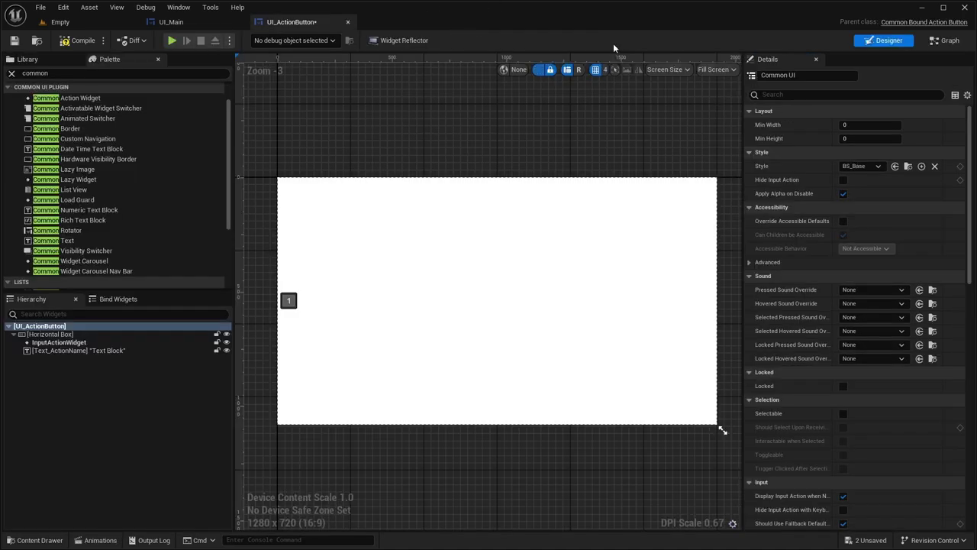
pyautogui.hotkey('ctrl', 'space')
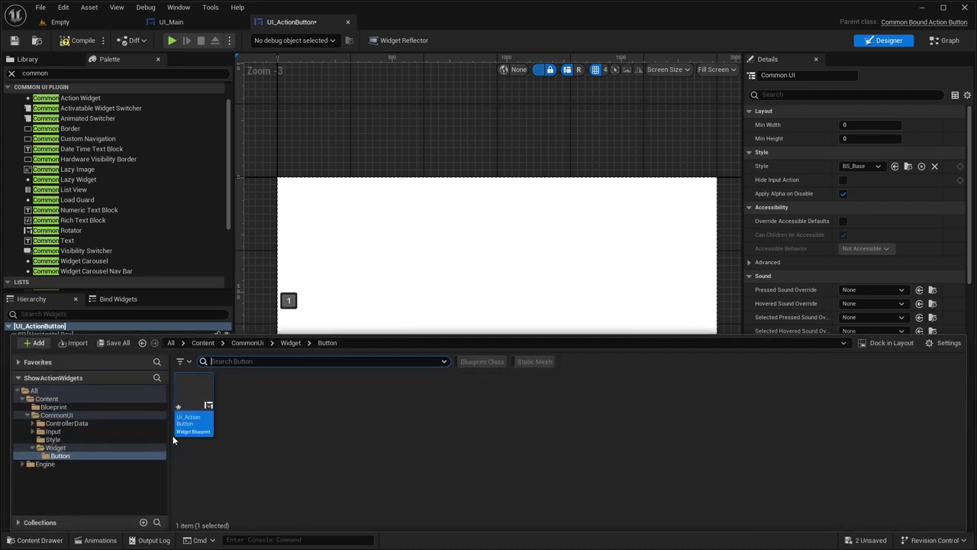
pyautogui.click(53, 439)
pyautogui.doubleClick(193, 404)
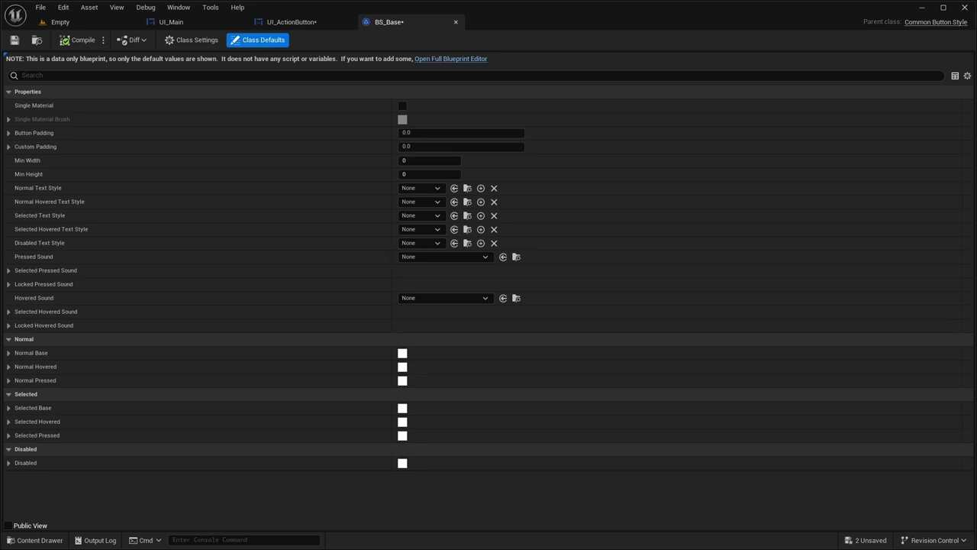
# Paste brush settings into Normal Base (tan), Normal Hovered (brown) and Normal Pressed (dark brown) of BS_Base.
pyautogui.keyDown('shift'); pyautogui.click(125, 352); pyautogui.keyUp('shift')
pyautogui.keyDown('shift'); pyautogui.click(358, 369); pyautogui.keyUp('shift')
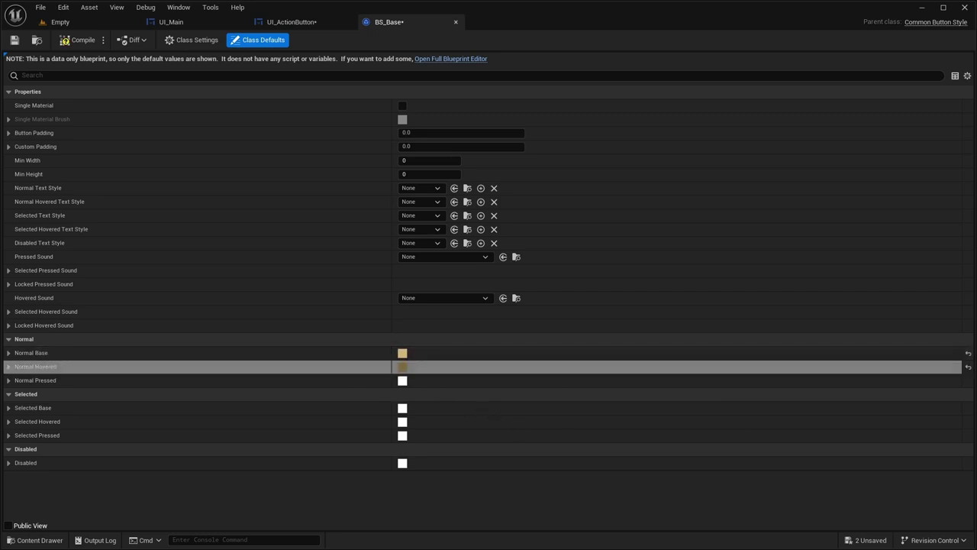
pyautogui.keyDown('shift'); pyautogui.click(358, 379); pyautogui.keyUp('shift')
# Copy the Normal brushes to Selected Base, Selected Hovered and Selected Pressed, and paste a near-black brush into Disabled.
pyautogui.keyDown('shift'); pyautogui.rightClick(374, 353); pyautogui.keyUp('shift')
pyautogui.keyDown('shift'); pyautogui.click(359, 407); pyautogui.keyUp('shift')
pyautogui.keyDown('shift'); pyautogui.rightClick(360, 369); pyautogui.keyUp('shift')
pyautogui.keyDown('shift'); pyautogui.click(354, 421); pyautogui.keyUp('shift')
pyautogui.keyDown('shift'); pyautogui.rightClick(363, 379); pyautogui.keyUp('shift')
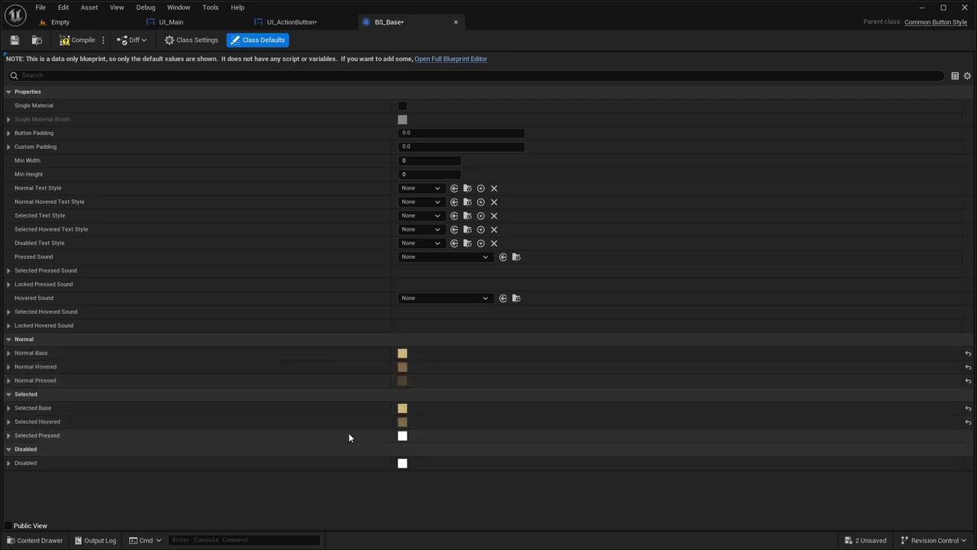
pyautogui.keyDown('shift'); pyautogui.click(339, 437); pyautogui.keyUp('shift')
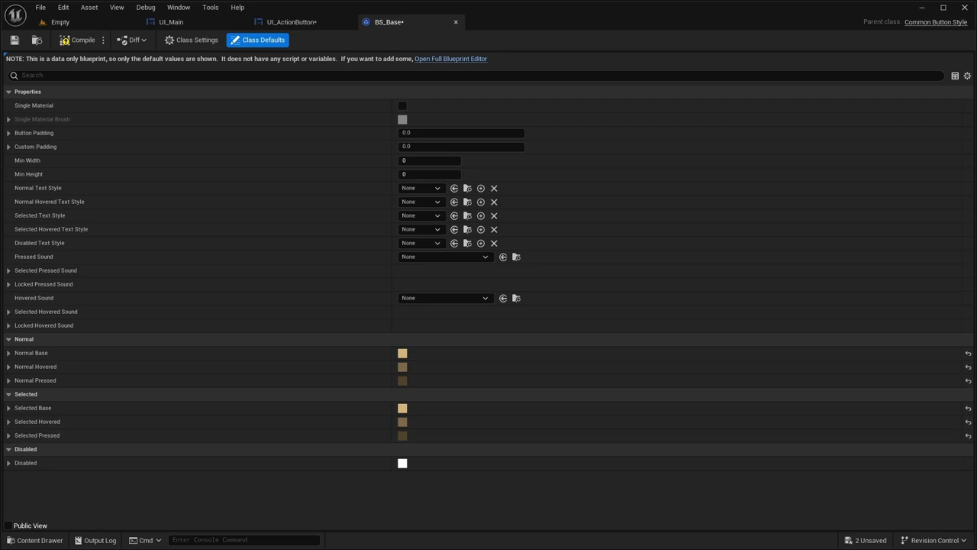
pyautogui.keyDown('shift'); pyautogui.click(347, 463); pyautogui.keyUp('shift')
# Create a new Normal Text Style for BS_Base named TS_Base in the CommonUi/Style folder.
pyautogui.click(480, 188)
pyautogui.click(392, 233)
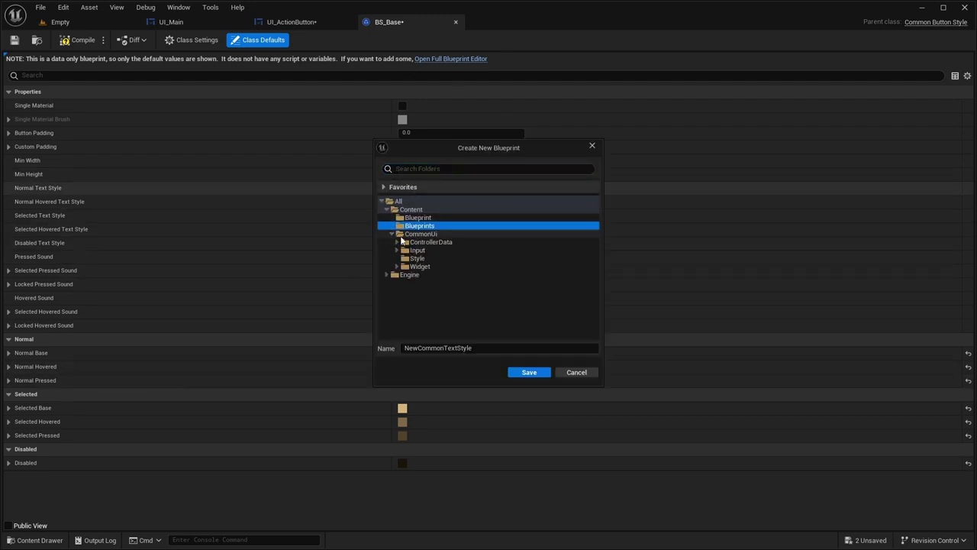
pyautogui.click(417, 258)
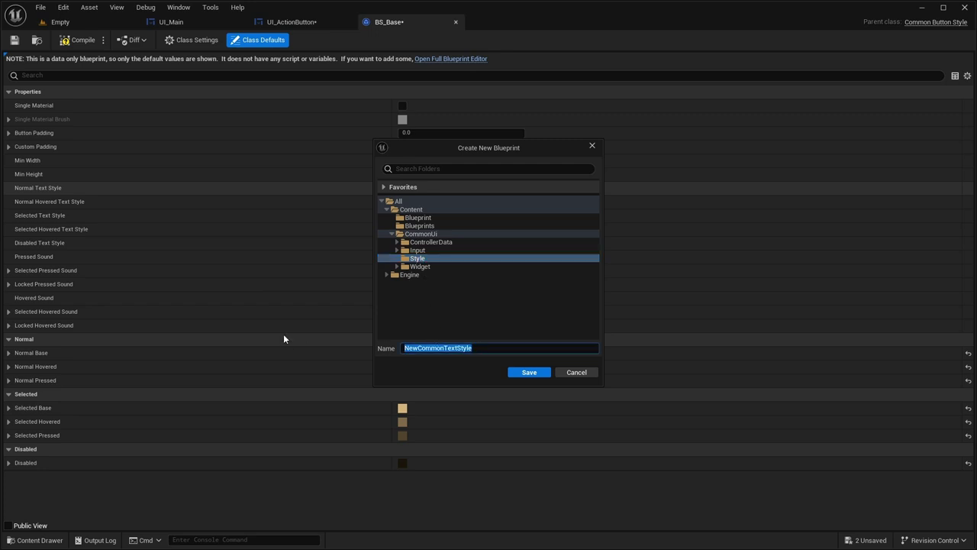
pyautogui.write('TS_Base')
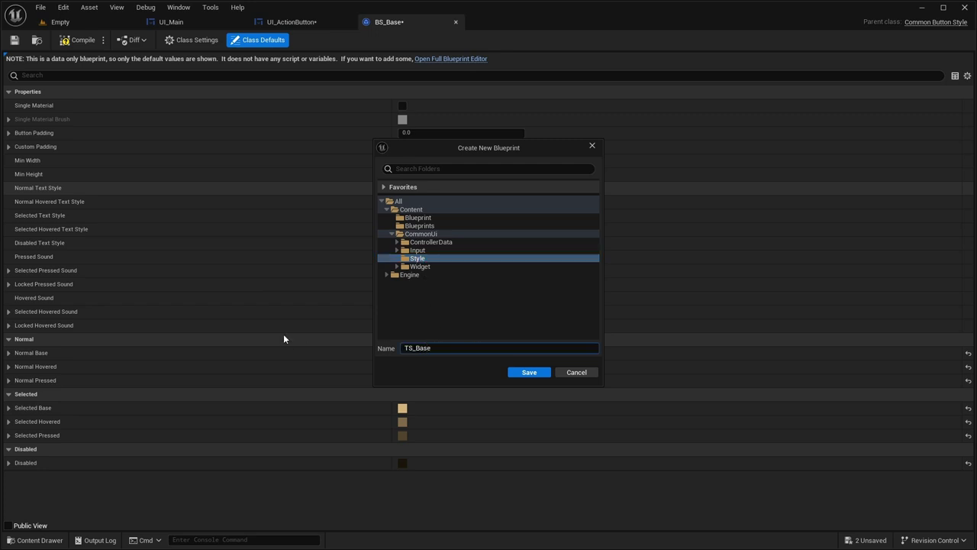
pyautogui.click(529, 372)
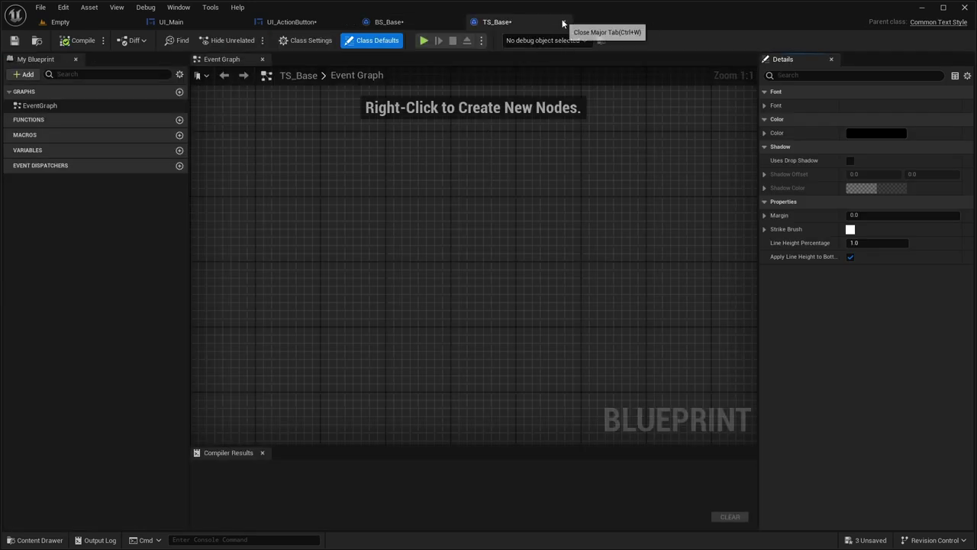
# Reopen TS_Base from the Style folder in its defaults-only view and set its Font Family to Roboto.
pyautogui.click(564, 22)
pyautogui.click(23, 542)
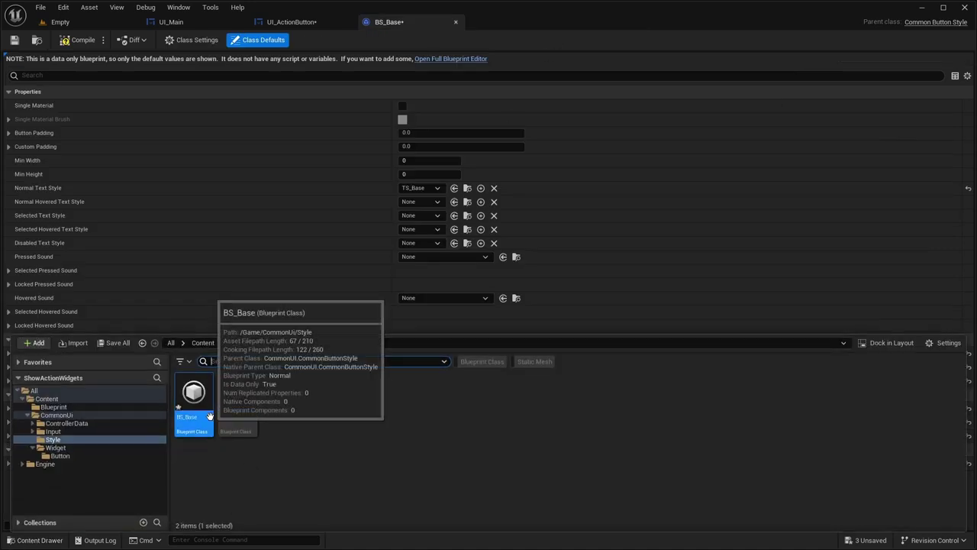
pyautogui.doubleClick(235, 393)
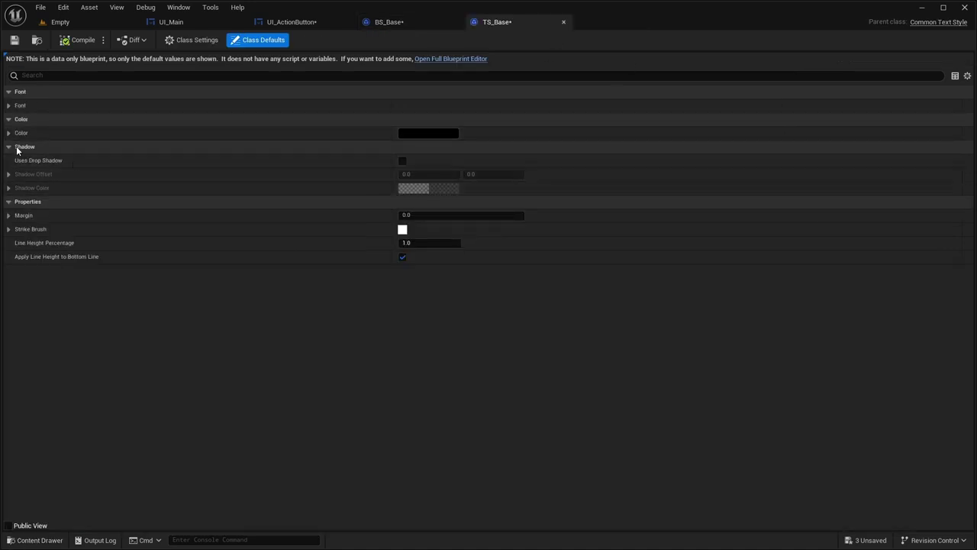
pyautogui.click(9, 106)
pyautogui.click(420, 119)
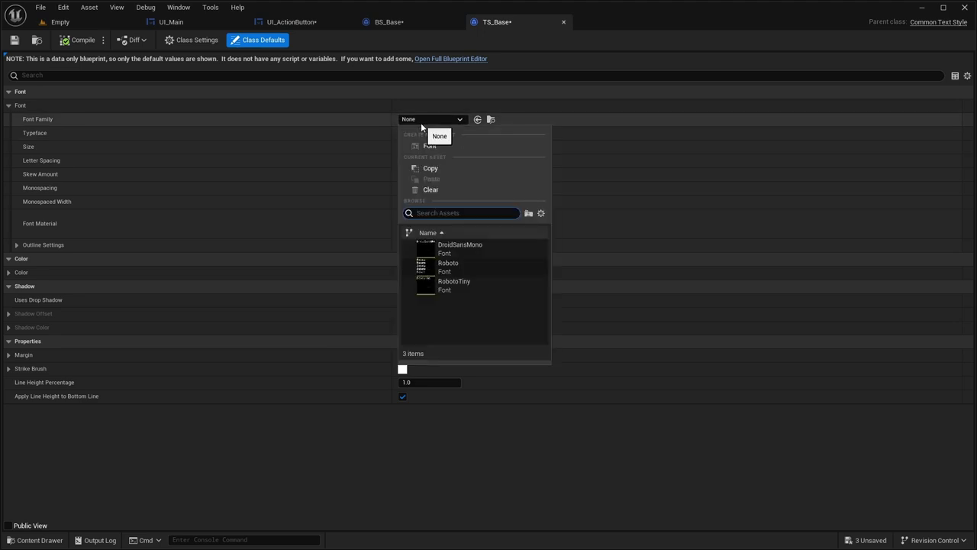
pyautogui.click(458, 267)
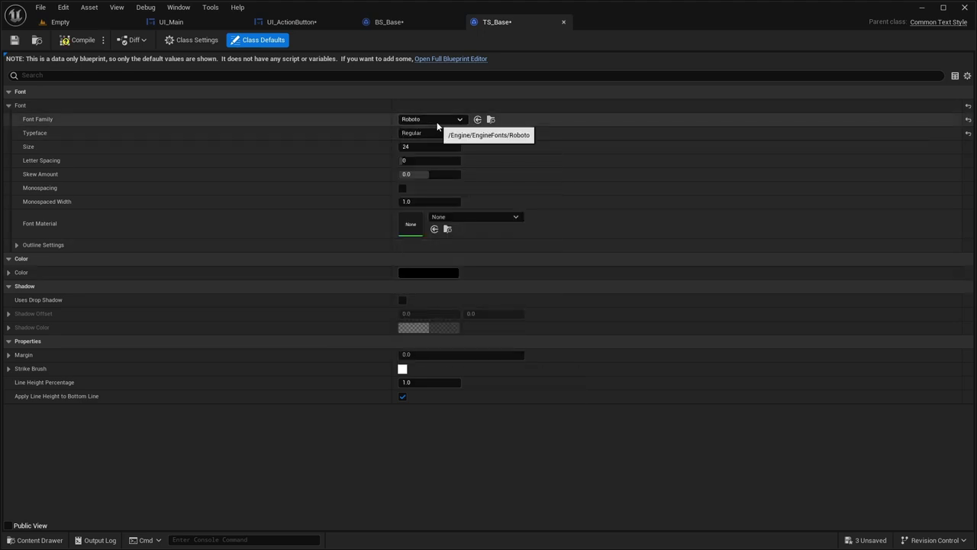
# Turn off Show Engine Content in the content browser and check the fonts offered for Font Family.
pyautogui.click(23, 540)
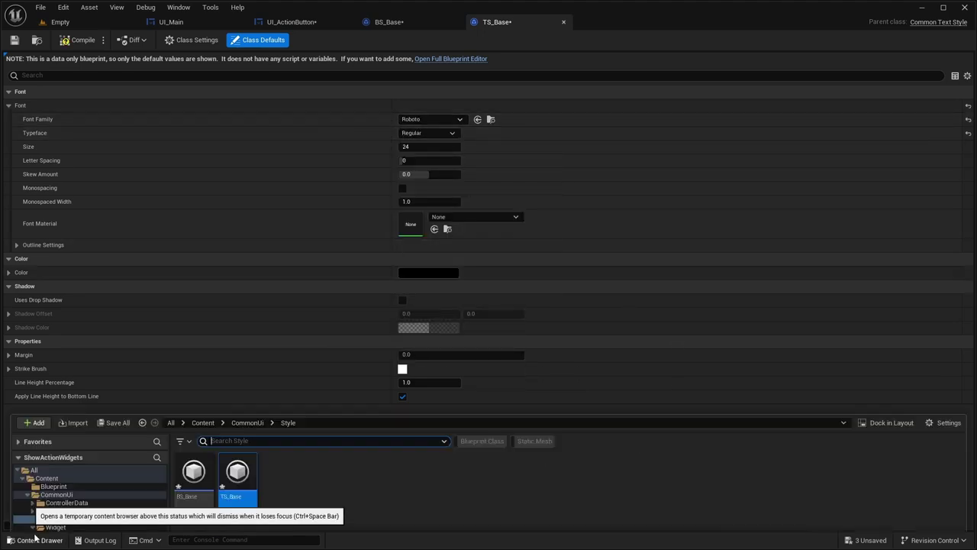
pyautogui.click(943, 343)
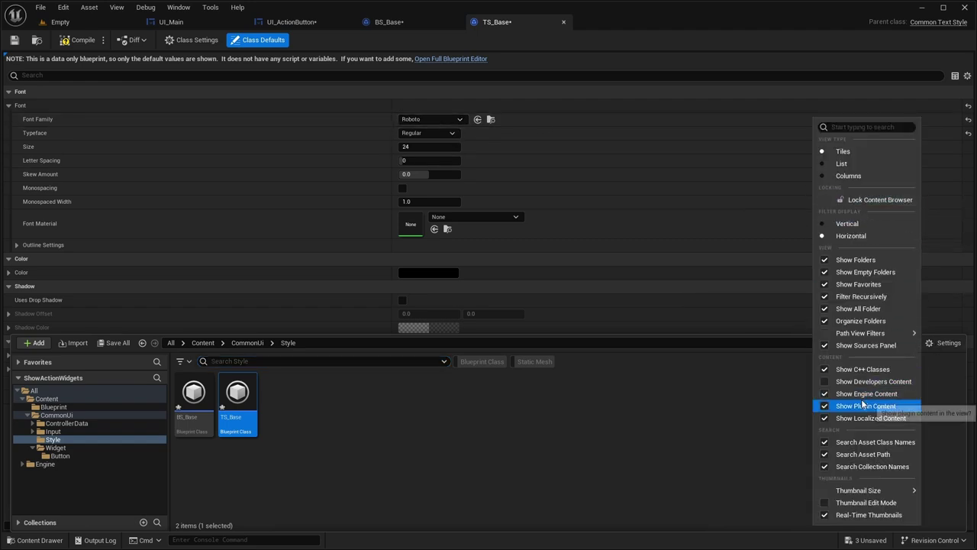
pyautogui.click(825, 397)
pyautogui.click(626, 416)
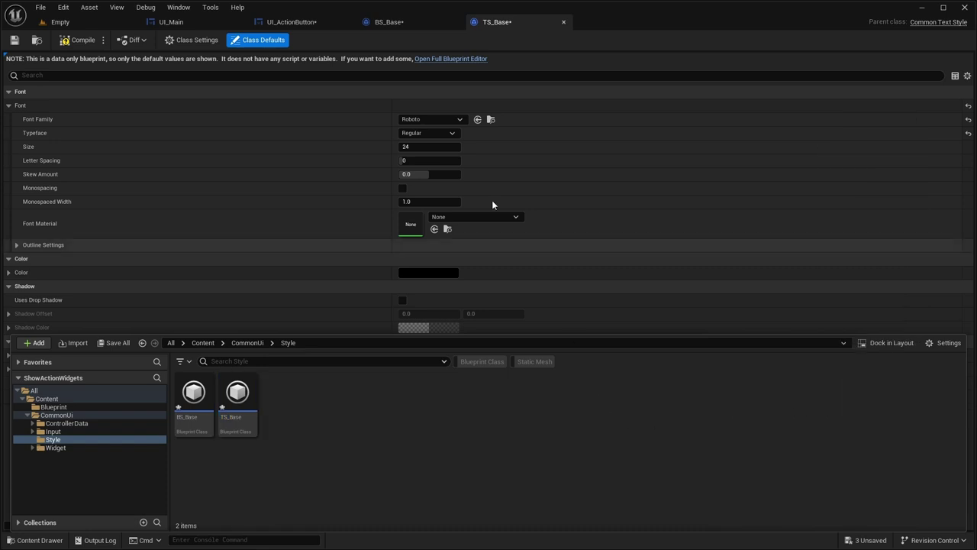
pyautogui.click(428, 119)
# Turn Show Engine Content back on and choose Roboto again as the Font Family.
pyautogui.click(11, 541)
pyautogui.click(928, 343)
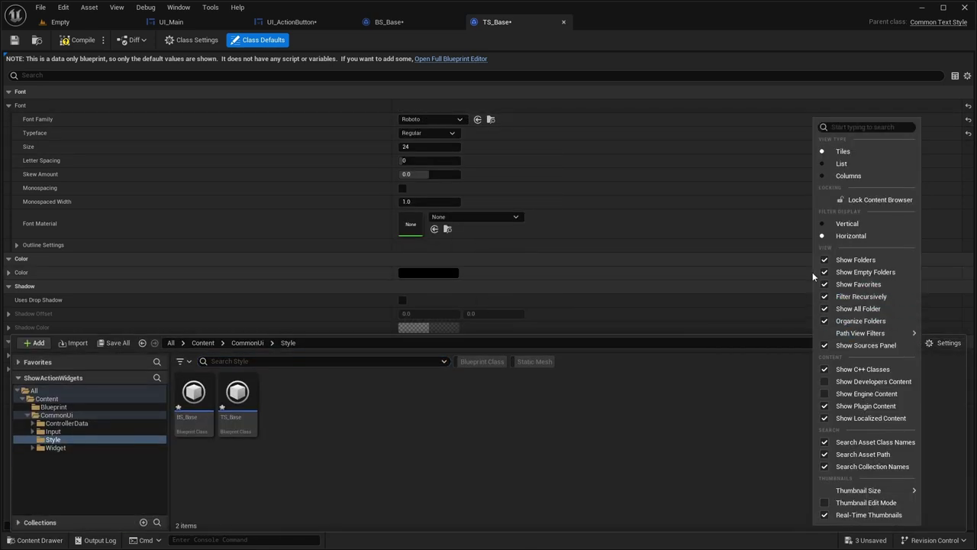
pyautogui.click(823, 394)
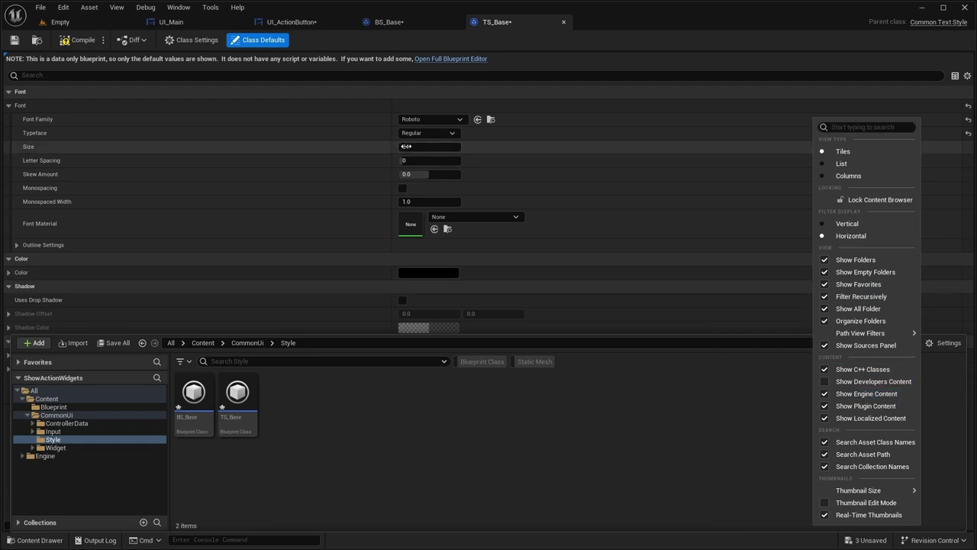
pyautogui.click(408, 121)
pyautogui.click(408, 120)
pyautogui.click(427, 276)
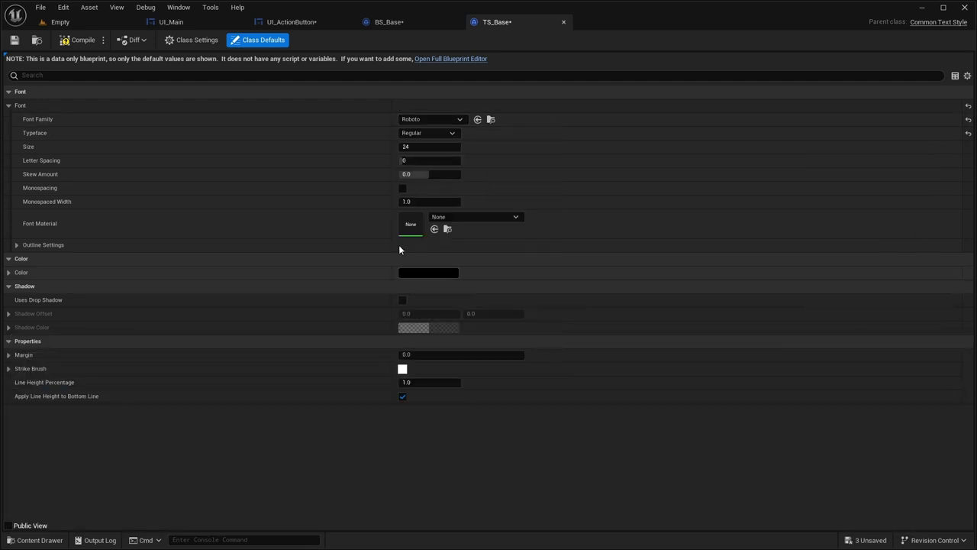
# Set the TS_Base font size to 40, compile and save the text style, and close it.
pyautogui.click(429, 147)
pyautogui.write('40')
pyautogui.press('Return')
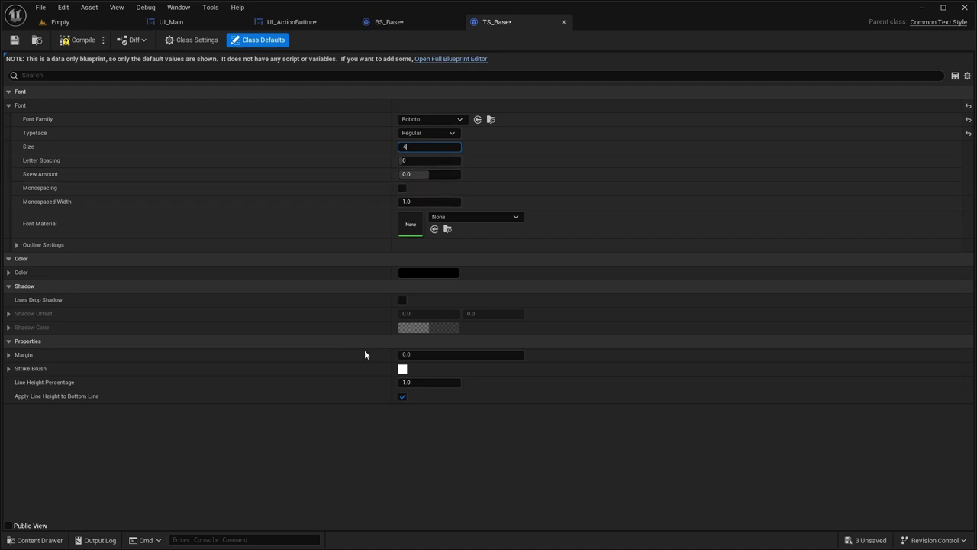
pyautogui.click(84, 40)
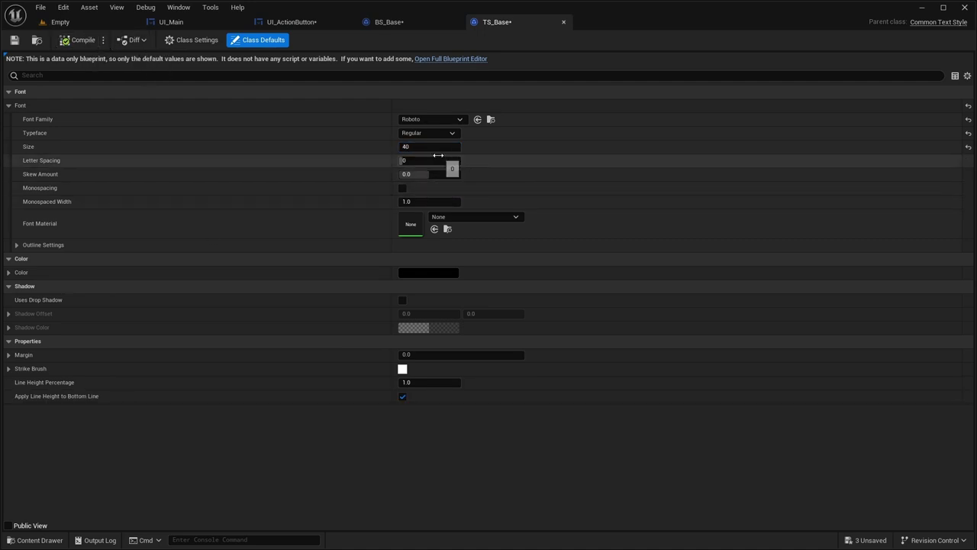
pyautogui.click(14, 40)
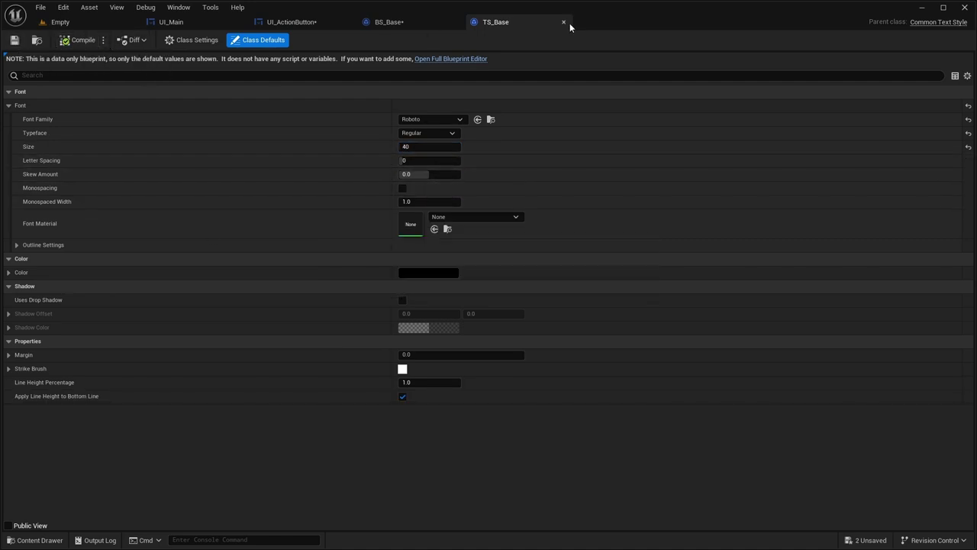
pyautogui.click(563, 21)
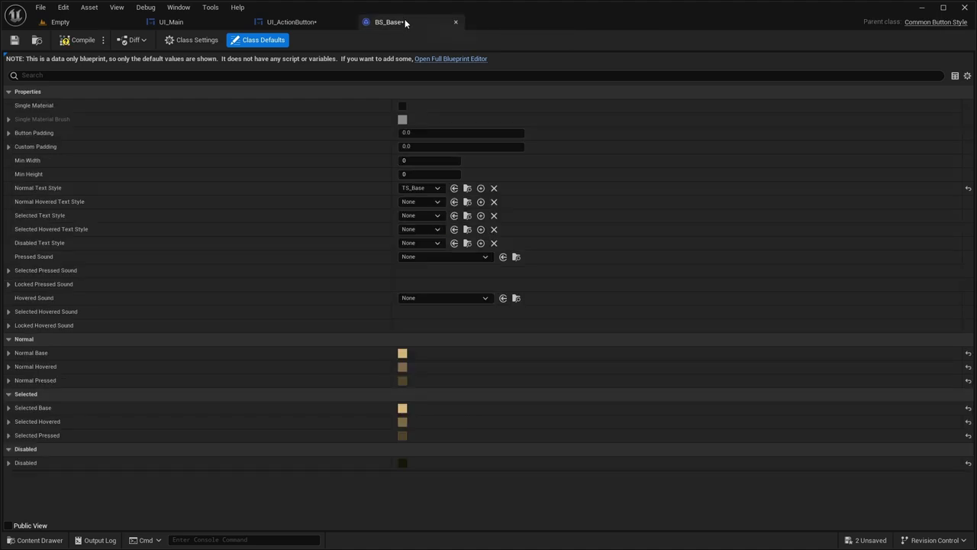
# Assign TS_Base to BS_Base's Normal Hovered, Selected, Selected Hovered and Disabled Text Styles, then compile and close BS_Base.
pyautogui.keyDown('shift'); pyautogui.click(365, 202); pyautogui.keyUp('shift')
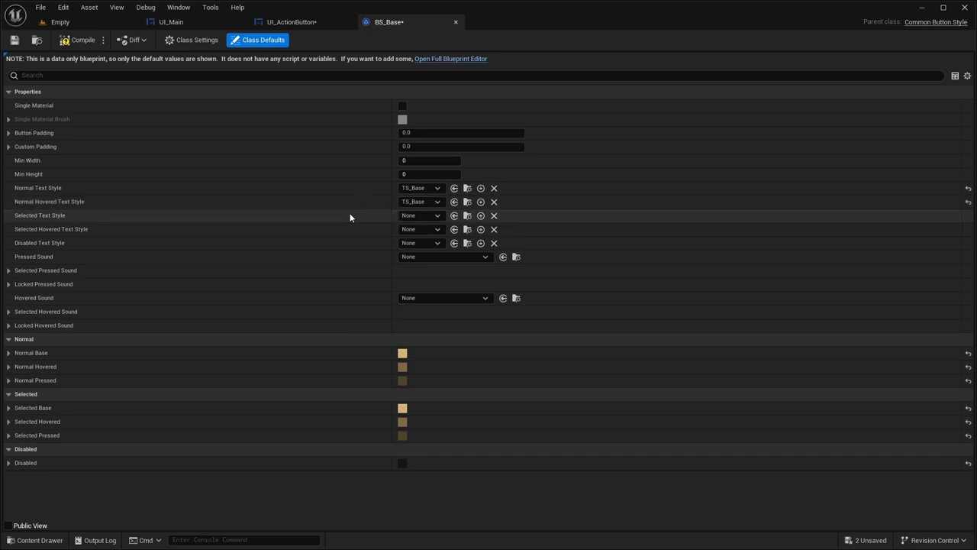
pyautogui.keyDown('shift'); pyautogui.click(348, 218); pyautogui.keyUp('shift')
pyautogui.keyDown('shift'); pyautogui.click(343, 226); pyautogui.keyUp('shift')
pyautogui.keyDown('shift'); pyautogui.click(342, 240); pyautogui.keyUp('shift')
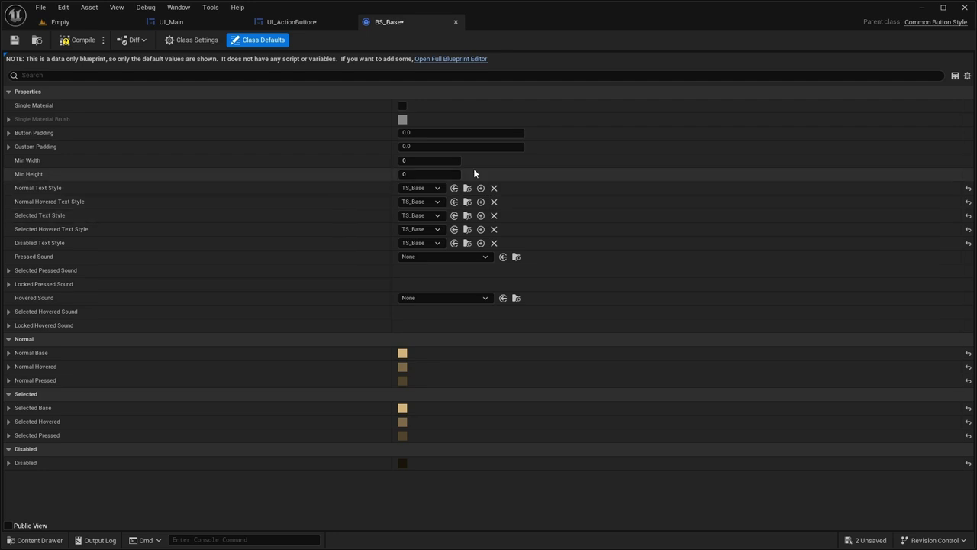
pyautogui.click(78, 40)
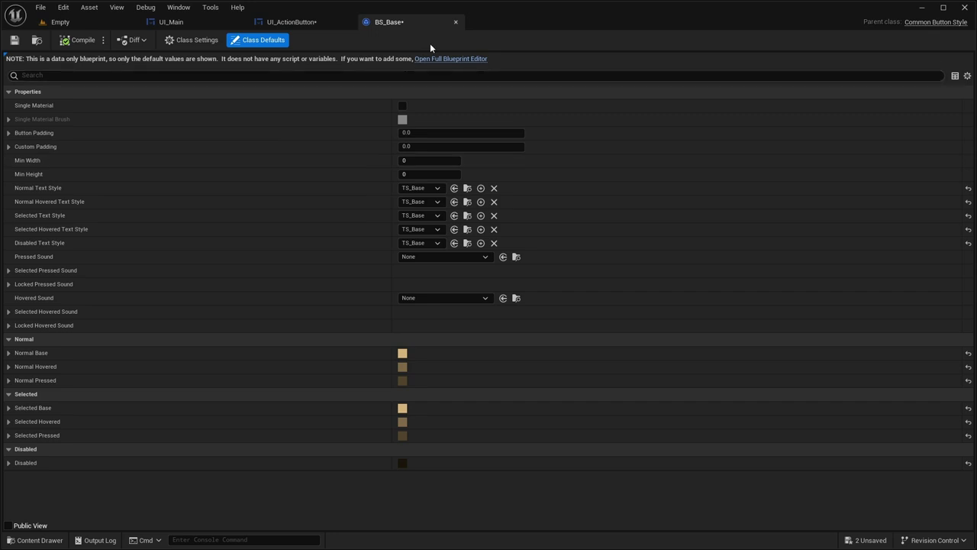
pyautogui.click(456, 22)
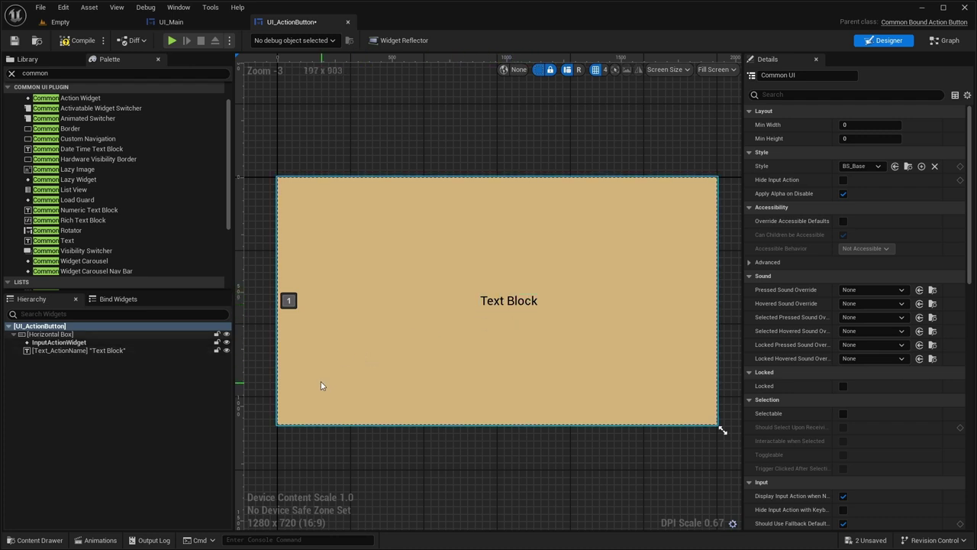
# Create a blueprint class based on CommonButtonBase in the CommonUi/Widget/Button folder and name it UI_ButtonBase.
pyautogui.click(341, 119)
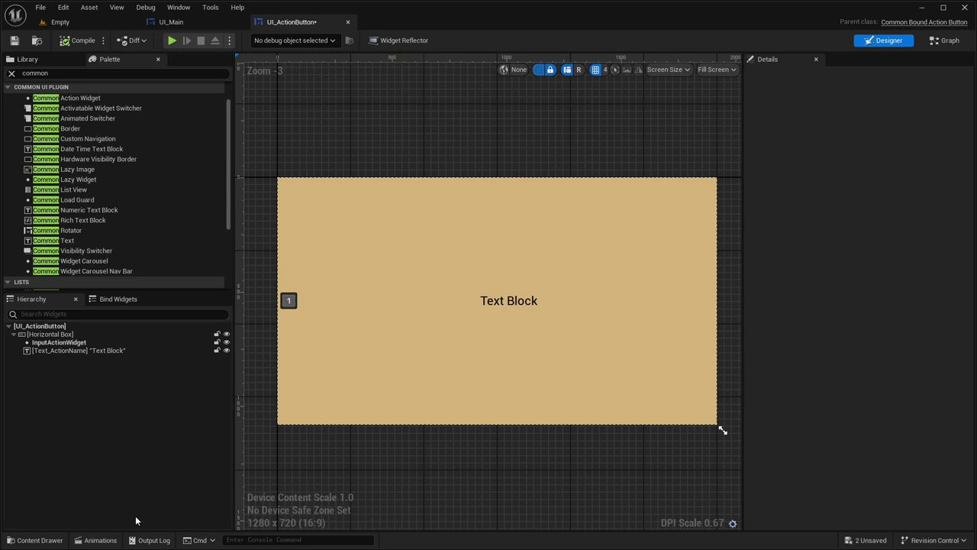
pyautogui.click(35, 539)
pyautogui.click(48, 448)
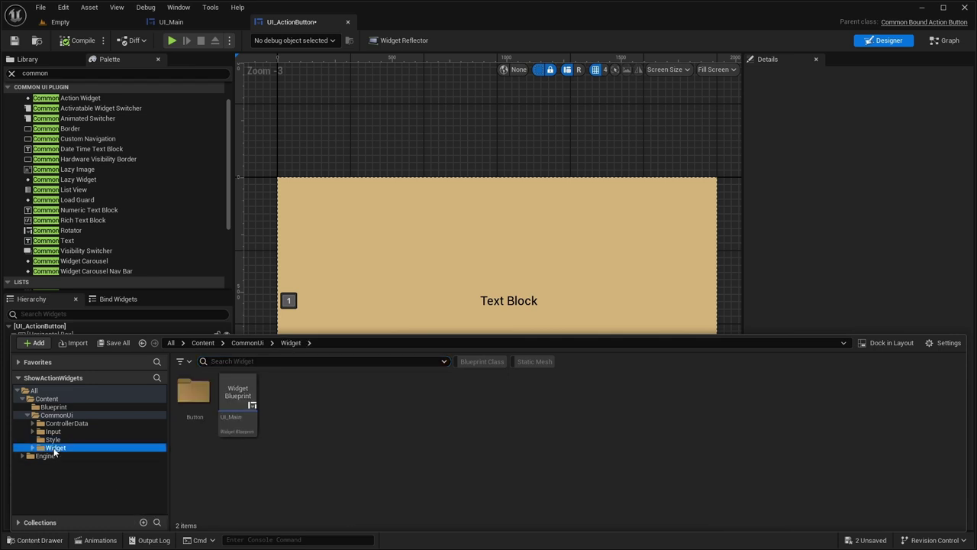
pyautogui.doubleClick(193, 391)
pyautogui.rightClick(255, 412)
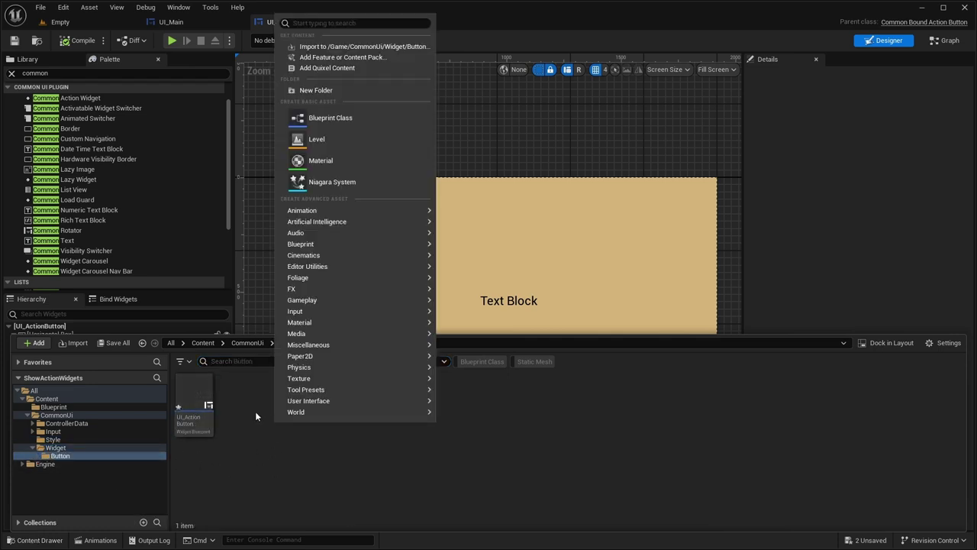
pyautogui.click(317, 116)
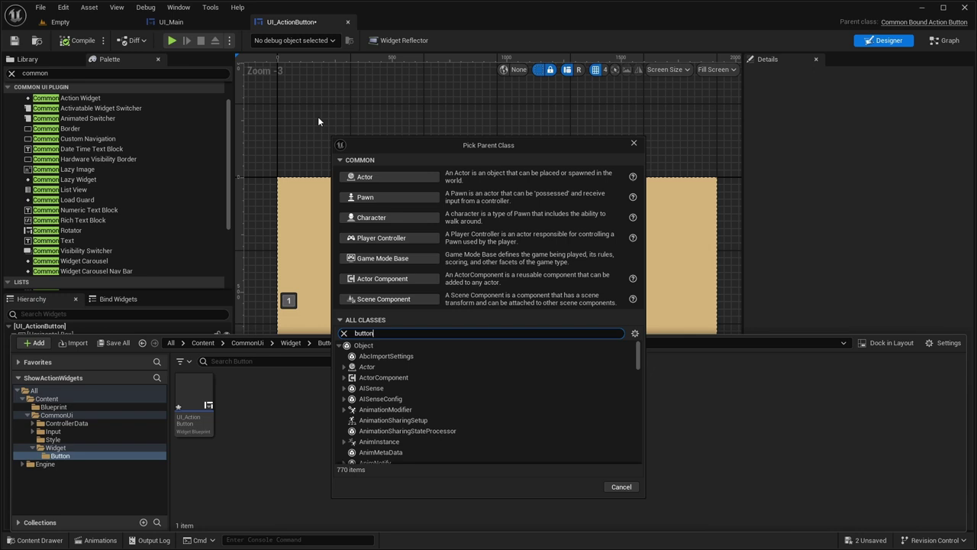
pyautogui.scroll(-3, 479, 376)
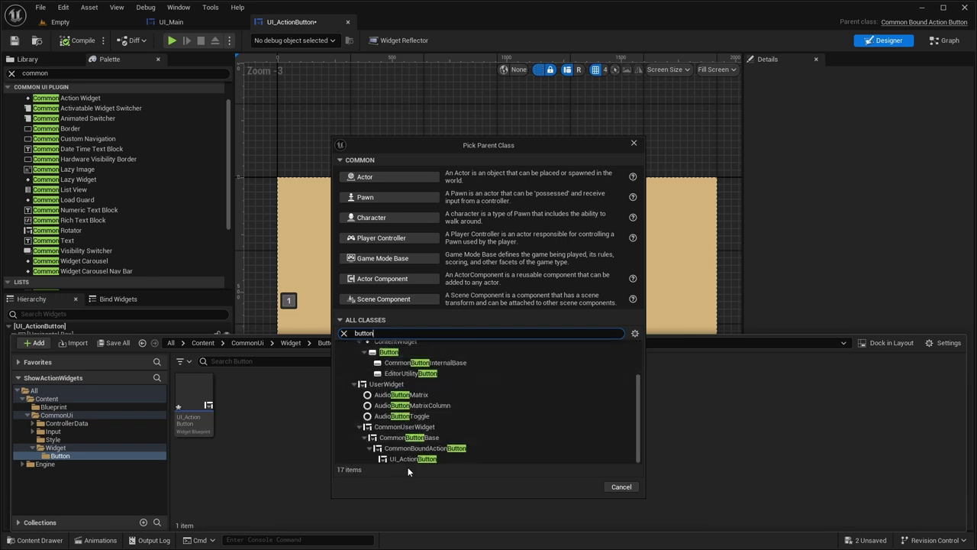
pyautogui.click(409, 437)
pyautogui.click(573, 487)
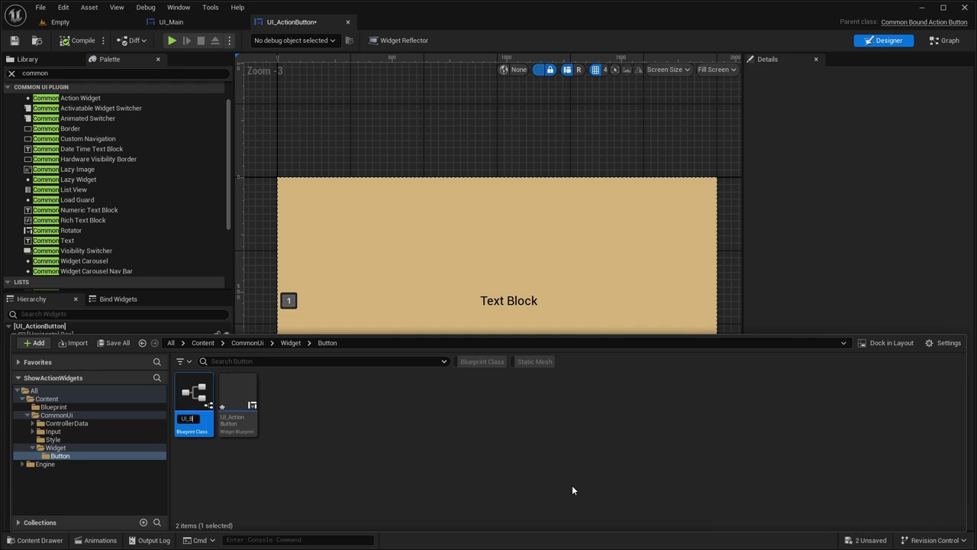
pyautogui.write('UI_ButtonBase')
pyautogui.press('Return')
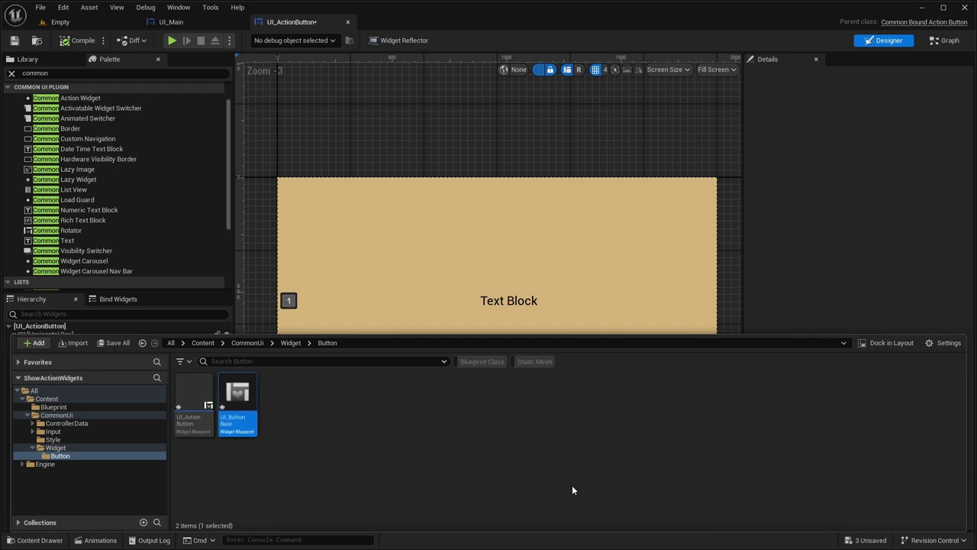
# Open UI_ButtonBase and copy the Horizontal Box with InputActionWidget and Text_ActionName from UI_ActionButton into it.
pyautogui.doubleClick(239, 397)
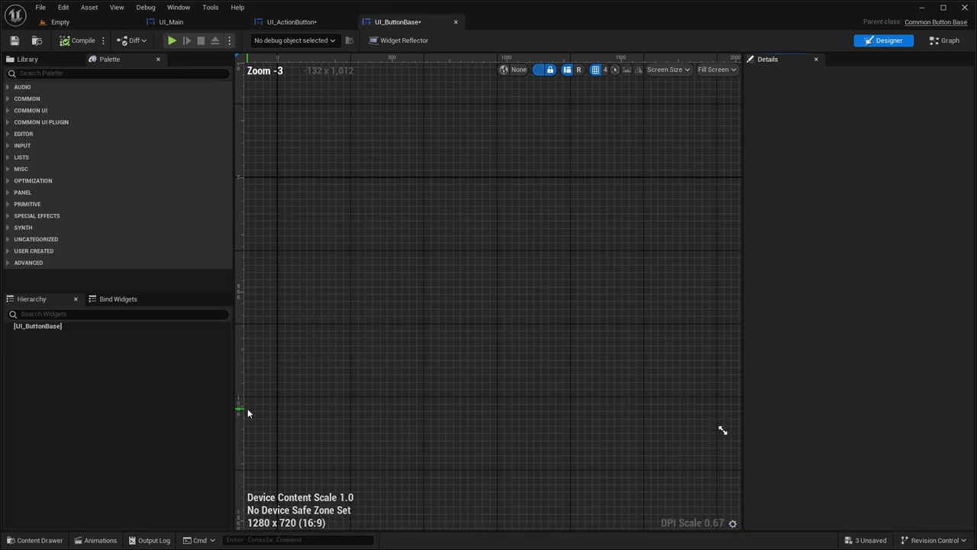
pyautogui.click(44, 325)
pyautogui.click(291, 21)
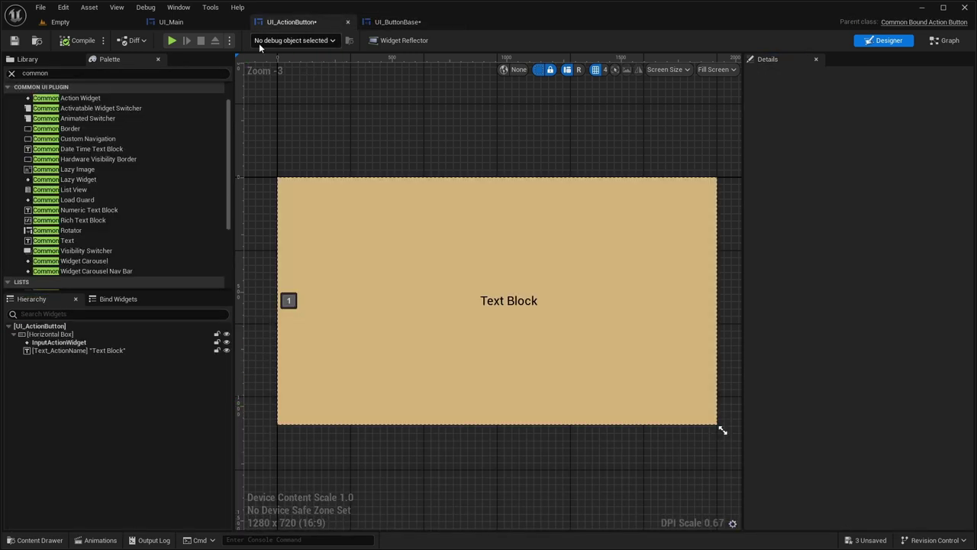
pyautogui.click(53, 350)
pyautogui.keyDown('shift'); pyautogui.click(49, 334); pyautogui.keyUp('shift')
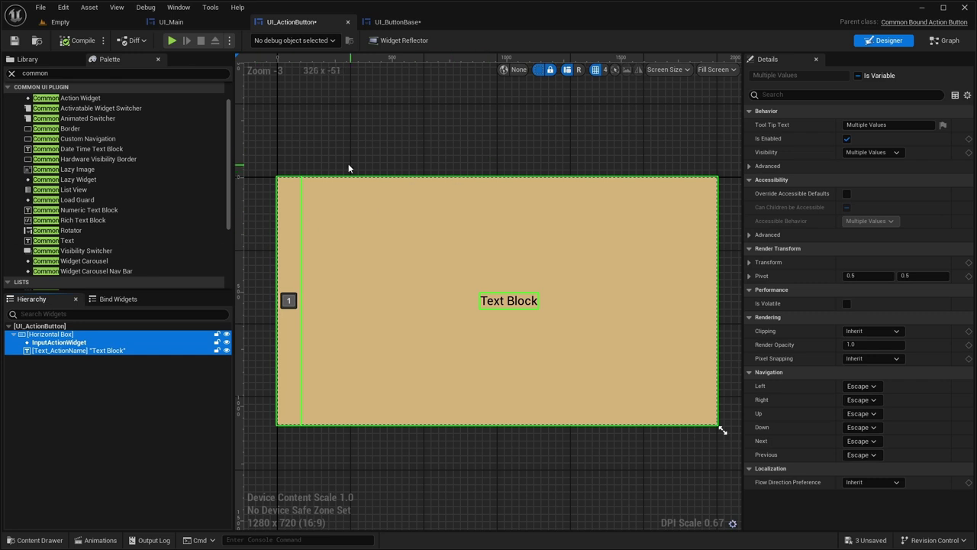
pyautogui.click(424, 22)
pyautogui.hotkey('ctrl', 'v')
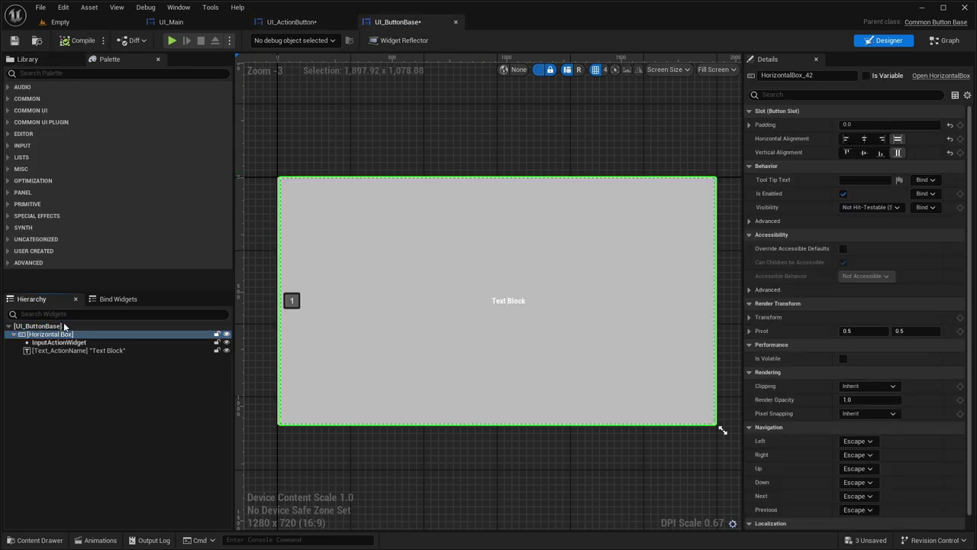
# Set UI_ButtonBase's Style to BS_Base and the Style of its Text_ActionName text to TS_Base.
pyautogui.click(58, 326)
pyautogui.click(861, 166)
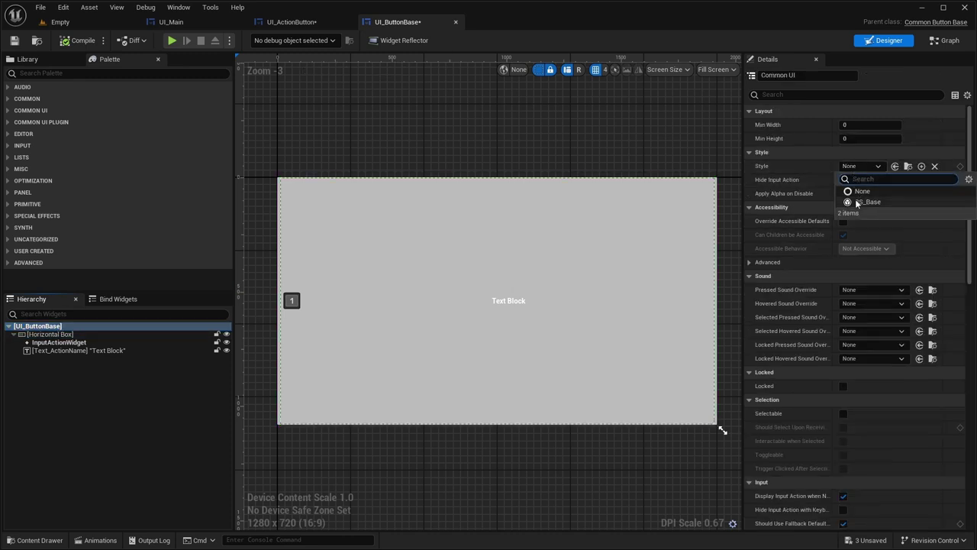
pyautogui.click(867, 199)
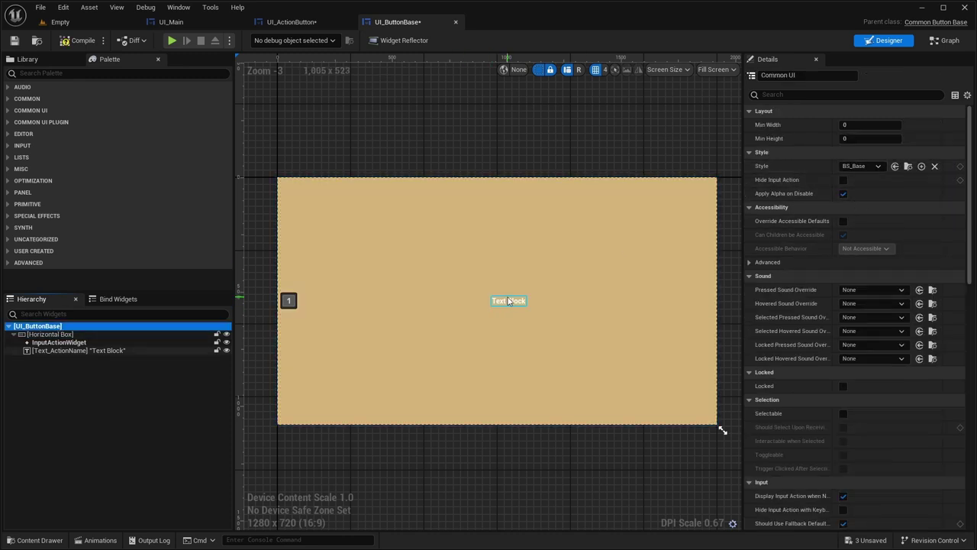
pyautogui.click(59, 342)
pyautogui.click(76, 350)
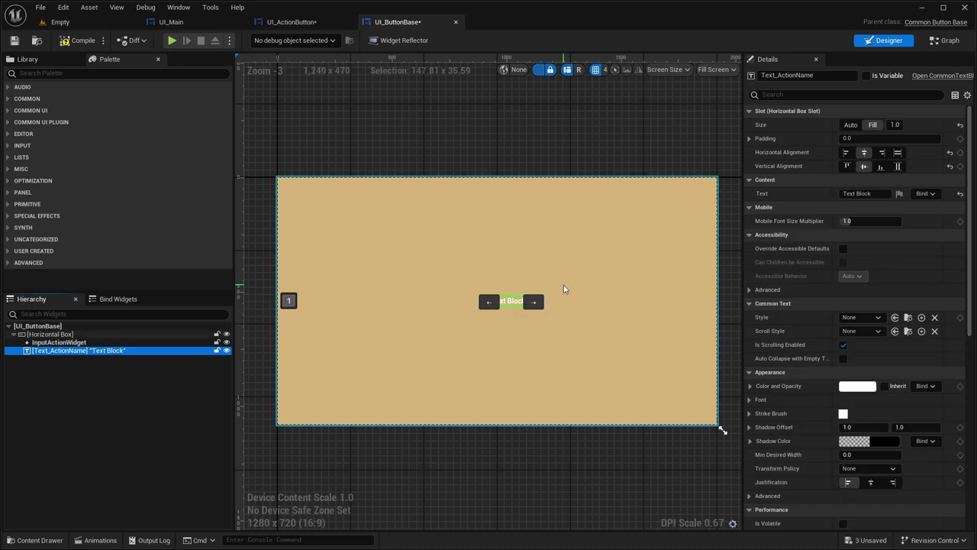
pyautogui.click(861, 316)
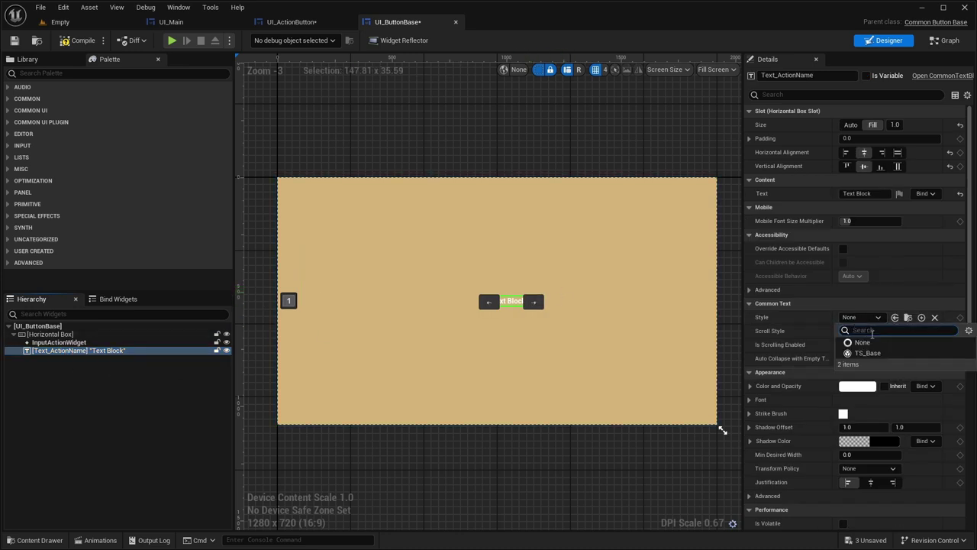
pyautogui.click(867, 353)
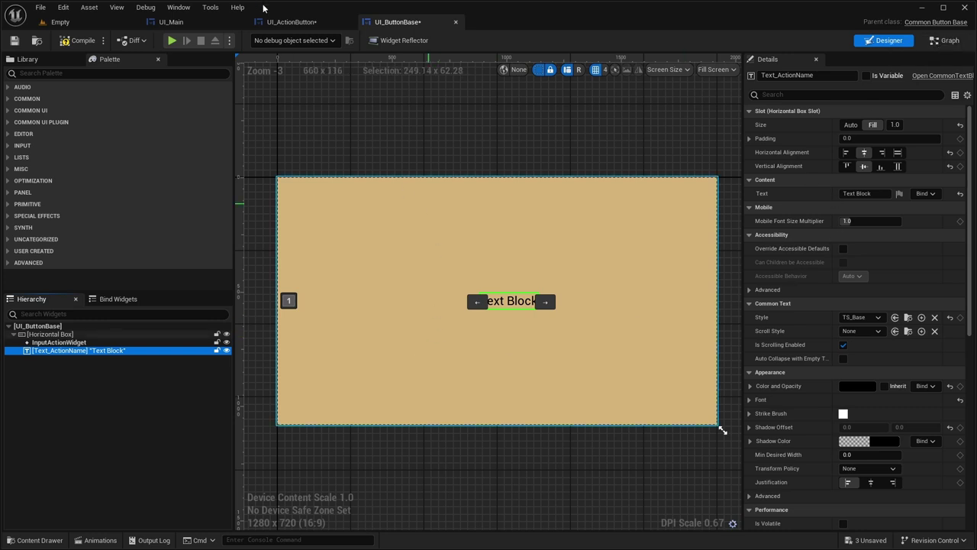
# Set the Triggering Enhanced Input Action of the UI_ActionButton root to IA_UI_Print.
pyautogui.click(290, 22)
pyautogui.click(69, 351)
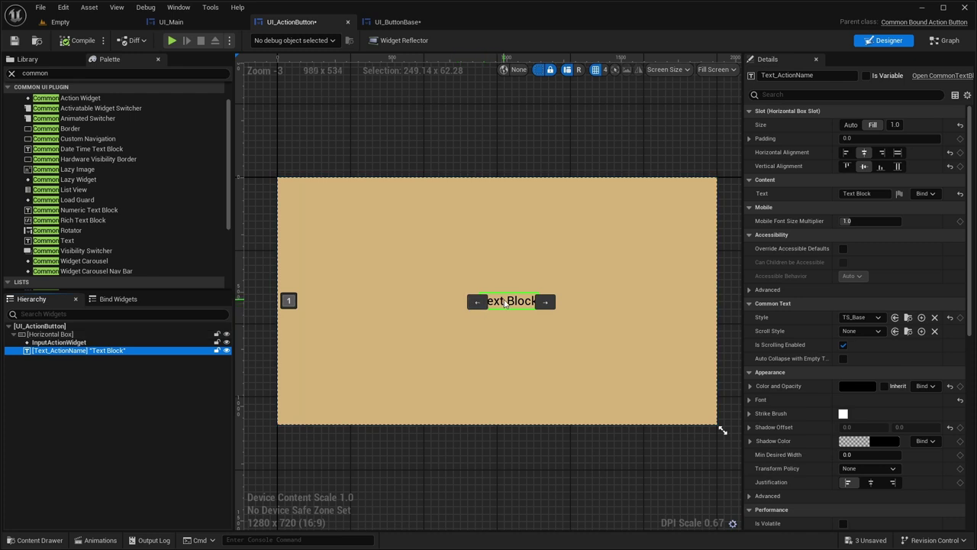
pyautogui.click(35, 327)
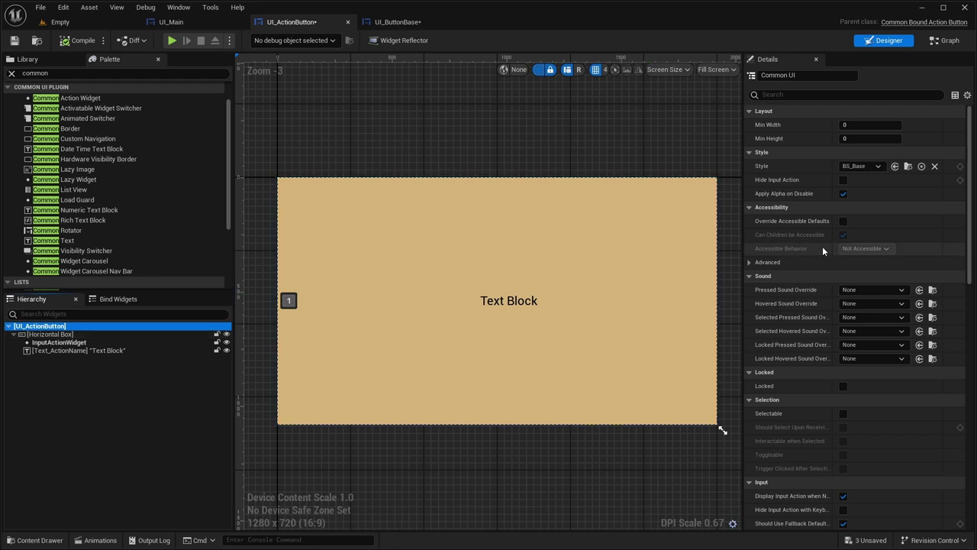
pyautogui.scroll(-5, 819, 243)
pyautogui.scroll(-5, 820, 241)
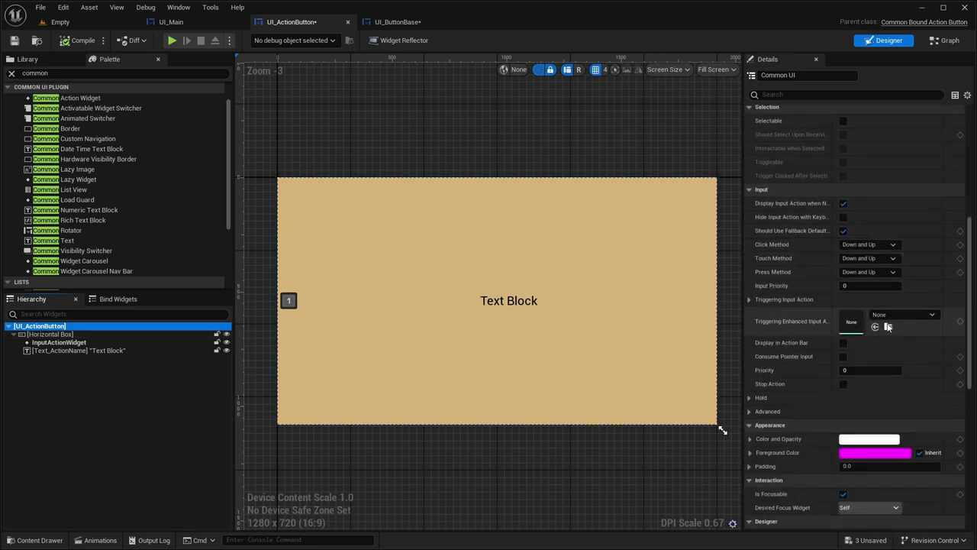
pyautogui.click(889, 315)
pyautogui.click(900, 267)
# Check the text in UI_ButtonBase, then reset UI_ActionButton's Triggering Enhanced Input Action to None.
pyautogui.click(396, 21)
pyautogui.click(511, 302)
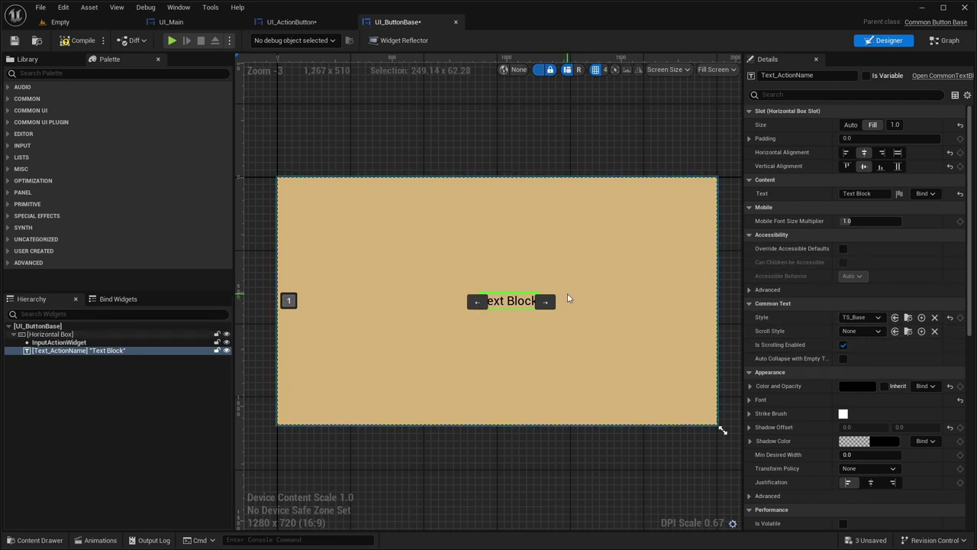
pyautogui.click(286, 22)
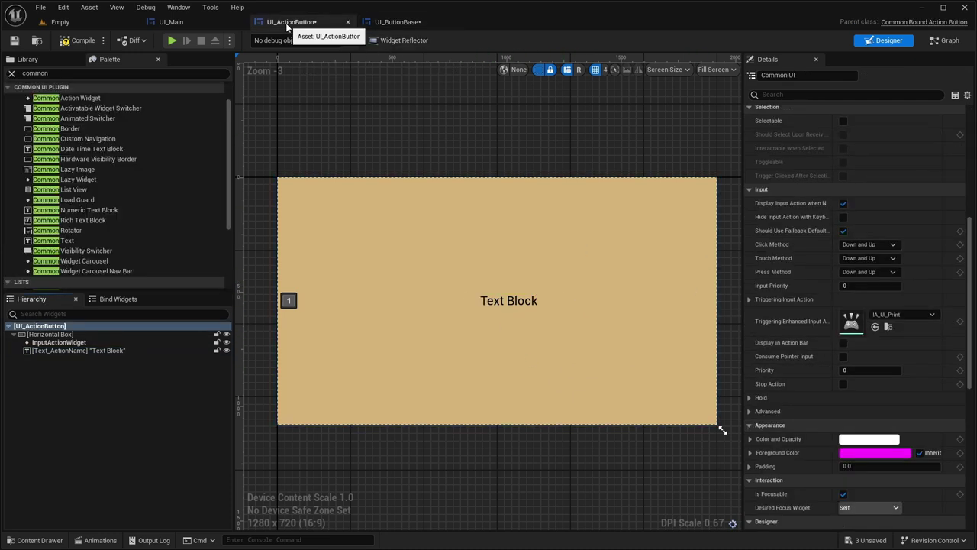
pyautogui.click(903, 316)
pyautogui.click(860, 138)
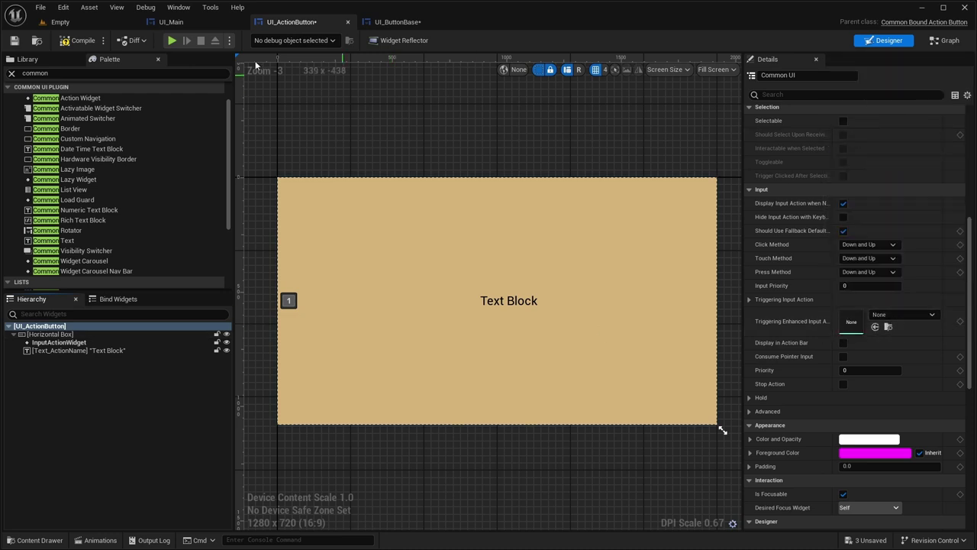
# Compile UI_ActionButton and close its editor.
pyautogui.click(74, 42)
pyautogui.click(398, 22)
pyautogui.click(330, 22)
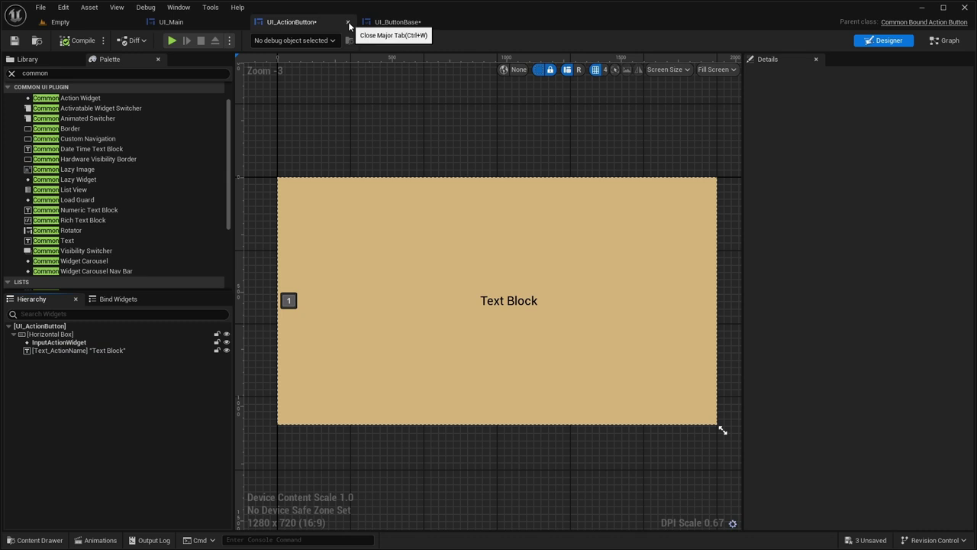
pyautogui.click(348, 22)
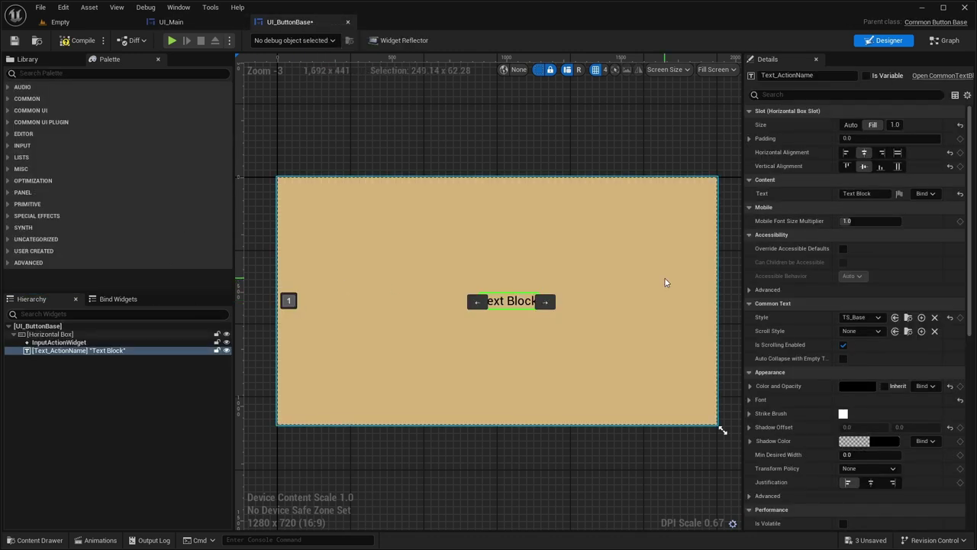
# Clear the placeholder text of Text_ActionName in UI_ButtonBase.
pyautogui.click(875, 193)
pyautogui.press('BackSpace')
pyautogui.press('Return')
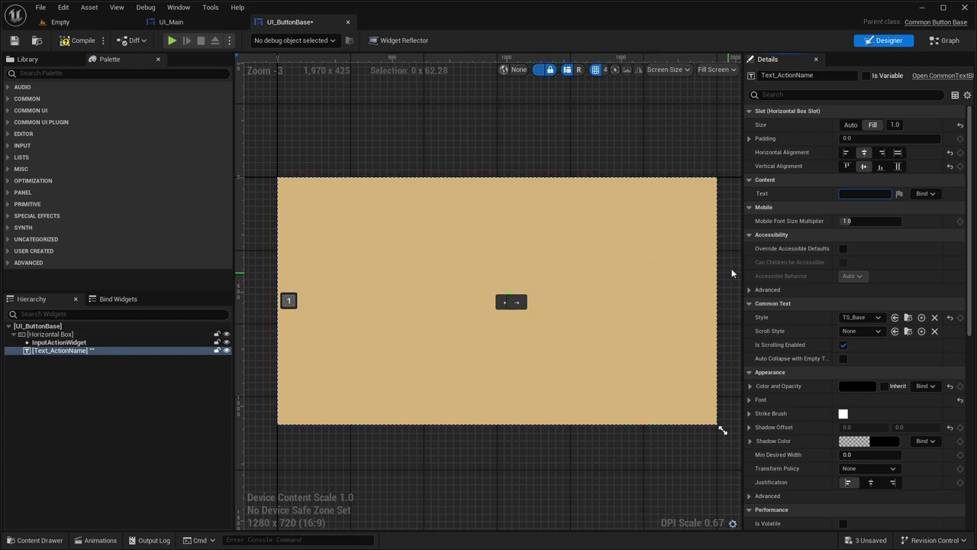
# Delete the Event Construct and Event Tick nodes from UI_ButtonBase's event graph.
pyautogui.click(941, 45)
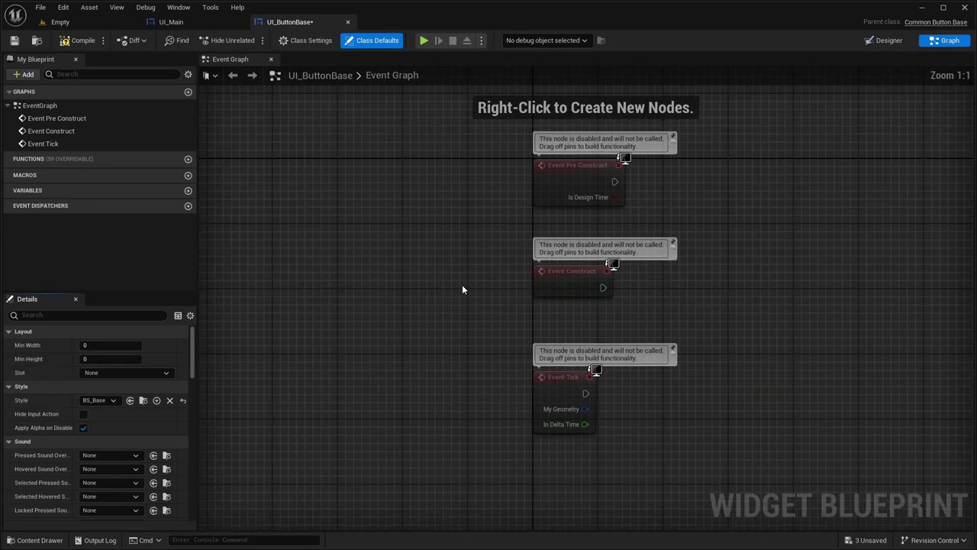
pyautogui.moveTo(657, 397); pyautogui.dragTo(438, 225)
pyautogui.press('Delete')
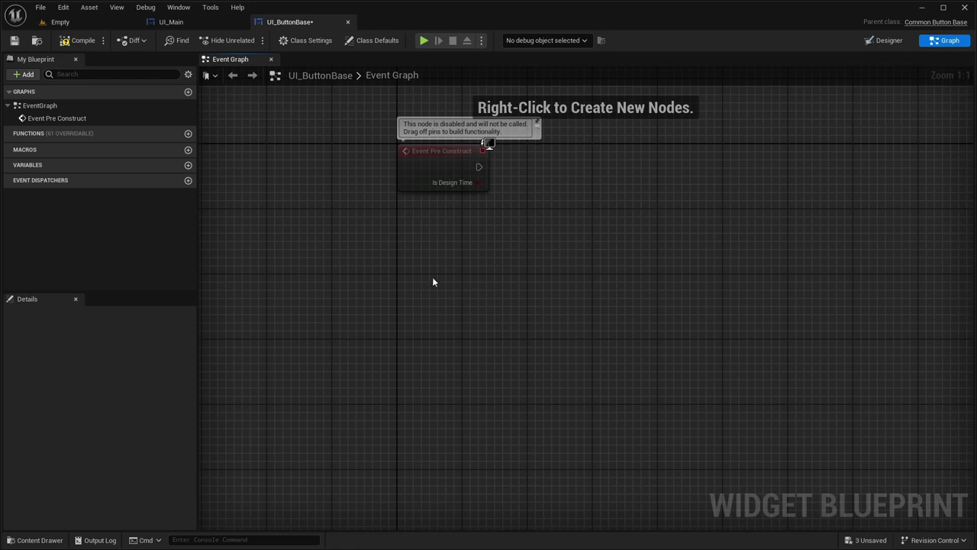
pyautogui.rightClick(444, 275)
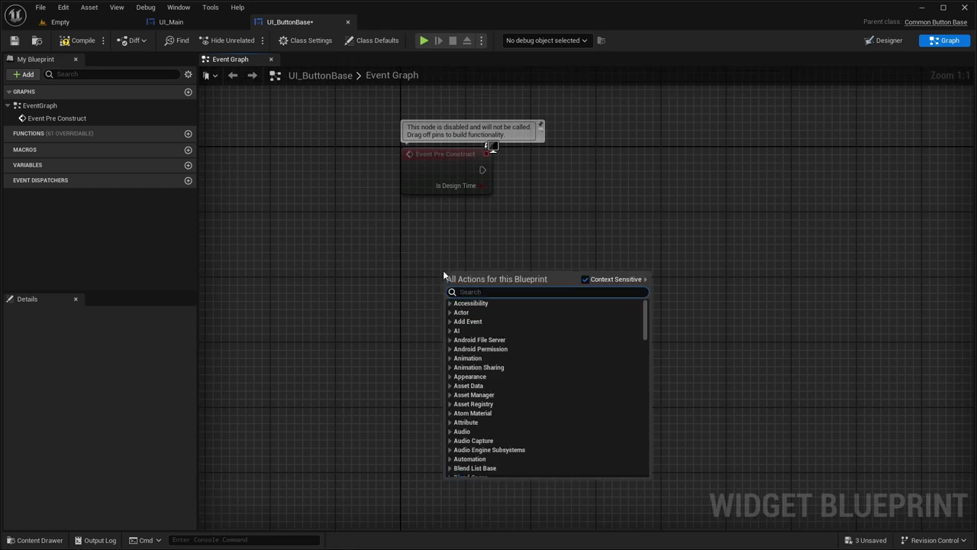
pyautogui.write('cust')
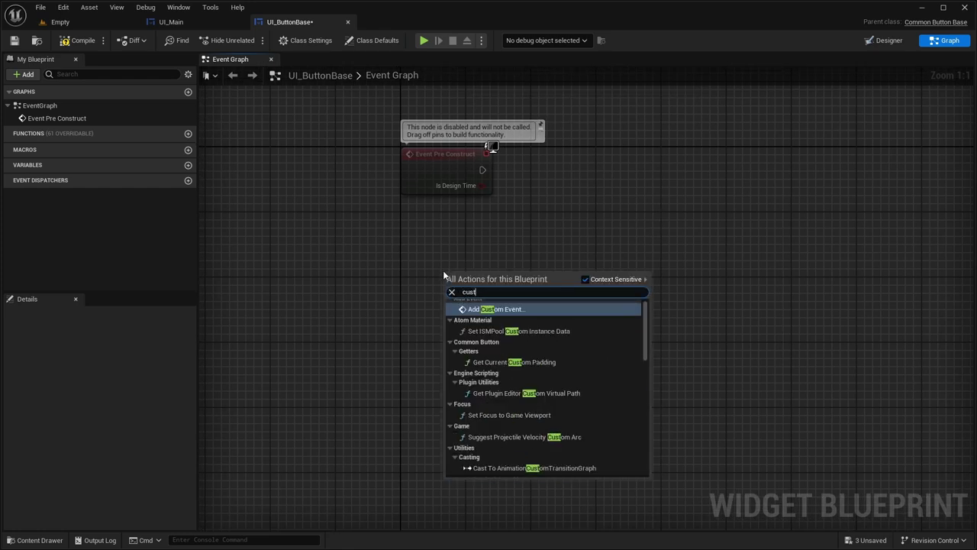
pyautogui.press('Escape')
pyautogui.moveTo(558, 243); pyautogui.dragTo(591, 236, button='right')
pyautogui.moveTo(549, 262); pyautogui.dragTo(475, 255, button='right')
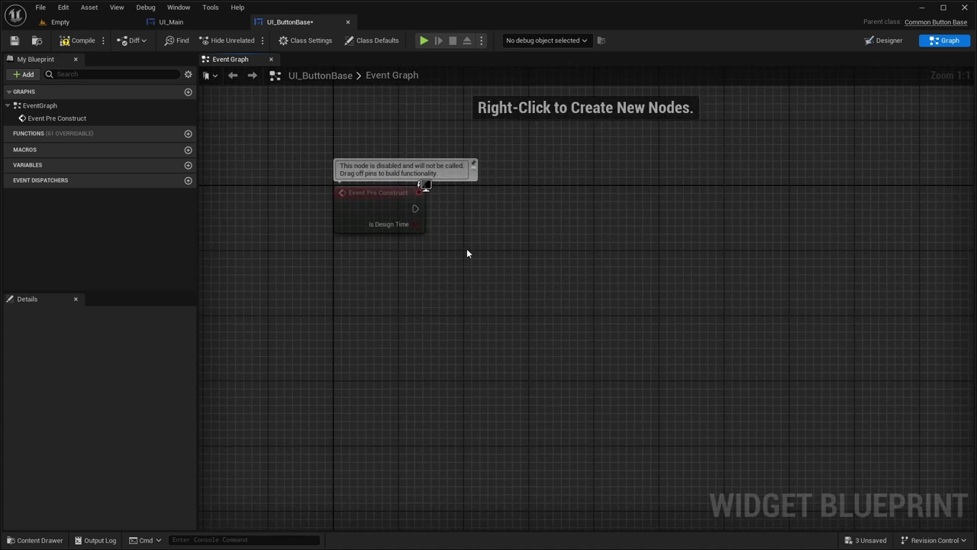
pyautogui.moveTo(415, 209); pyautogui.dragTo(501, 205)
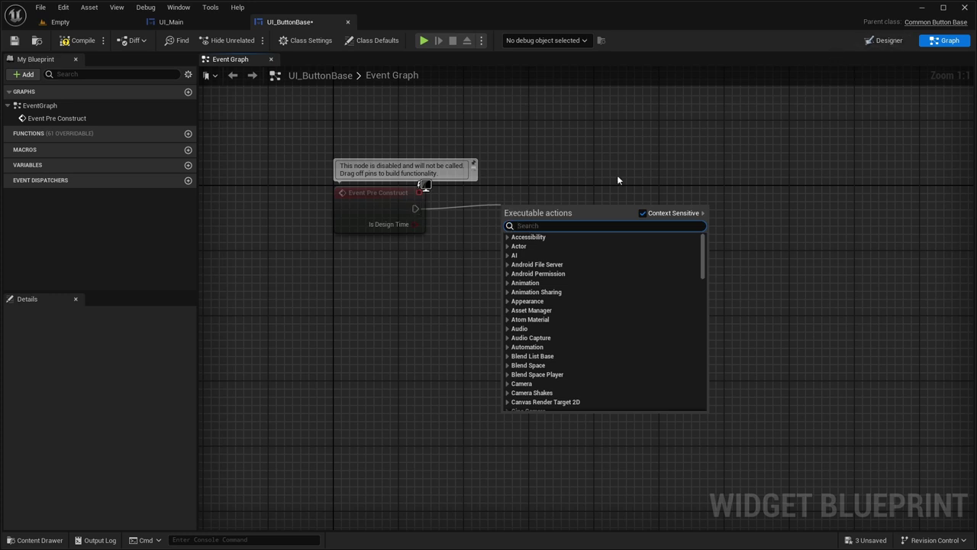
# Expose Text_ActionName as a variable in UI_ButtonBase and return to its event graph.
pyautogui.click(878, 40)
pyautogui.click(884, 40)
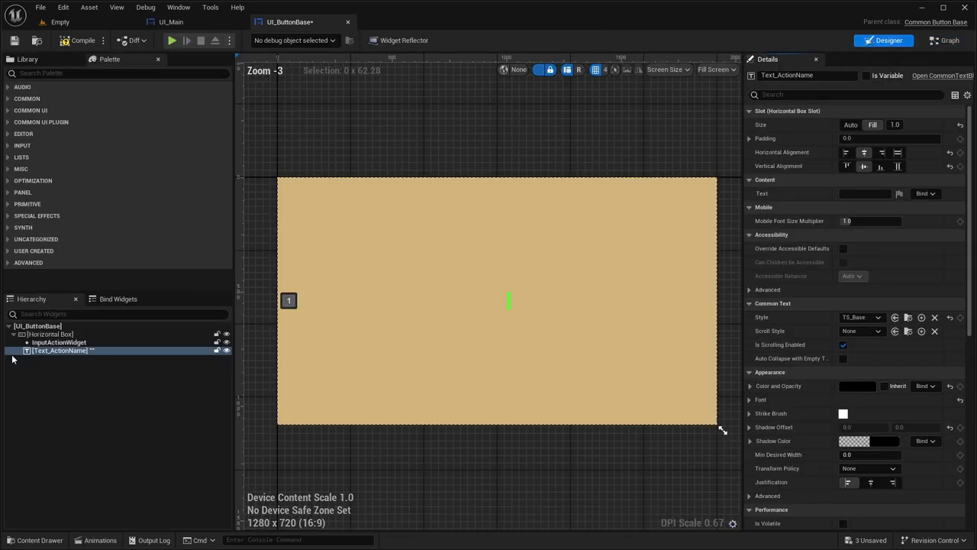
pyautogui.click(46, 343)
pyautogui.click(134, 351)
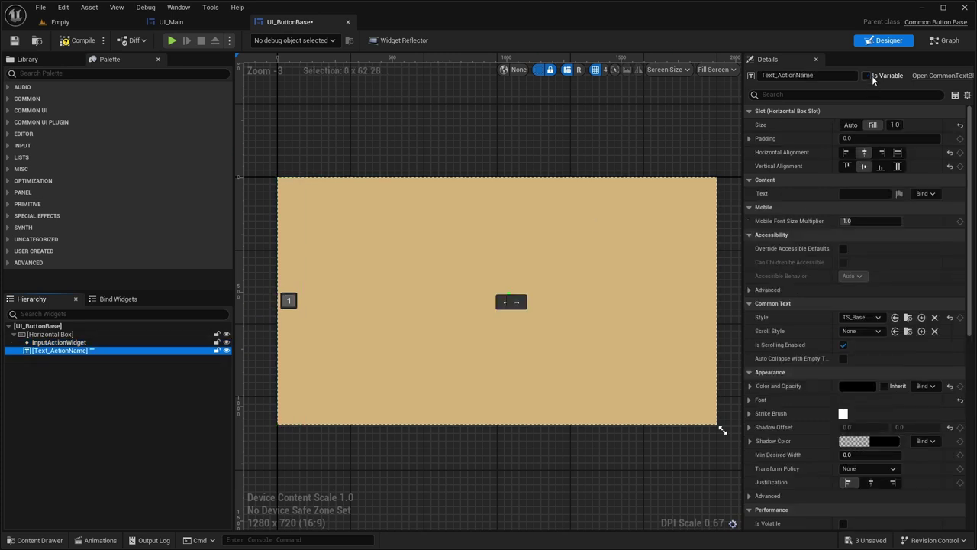
pyautogui.click(947, 40)
# Add a SetText (Text) node targeting Text_ActionName, run it from Event Pre Construct, and arrange the nodes.
pyautogui.keyDown('ctrl'); pyautogui.moveTo(35, 177); pyautogui.dragTo(525, 179); pyautogui.keyUp('ctrl')
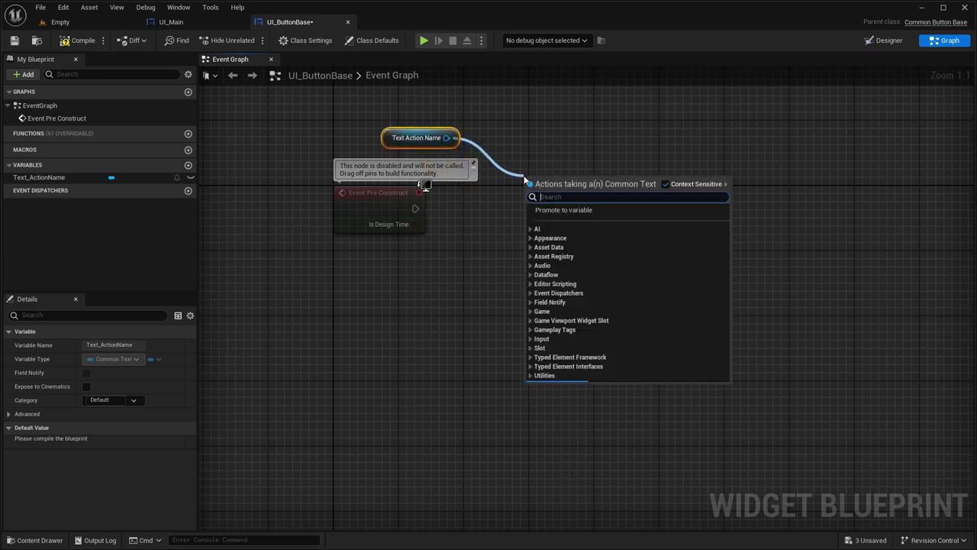
pyautogui.write('set text')
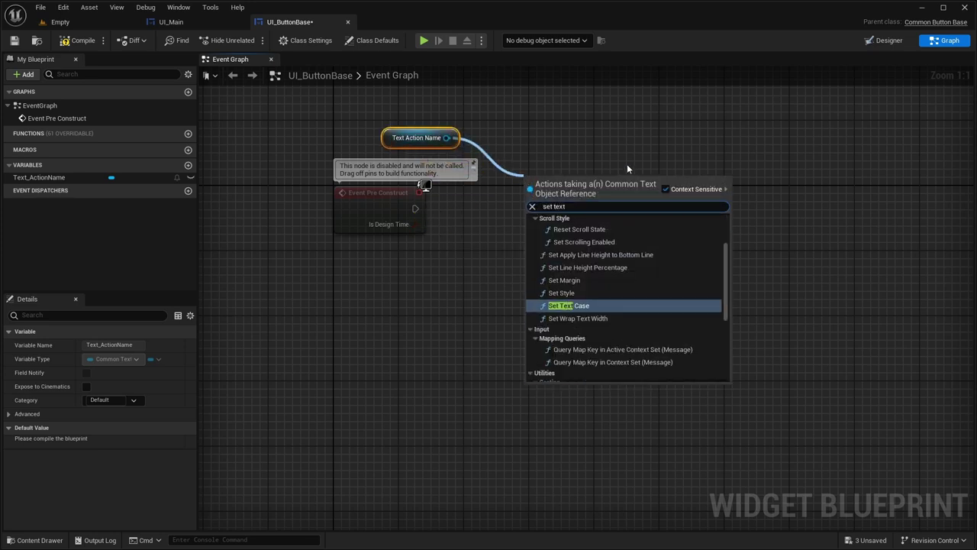
pyautogui.scroll(-5, 617, 267)
pyautogui.click(581, 370)
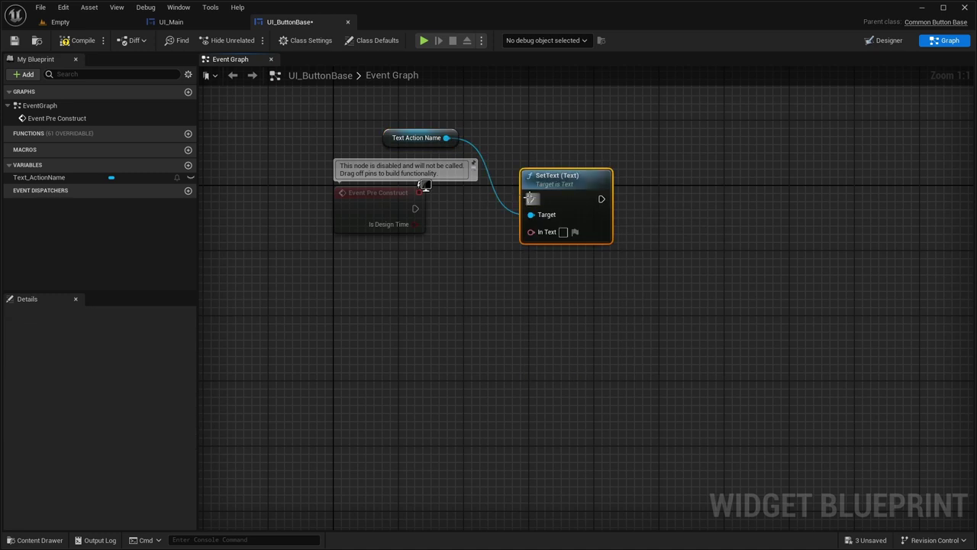
pyautogui.moveTo(412, 203); pyautogui.dragTo(413, 203)
pyautogui.moveTo(561, 176); pyautogui.dragTo(522, 185)
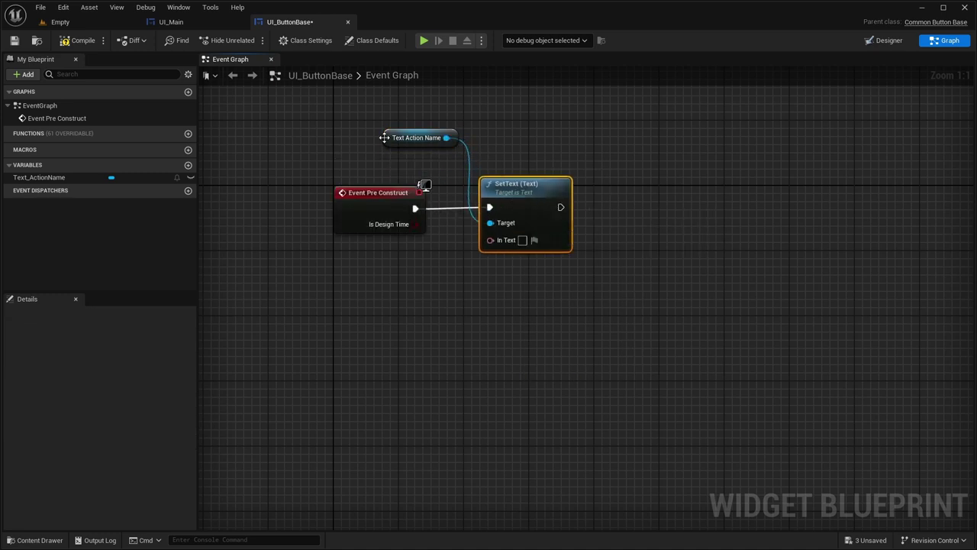
pyautogui.moveTo(384, 137); pyautogui.dragTo(369, 162)
# Promote SetText's In Text input to a variable, place its node below Event Pre Construct, and compile UI_ButtonBase.
pyautogui.moveTo(487, 242); pyautogui.dragTo(417, 300)
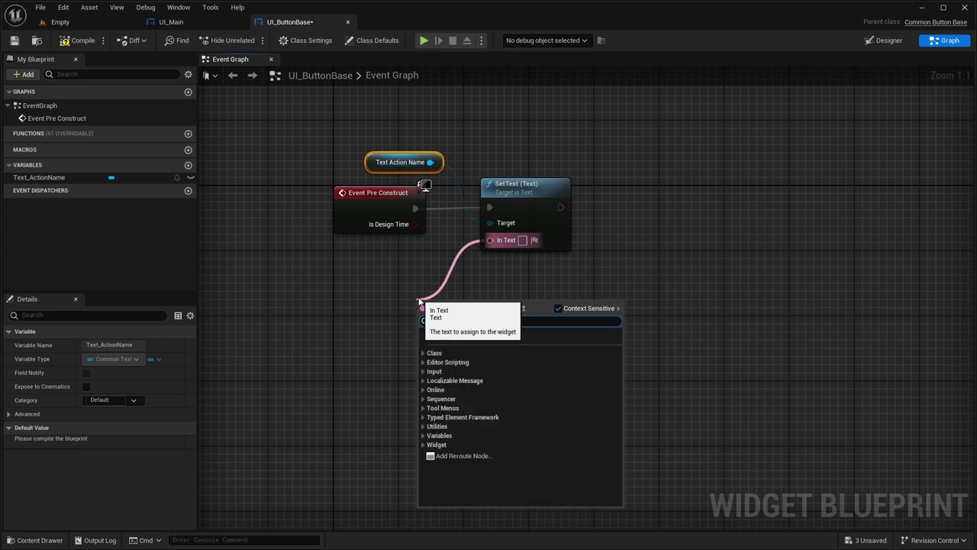
pyautogui.click(474, 336)
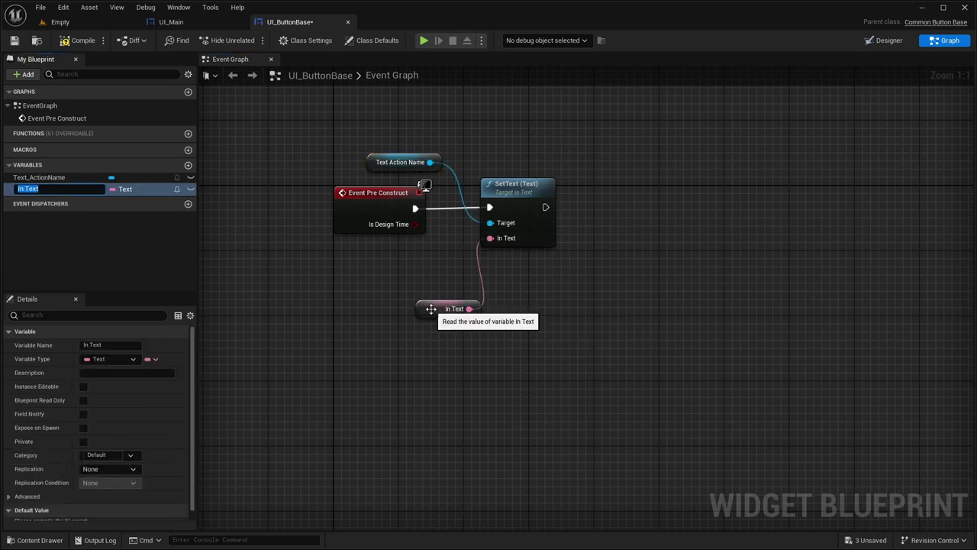
pyautogui.moveTo(429, 307); pyautogui.dragTo(380, 267)
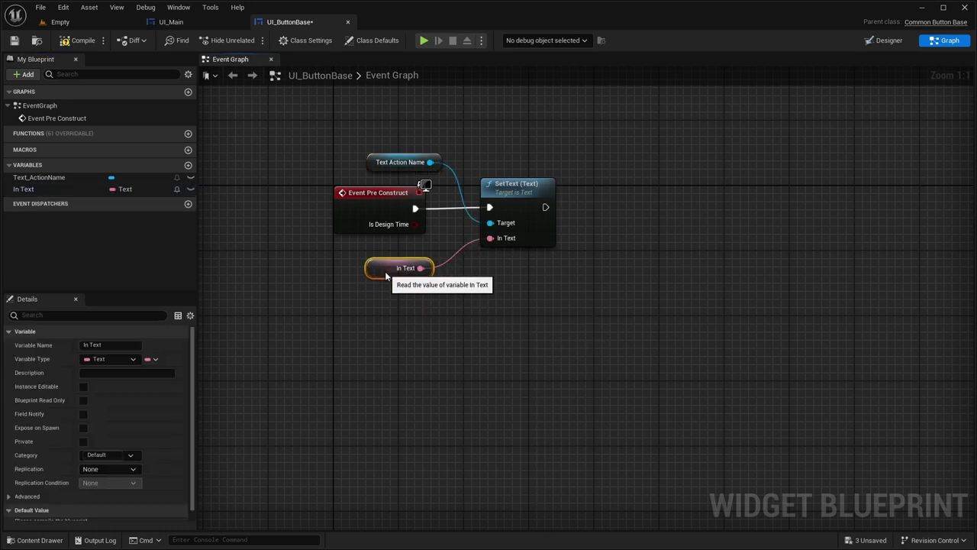
pyautogui.click(84, 42)
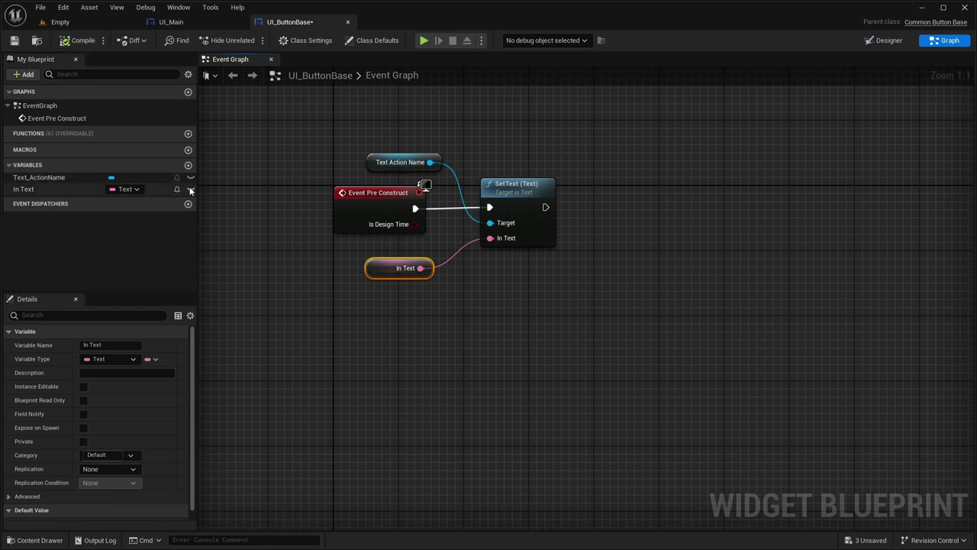
# Make the In Text variable Instance Editable and Expose on Spawn, and save UI_ButtonBase.
pyautogui.click(87, 189)
pyautogui.click(83, 386)
pyautogui.click(83, 427)
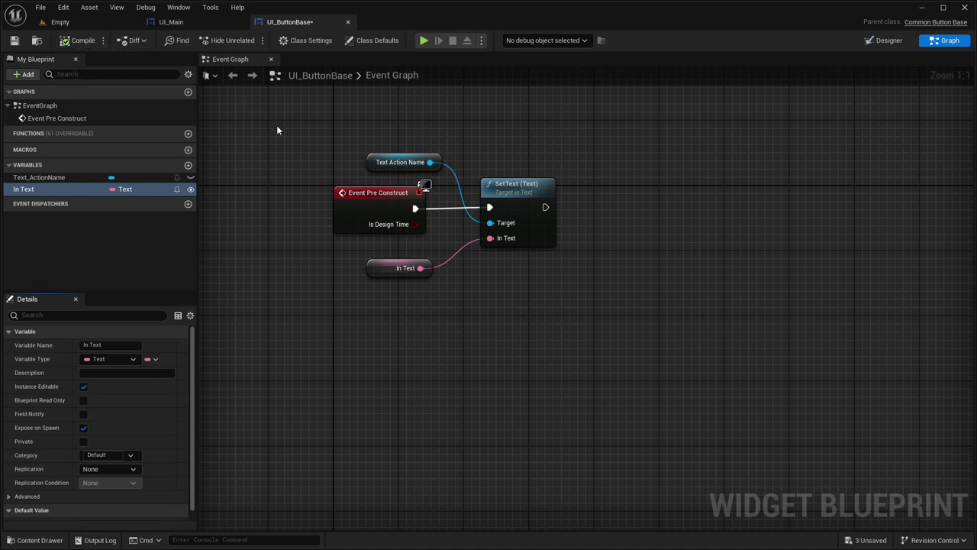
pyautogui.hotkey('ctrl', 's')
# Add an Event On Clicked node below the Pre Construct chain and connect it to a new Print String node.
pyautogui.moveTo(311, 125); pyautogui.dragTo(650, 354)
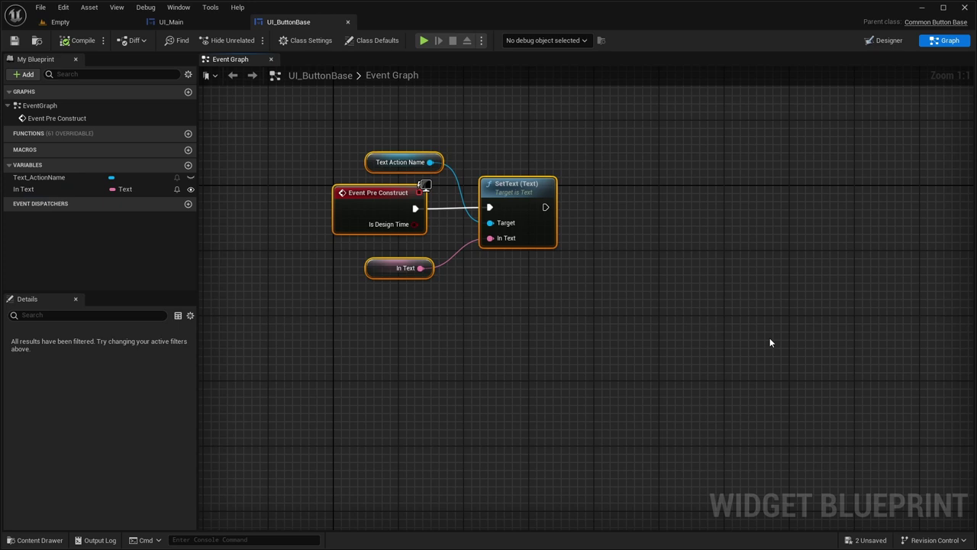
pyautogui.moveTo(519, 344); pyautogui.dragTo(494, 245, button='right')
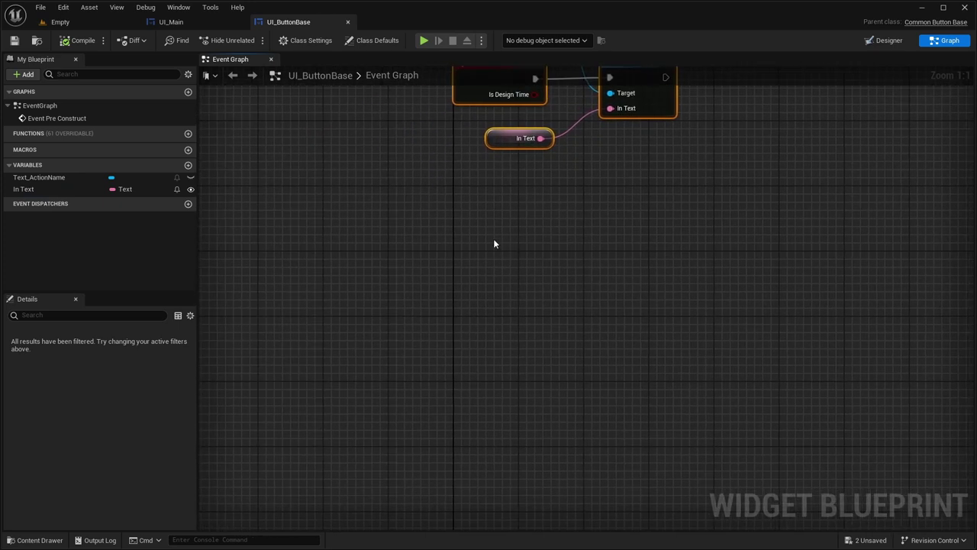
pyautogui.rightClick(472, 241)
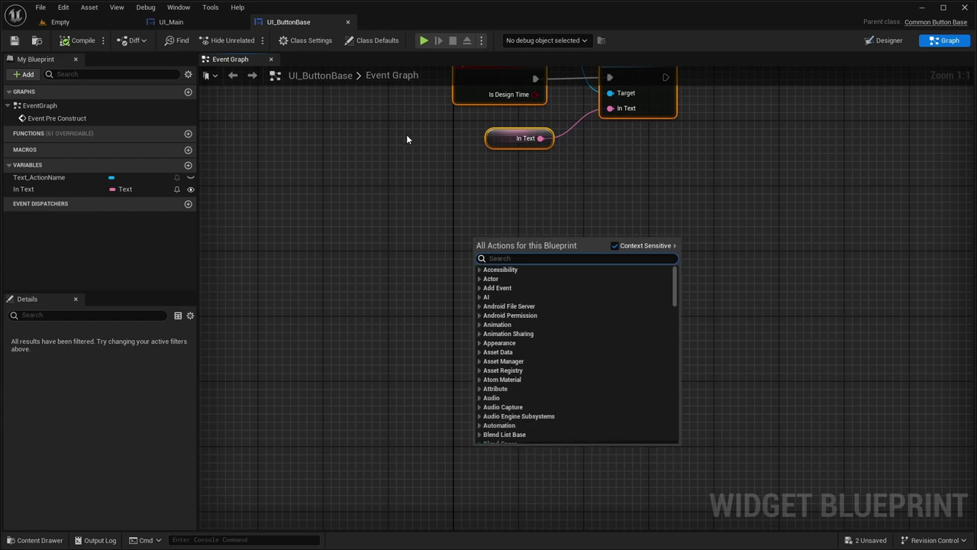
pyautogui.write('on click')
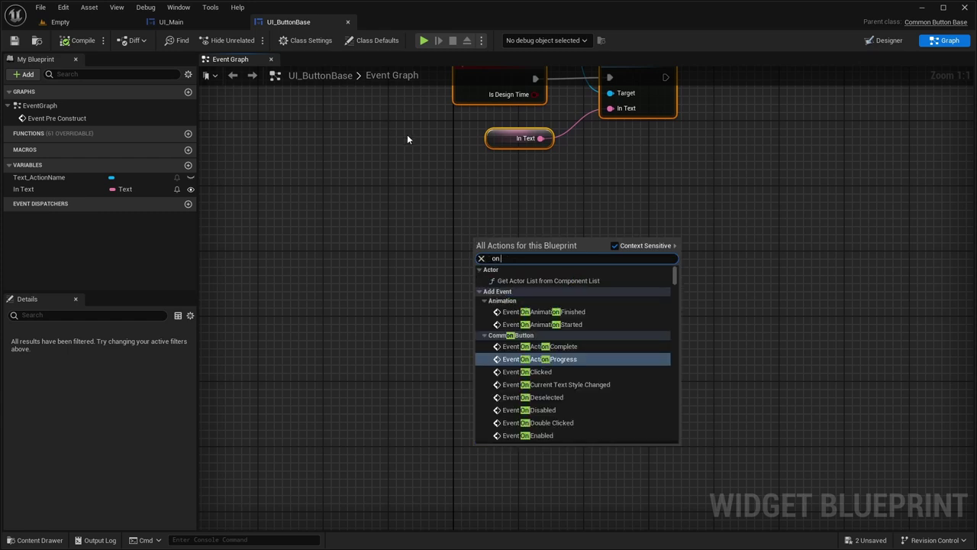
pyautogui.press('Return')
pyautogui.click(480, 157)
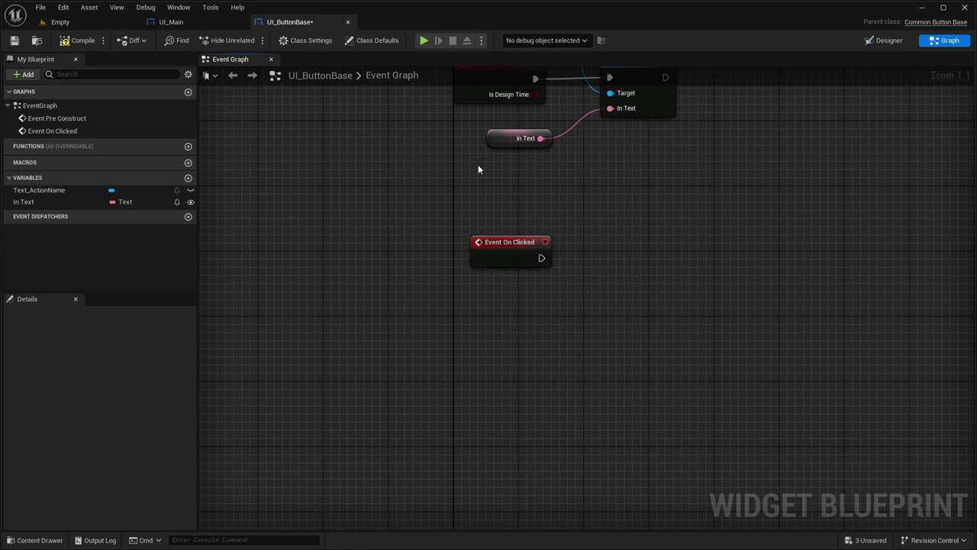
pyautogui.moveTo(489, 253); pyautogui.dragTo(451, 315, button='right')
pyautogui.moveTo(451, 315); pyautogui.dragTo(537, 331)
pyautogui.write('print string')
pyautogui.press('Return')
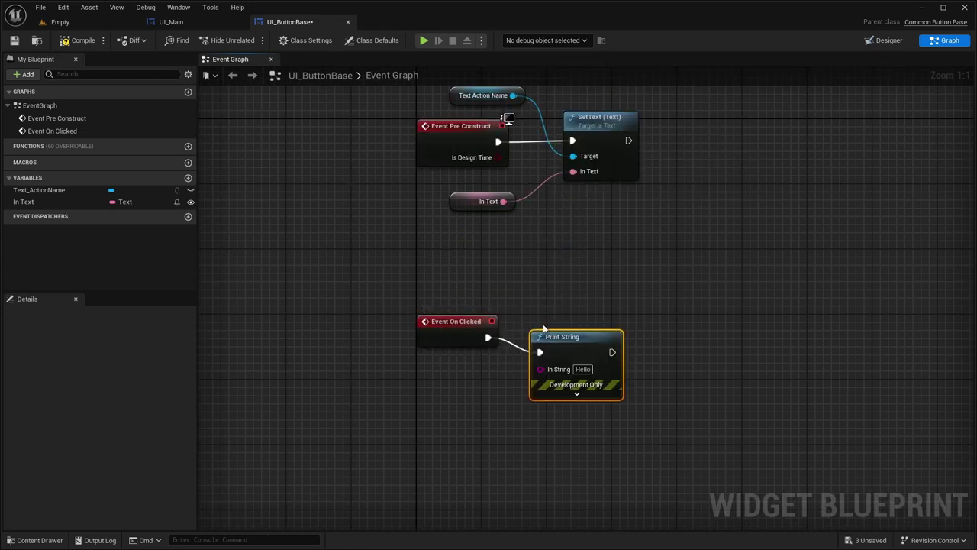
# Feed Print String's In String from an Append node with input A set to "Button:".
pyautogui.moveTo(569, 331); pyautogui.dragTo(483, 372)
pyautogui.write('ap')
pyautogui.press('Return')
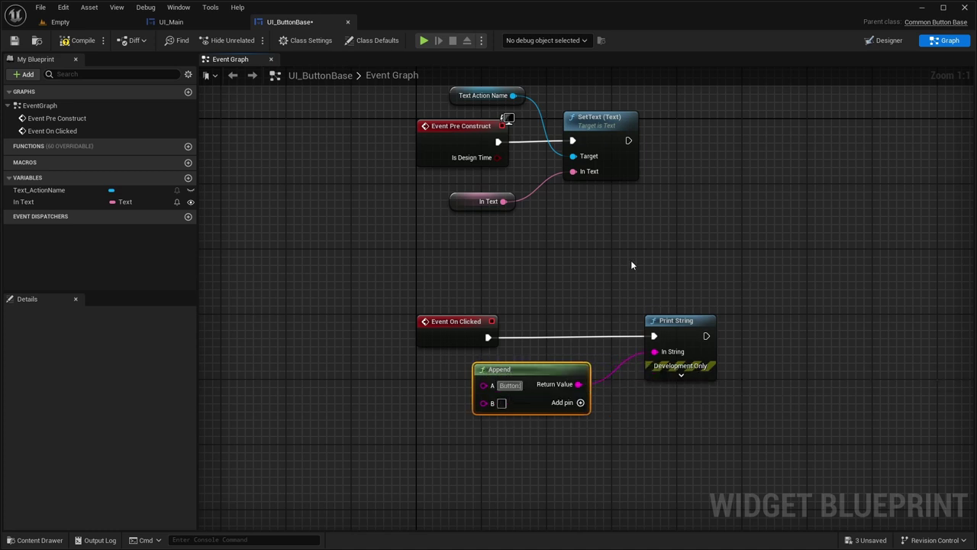
pyautogui.write(':')
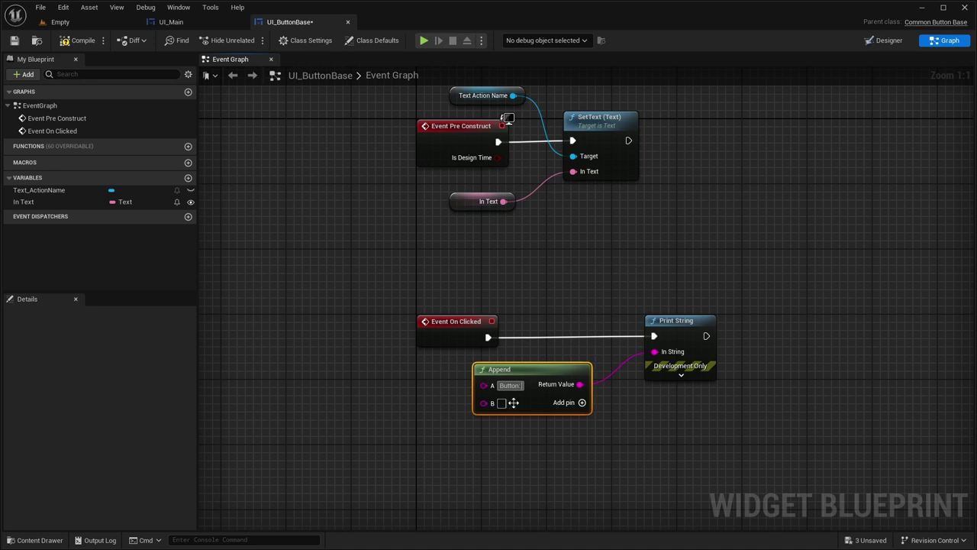
# Connect the In Text variable to Append's B input through a text-to-string conversion and tidy the node layout.
pyautogui.moveTo(40, 197); pyautogui.dragTo(481, 401)
pyautogui.moveTo(418, 398)
pyautogui.mouseDown()
pyautogui.moveTo(470, 413)
pyautogui.moveTo(418, 414)
pyautogui.moveTo(429, 394)
pyautogui.mouseUp()
pyautogui.click(429, 367)
pyautogui.moveTo(391, 366); pyautogui.dragTo(410, 350, button='right')
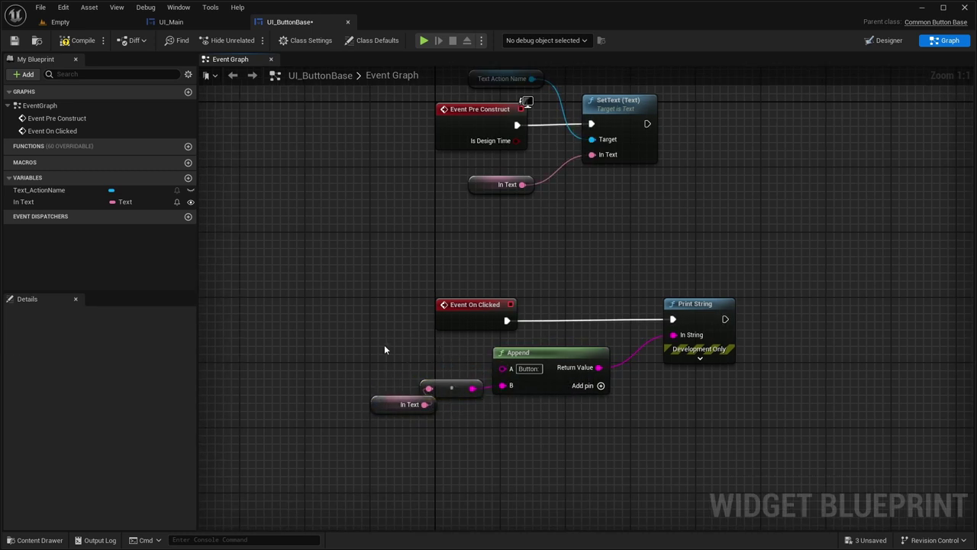
pyautogui.moveTo(338, 332); pyautogui.dragTo(574, 451)
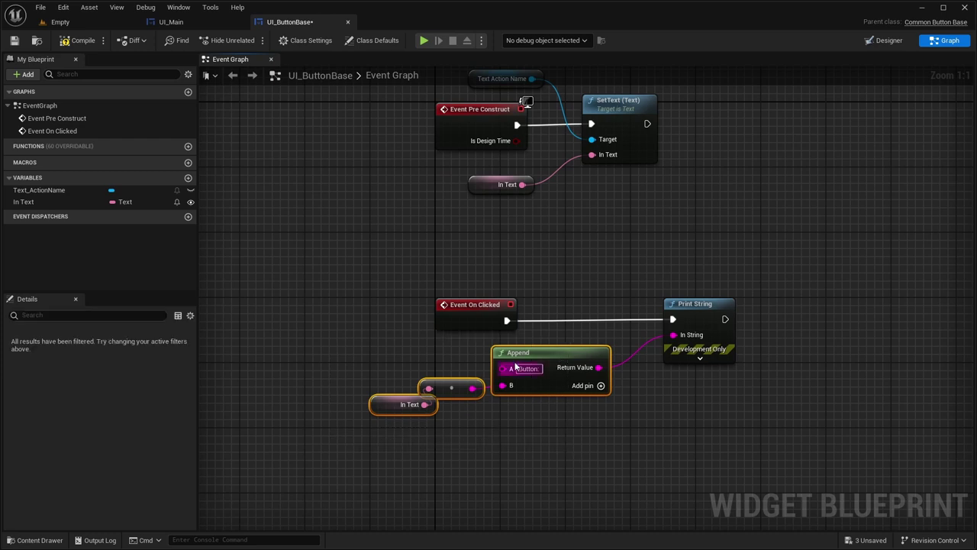
pyautogui.moveTo(691, 303); pyautogui.dragTo(666, 304)
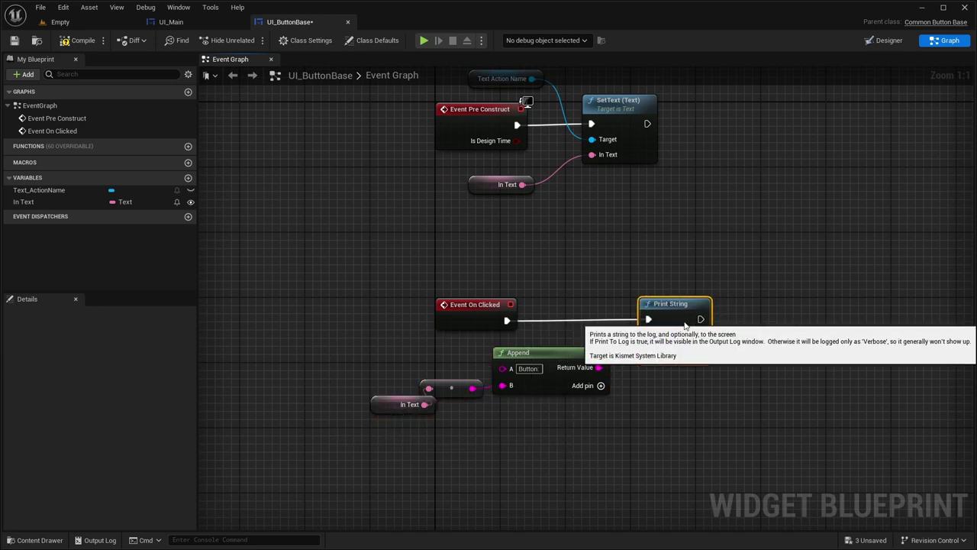
# Copy the Event On Clicked print chain, open UI_ActionButton's event graph, and delete its default event nodes.
pyautogui.moveTo(302, 246); pyautogui.dragTo(751, 429)
pyautogui.click(35, 540)
pyautogui.doubleClick(194, 397)
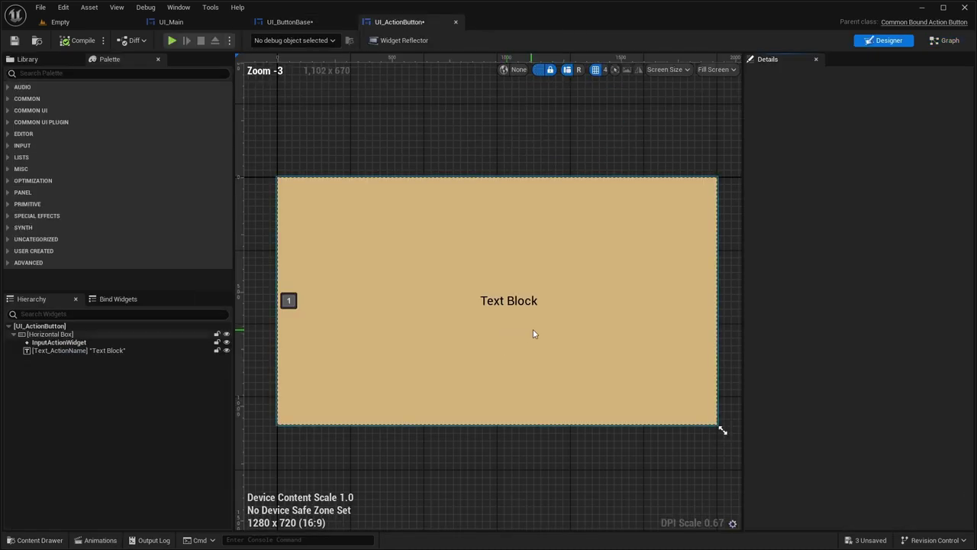
pyautogui.click(945, 40)
pyautogui.moveTo(547, 289); pyautogui.dragTo(474, 226, button='right')
pyautogui.press('Delete')
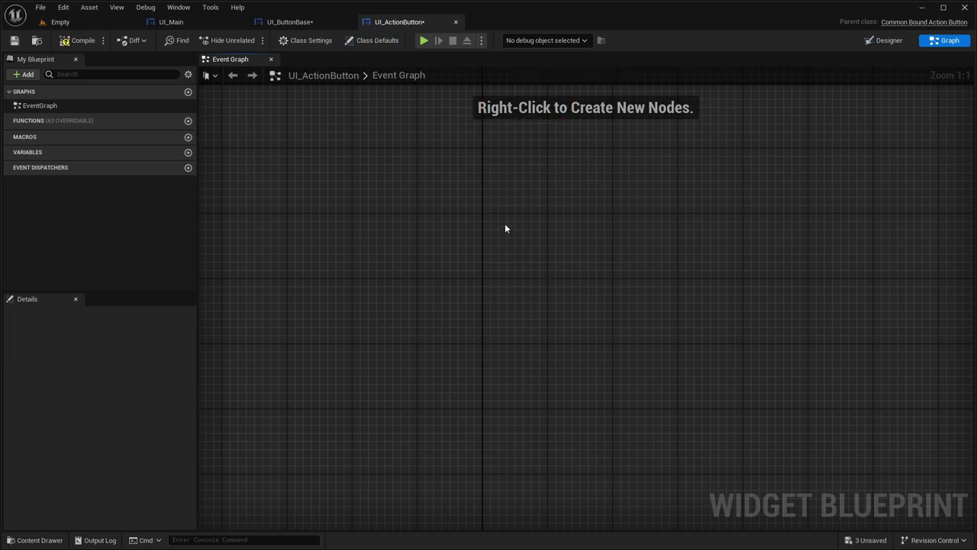
# Paste the copied click-print nodes into UI_ActionButton's event graph and set Append's A input to "Action:".
pyautogui.hotkey('ctrl', 'v')
pyautogui.click(566, 306)
pyautogui.moveTo(567, 306); pyautogui.dragTo(516, 338, button='right')
pyautogui.click(507, 268)
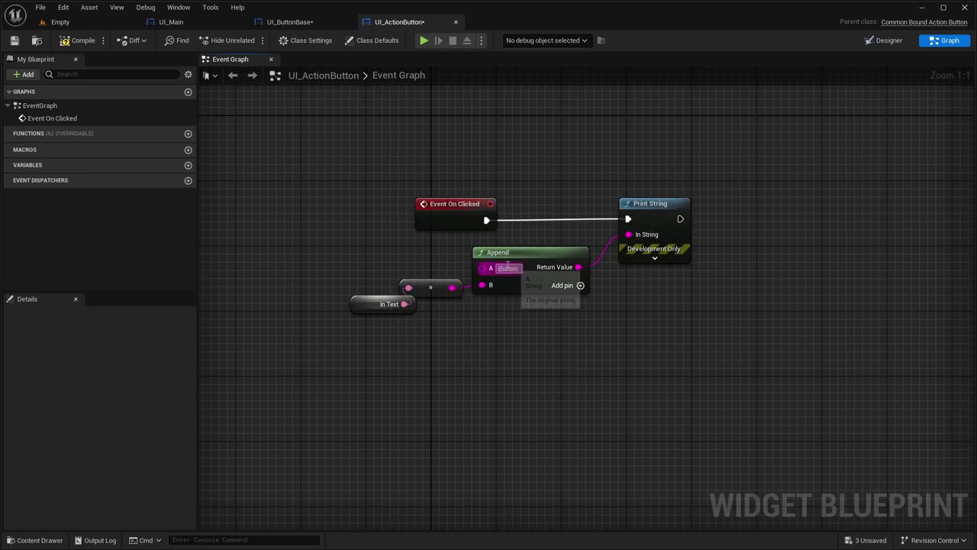
pyautogui.write('A')
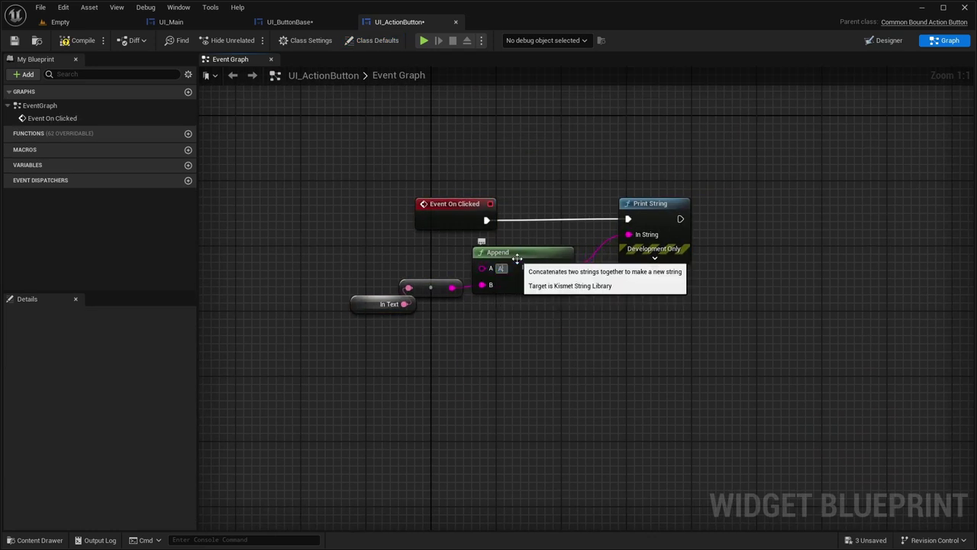
pyautogui.write('ction:')
pyautogui.click(224, 102)
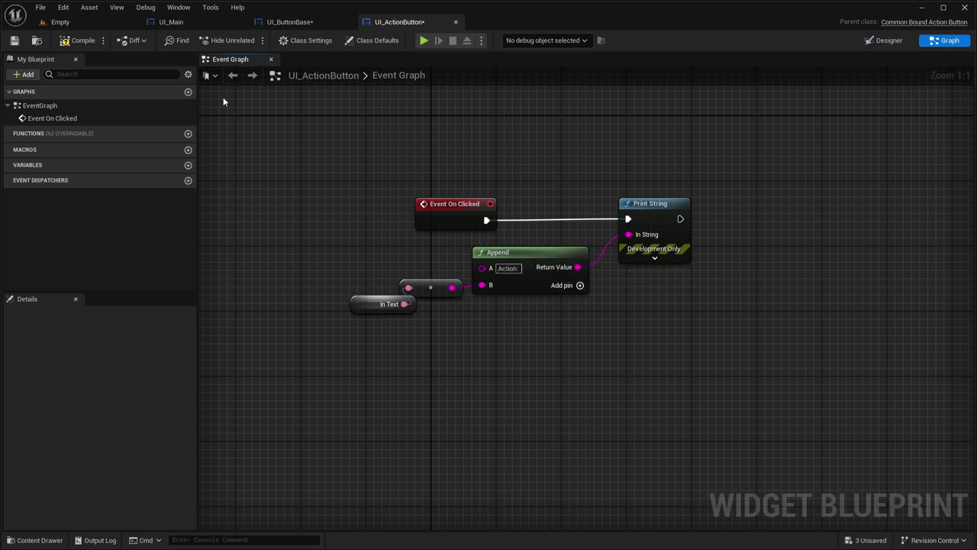
# Compile UI_ActionButton and delete the pasted In Text variable node.
pyautogui.click(77, 43)
pyautogui.press('Delete')
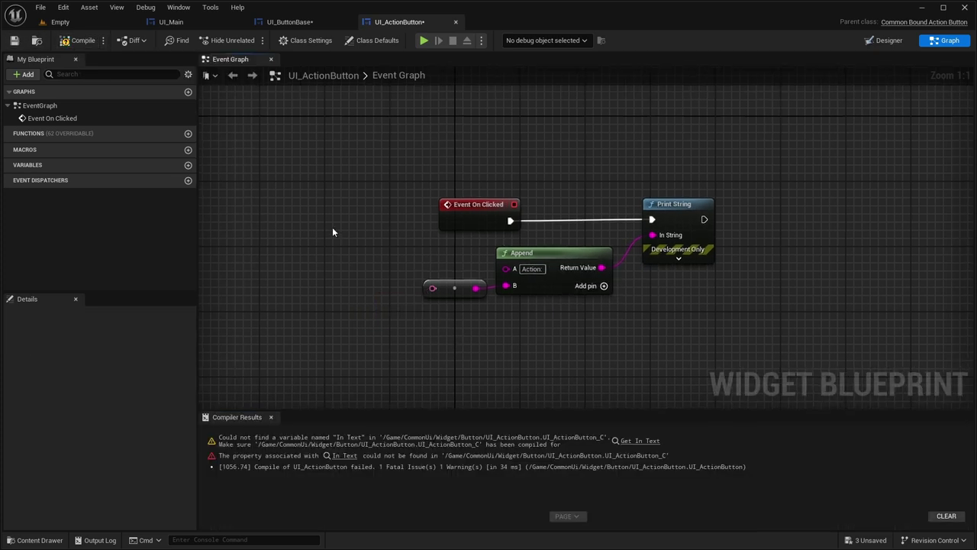
# Mark the Text_ActionName text block as a variable in UI_ActionButton's designer.
pyautogui.click(885, 40)
pyautogui.click(120, 342)
pyautogui.click(120, 350)
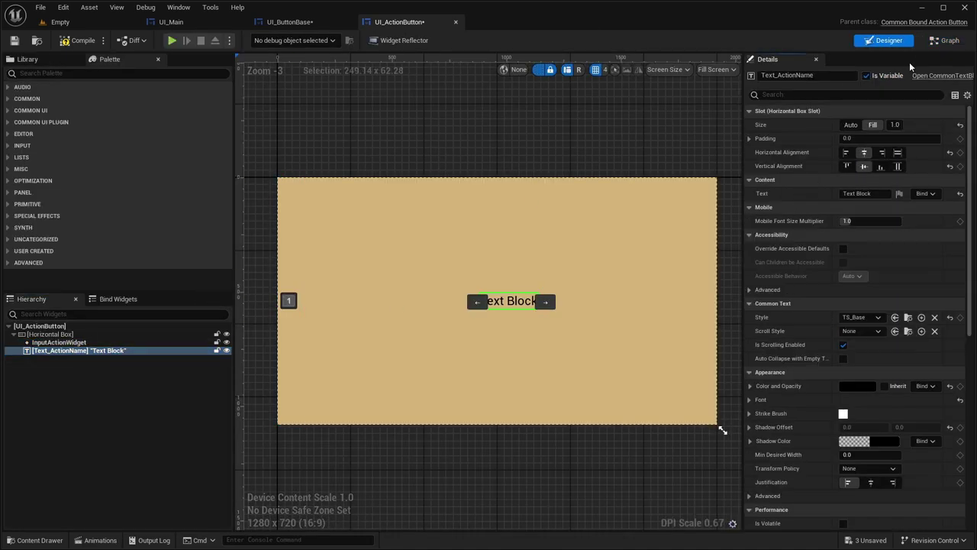
# Add a Get Text Action Name node to UI_ActionButton's event graph.
pyautogui.click(946, 39)
pyautogui.rightClick(301, 323)
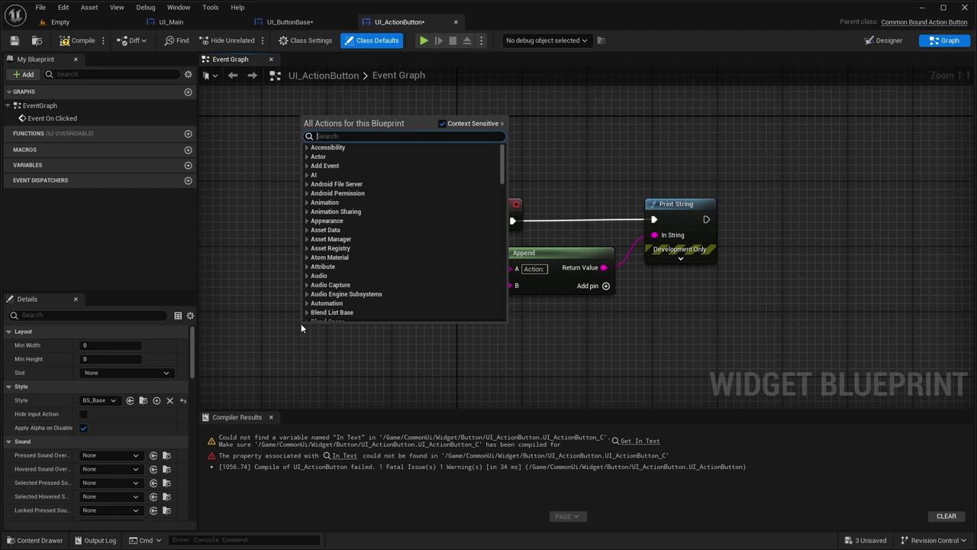
pyautogui.write('textb')
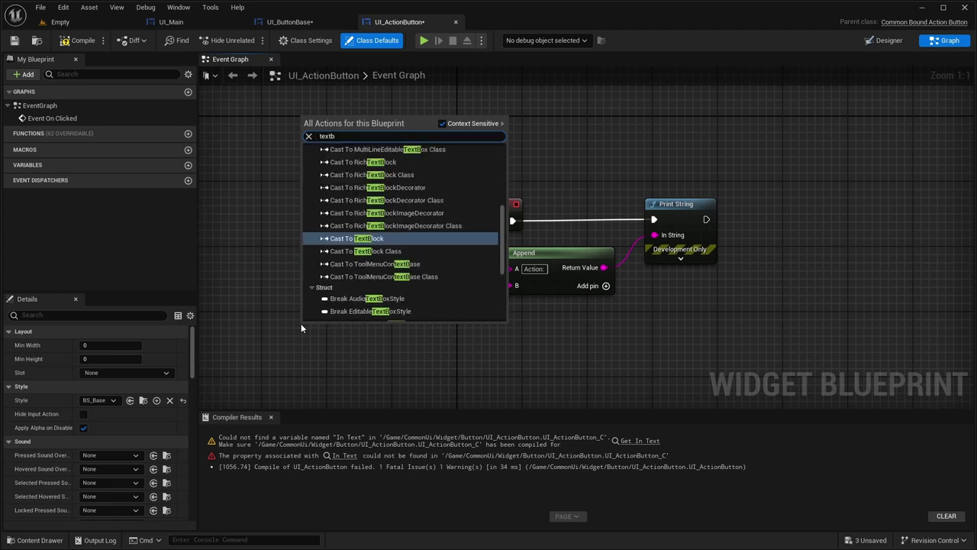
pyautogui.press('BackSpace')
pyautogui.write('block')
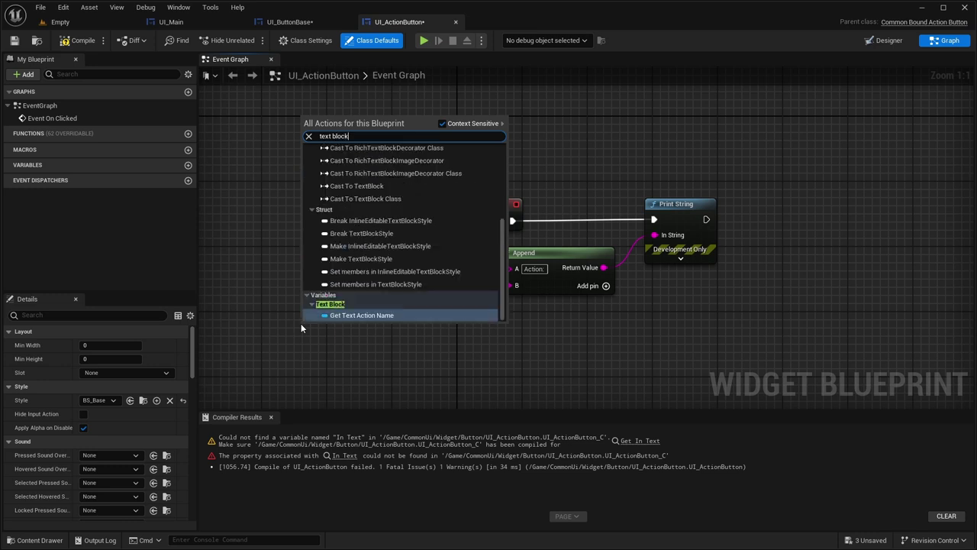
pyautogui.press('Return')
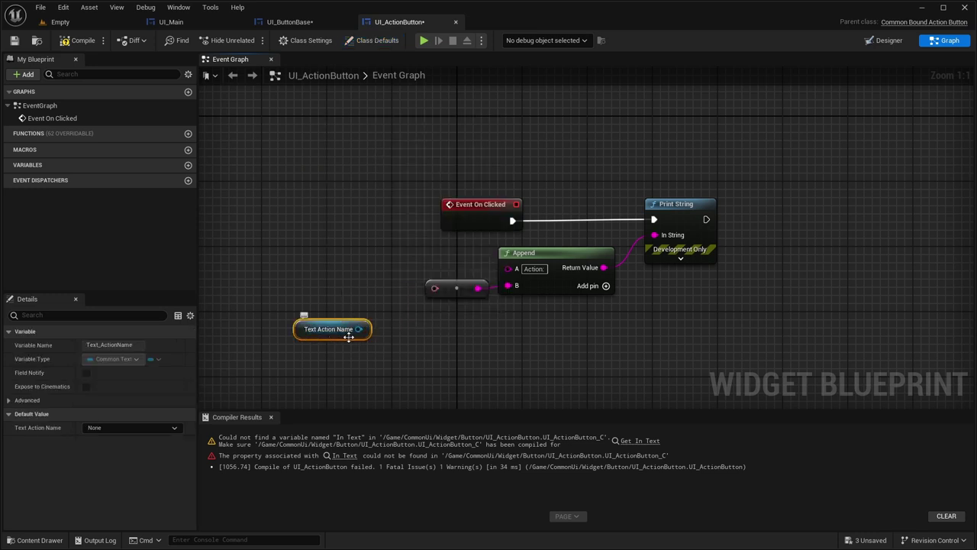
# Get the Text property from Text Action Name and connect it to the string conversion node feeding Append's B input.
pyautogui.moveTo(358, 329); pyautogui.dragTo(397, 342)
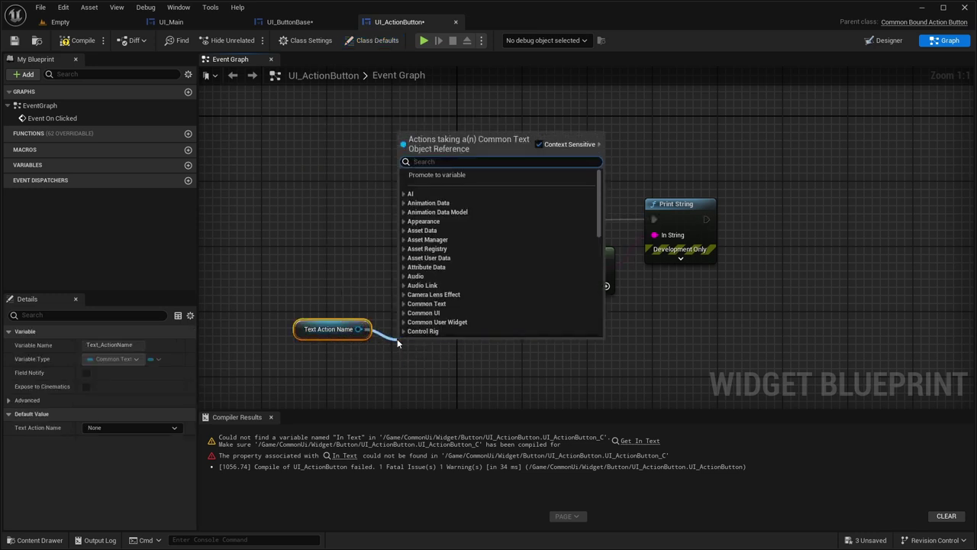
pyautogui.write('text')
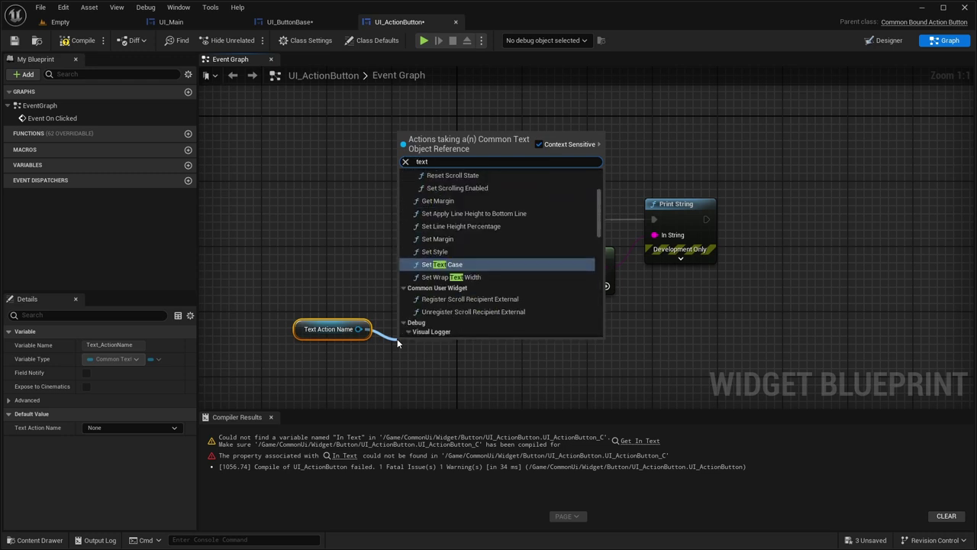
pyautogui.scroll(-6, 468, 279)
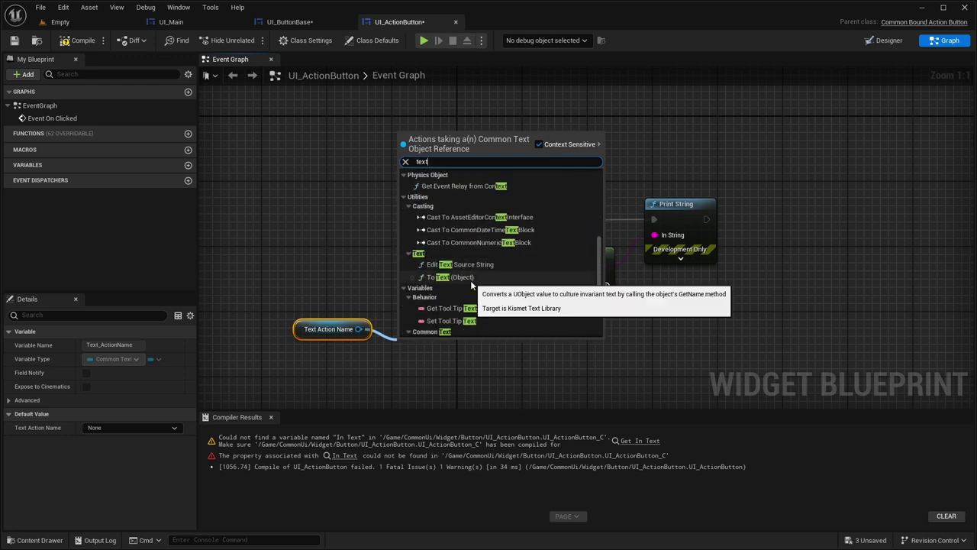
pyautogui.scroll(-2, 470, 280)
pyautogui.click(469, 272)
pyautogui.moveTo(464, 345); pyautogui.dragTo(434, 289)
# Line up the Text Action Name and Text getter nodes beside Append, and compile and save UI_ActionButton.
pyautogui.moveTo(359, 329); pyautogui.dragTo(441, 271)
pyautogui.click(319, 338)
pyautogui.moveTo(318, 338); pyautogui.dragTo(328, 278)
pyautogui.click(334, 229)
pyautogui.click(76, 47)
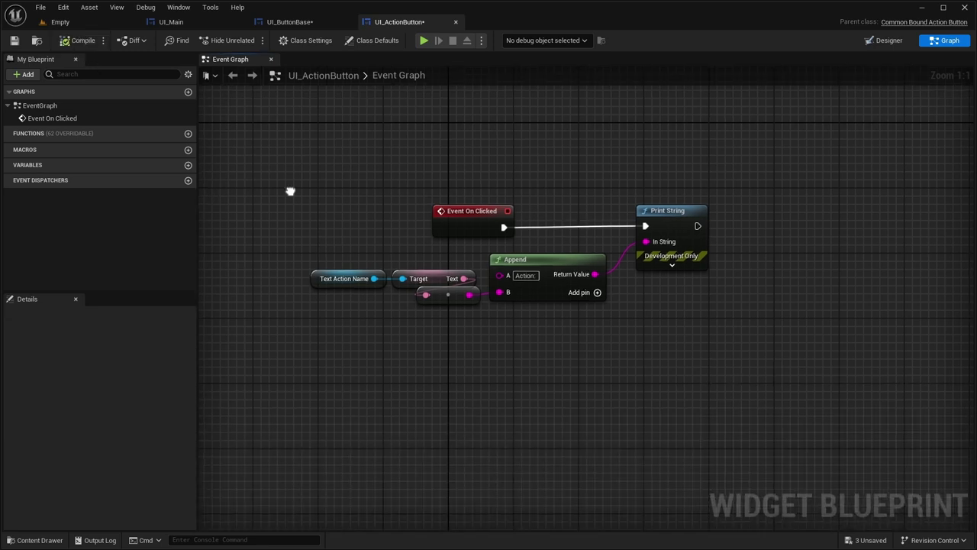
pyautogui.moveTo(300, 221); pyautogui.dragTo(750, 403)
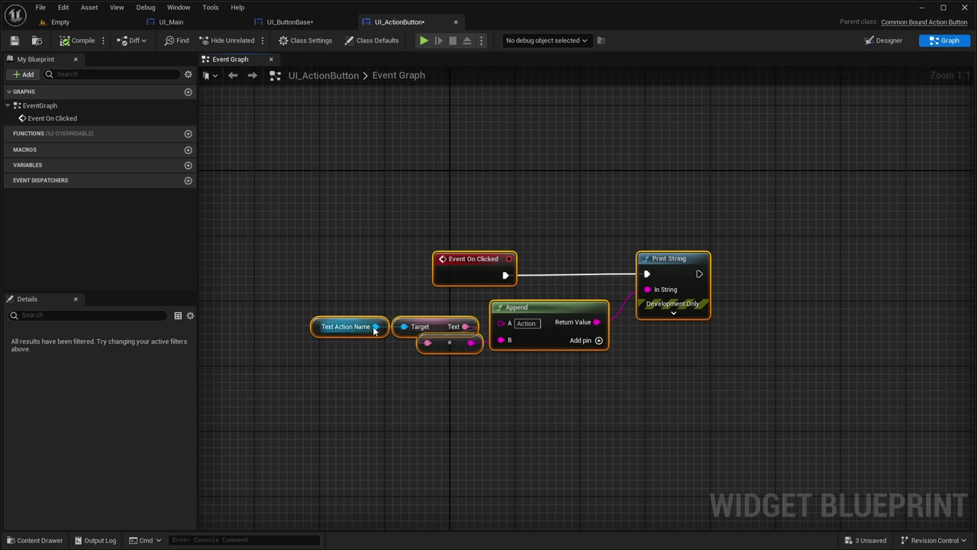
pyautogui.click(14, 40)
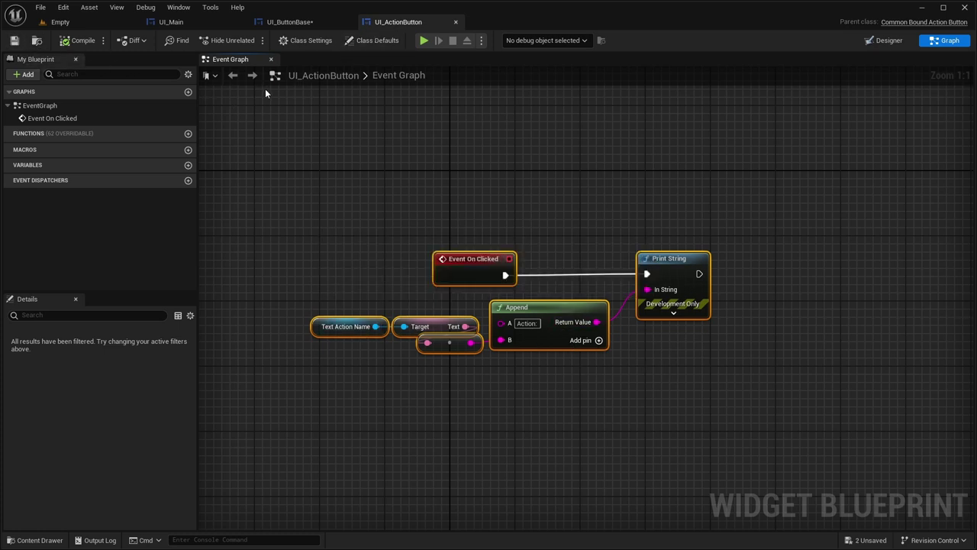
# Close the UI_ButtonBase editor and return to UI_ActionButton's designer view.
pyautogui.click(287, 21)
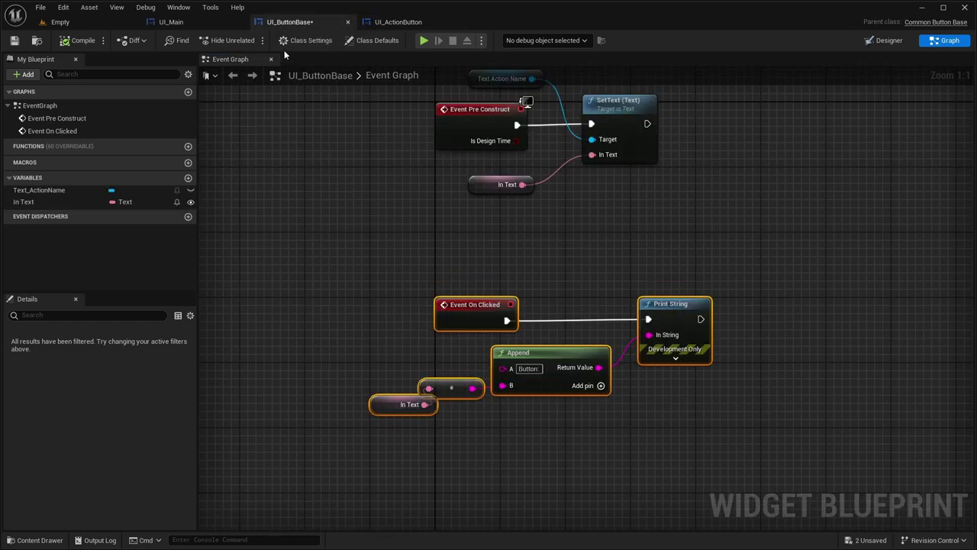
pyautogui.click(347, 25)
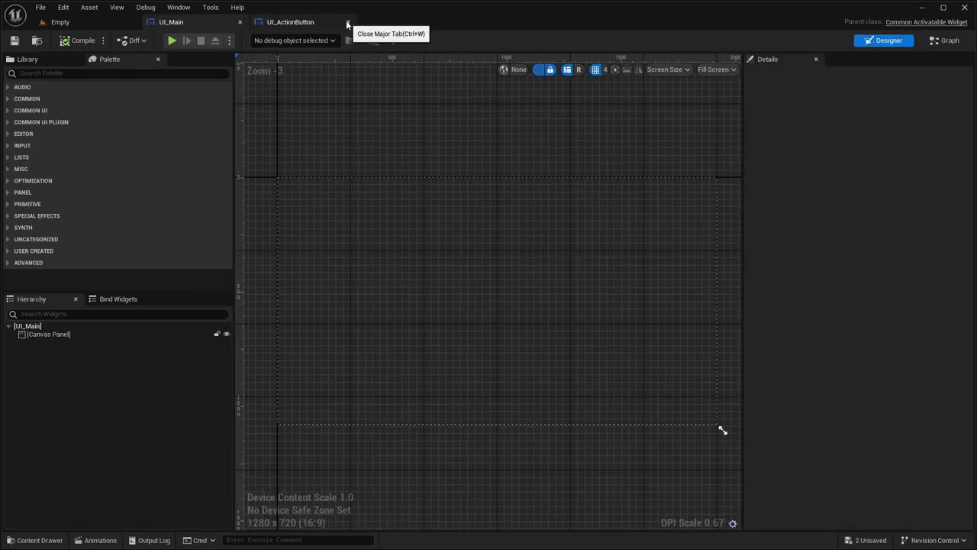
pyautogui.click(302, 22)
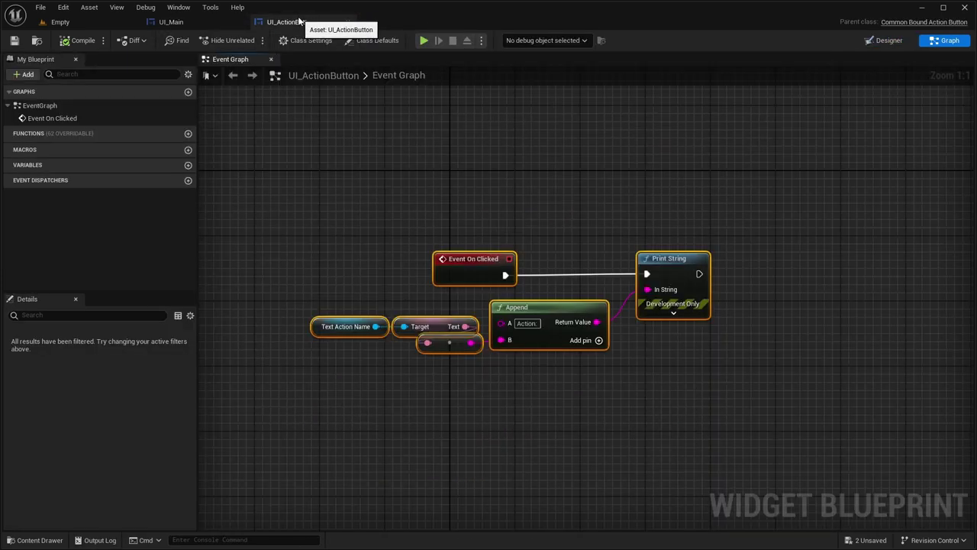
pyautogui.click(884, 41)
pyautogui.scroll(-10, 799, 246)
pyautogui.scroll(10, 794, 259)
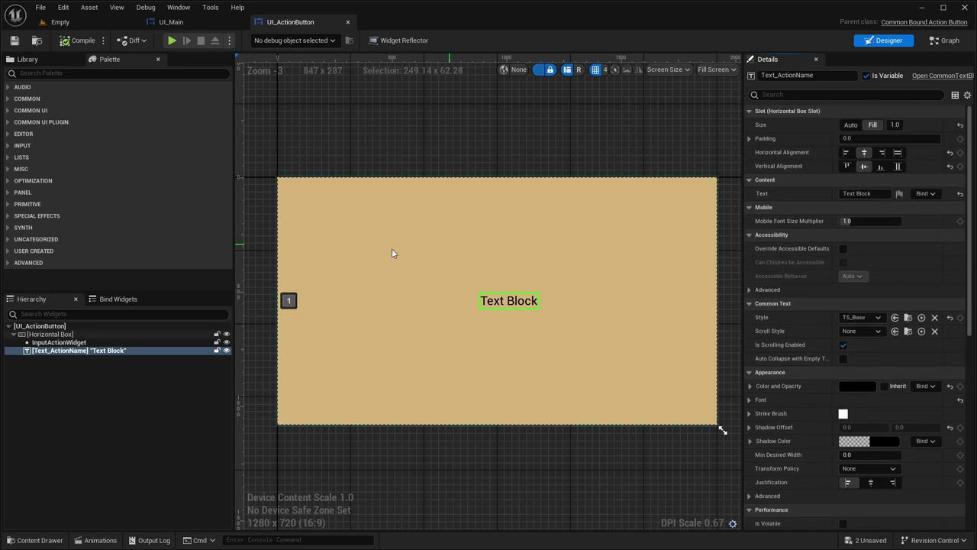
# Enable Display in Action Bar on the UI_ActionButton root widget.
pyautogui.click(36, 326)
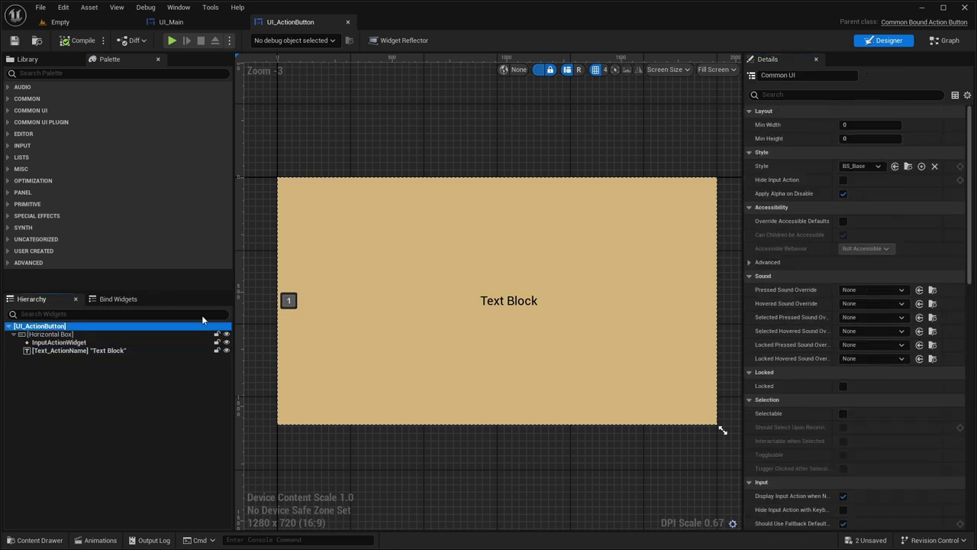
pyautogui.scroll(-5, 867, 226)
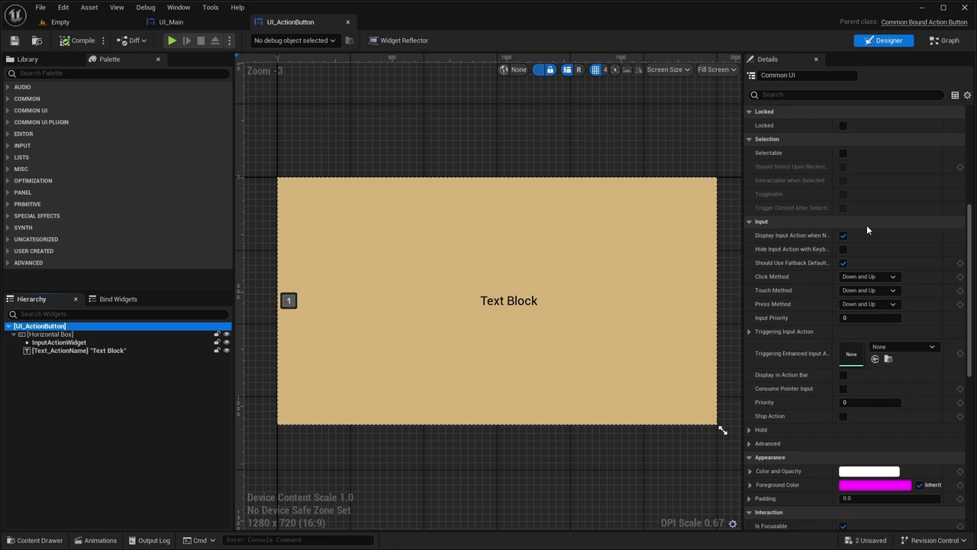
pyautogui.click(843, 375)
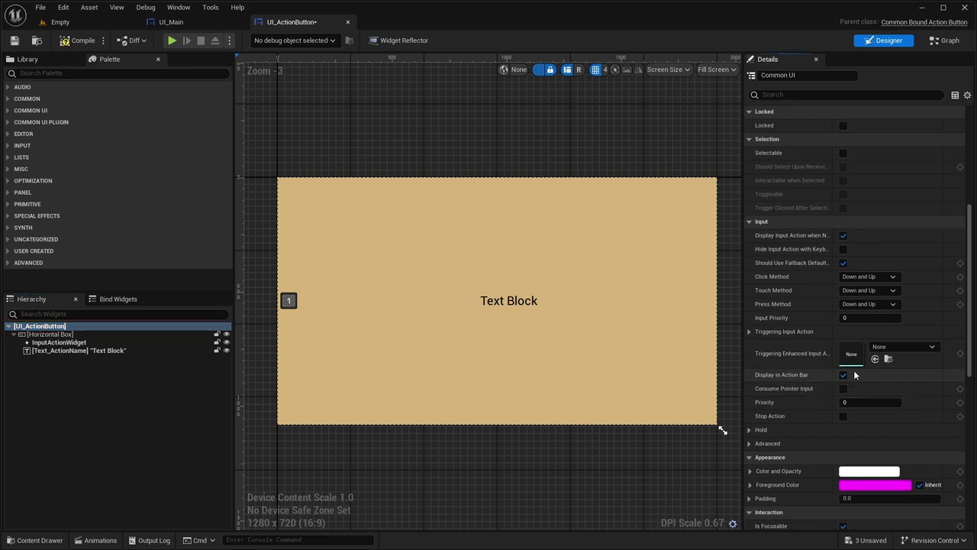
# Open UI_ButtonBase and enable Display in Action Bar on its root widget.
pyautogui.click(34, 540)
pyautogui.doubleClick(239, 397)
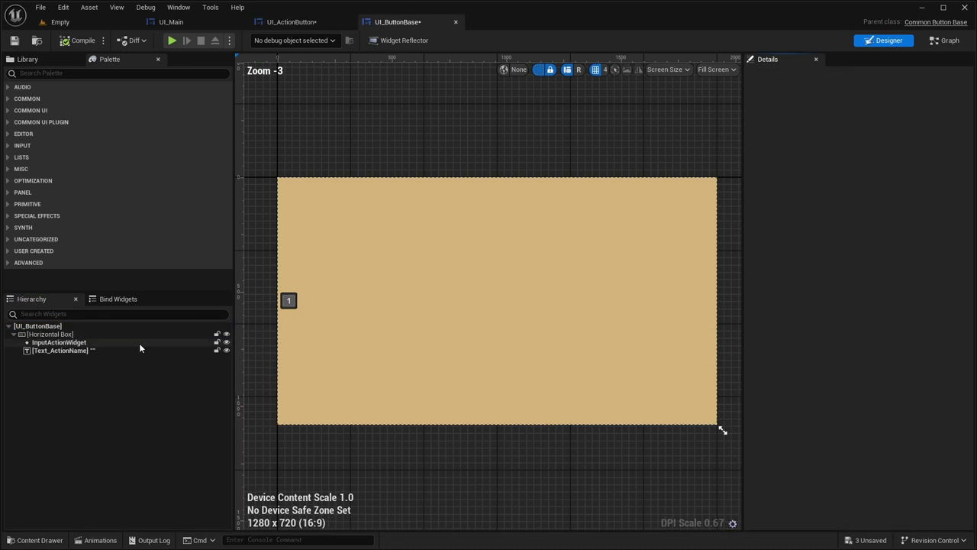
pyautogui.click(92, 326)
pyautogui.scroll(-5, 797, 267)
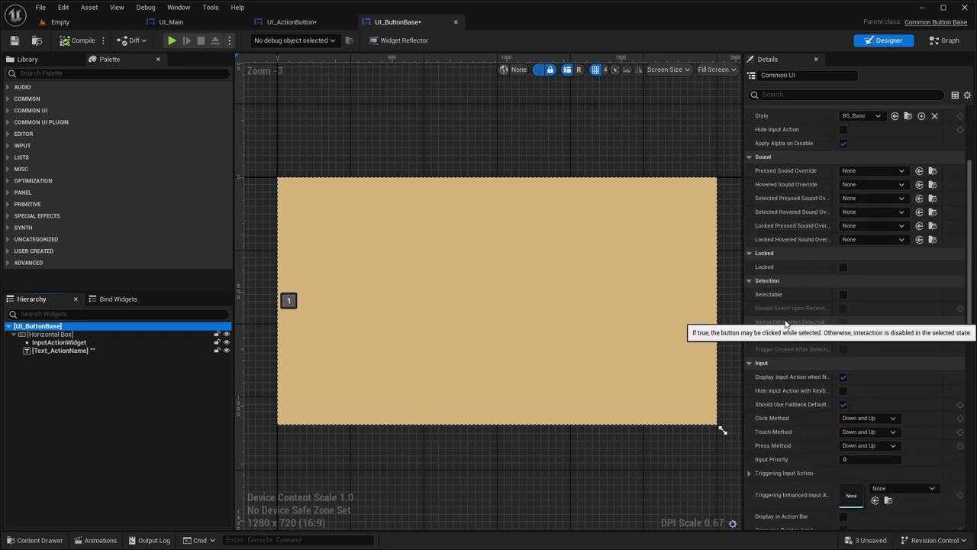
pyautogui.scroll(-5, 787, 318)
pyautogui.click(843, 320)
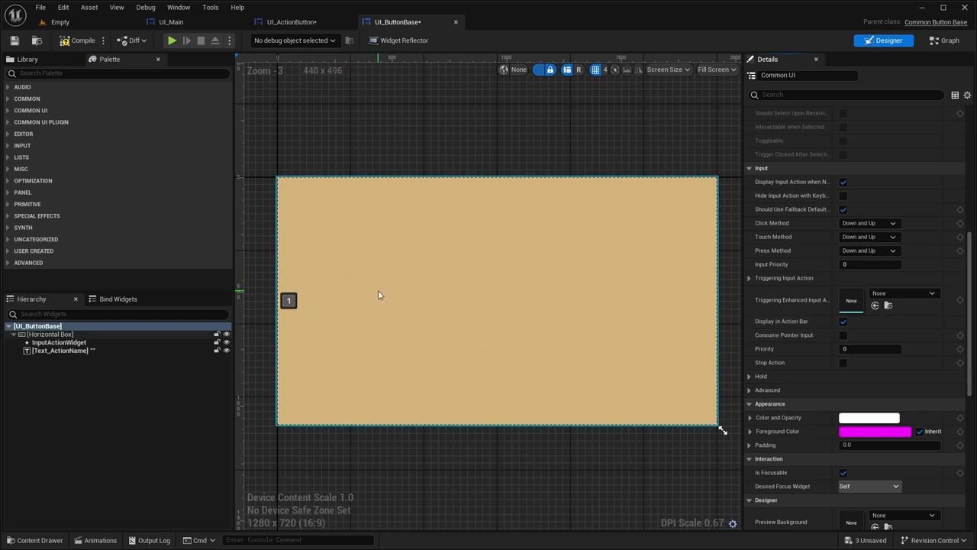
pyautogui.scroll(10, 833, 305)
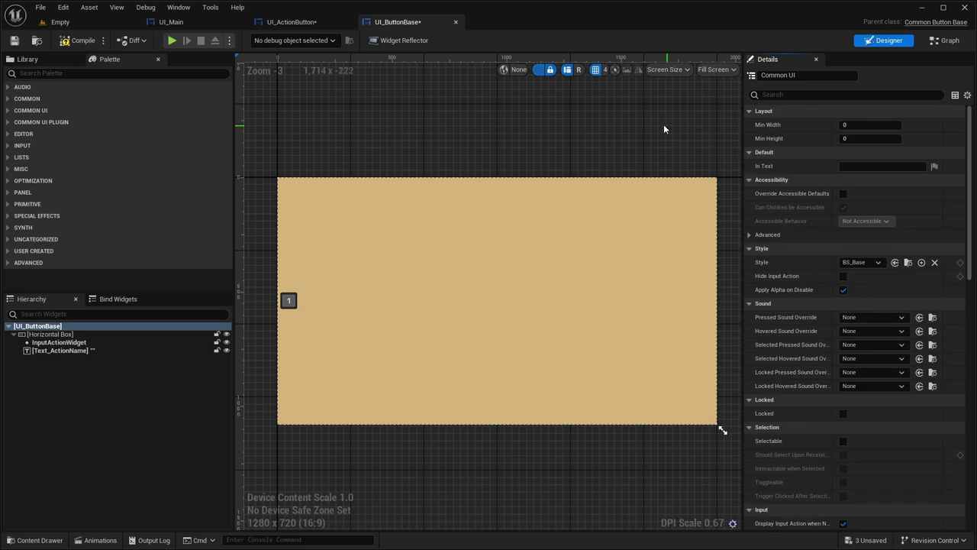
# Close both button widget editors and add a Common Bound Action Bar to UI_Main's Canvas Panel.
pyautogui.click(455, 21)
pyautogui.click(348, 23)
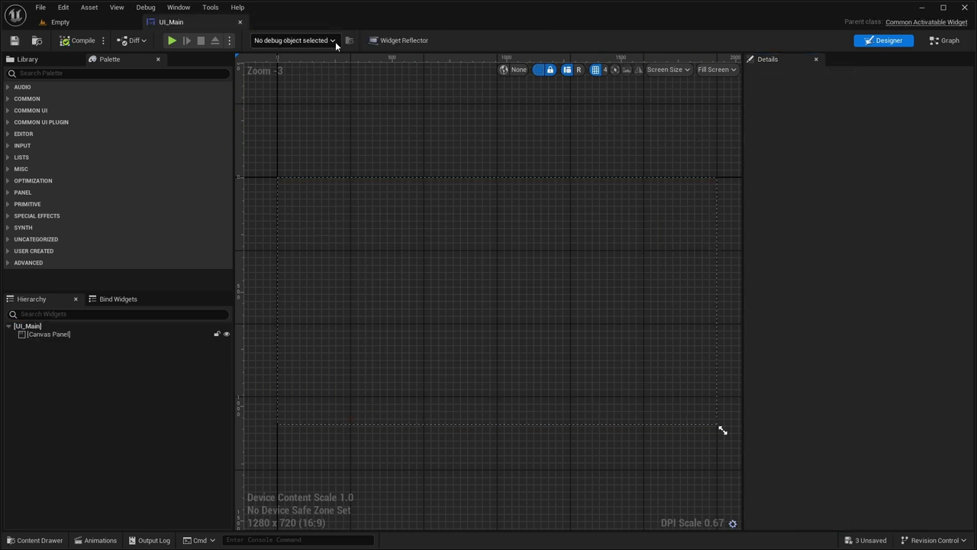
pyautogui.click(35, 73)
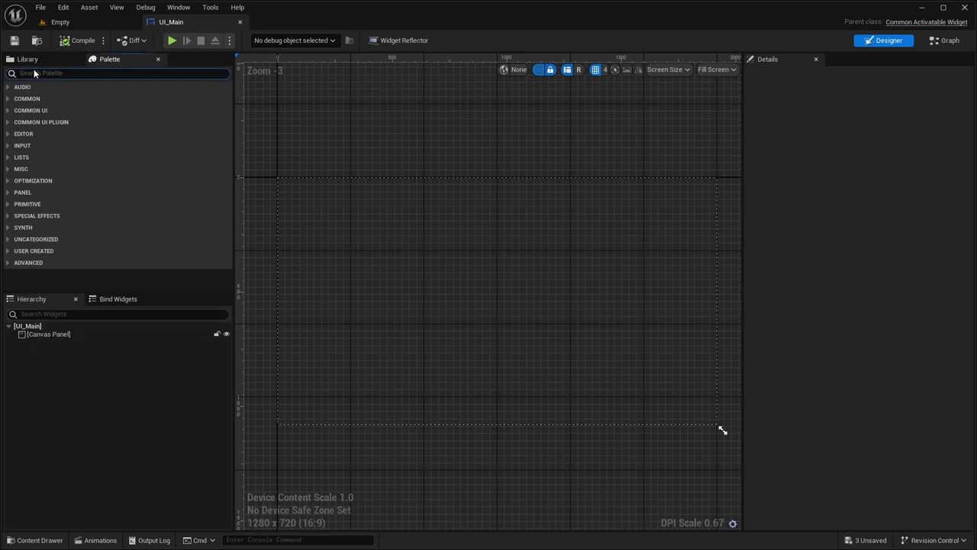
pyautogui.write('action')
pyautogui.moveTo(68, 130); pyautogui.dragTo(47, 335)
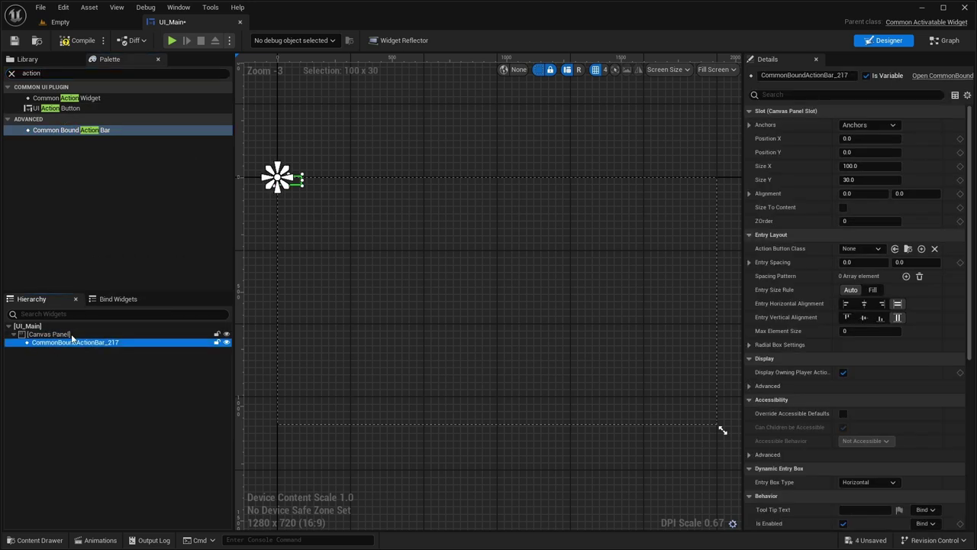
# Anchor the action bar across the lower half of the canvas and stretch it to fill that area with zero offsets.
pyautogui.click(884, 127)
pyautogui.click(957, 221)
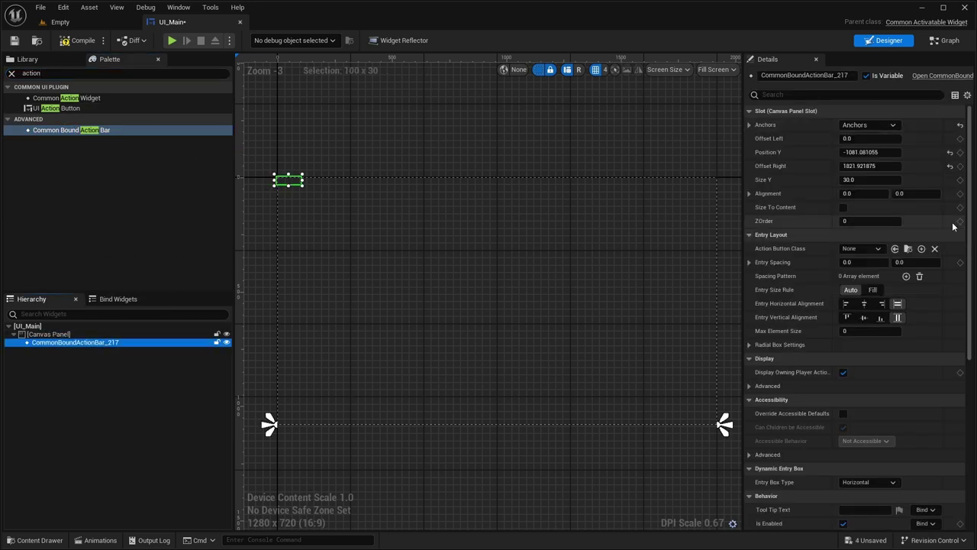
pyautogui.moveTo(268, 422); pyautogui.dragTo(269, 296)
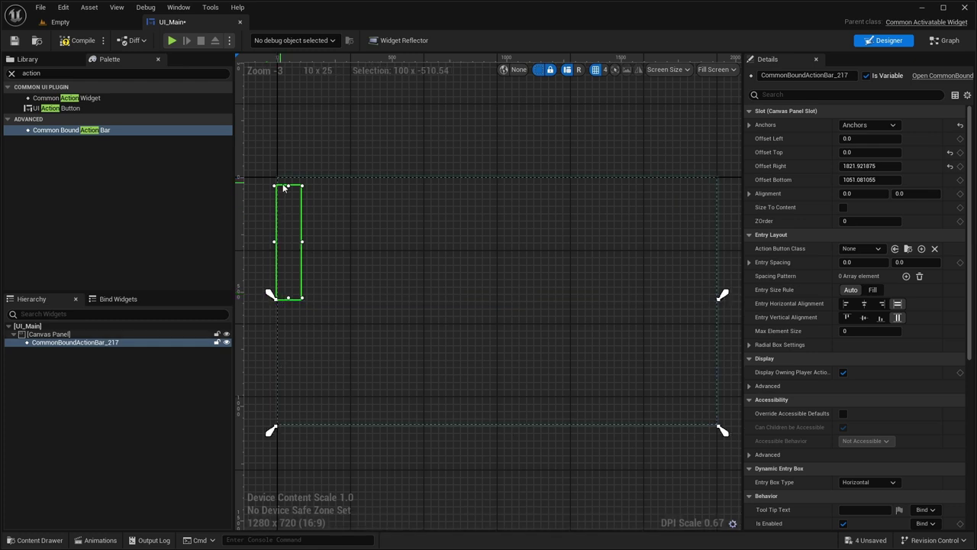
pyautogui.moveTo(722, 432); pyautogui.dragTo(724, 431)
pyautogui.click(261, 250)
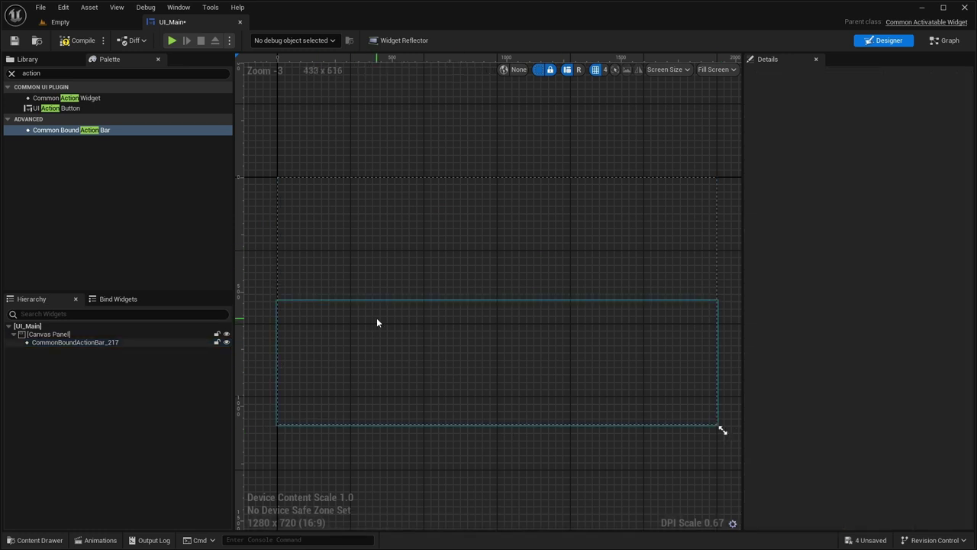
# Rename the Common Bound Action Bar as ActionBar and compile UI_Main.
pyautogui.click(146, 342)
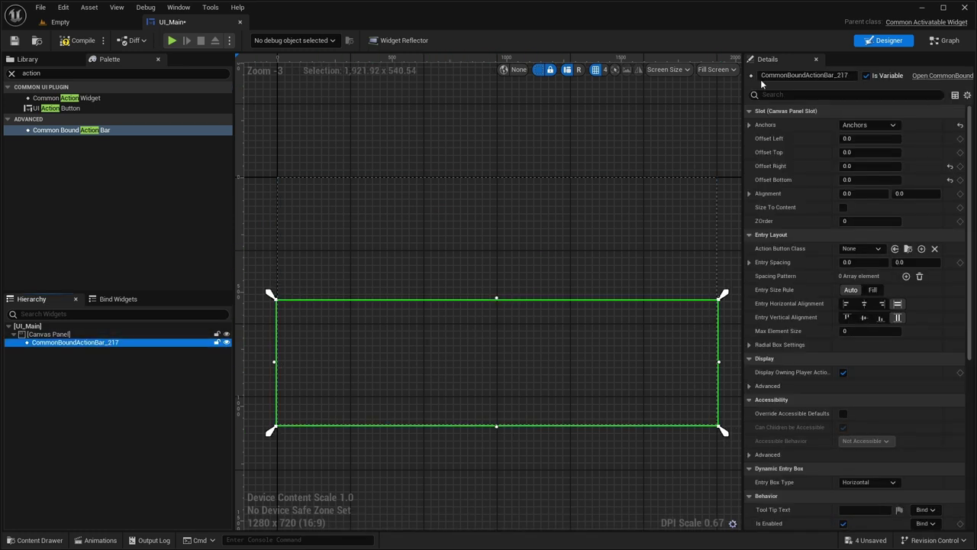
pyautogui.click(853, 75)
pyautogui.write('A')
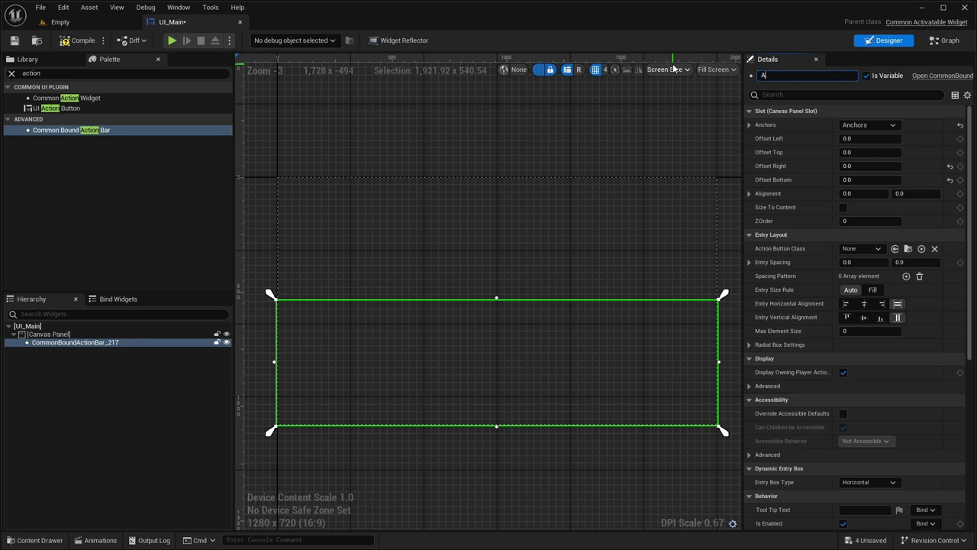
pyautogui.write('ctionBar')
pyautogui.press('Return')
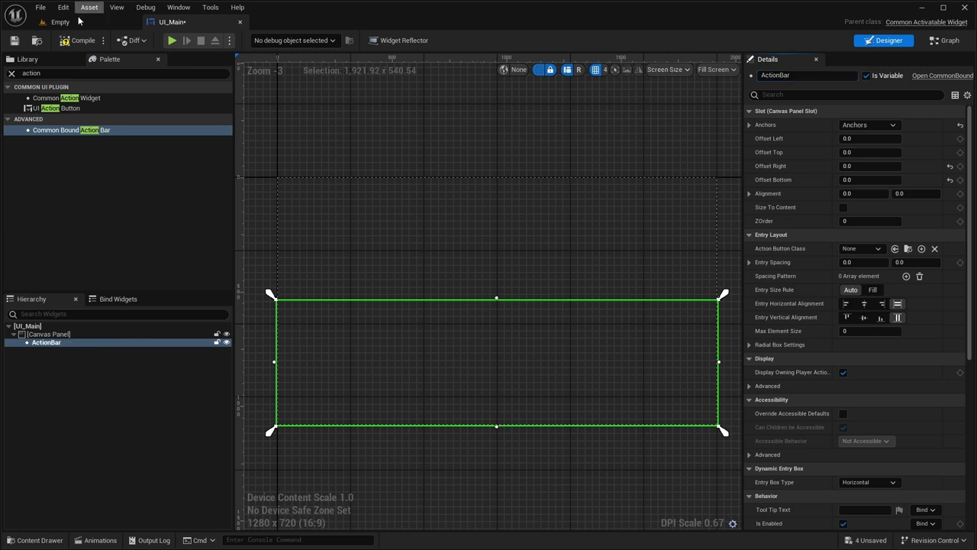
pyautogui.click(78, 39)
pyautogui.moveTo(395, 158); pyautogui.dragTo(371, 115, button='right')
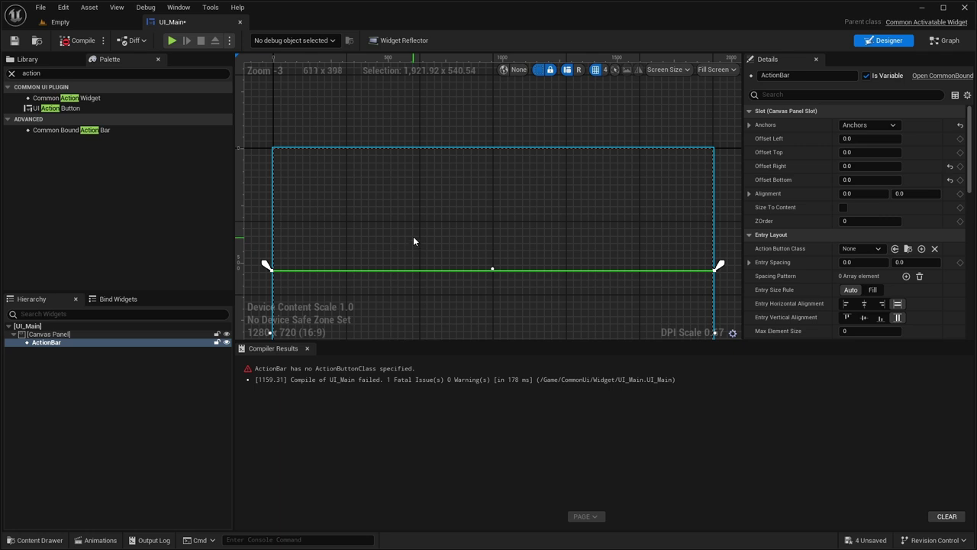
# Set ActionBar's Action Button Class to UI_ActionButton, recompile UI_Main, and widen the details area.
pyautogui.click(848, 249)
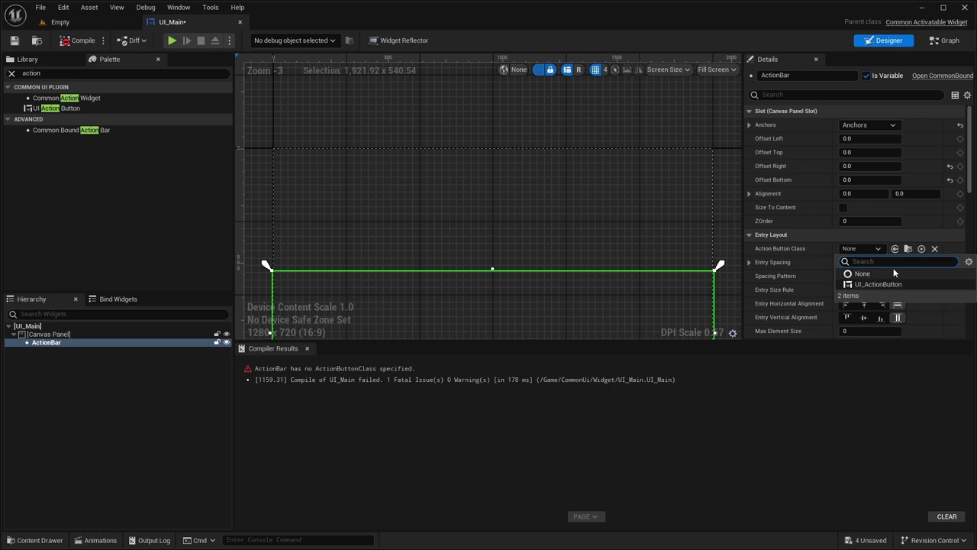
pyautogui.click(878, 284)
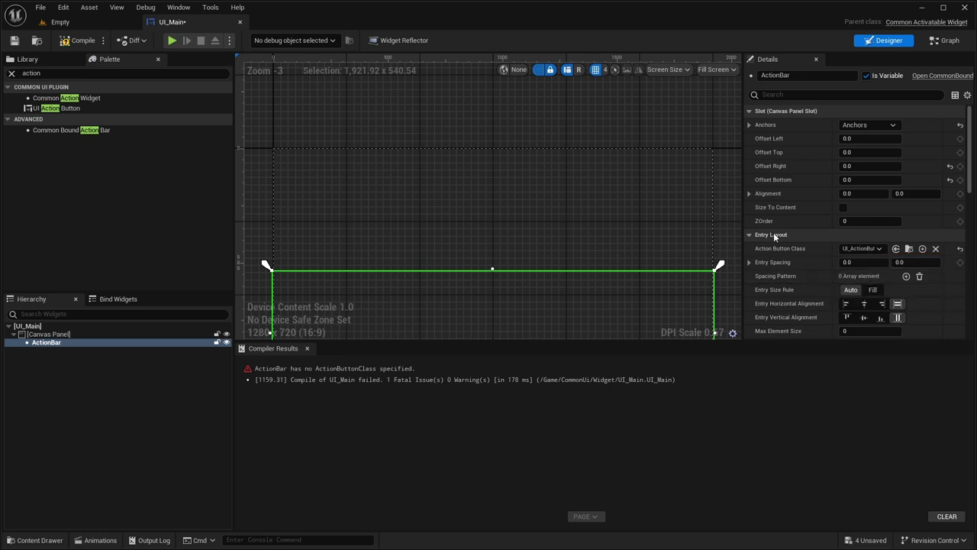
pyautogui.click(79, 41)
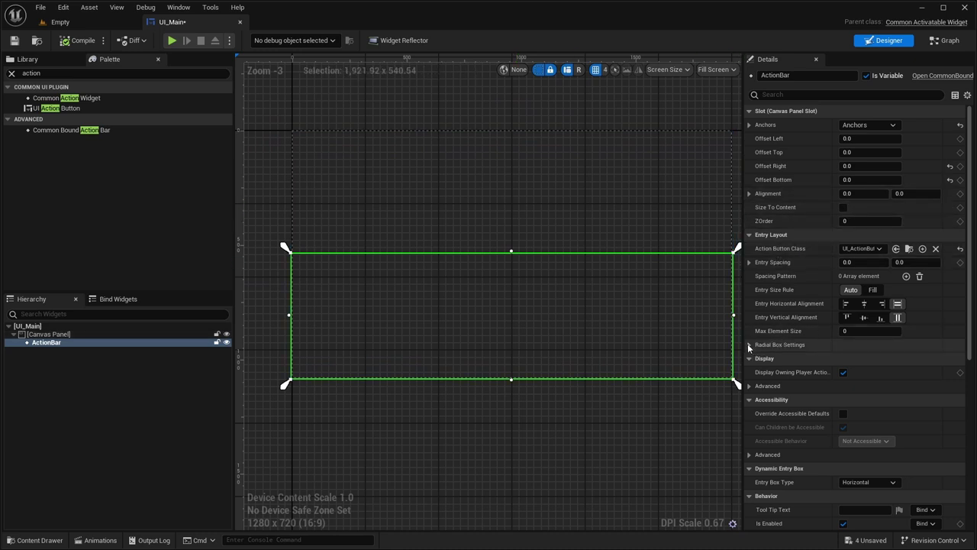
pyautogui.moveTo(742, 348); pyautogui.dragTo(646, 345)
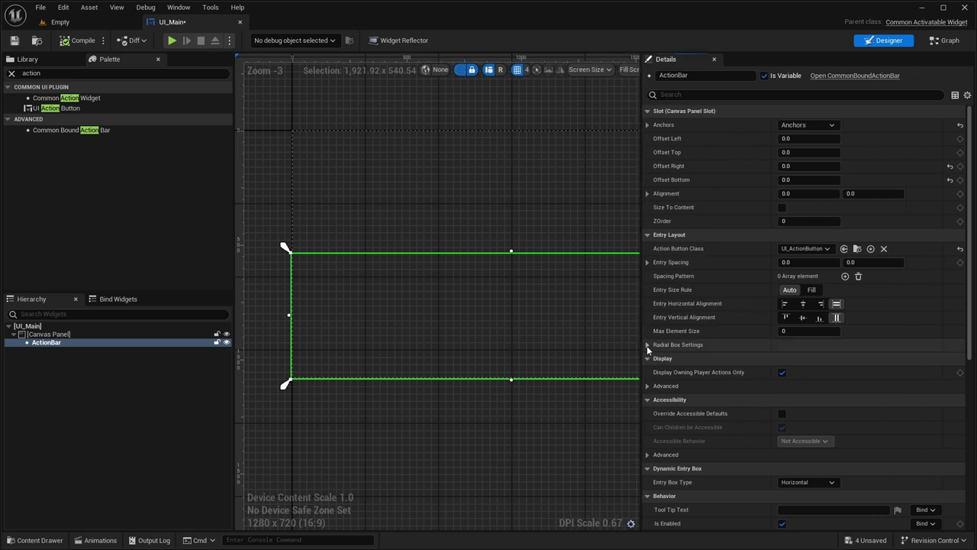
# Expand ActionBar's Radial Box Settings and review its entry size, alignment and layout options.
pyautogui.click(647, 345)
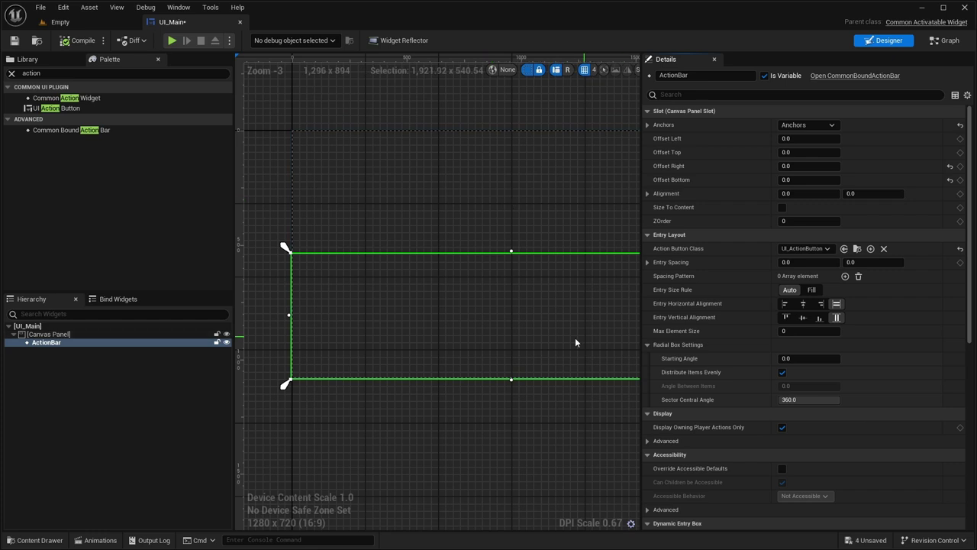
pyautogui.scroll(-1, 771, 313)
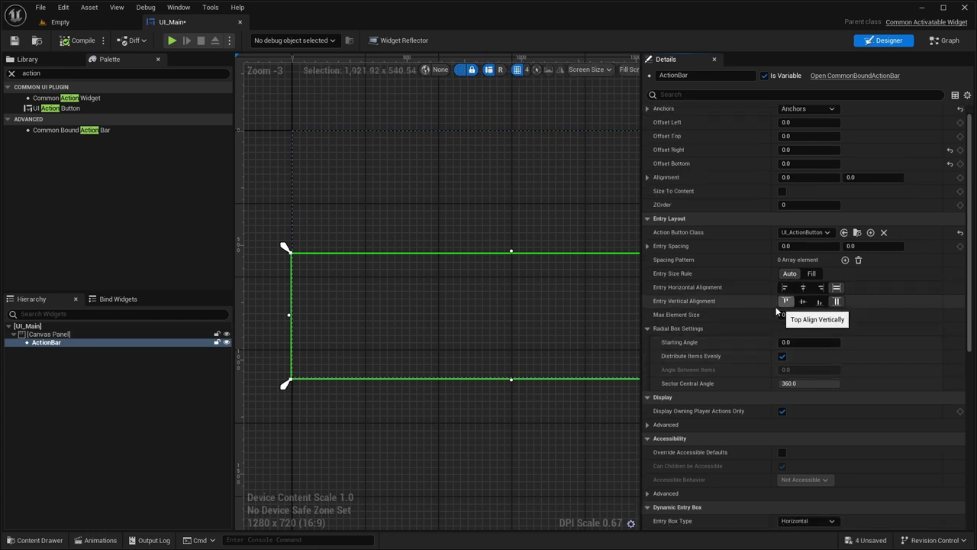
pyautogui.moveTo(459, 411)
pyautogui.mouseDown(button='right')
pyautogui.moveTo(442, 411)
pyautogui.moveTo(453, 408)
pyautogui.mouseUp(button='right')
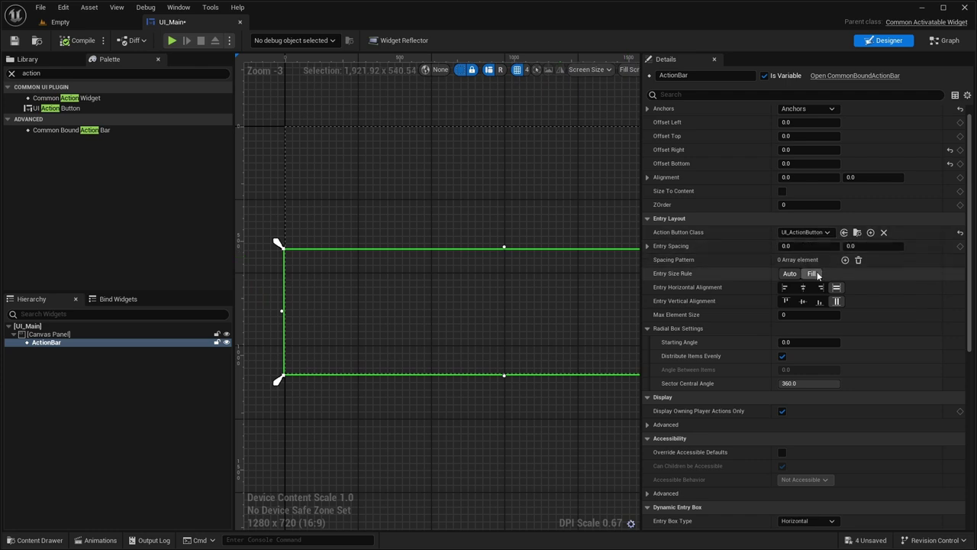
pyautogui.moveTo(442, 465); pyautogui.dragTo(418, 471, button='right')
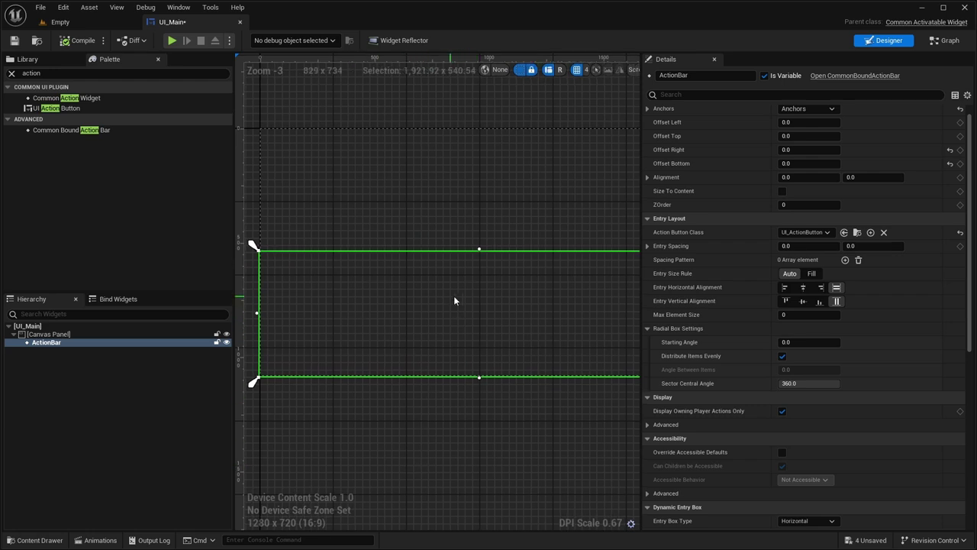
# Find the button widgets in the palette and place a UI Button Base and a UI Action Button side by side on the canvas.
pyautogui.moveTo(641, 301); pyautogui.dragTo(729, 302)
pyautogui.moveTo(532, 308); pyautogui.dragTo(563, 352, button='right')
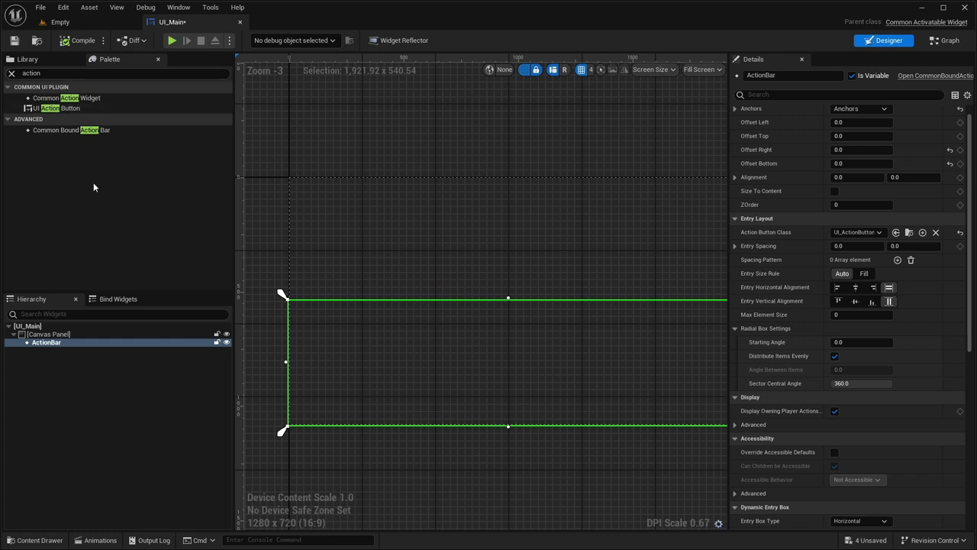
pyautogui.click(6, 70)
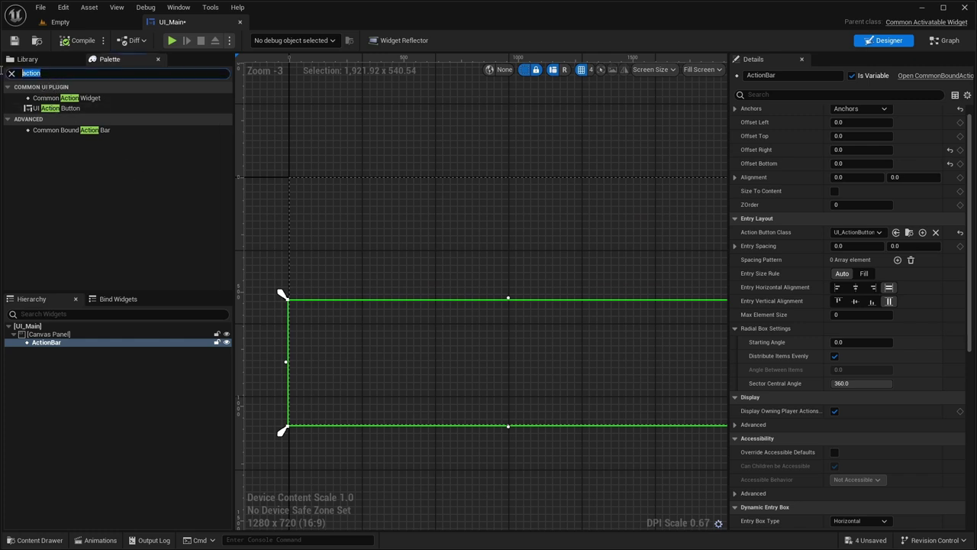
pyautogui.write('butt')
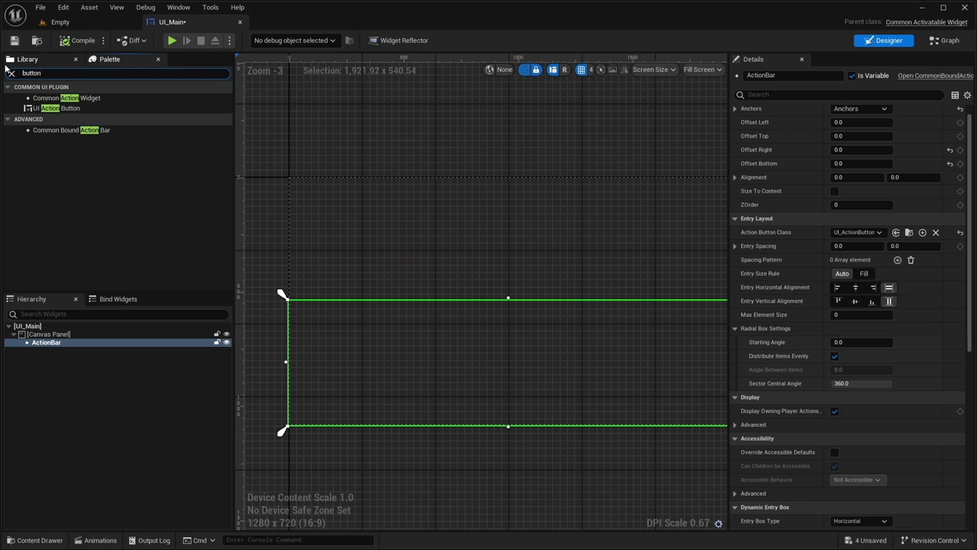
pyautogui.moveTo(53, 129); pyautogui.dragTo(351, 212)
pyautogui.moveTo(57, 120); pyautogui.dragTo(579, 218)
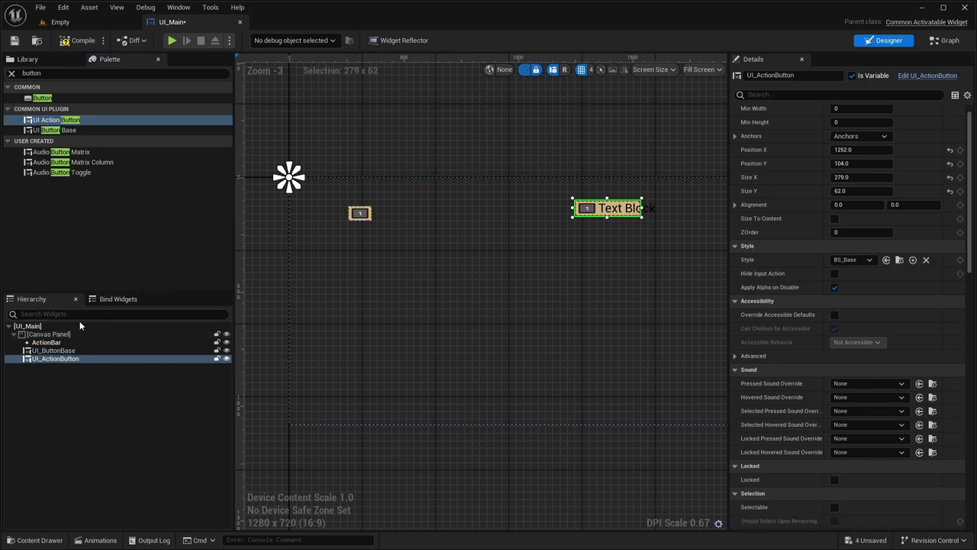
# Rename the two placed buttons as ButtonBase and ActionButton, removing their UI_ prefixes.
pyautogui.click(53, 351)
pyautogui.press('BackSpace')
pyautogui.click(55, 358)
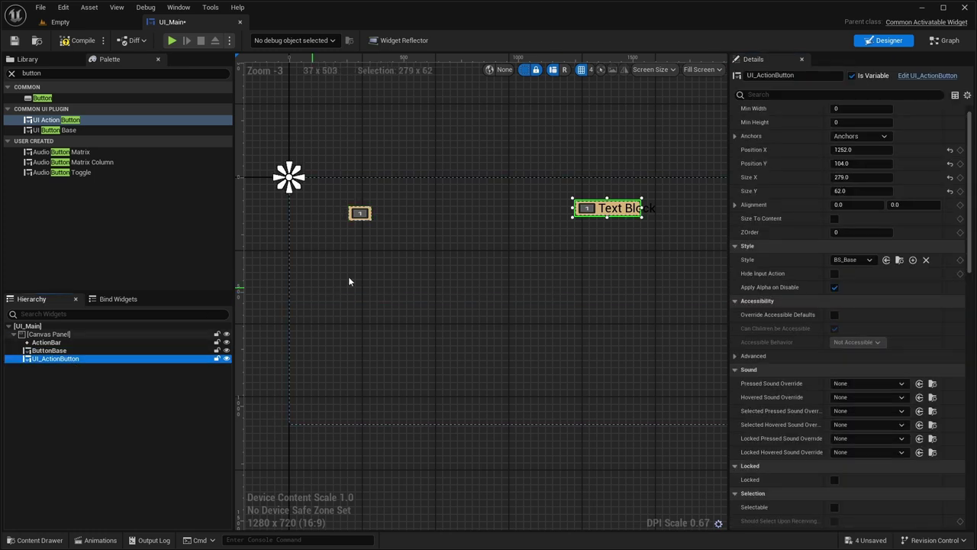
pyautogui.click(758, 75)
pyautogui.press('BackSpace')
pyautogui.press('BackSpace')
pyautogui.press('BackSpace')
pyautogui.press('Return')
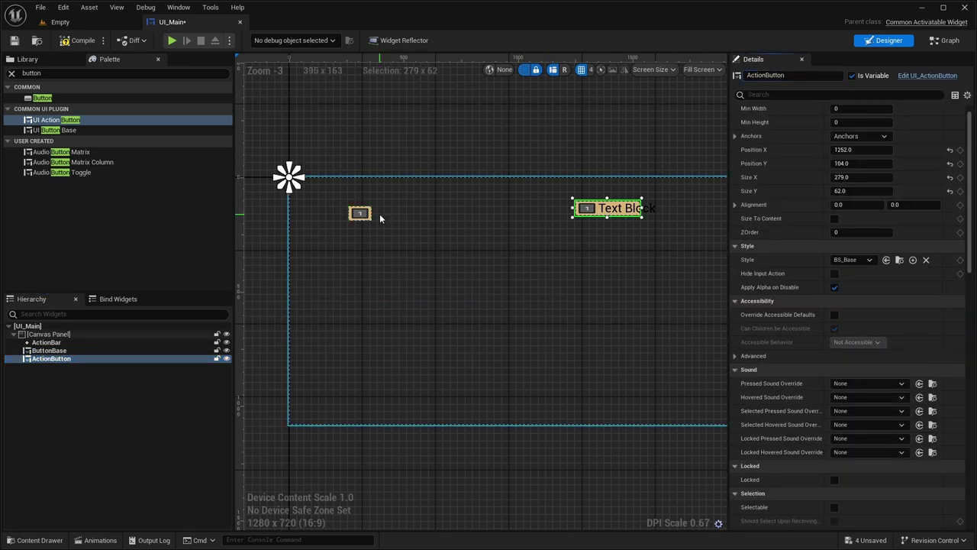
# Set ActionButton's Size X to 400 and Size Y to 100.
pyautogui.click(849, 191)
pyautogui.write('100')
pyautogui.press('Return')
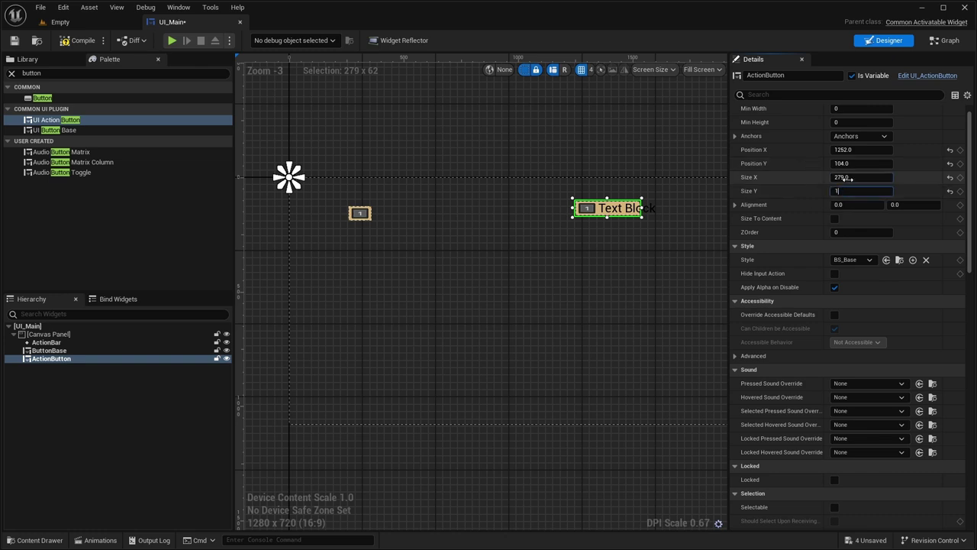
pyautogui.click(848, 177)
pyautogui.write('300')
pyautogui.press('Return')
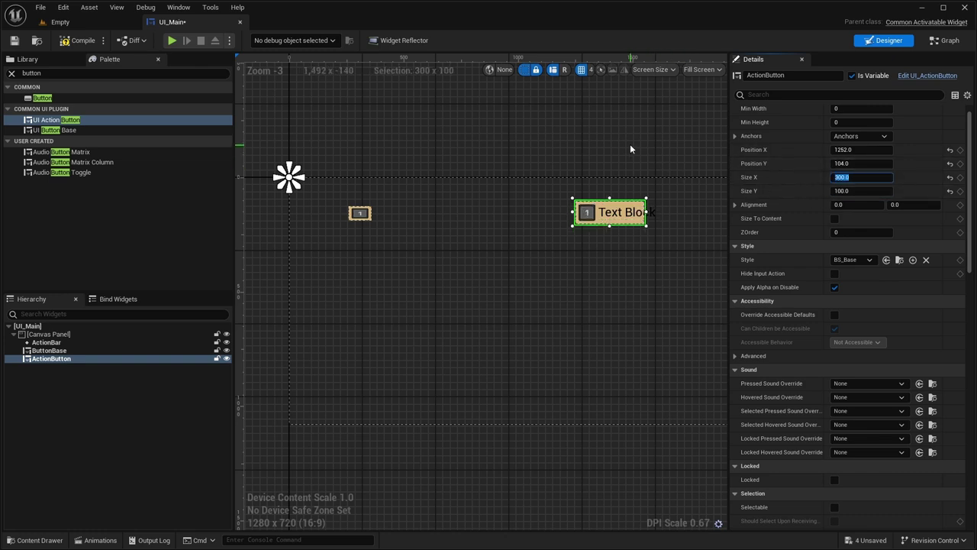
pyautogui.write('400')
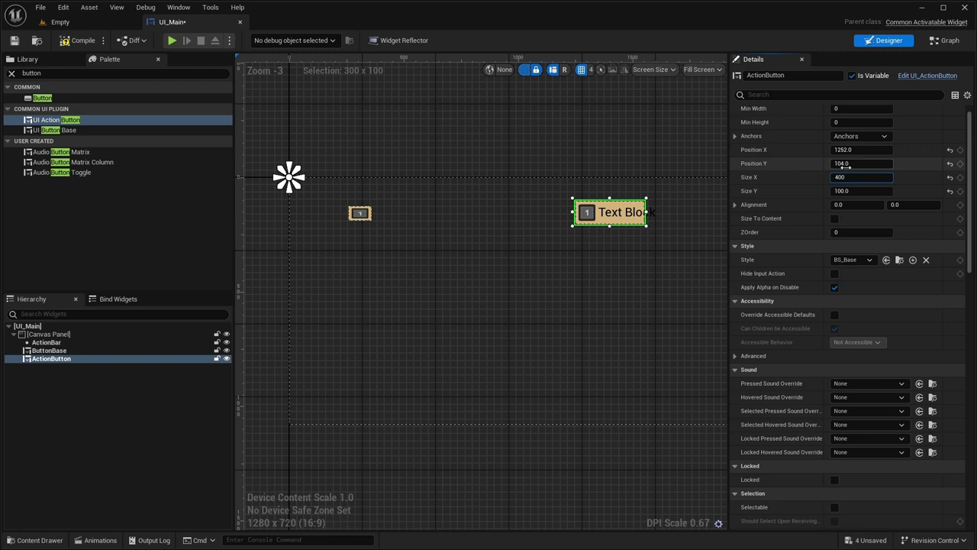
pyautogui.press('Return')
pyautogui.click(359, 213)
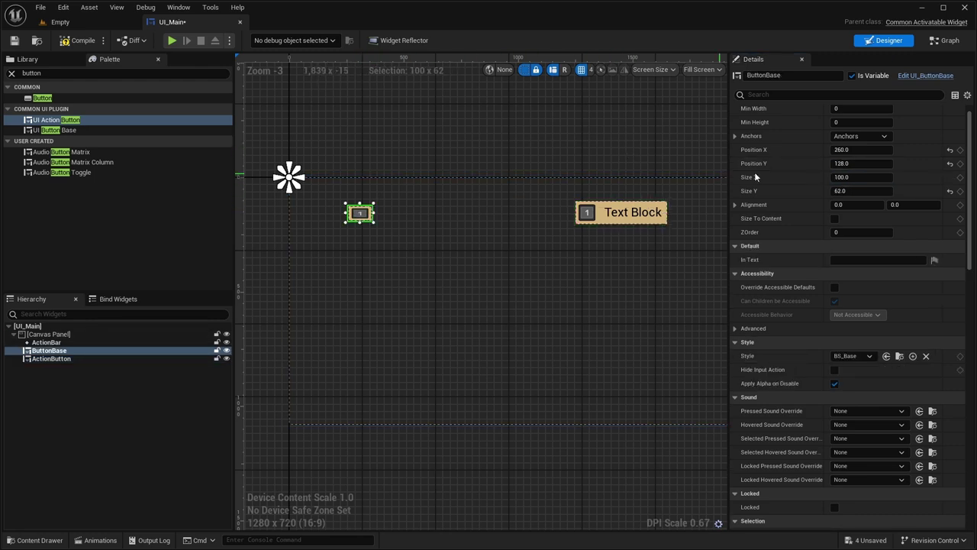
pyautogui.click(847, 164)
pyautogui.write('400')
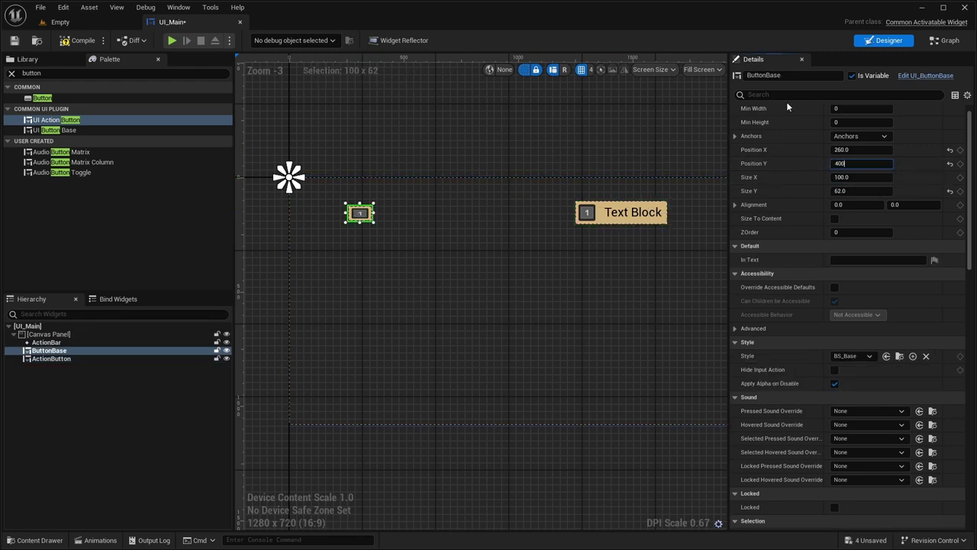
pyautogui.press('Return')
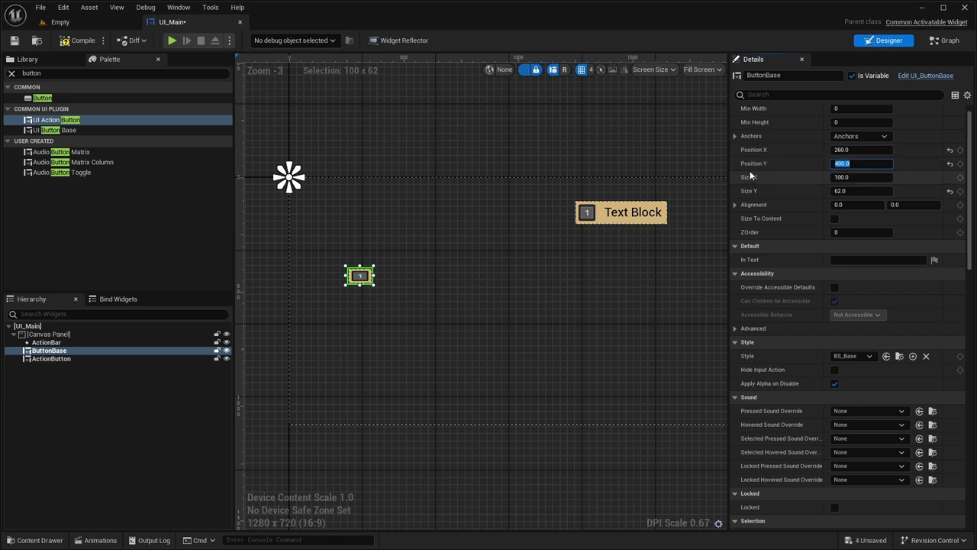
pyautogui.hotkey('ctrl', 'z')
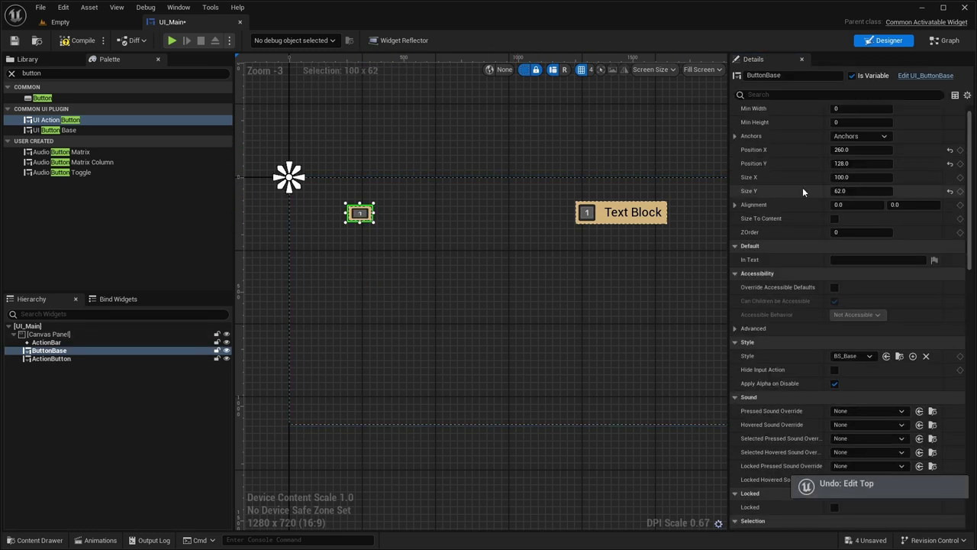
# Set ButtonBase's Size X to 400 and Size Y to 100.
pyautogui.click(849, 177)
pyautogui.write('400')
pyautogui.press('Tab')
pyautogui.write('100')
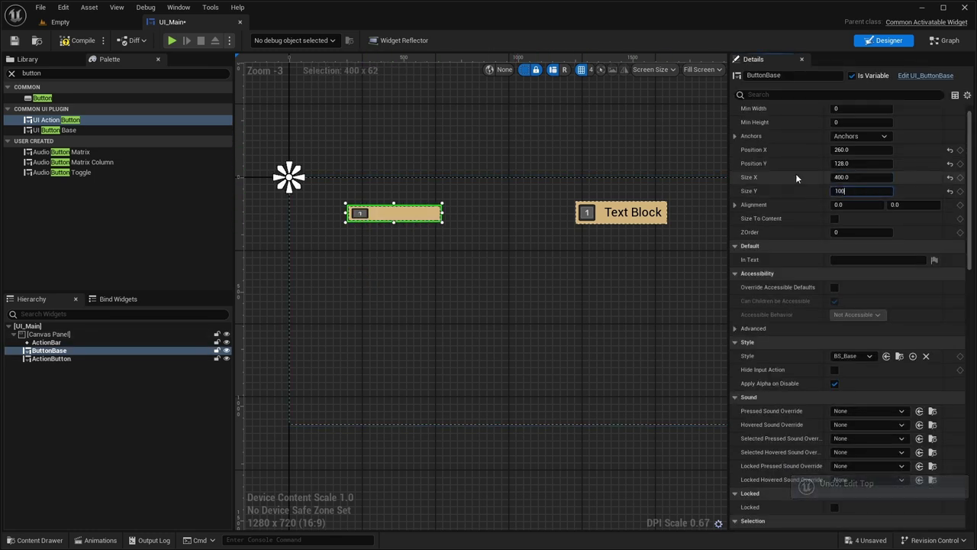
pyautogui.press('Return')
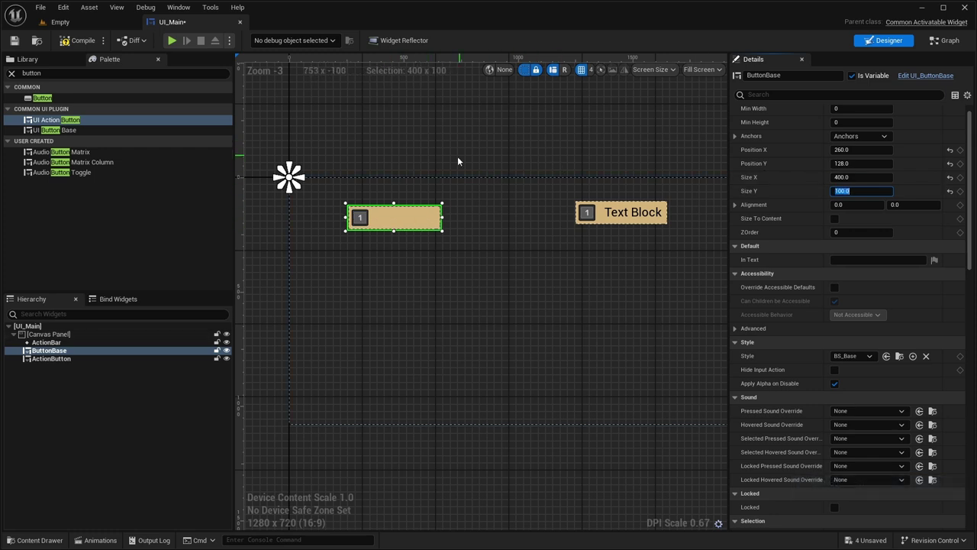
# Move ButtonBase to about X 292, Y 100, roughly level with ActionButton, and select ActionButton.
pyautogui.moveTo(390, 223); pyautogui.dragTo(398, 217)
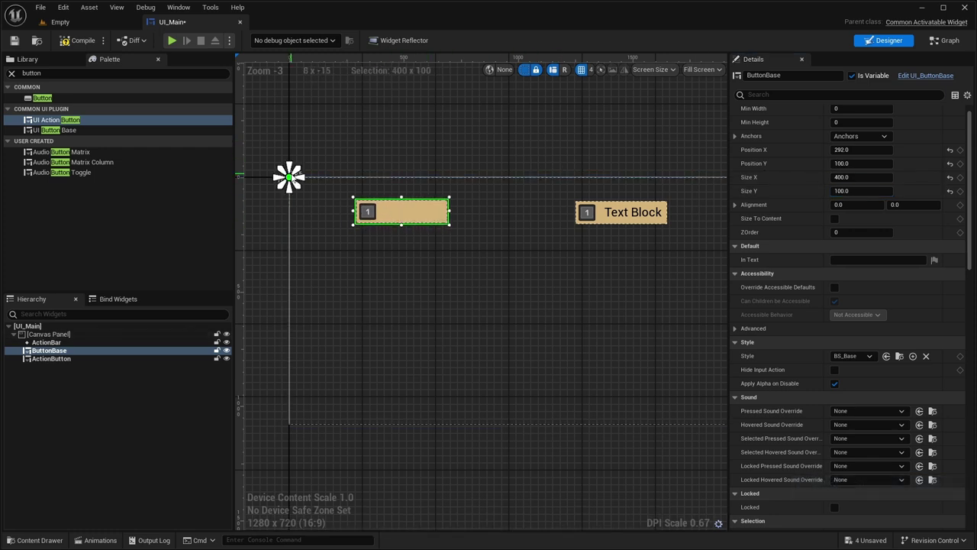
pyautogui.moveTo(288, 177); pyautogui.dragTo(400, 209)
pyautogui.click(623, 215)
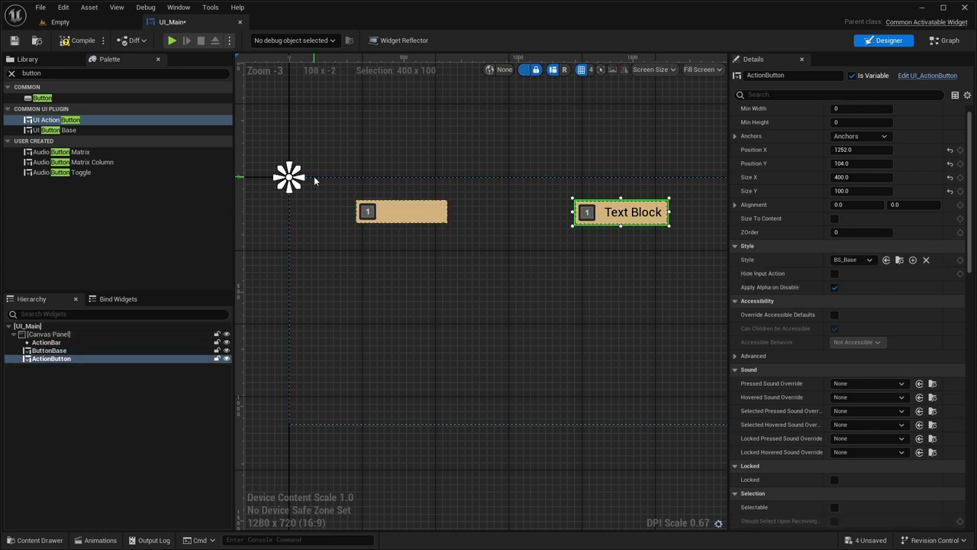
# Centre the ActionButton's anchor on the button itself and select ButtonBase for editing.
pyautogui.moveTo(288, 177); pyautogui.dragTo(617, 213)
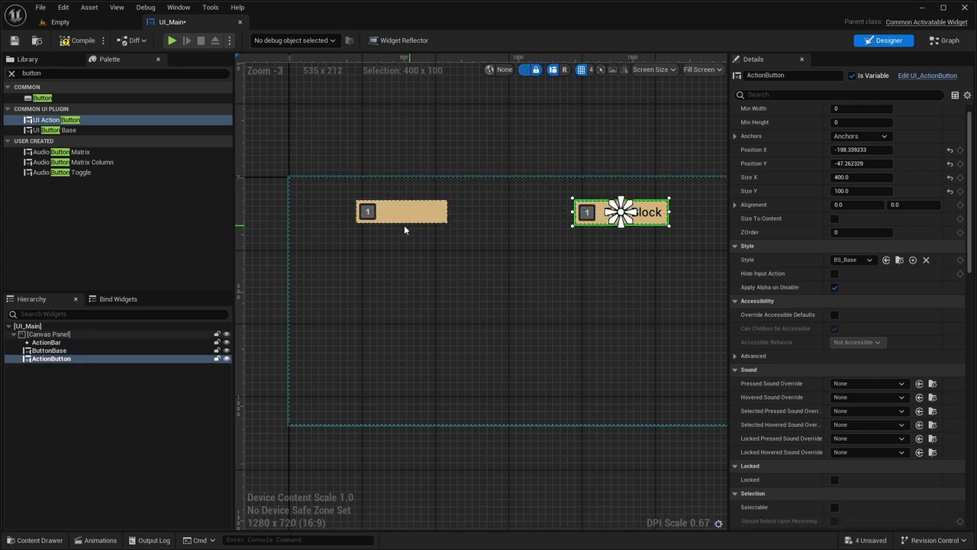
pyautogui.click(441, 219)
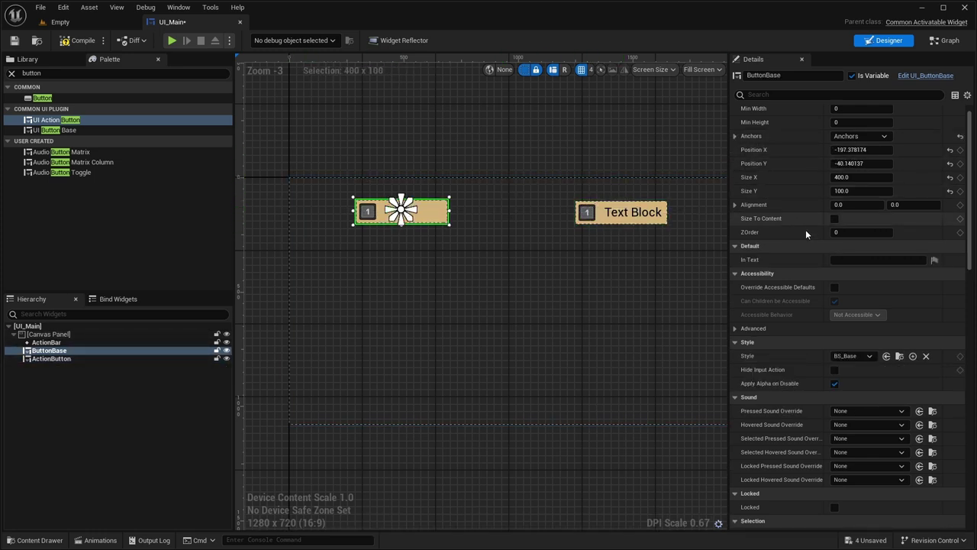
pyautogui.click(839, 260)
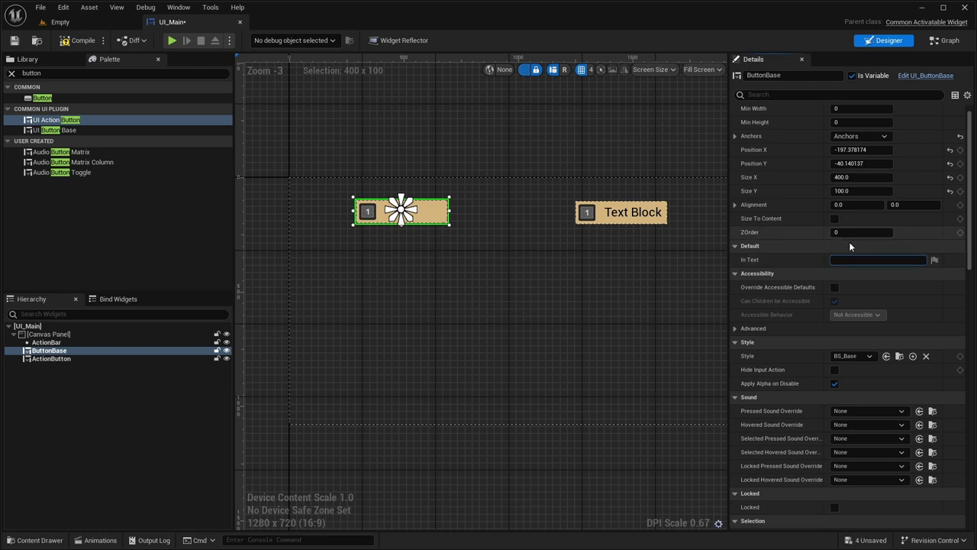
pyautogui.scroll(-10, 853, 250)
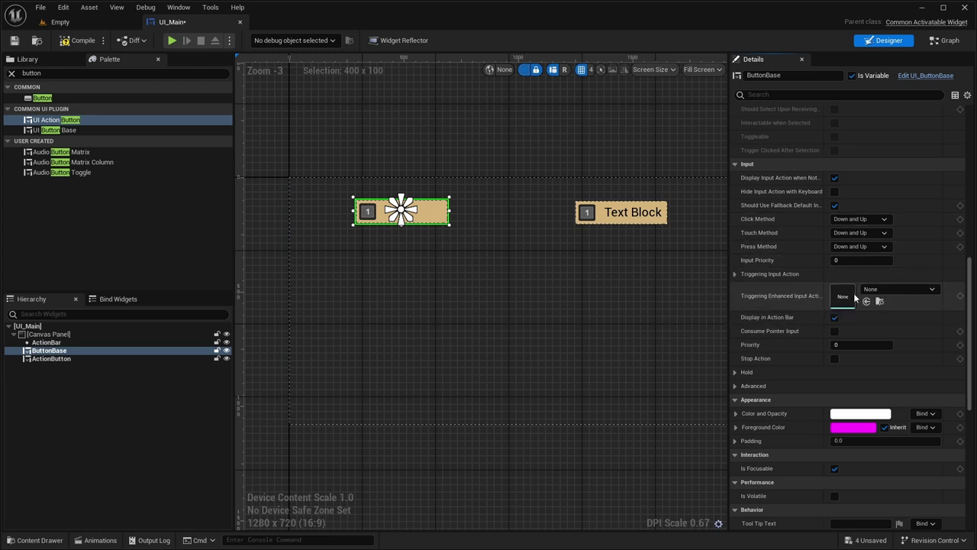
# Try the DT_InputAction data table as ButtonBase's Triggering Input Action and reset the property.
pyautogui.click(734, 273)
pyautogui.click(843, 287)
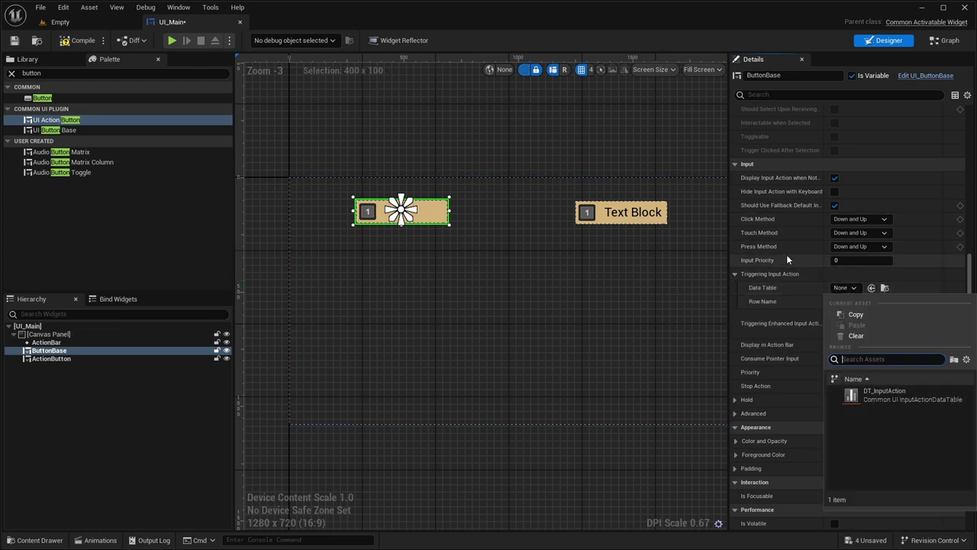
pyautogui.click(870, 392)
pyautogui.click(849, 301)
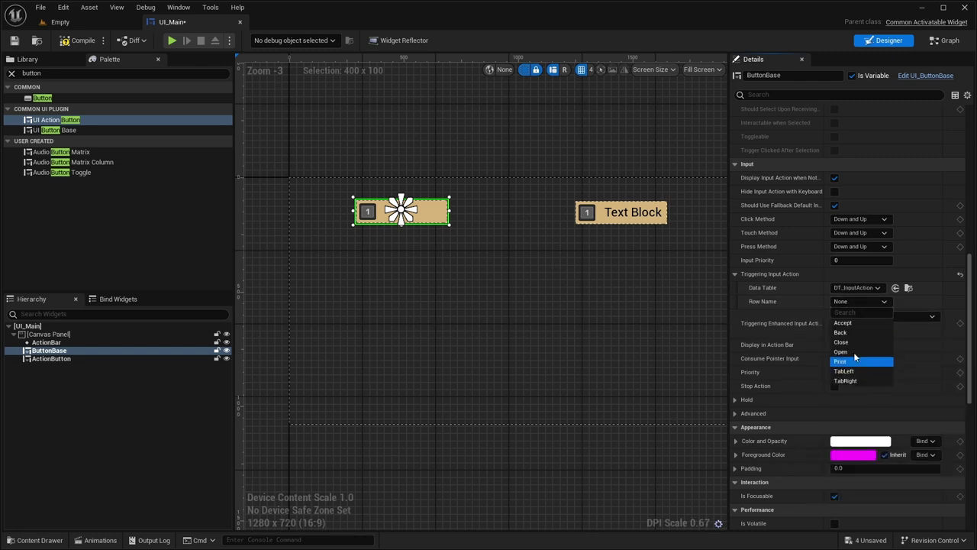
pyautogui.click(960, 273)
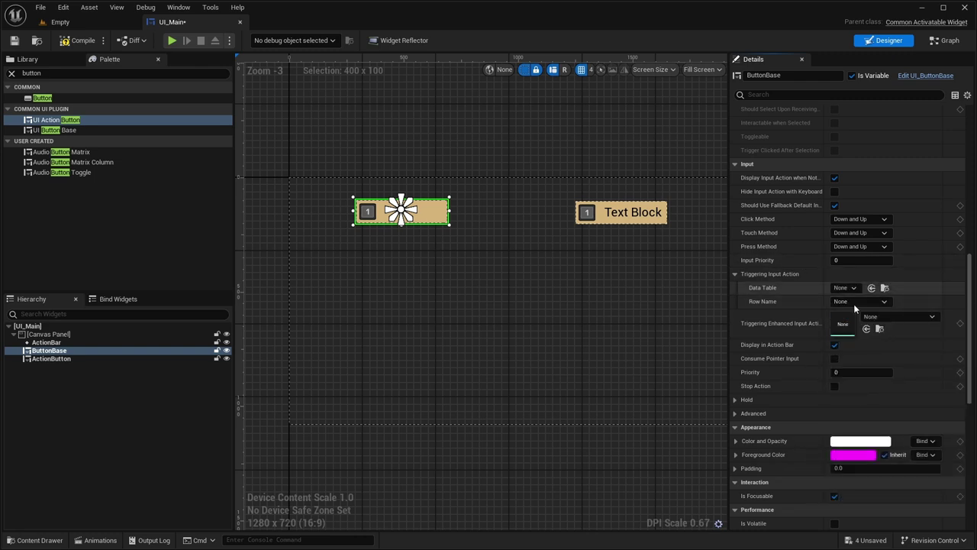
pyautogui.click(735, 274)
# Set ButtonBase's Triggering Enhanced Input Action to IA_UI_TabLeft.
pyautogui.click(878, 290)
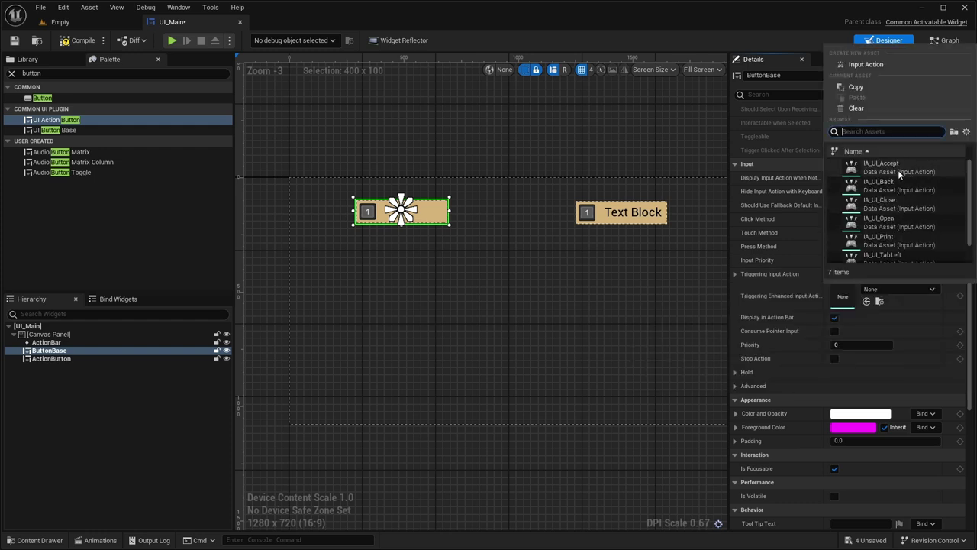
pyautogui.scroll(-1, 889, 233)
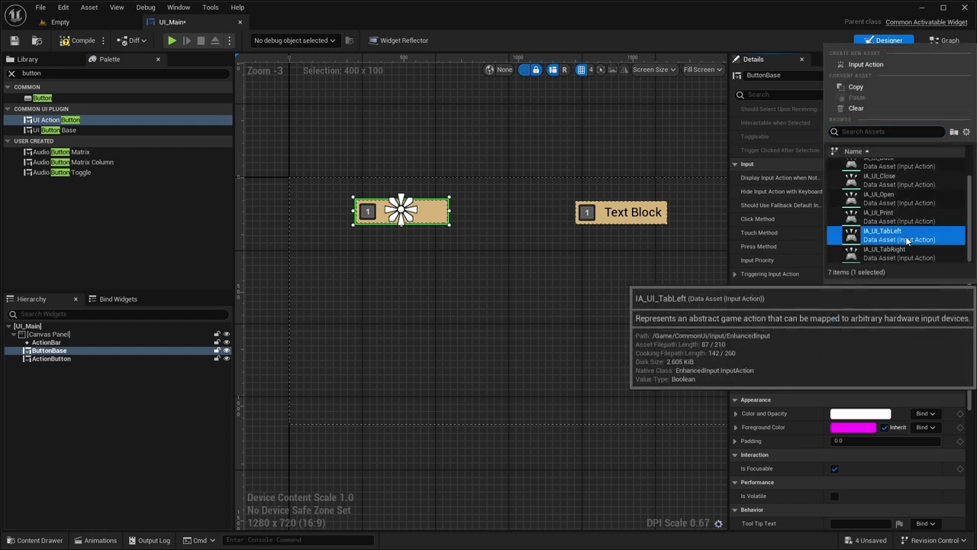
pyautogui.click(905, 236)
# Set the ActionButton's Triggering Enhanced Input Action to IA_UI_TabRight.
pyautogui.click(606, 219)
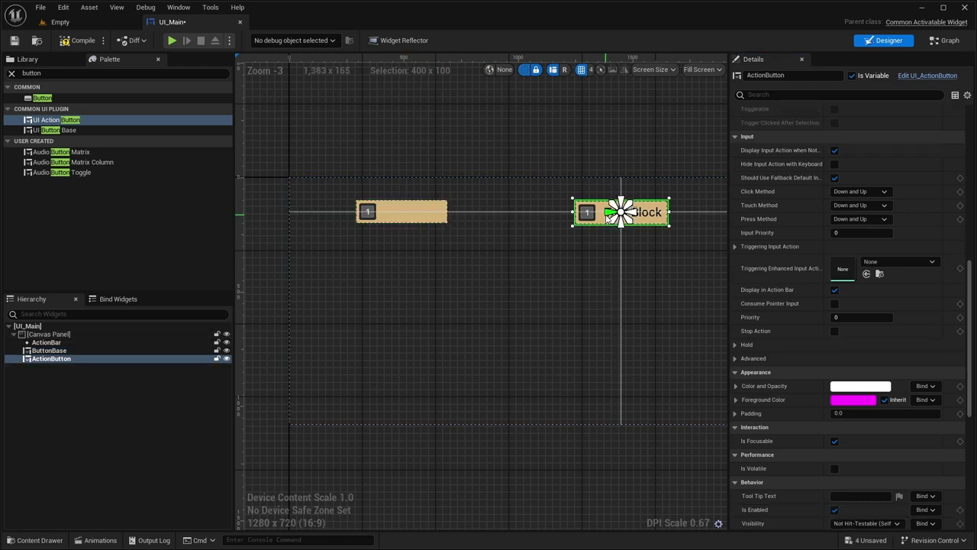
pyautogui.click(889, 261)
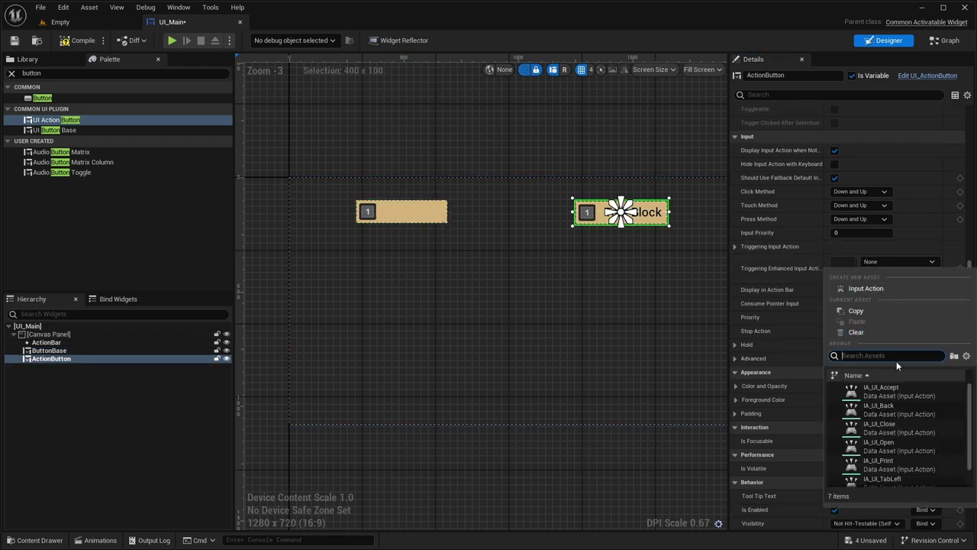
pyautogui.scroll(-1, 890, 468)
pyautogui.click(891, 473)
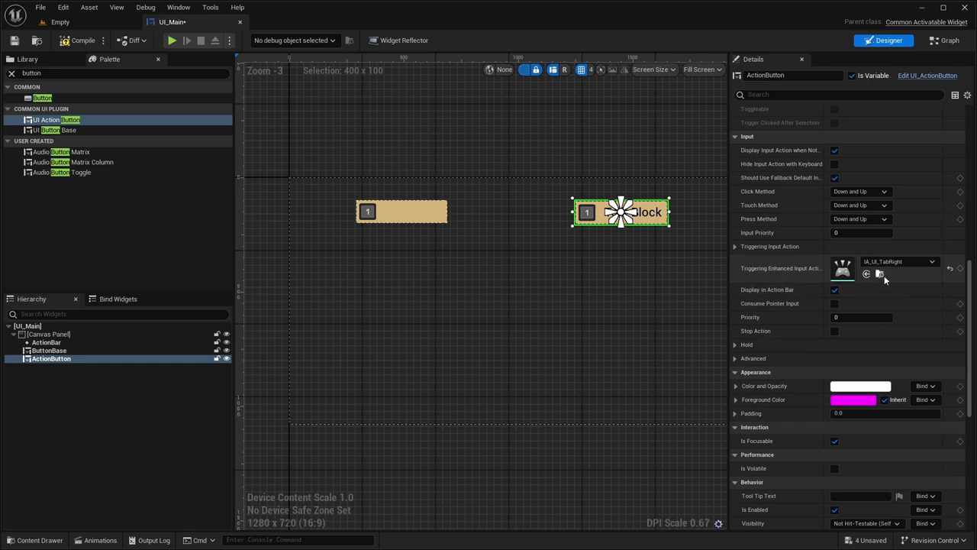
pyautogui.scroll(1, 836, 256)
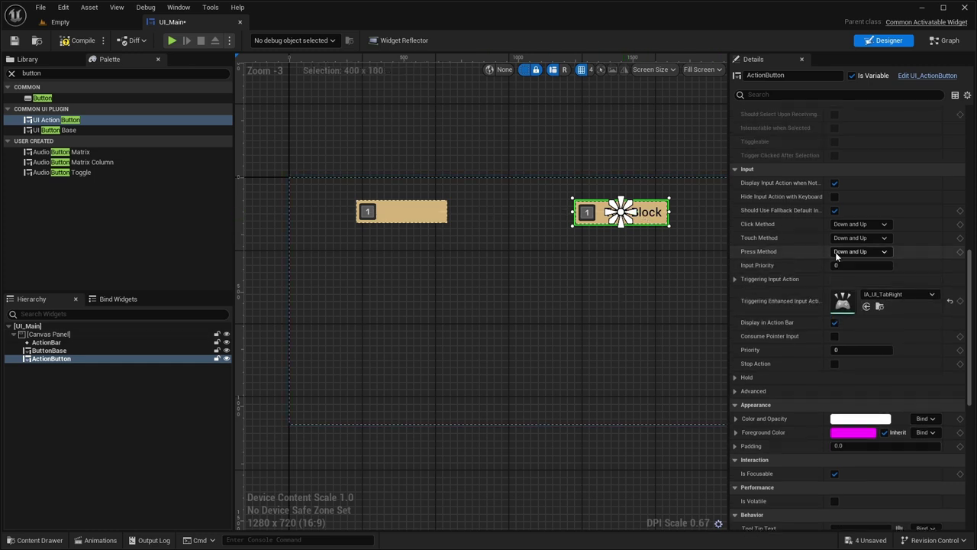
# Set ButtonBase's In Text to "Cheese" and compile the widget.
pyautogui.click(568, 177)
pyautogui.rightClick(569, 180)
pyautogui.click(400, 211)
pyautogui.scroll(4, 802, 244)
pyautogui.scroll(8, 802, 241)
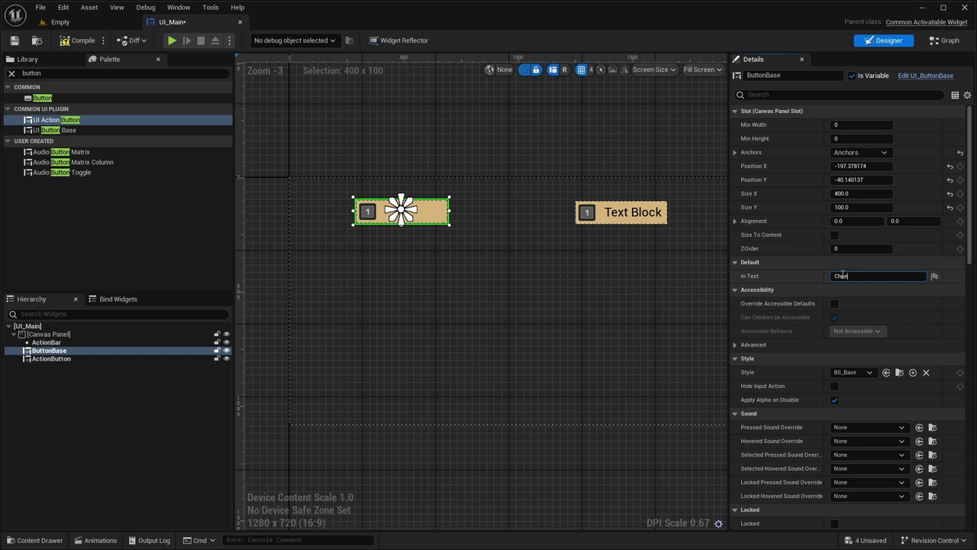
pyautogui.press('Return')
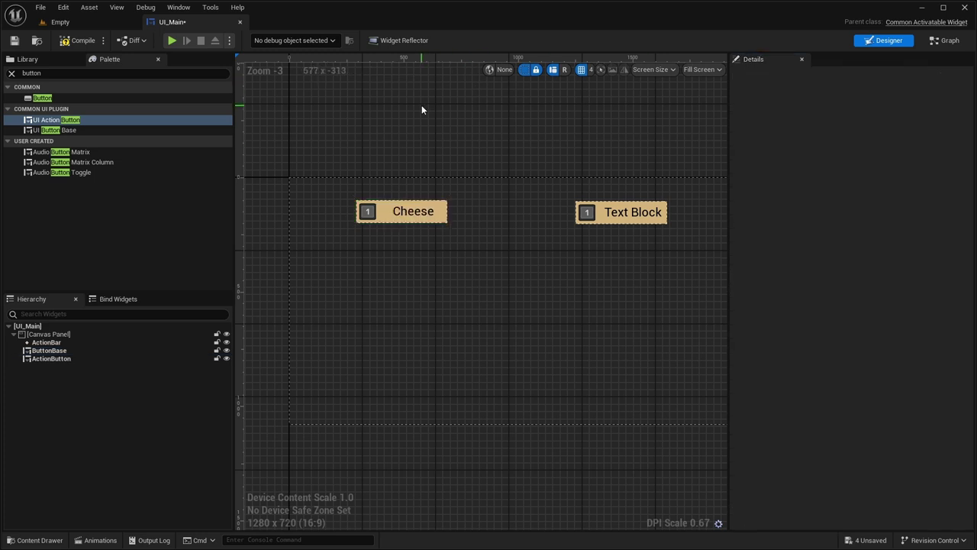
pyautogui.click(80, 40)
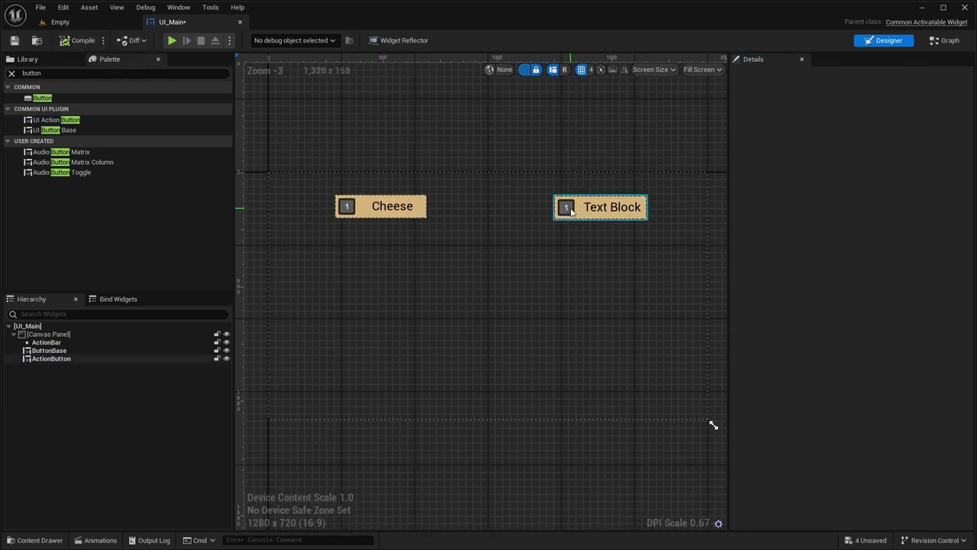
# Enable Auto Activate on the root UI_Main widget and compile it.
pyautogui.click(603, 210)
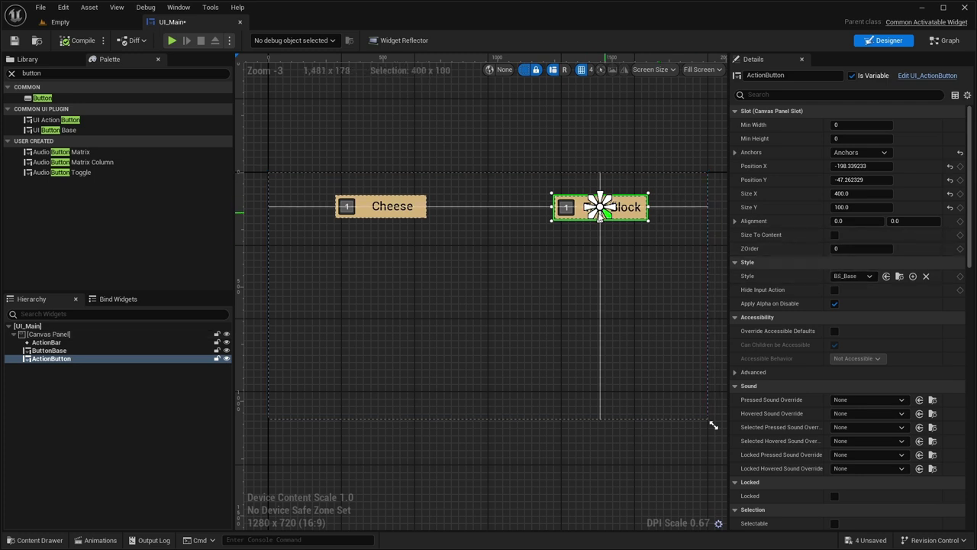
pyautogui.click(46, 326)
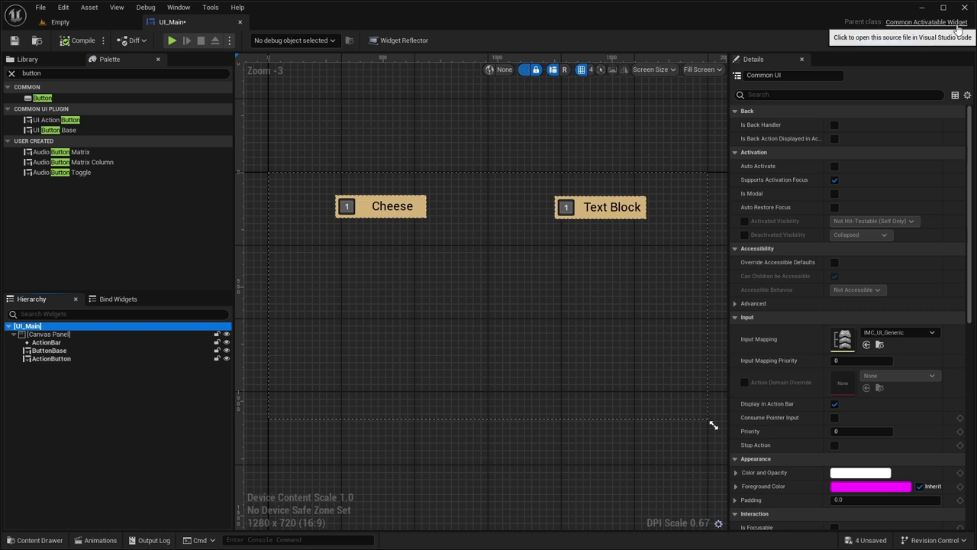
pyautogui.click(834, 166)
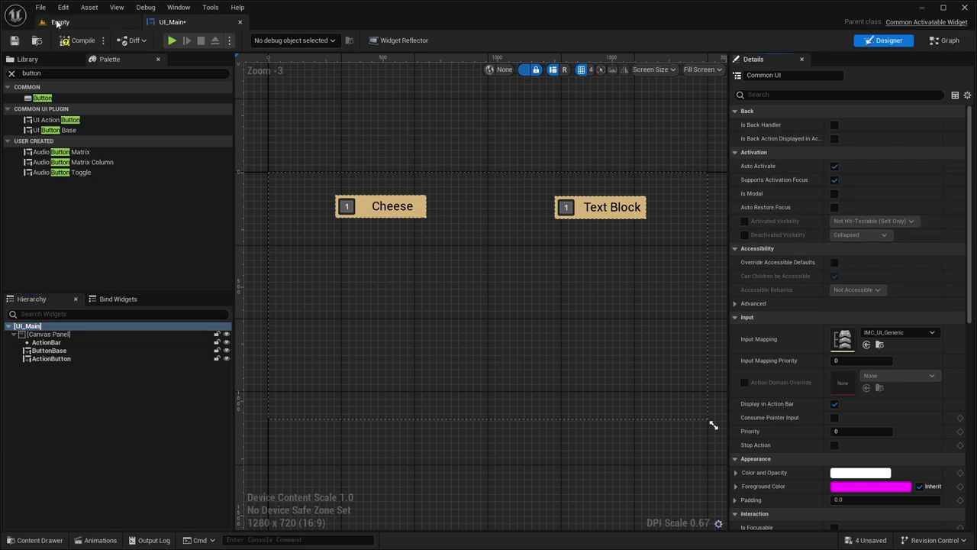
pyautogui.click(79, 40)
# Make UI_Main a back handler and display its back action in the action bar.
pyautogui.click(63, 327)
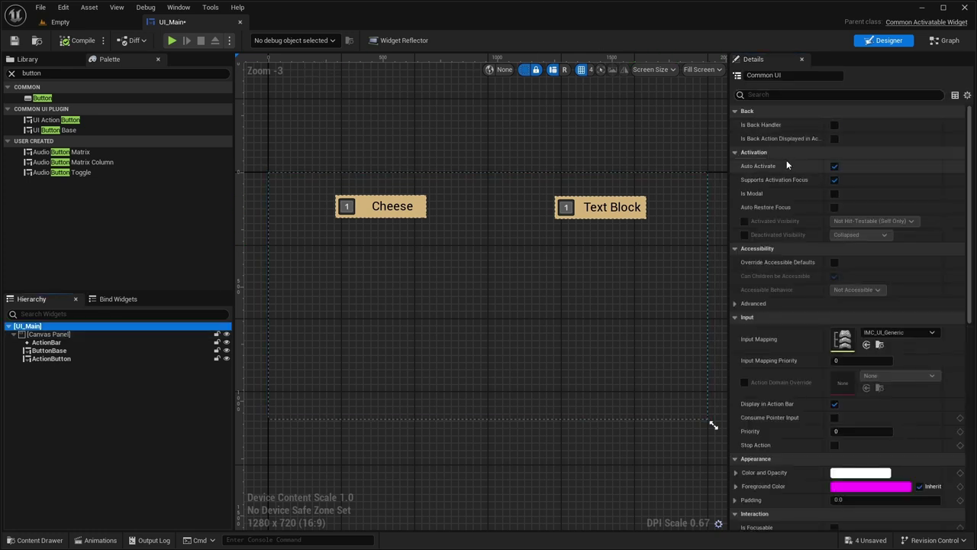
pyautogui.click(834, 125)
pyautogui.click(834, 139)
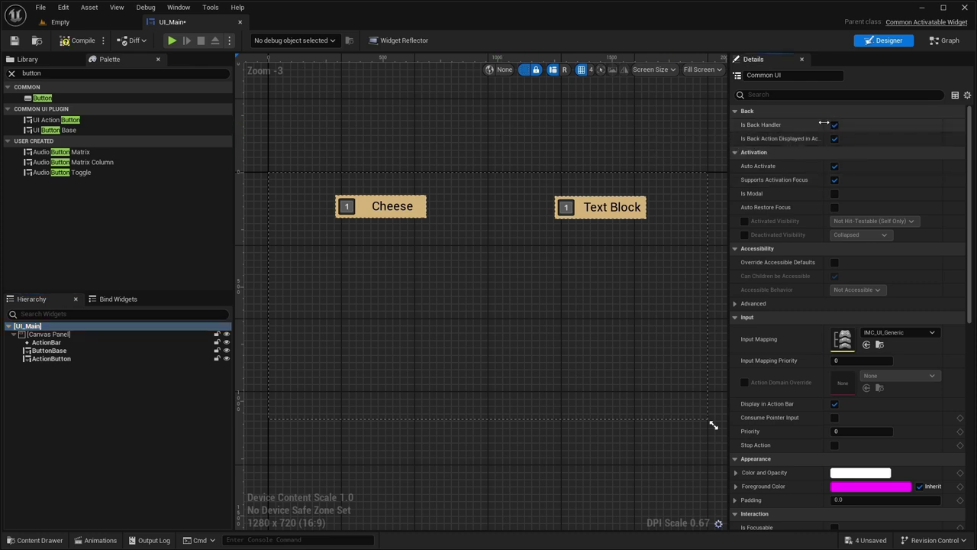
pyautogui.moveTo(826, 121); pyautogui.dragTo(858, 121)
pyautogui.click(201, 98)
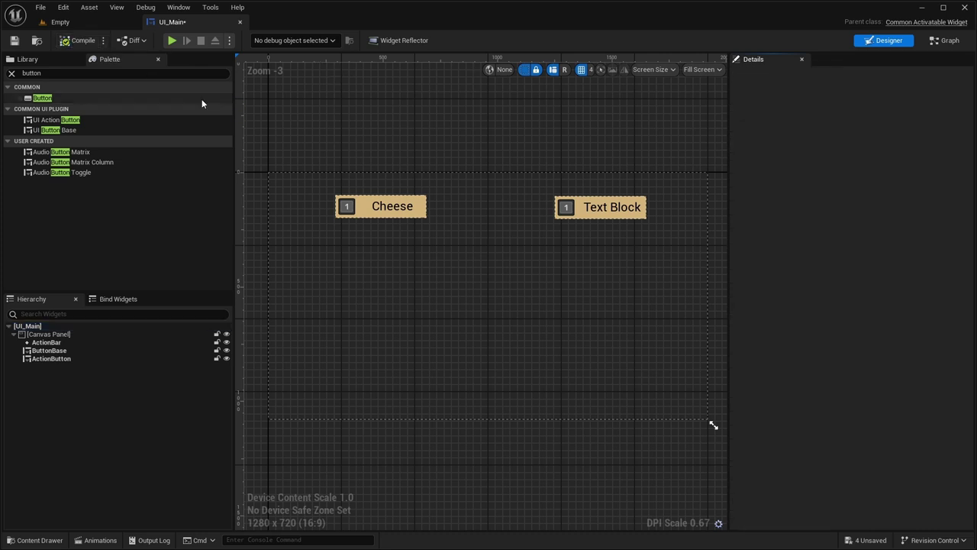
# Run the game preview and test the unlabelled action button and the Cheese button.
pyautogui.click(172, 41)
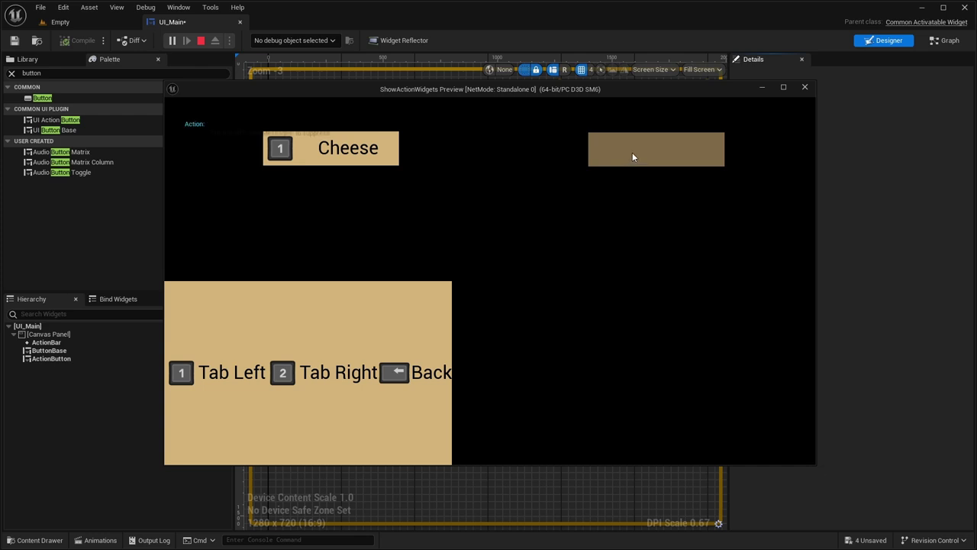
pyautogui.click(632, 155)
pyautogui.click(305, 148)
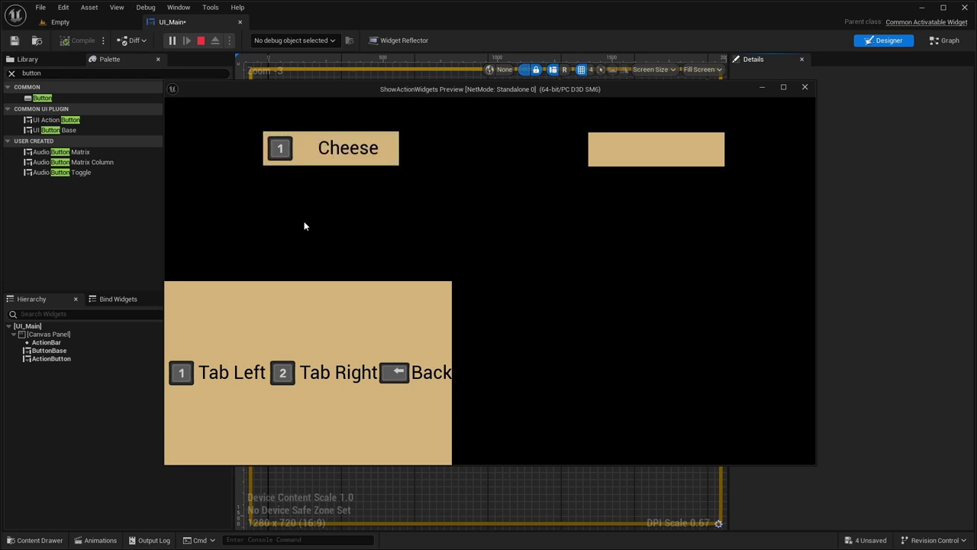
# Test the action bar's Tab Left, Tab Right and Back entries in the preview and stop playing.
pyautogui.click(203, 379)
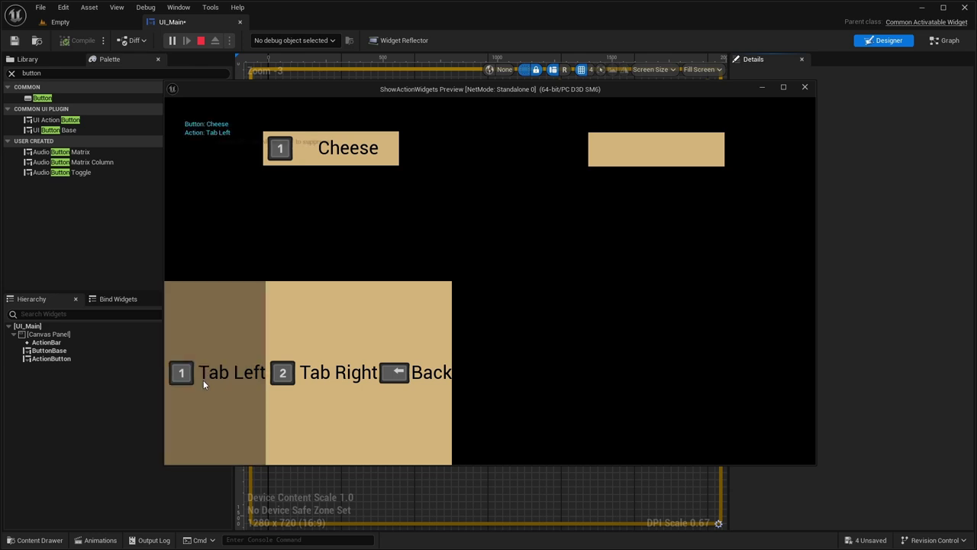
pyautogui.click(191, 369)
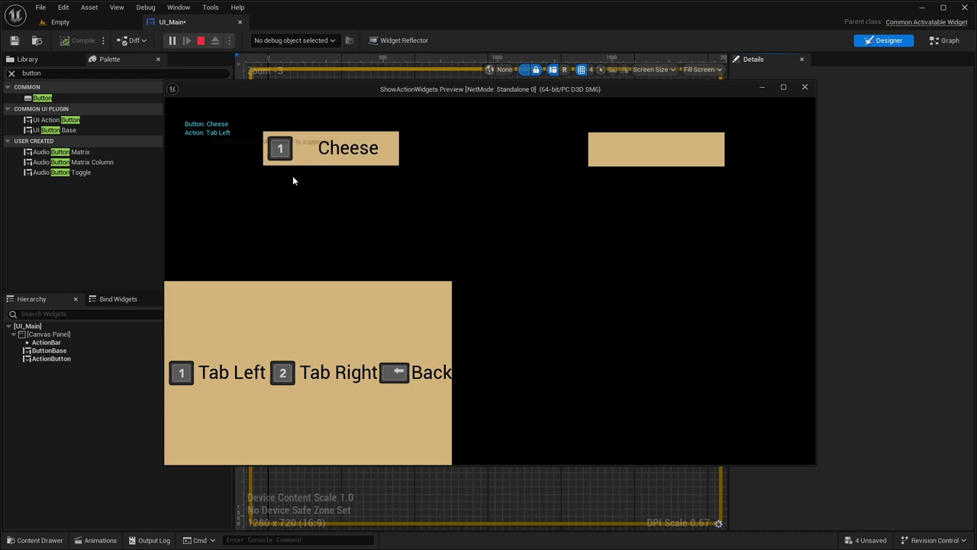
pyautogui.click(328, 354)
pyautogui.click(322, 350)
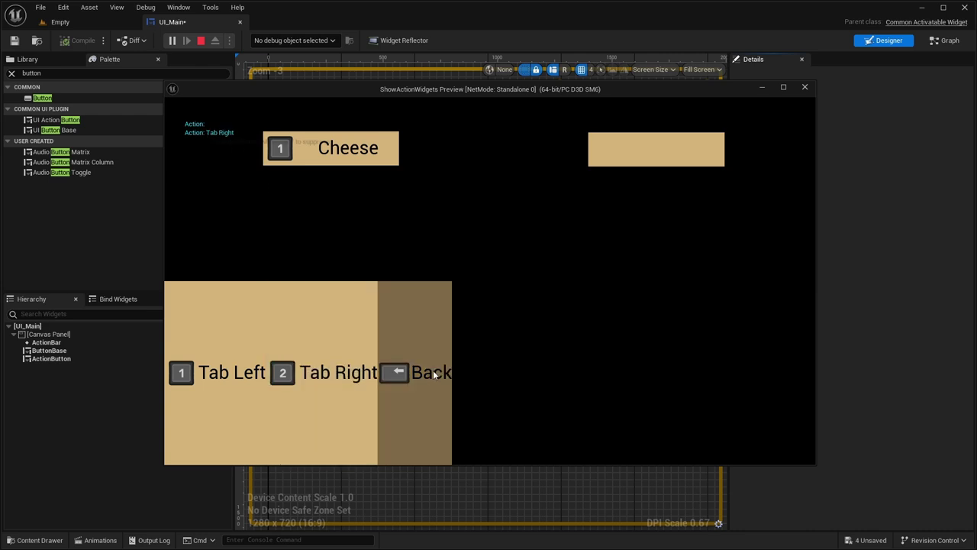
pyautogui.click(432, 332)
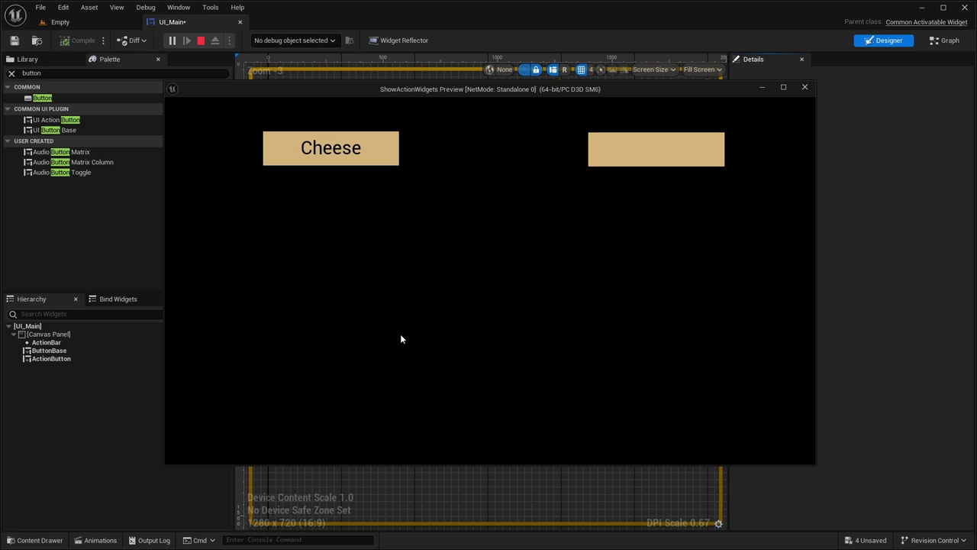
pyautogui.click(201, 41)
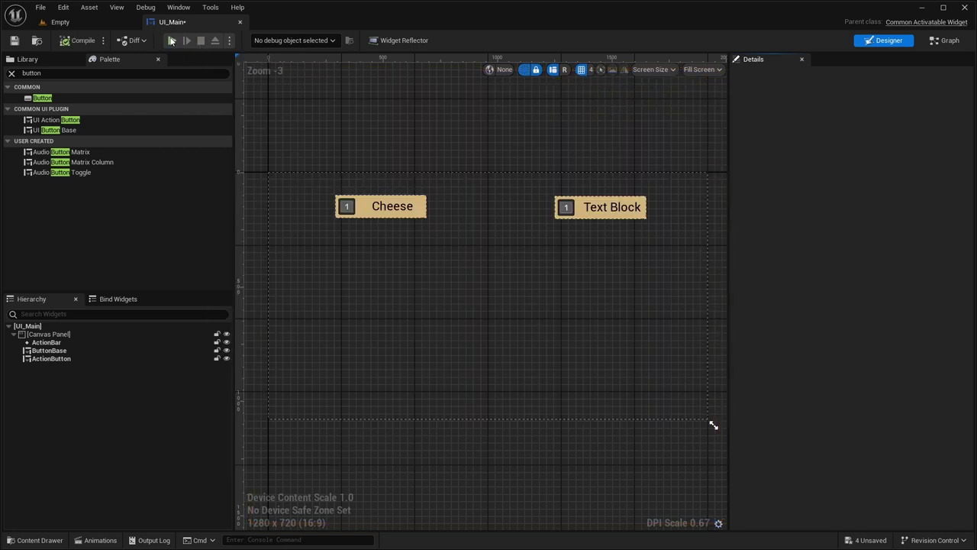
# Run the game preview again and trigger the Tab Left and Tab Right actions with their input bindings.
pyautogui.click(171, 41)
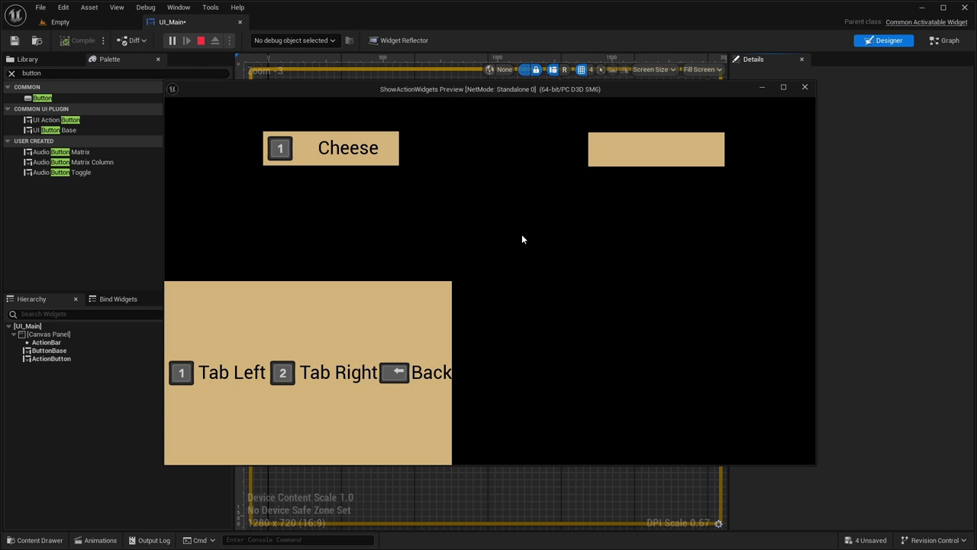
pyautogui.press('1')
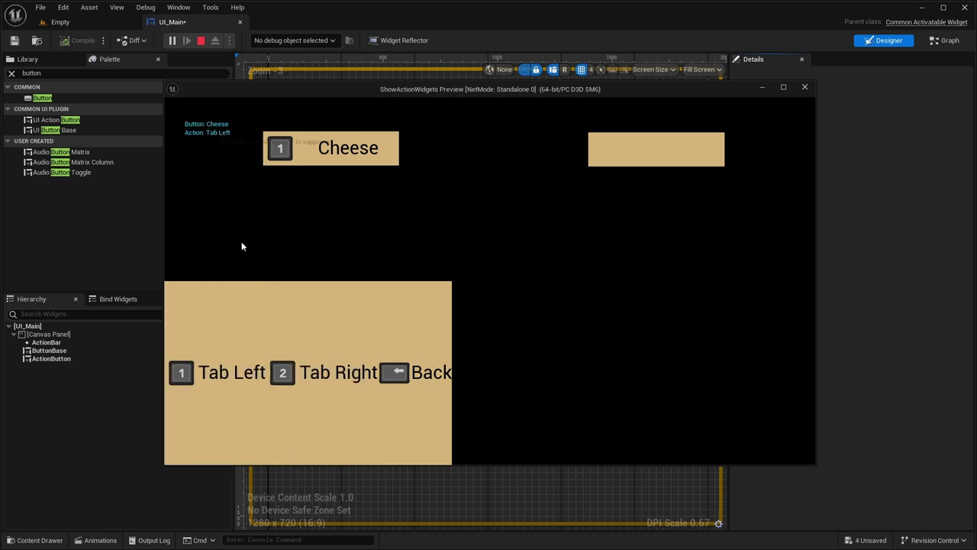
pyautogui.press('2')
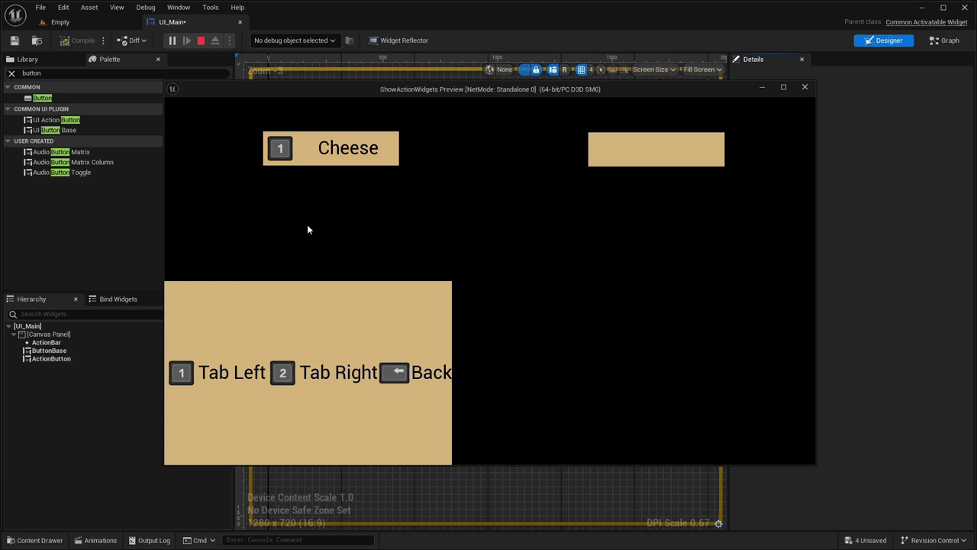
# Compare activating the Cheese button directly with activating the Tab Left and Tab Right area of the action bar.
pyautogui.click(311, 149)
pyautogui.click(332, 147)
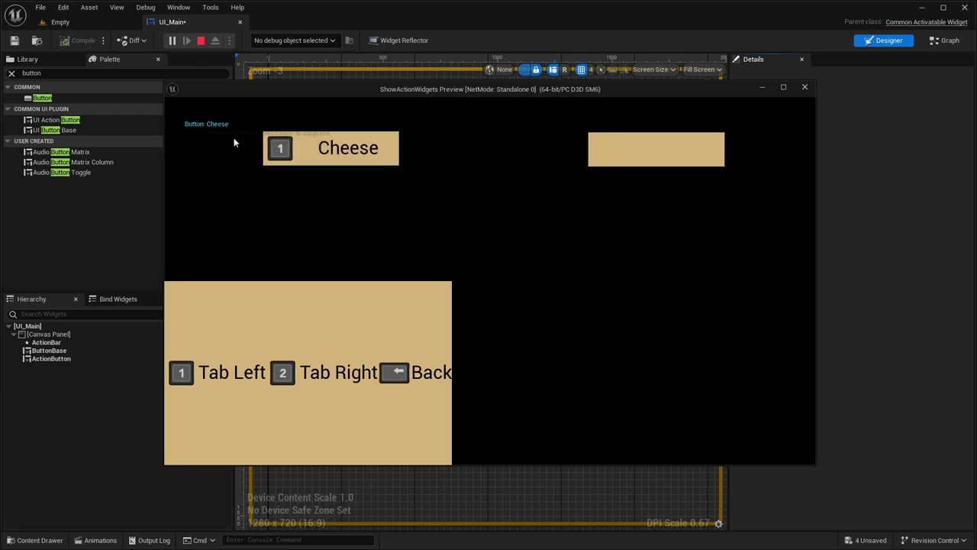
pyautogui.click(296, 157)
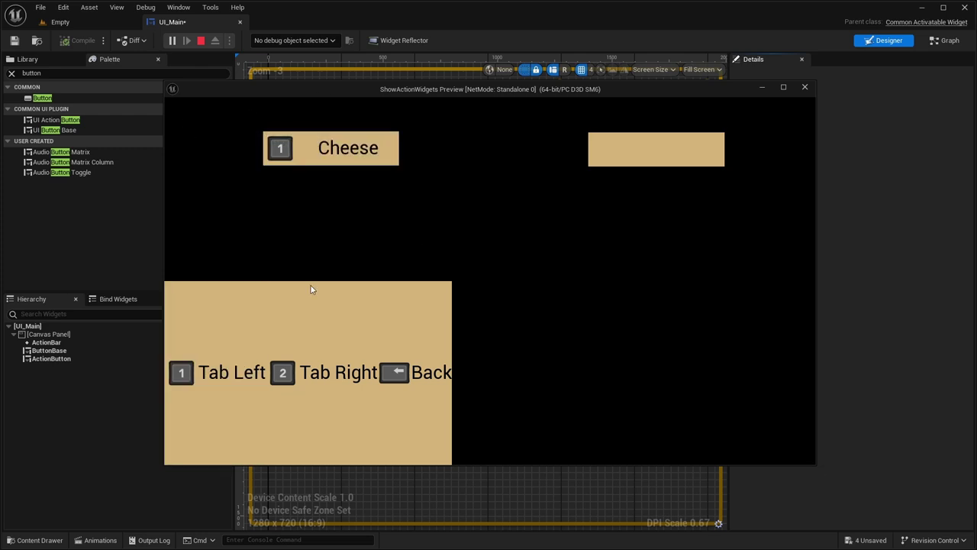
pyautogui.click(284, 314)
pyautogui.click(305, 147)
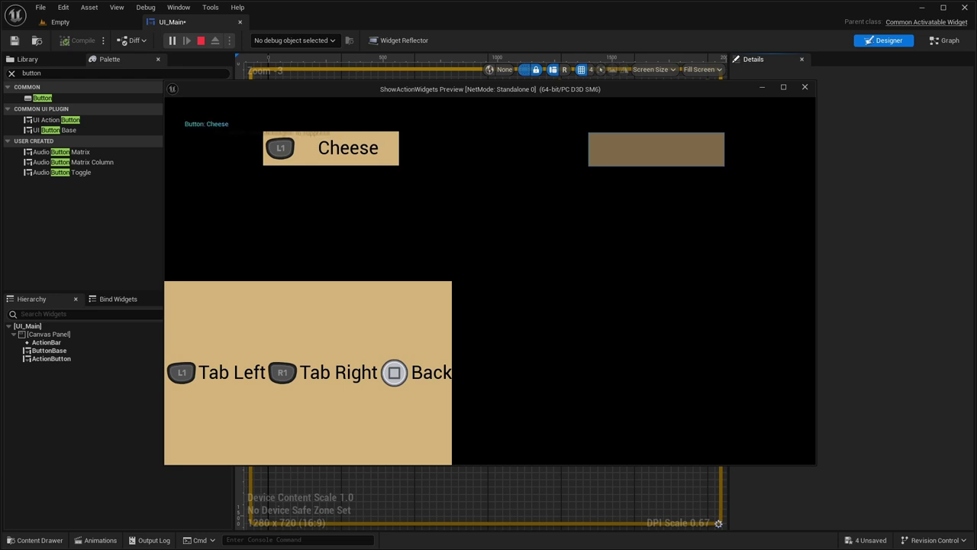
# Activate the unlabelled button repeatedly in the preview and move the focus by way of Cheese to Tab Left.
pyautogui.press('Return')
pyautogui.press('Return')
pyautogui.press('Return')
pyautogui.press('Return')
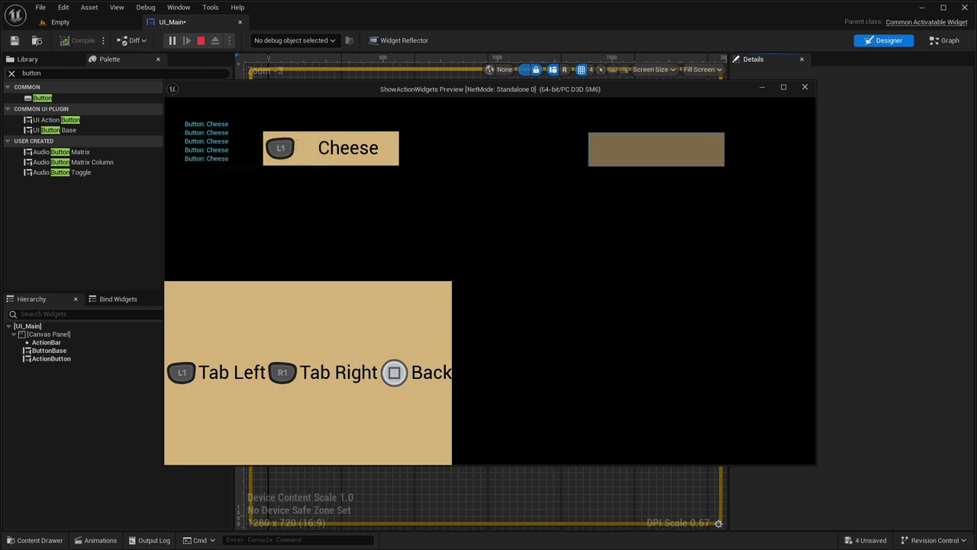
pyautogui.press('Left')
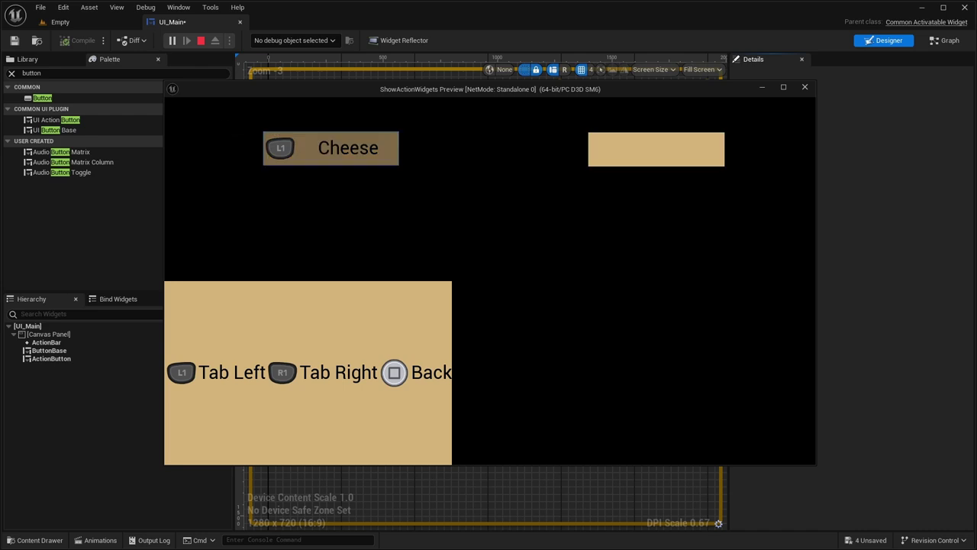
pyautogui.press('Down')
pyautogui.press('Left')
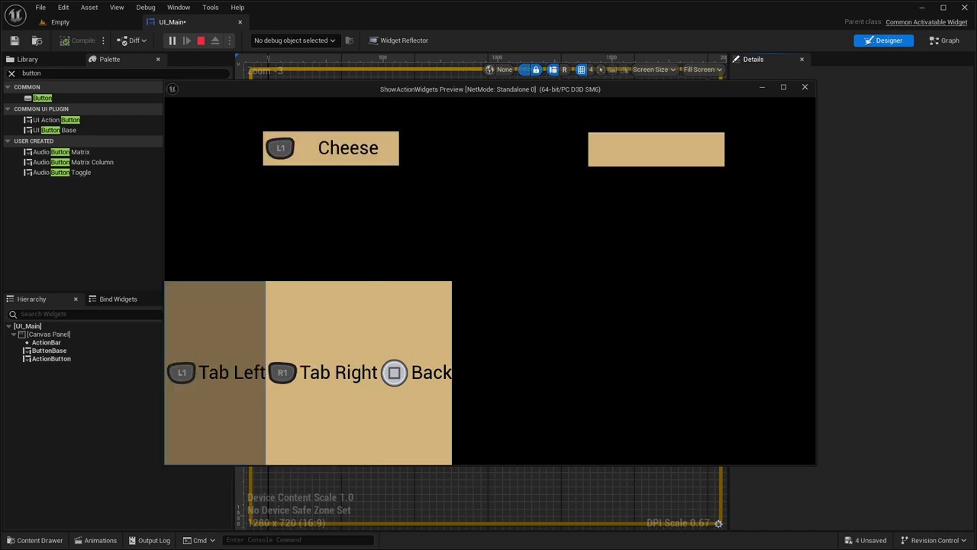
# Move the focus back and forth between the action bar's Tab Left and Tab Right entries and test their activation.
pyautogui.press('Right')
pyautogui.press('Left')
pyautogui.press('Right')
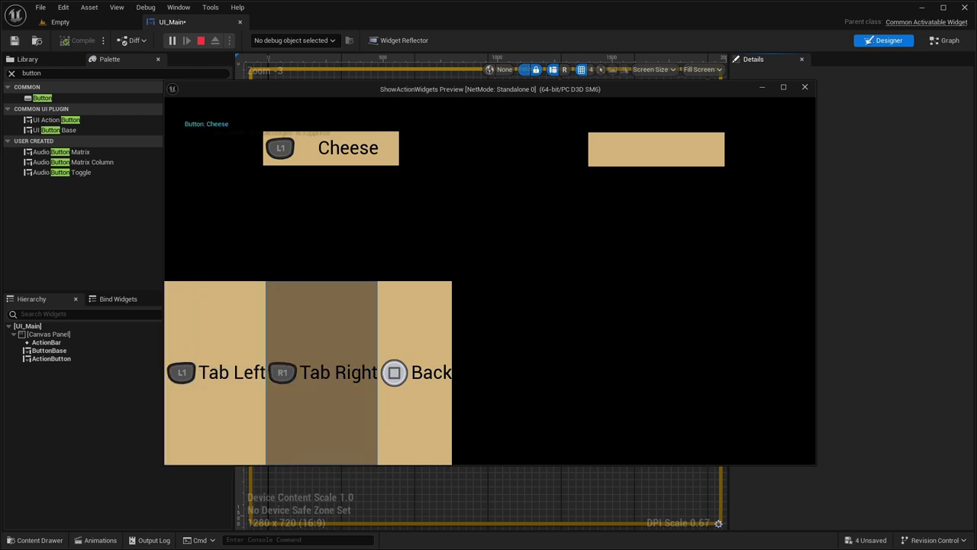
pyautogui.press('Left')
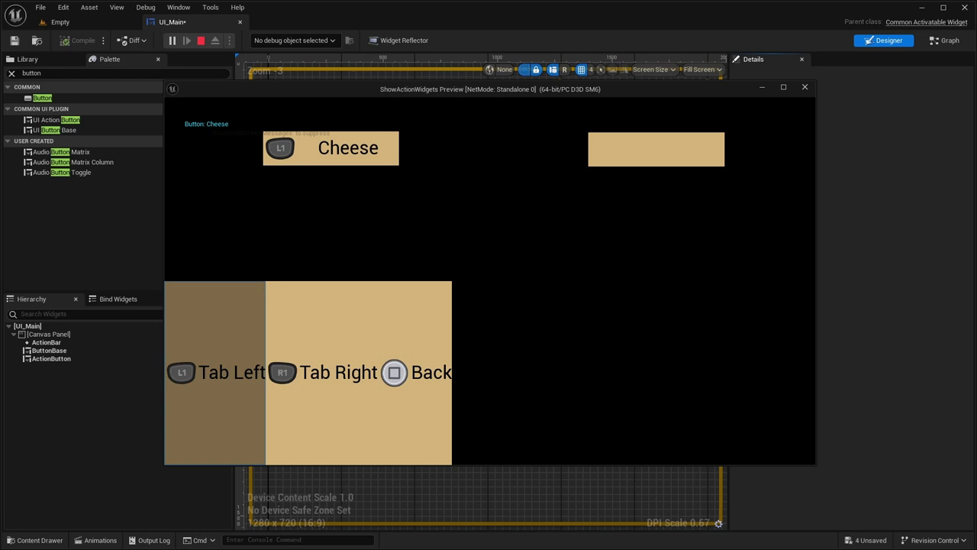
pyautogui.press('Right')
pyautogui.press('Left')
pyautogui.press('Left')
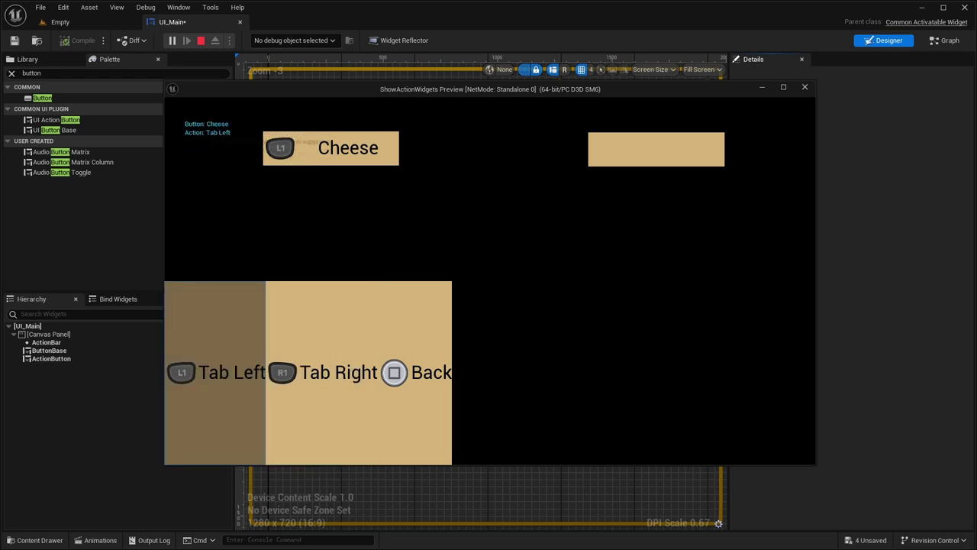
pyautogui.press('Right')
pyautogui.press('Left')
pyautogui.press('Right')
pyautogui.press('Left')
pyautogui.press('Right')
pyautogui.press('Left')
pyautogui.press('Right')
pyautogui.press('Left')
pyautogui.press('Right')
pyautogui.press('Left')
pyautogui.press('Right')
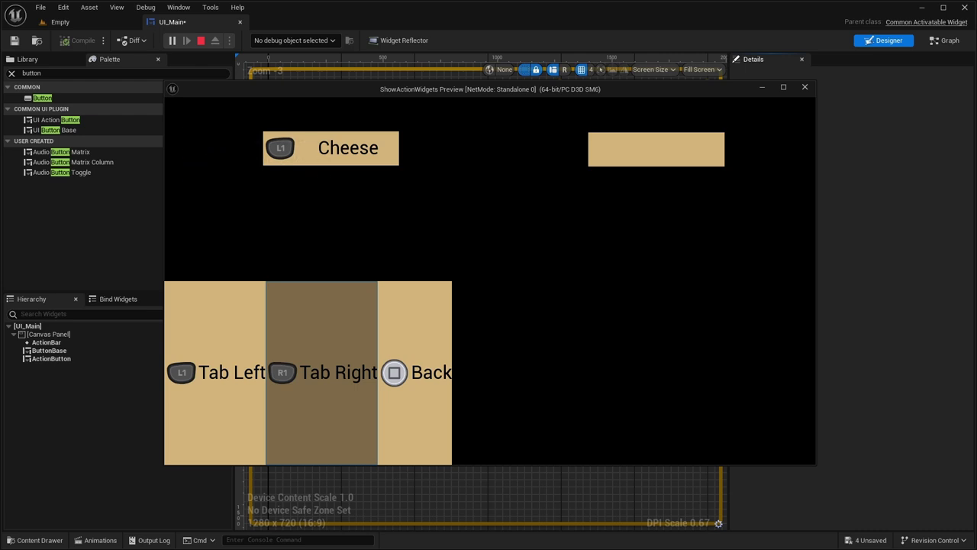
# Trigger the back action in the preview and stop playing.
pyautogui.press('Escape')
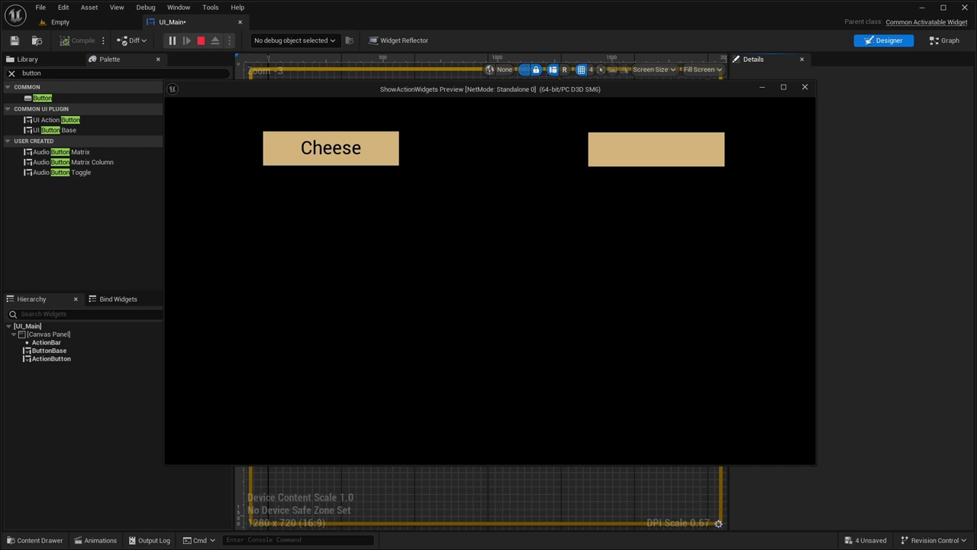
pyautogui.click(201, 42)
pyautogui.click(200, 42)
# Enable Auto Restore Focus on the UI_Main root and test the action bar's Back entry in the preview.
pyautogui.click(48, 327)
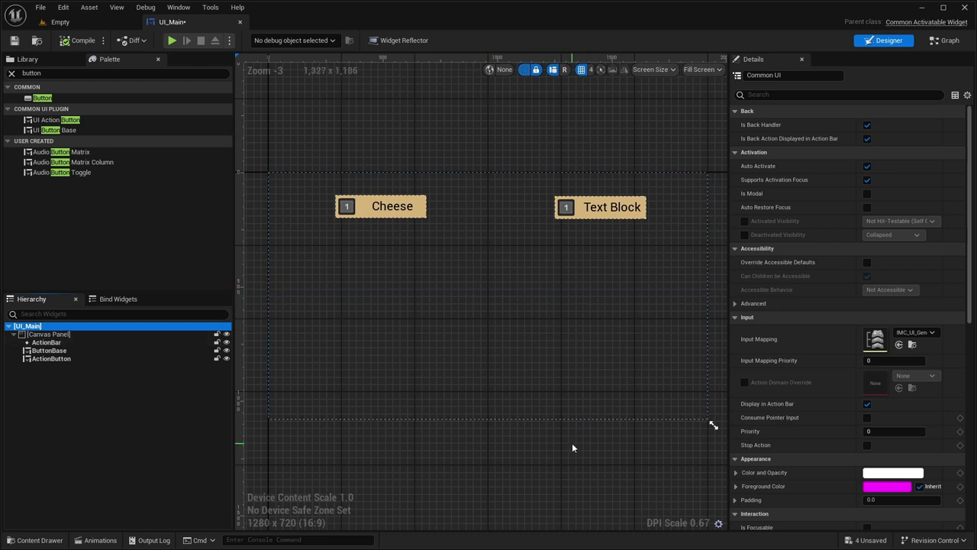
pyautogui.click(867, 206)
pyautogui.click(172, 41)
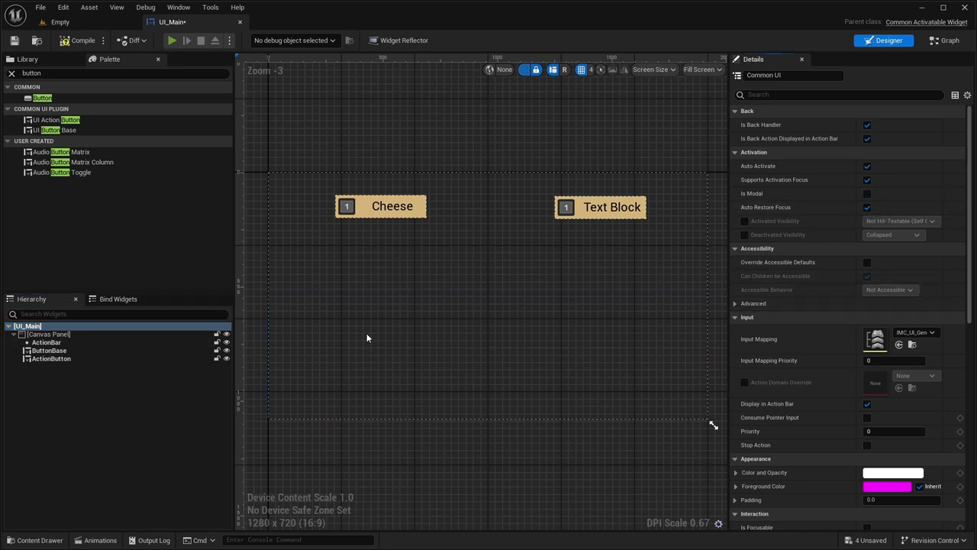
pyautogui.click(418, 347)
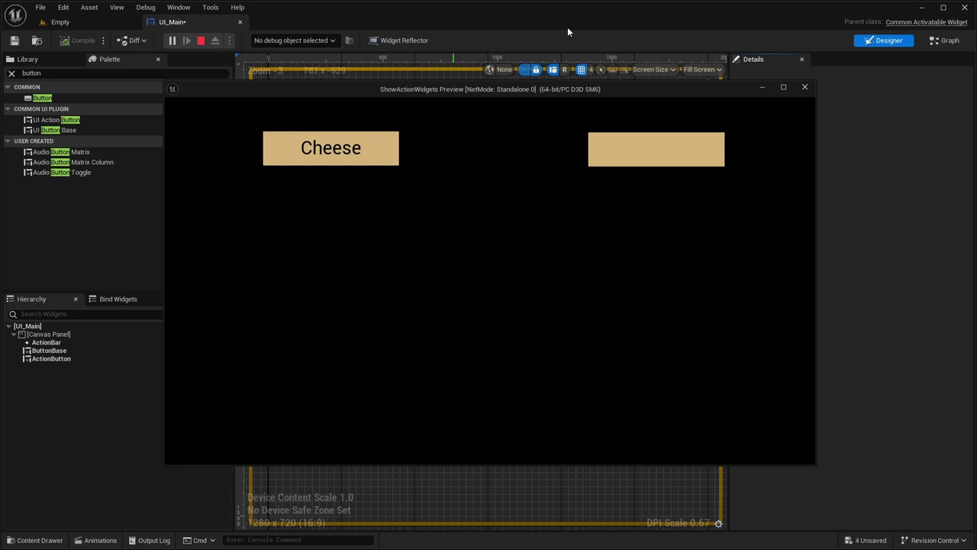
# Make the UI_Main root focusable with ButtonBase as its Desired Focus Widget and compile the widget.
pyautogui.click(27, 326)
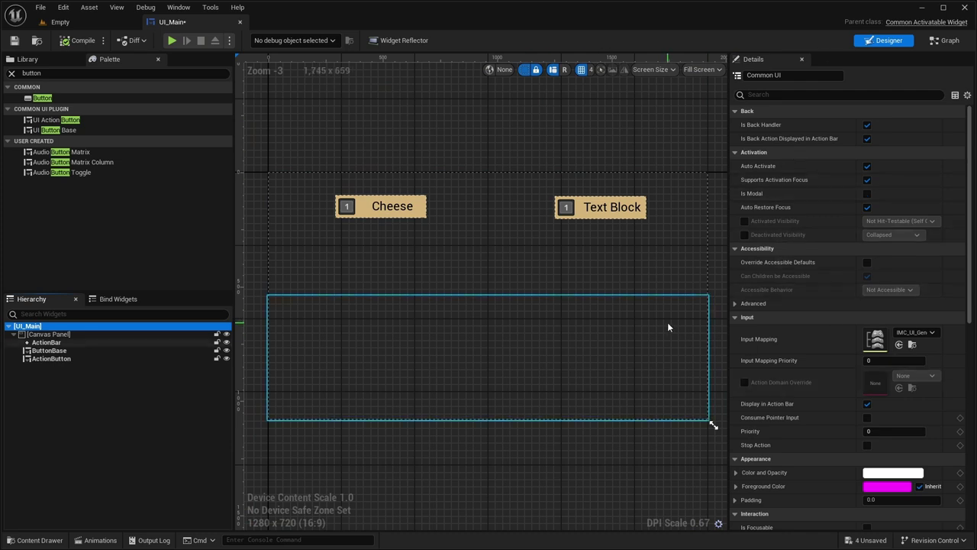
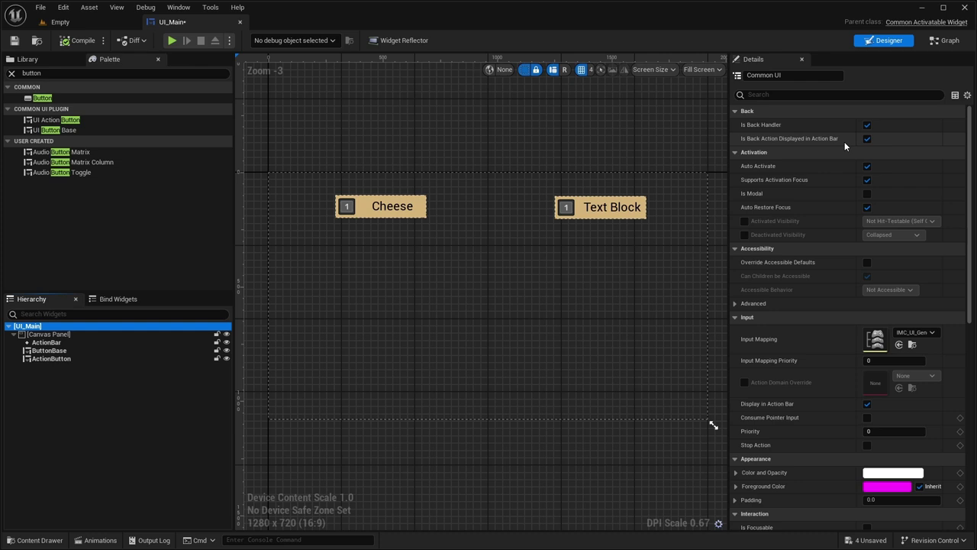
pyautogui.scroll(-1, 858, 160)
pyautogui.scroll(-1, 863, 167)
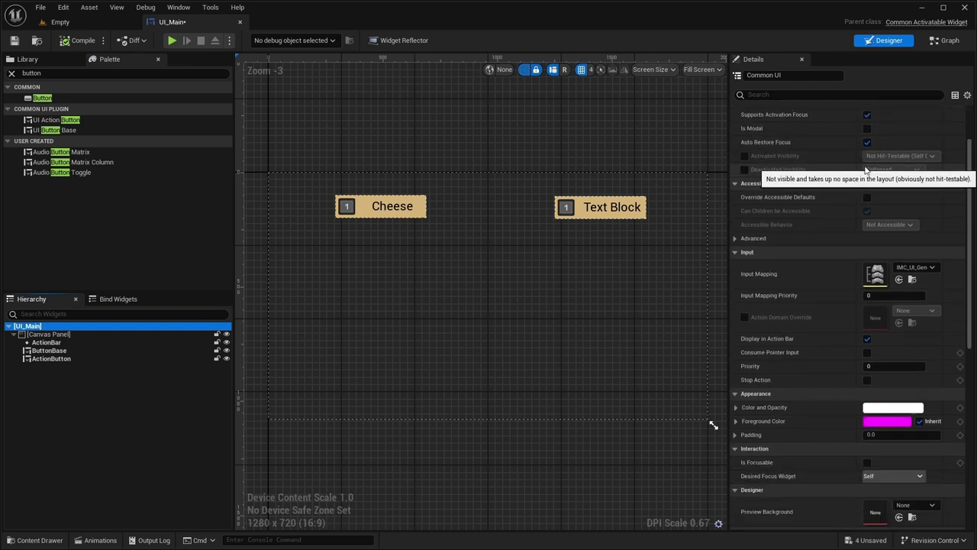
pyautogui.scroll(-2, 794, 302)
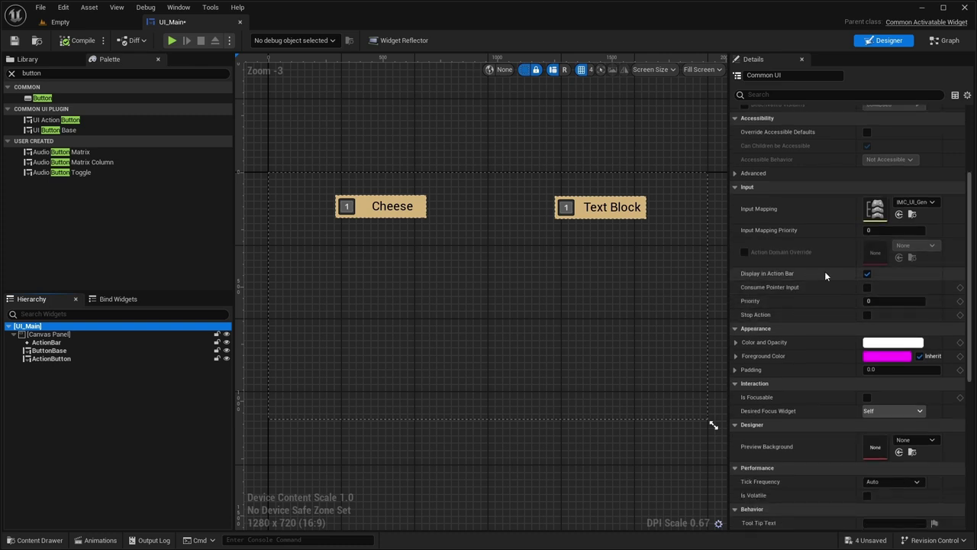
pyautogui.click(867, 397)
pyautogui.click(894, 410)
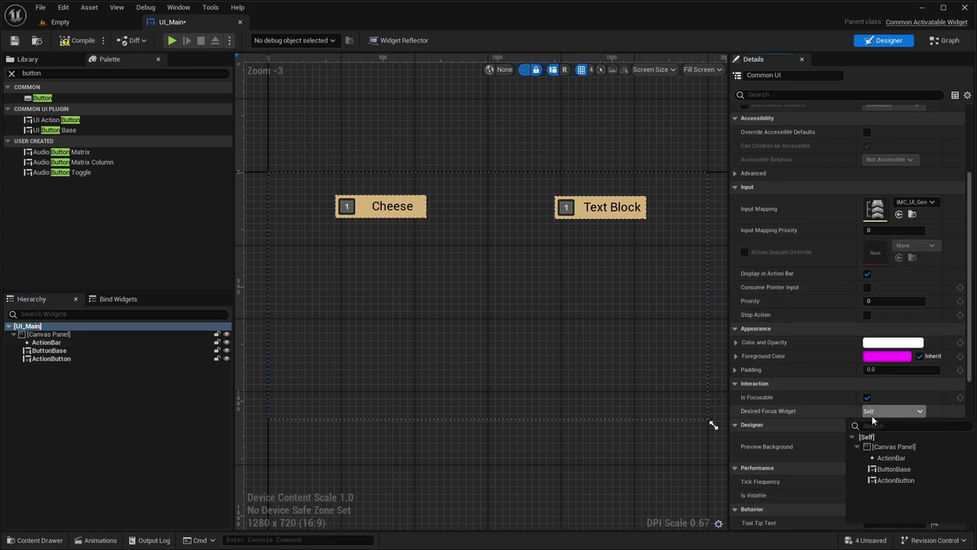
pyautogui.click(912, 469)
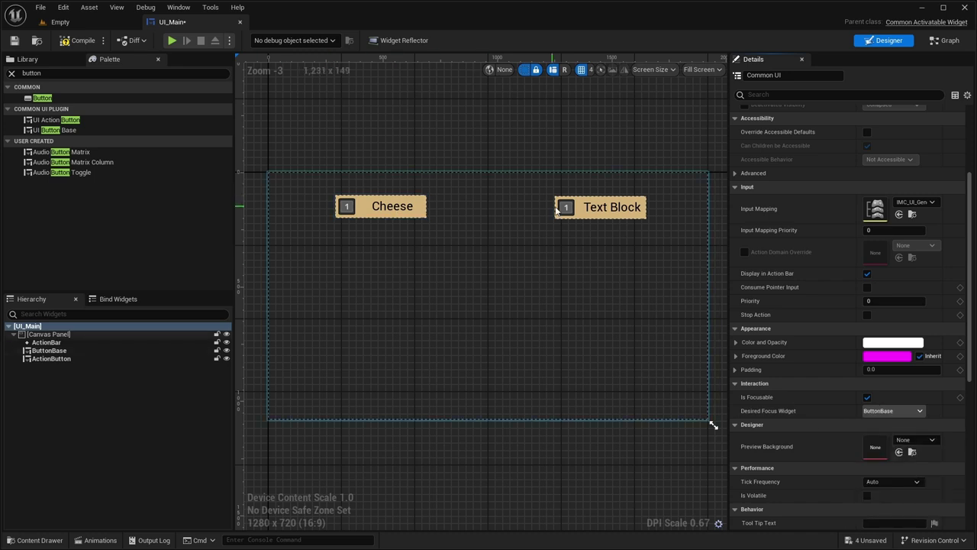
pyautogui.click(80, 40)
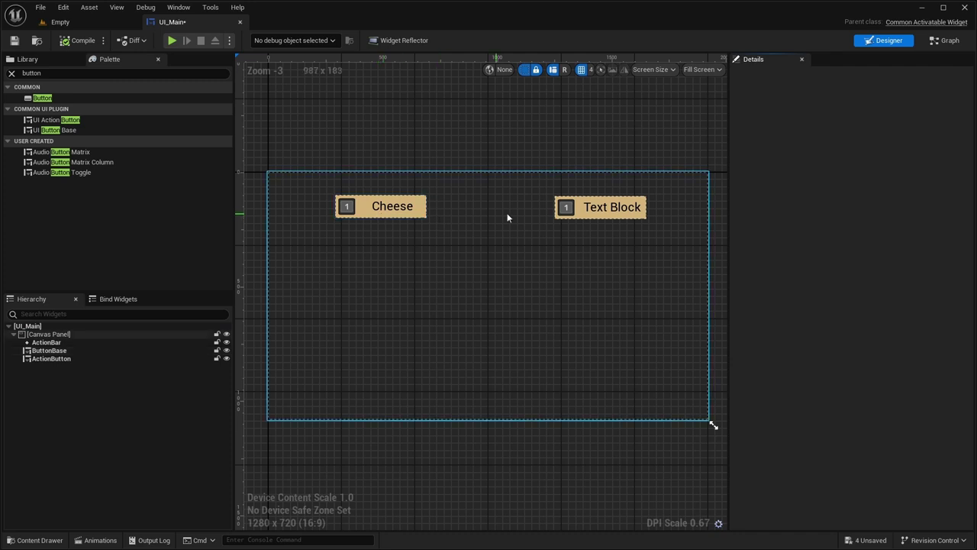
# Select the ActionButton on the canvas and spread its anchors out to the button's corners.
pyautogui.click(600, 207)
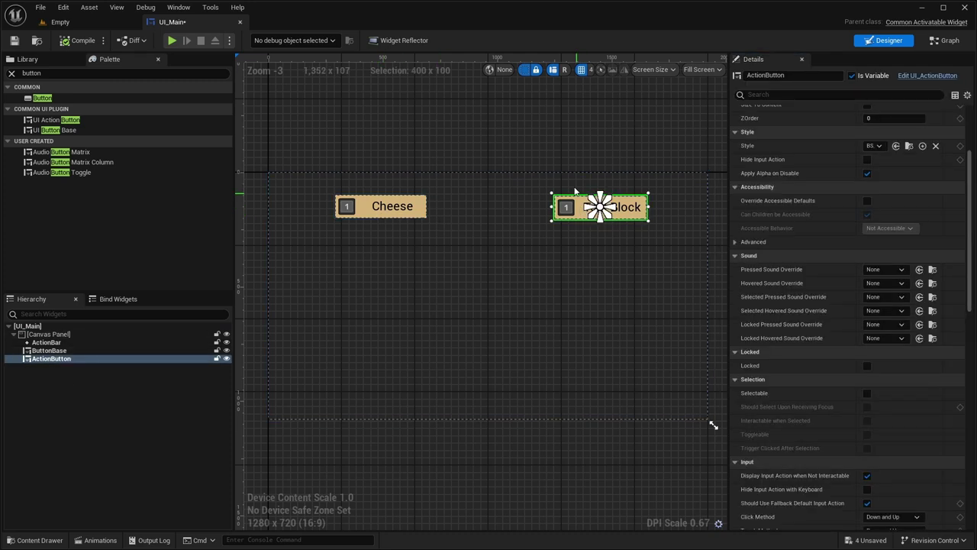
pyautogui.click(539, 115)
pyautogui.scroll(3, 509, 122)
pyautogui.click(565, 231)
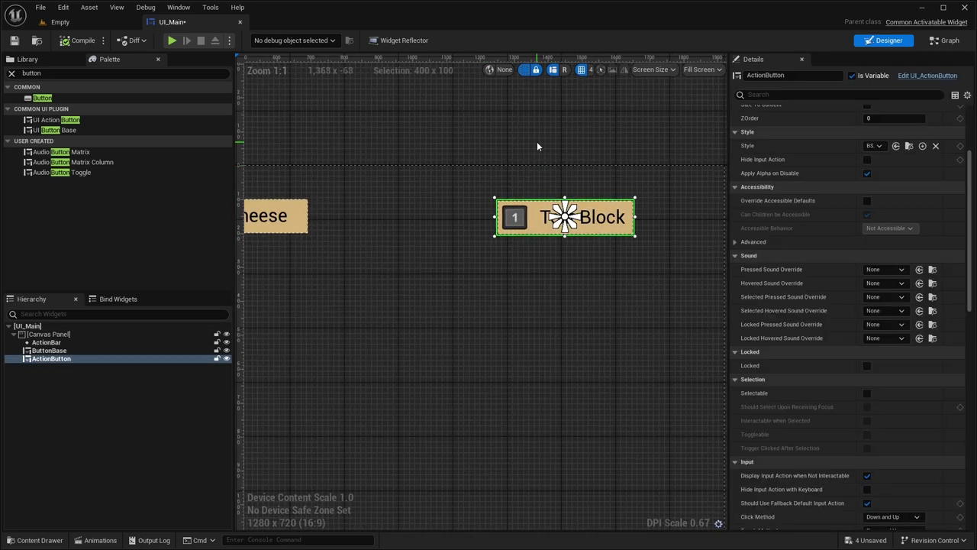
pyautogui.moveTo(563, 215); pyautogui.dragTo(638, 237)
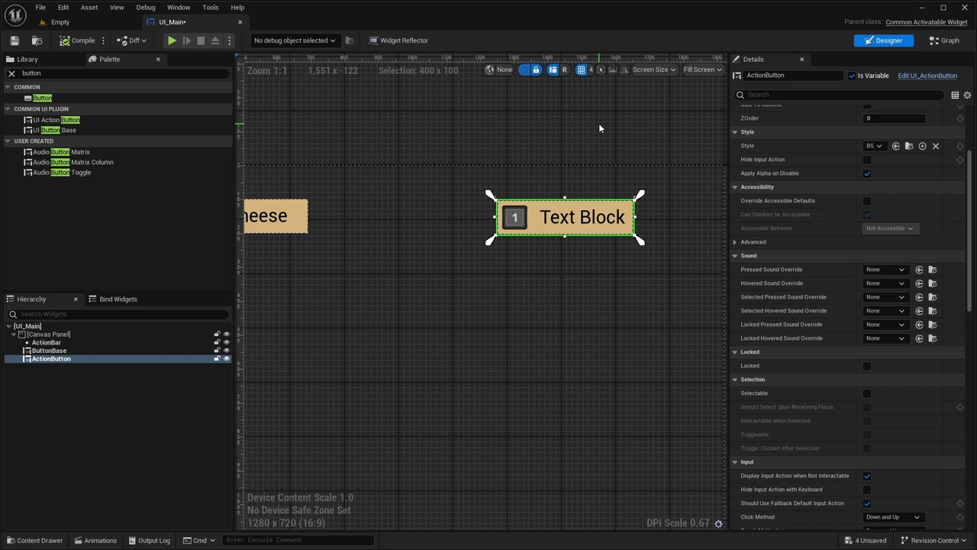
pyautogui.scroll(-3, 448, 209)
pyautogui.moveTo(425, 143); pyautogui.dragTo(654, 235, button='right')
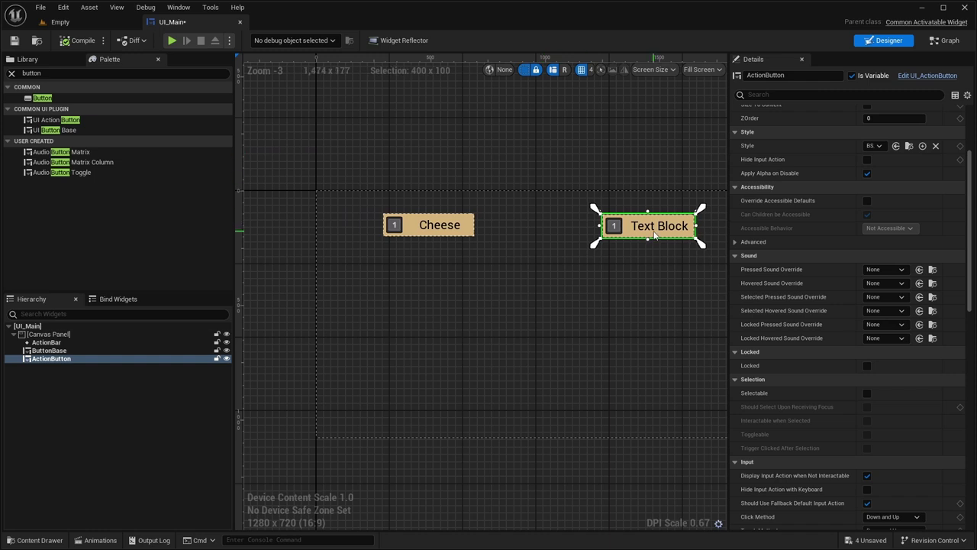
# Set the ActionButton's slot offsets to 0 and anchor it at the canvas's upper-left corner.
pyautogui.scroll(3, 782, 214)
pyautogui.click(878, 207)
pyautogui.write('0')
pyautogui.click(885, 193)
pyautogui.write('0')
pyautogui.press('Return')
pyautogui.click(880, 166)
pyautogui.write('0')
pyautogui.press('Return')
pyautogui.click(878, 180)
pyautogui.write('0')
pyautogui.click(892, 152)
pyautogui.click(857, 173)
# Set the ActionButton's Position X, Position Y, Size X and Size Y to 0.
pyautogui.click(886, 165)
pyautogui.write('0')
pyautogui.press('Return')
pyautogui.click(885, 180)
pyautogui.write('0')
pyautogui.press('Return')
pyautogui.click(886, 193)
pyautogui.write('0')
pyautogui.press('Tab')
pyautogui.write('0')
pyautogui.press('Return')
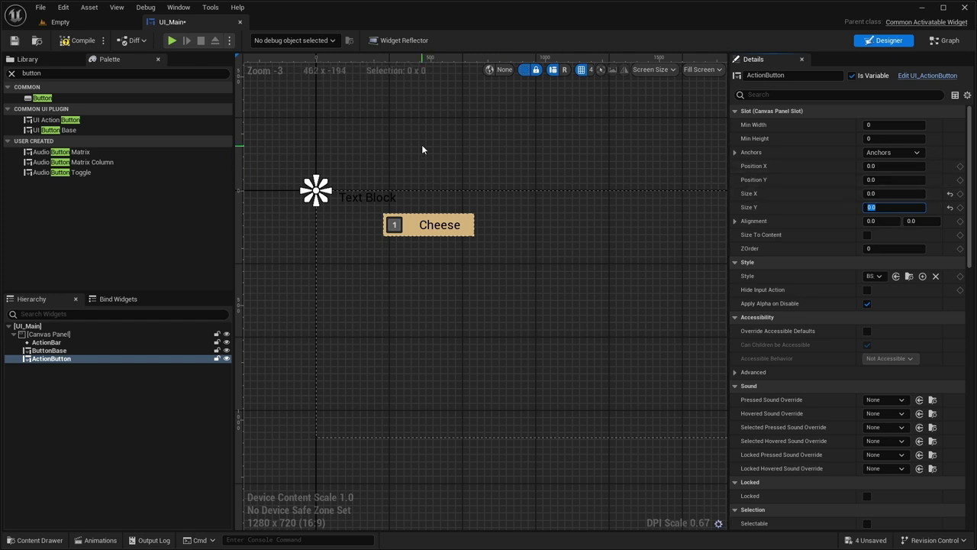
# Run the game preview, try the action bar's Tab Right entry and stop playing.
pyautogui.moveTo(359, 122); pyautogui.dragTo(352, 116, button='right')
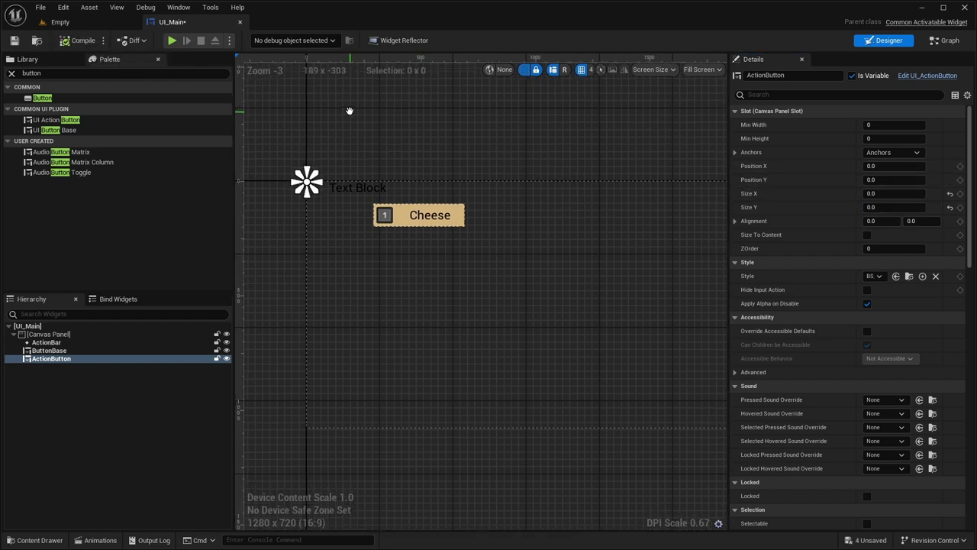
pyautogui.click(172, 40)
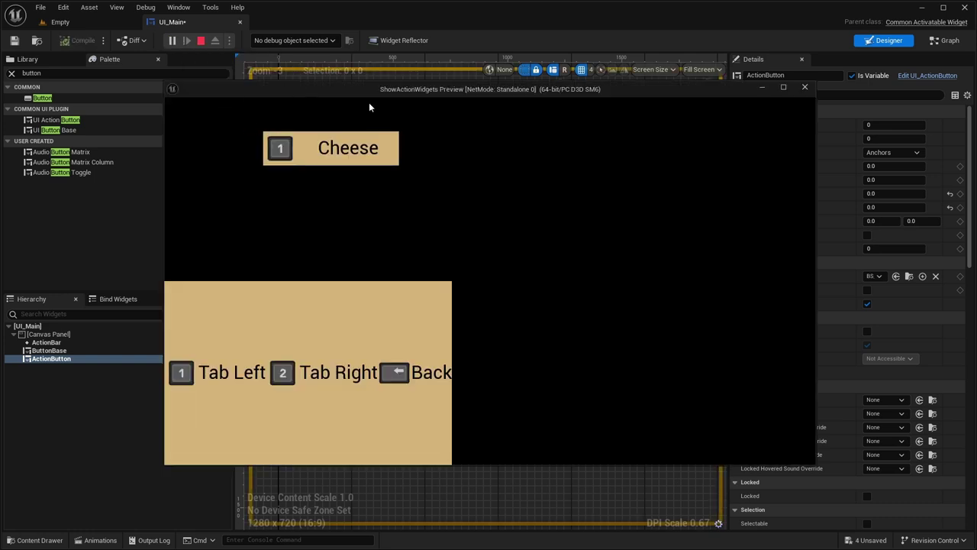
pyautogui.click(329, 358)
pyautogui.click(200, 40)
# Find the widget assigned as the ActionBar's Action Button Class and open UI_ActionButton for editing.
pyautogui.scroll(6, 313, 165)
pyautogui.moveTo(312, 164); pyautogui.dragTo(432, 191, button='right')
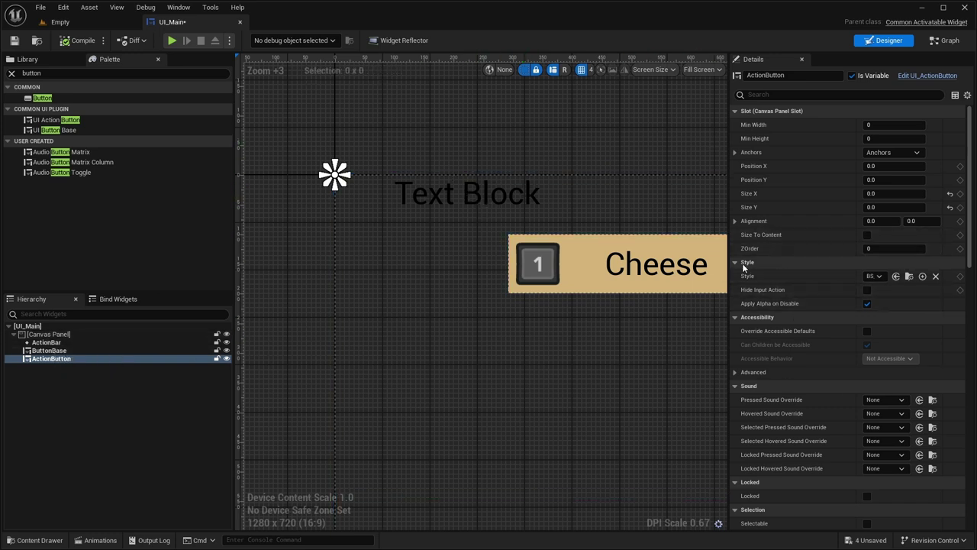
pyautogui.scroll(-5, 499, 255)
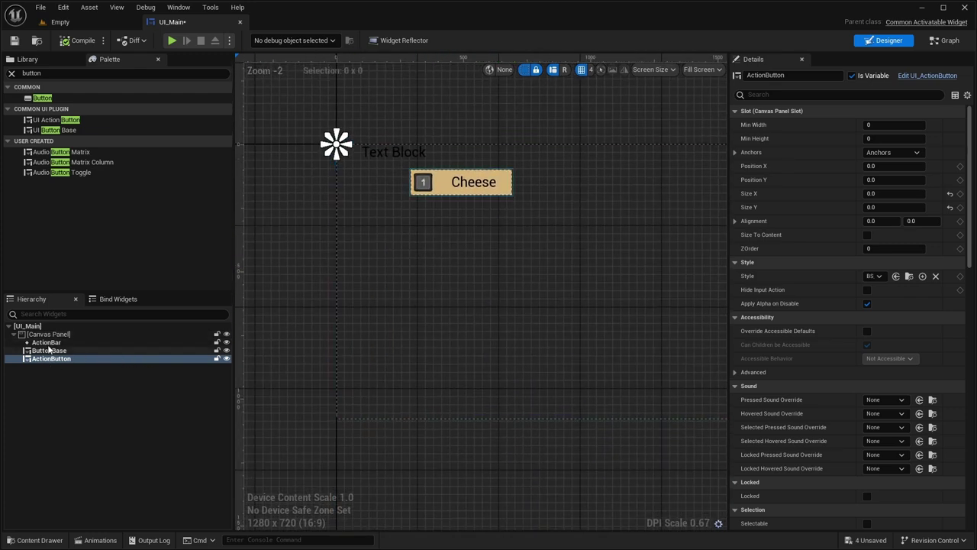
pyautogui.click(137, 342)
pyautogui.click(908, 248)
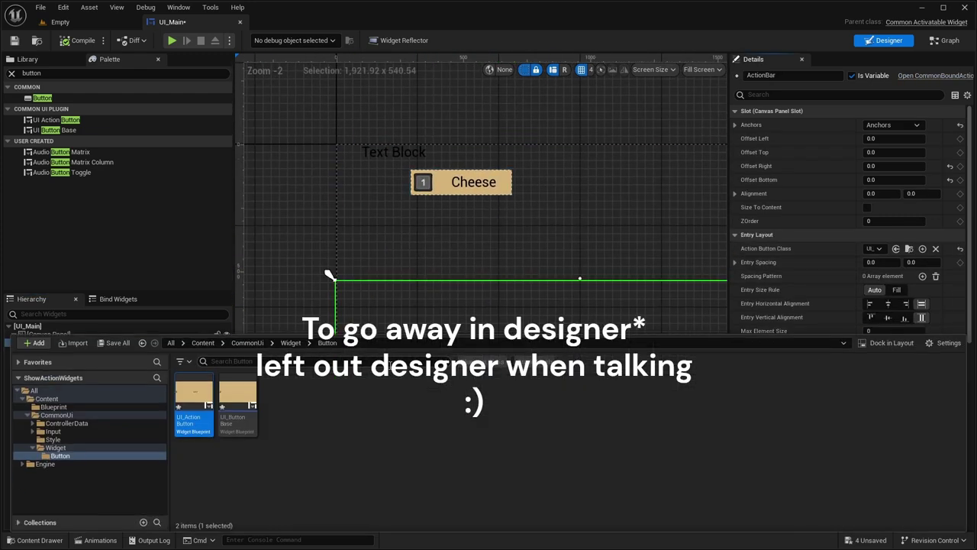
pyautogui.doubleClick(198, 390)
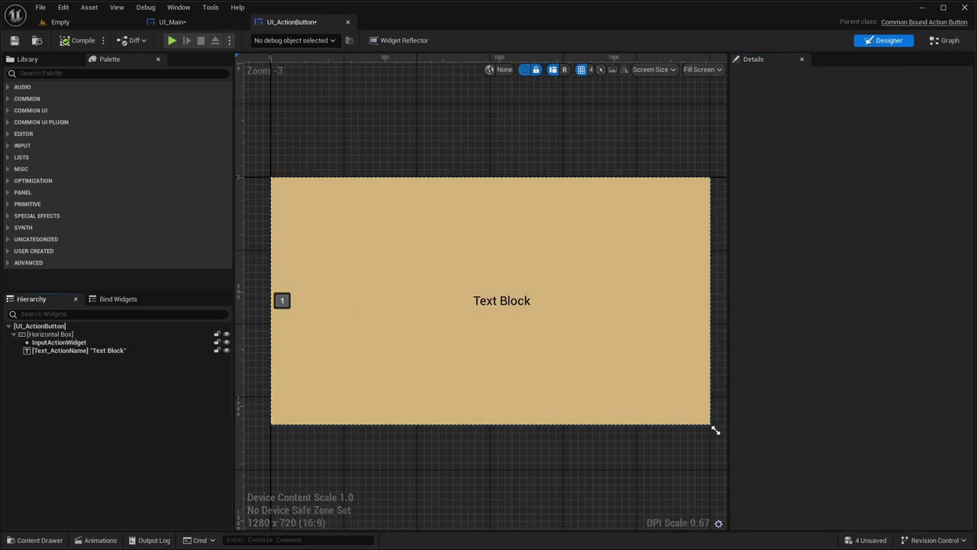
# Clear the text of Text_ActionName in UI_ActionButton and compile the widget.
pyautogui.click(54, 350)
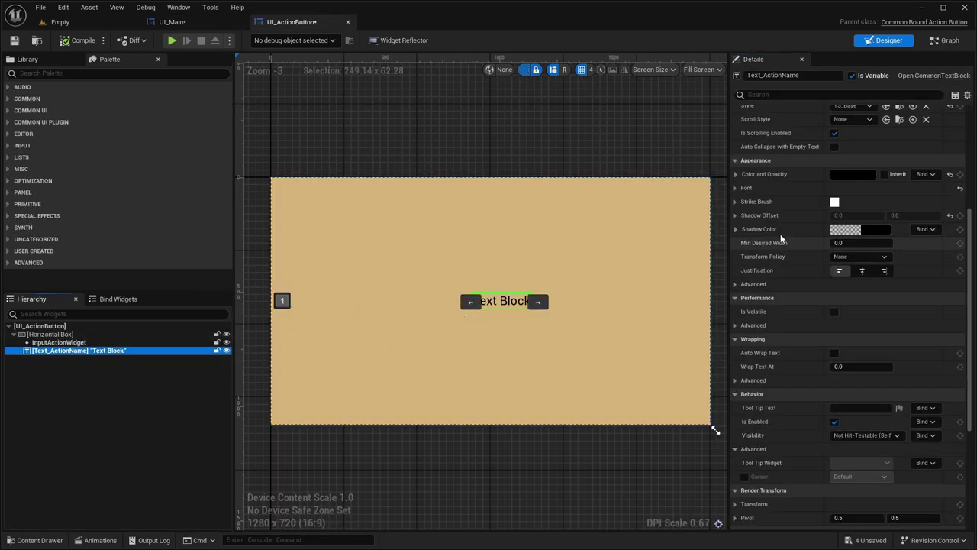
pyautogui.scroll(6, 759, 246)
pyautogui.click(832, 200)
pyautogui.rightClick(864, 192)
pyautogui.click(885, 243)
pyautogui.click(69, 42)
# Check the UI_Main layout in the designer and the game preview, and return to UI_ActionButton.
pyautogui.click(169, 22)
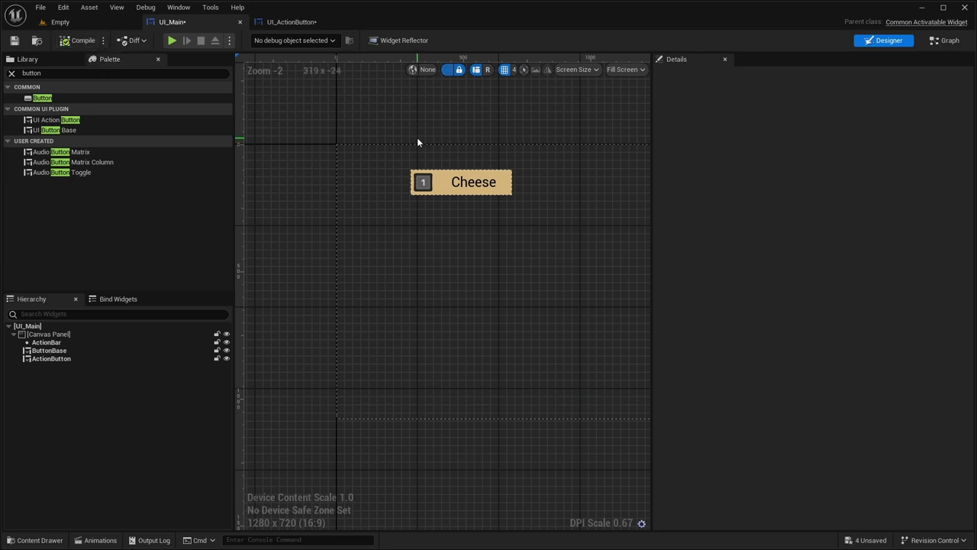
pyautogui.moveTo(411, 143); pyautogui.dragTo(356, 140, button='right')
pyautogui.scroll(-2, 382, 144)
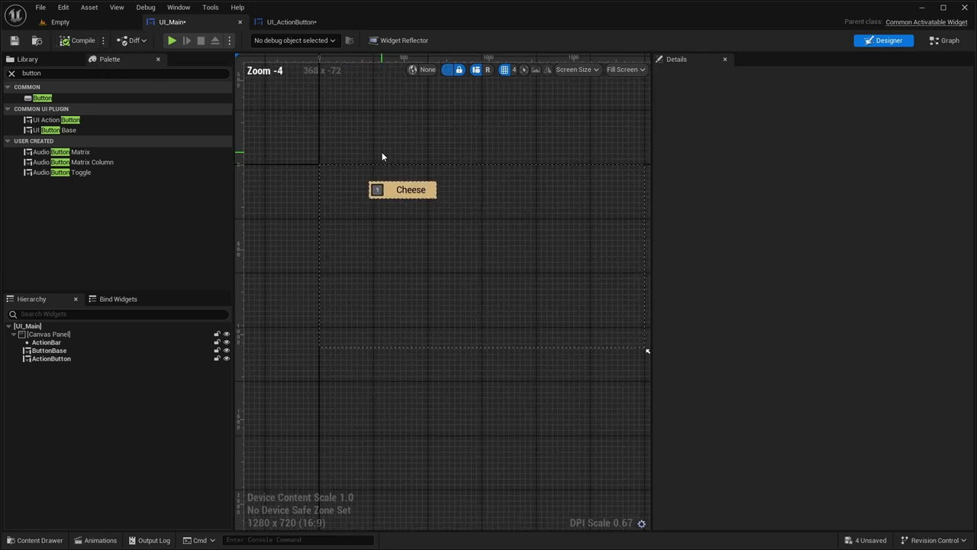
pyautogui.click(172, 40)
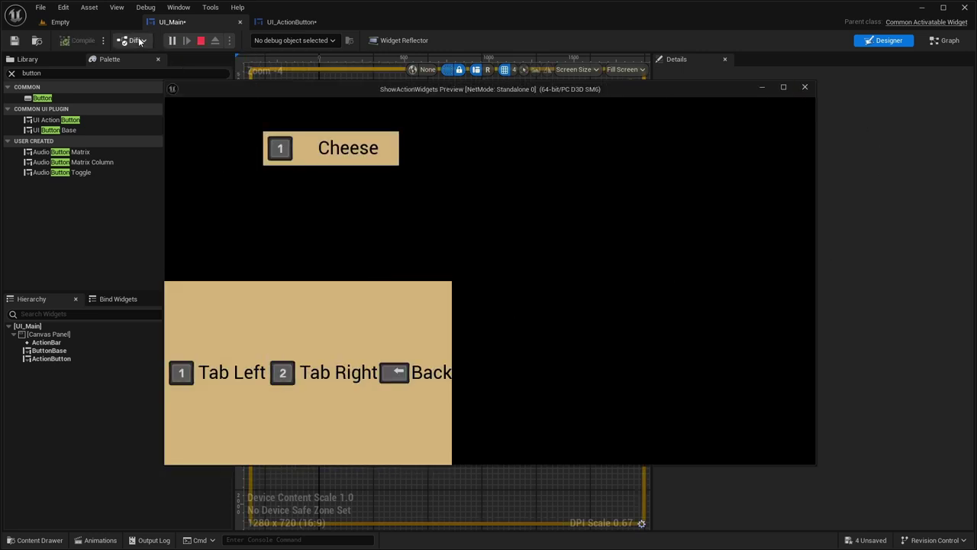
pyautogui.click(200, 41)
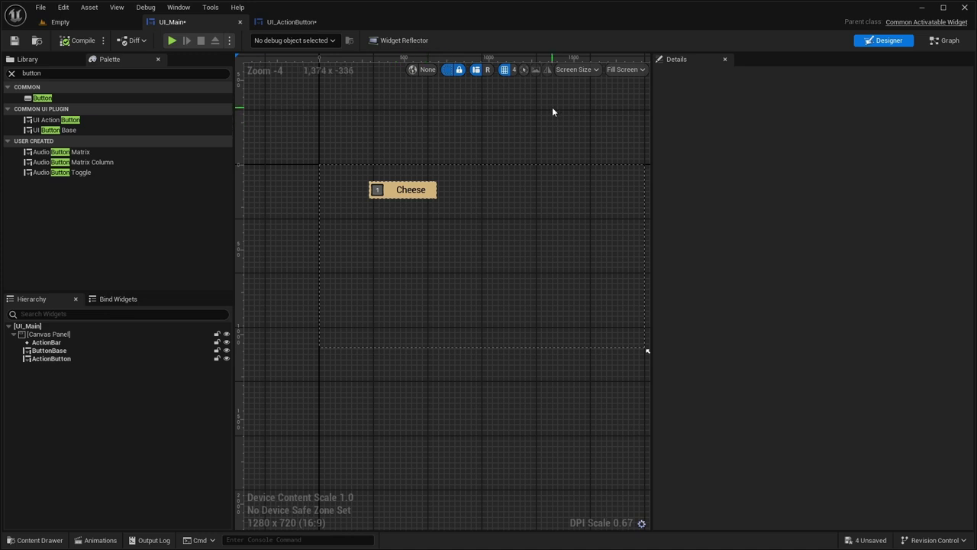
pyautogui.click(267, 27)
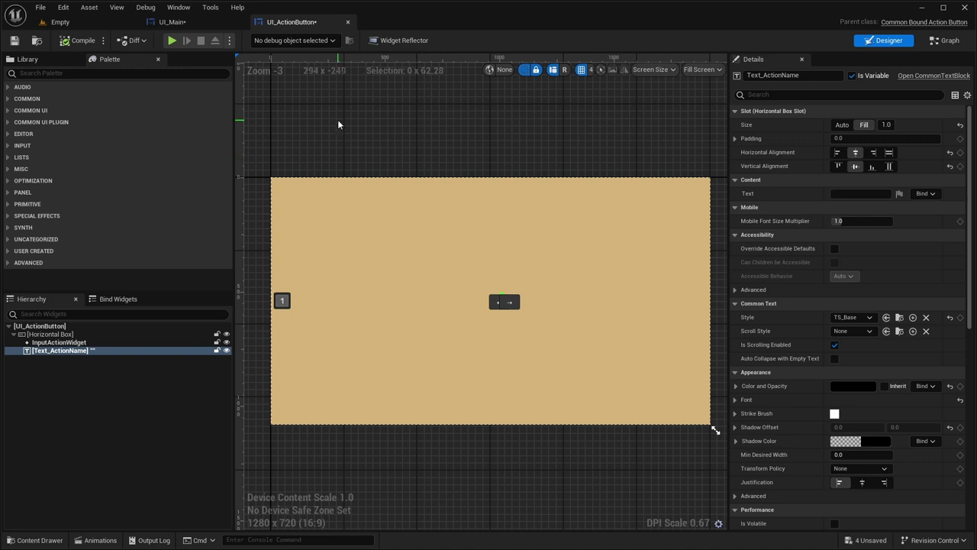
# Duplicate ButtonBase in UI_Main, place the copy beside the original and set its Triggering Enhanced Input Action to IA_UI_Print.
pyautogui.click(194, 22)
pyautogui.moveTo(394, 180); pyautogui.dragTo(389, 131, button='right')
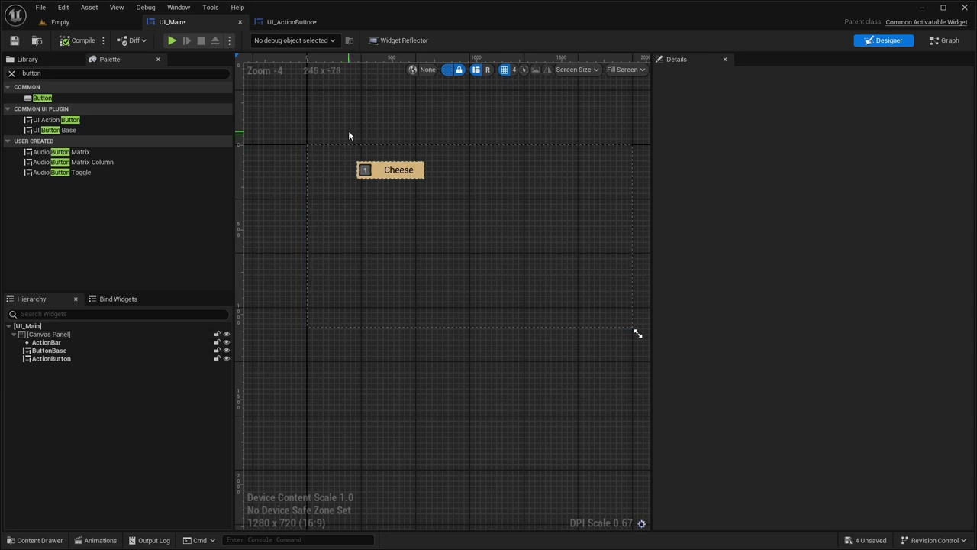
pyautogui.click(390, 170)
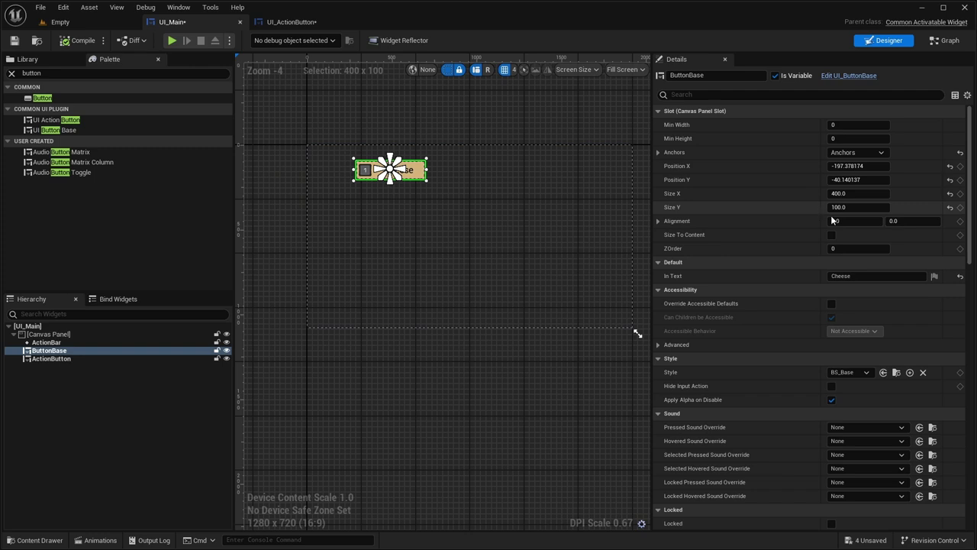
pyautogui.scroll(-3, 831, 213)
pyautogui.scroll(-1, 830, 217)
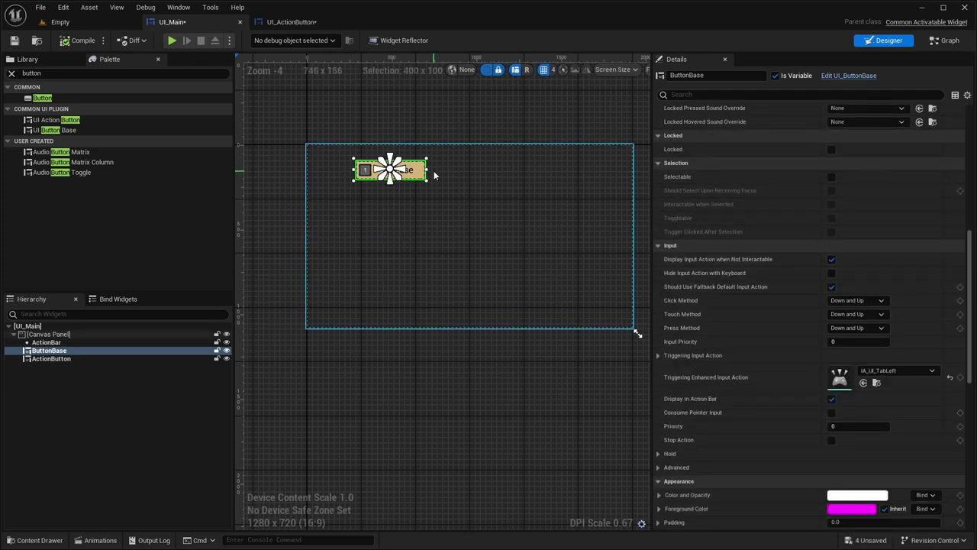
pyautogui.hotkey('ctrl', 'd')
pyautogui.moveTo(429, 177); pyautogui.dragTo(478, 169)
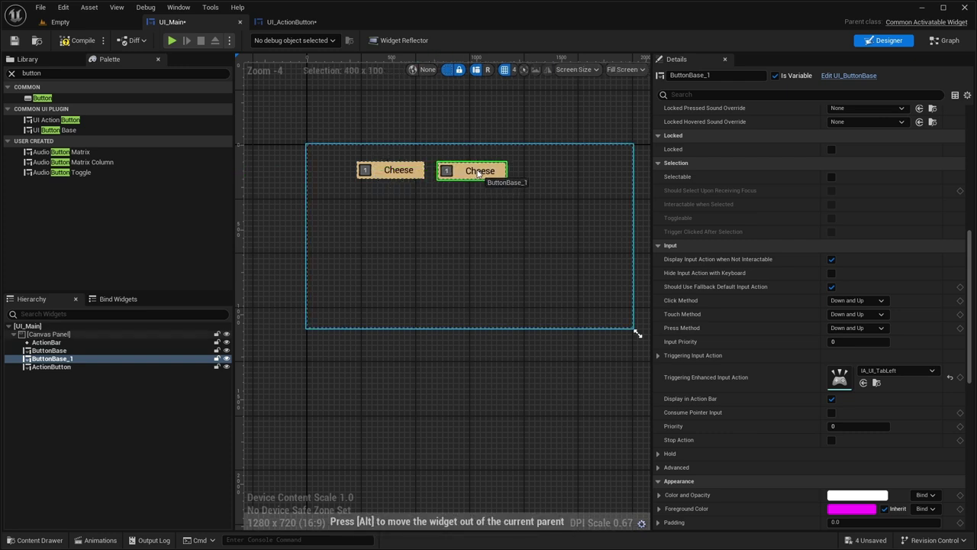
pyautogui.click(909, 366)
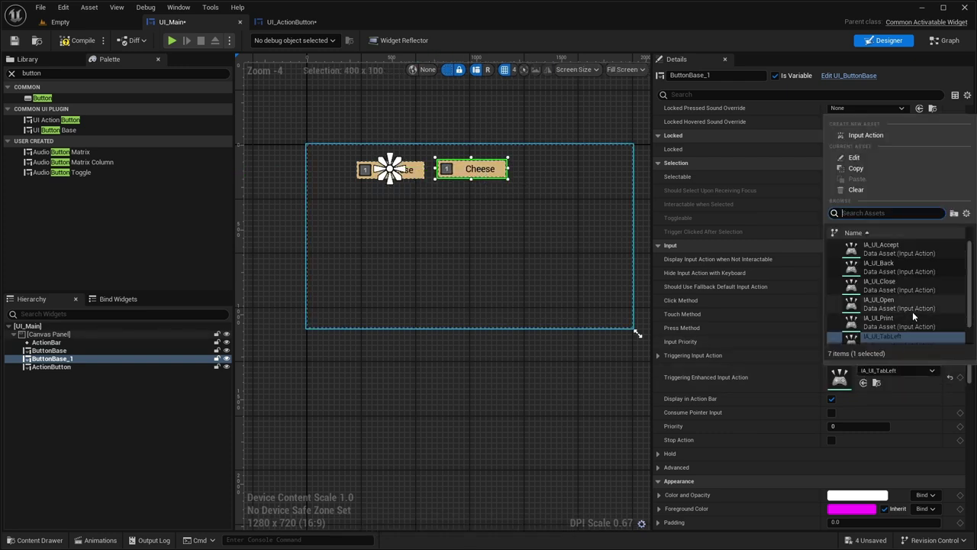
pyautogui.click(887, 316)
# Add a third button copy at the end of the row with IA_UI_Close as its triggering action, and test it in the game preview.
pyautogui.hotkey('ctrl', 'd')
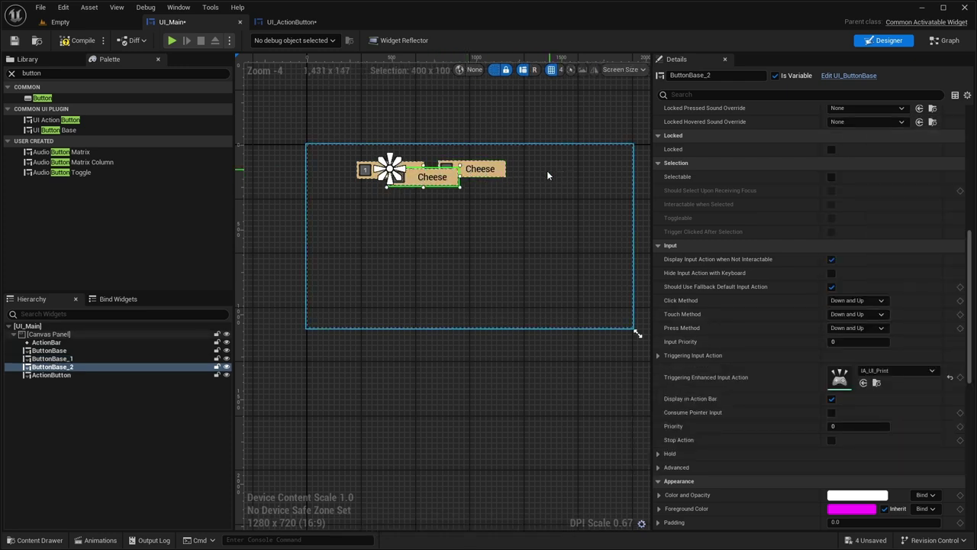
pyautogui.moveTo(432, 181); pyautogui.dragTo(563, 174)
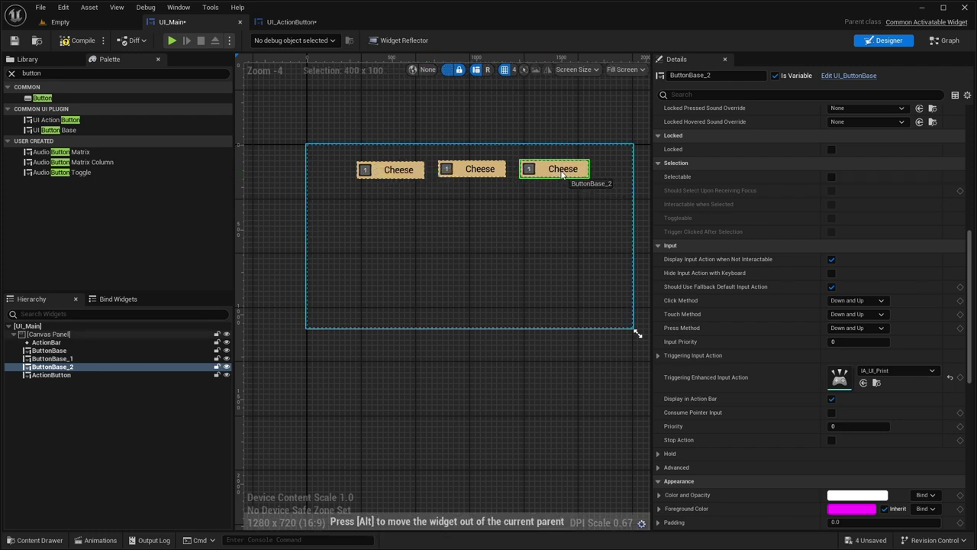
pyautogui.click(897, 370)
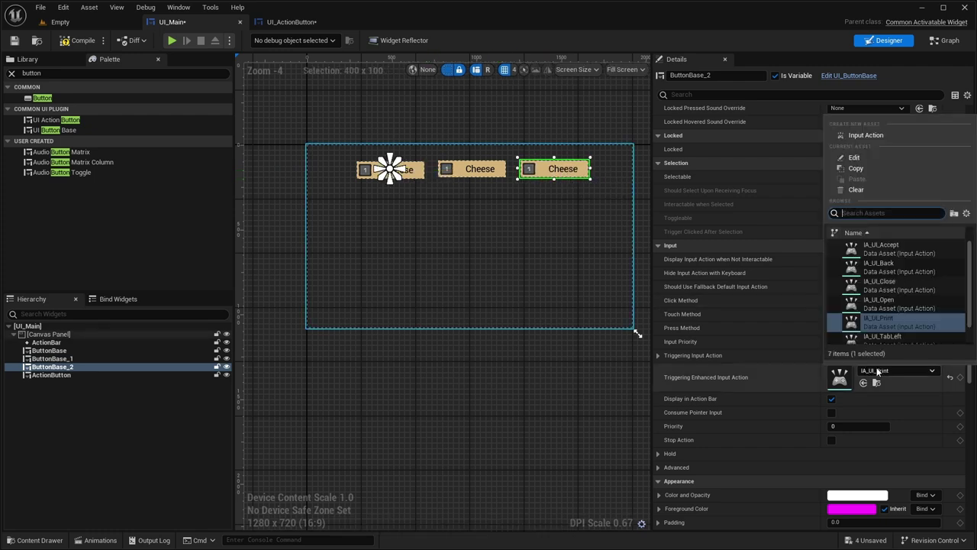
pyautogui.click(889, 287)
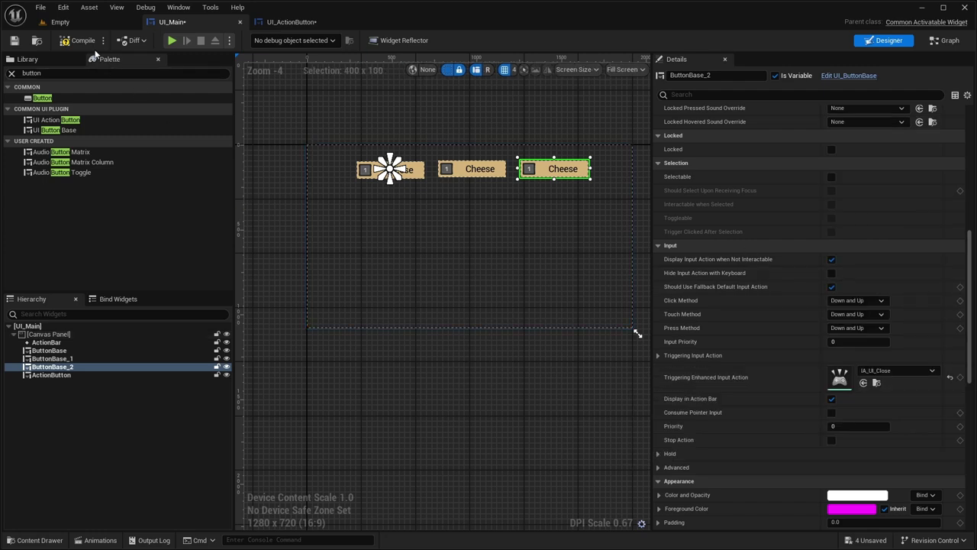
pyautogui.click(172, 40)
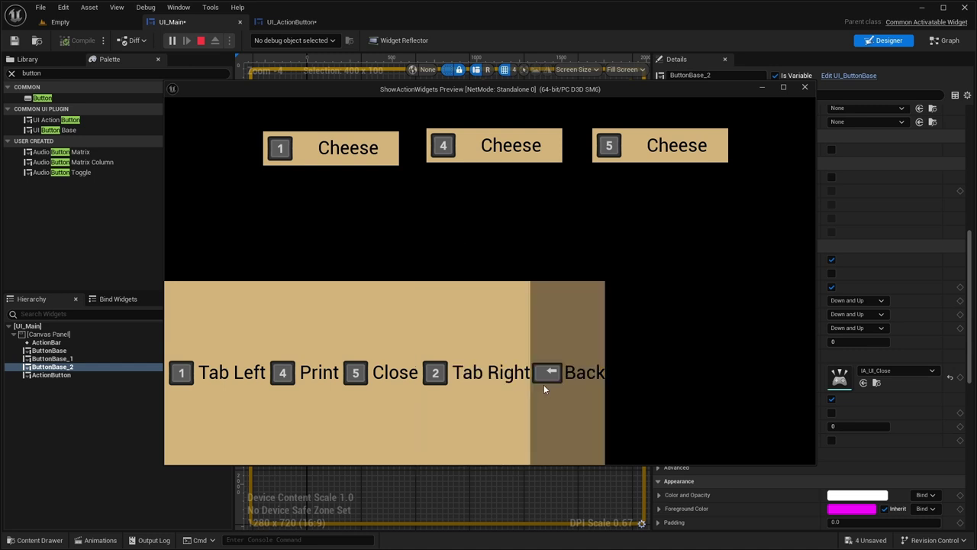
pyautogui.click(221, 44)
# Set the visibility of Text_ActionName in UI_ActionButton to Collapsed and compile the widget.
pyautogui.click(291, 21)
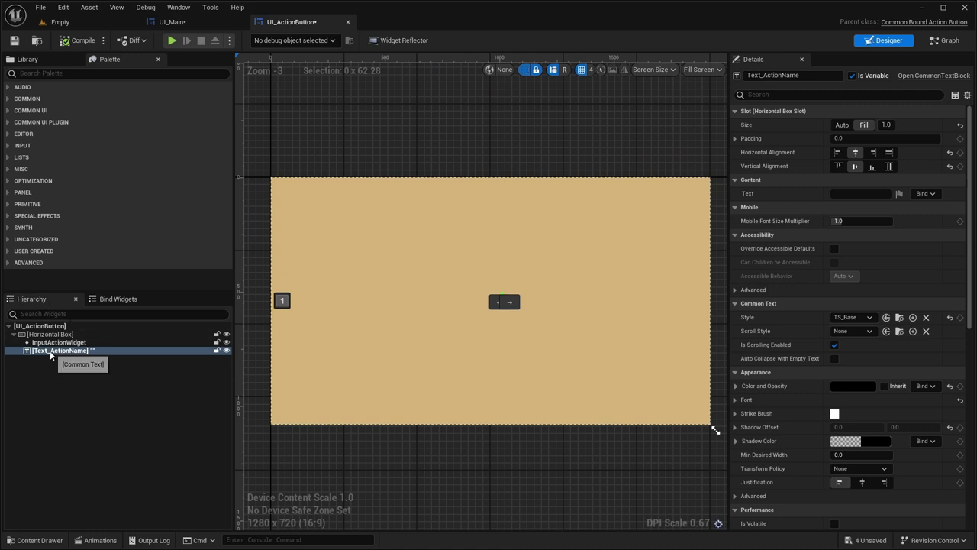
pyautogui.scroll(-6, 870, 256)
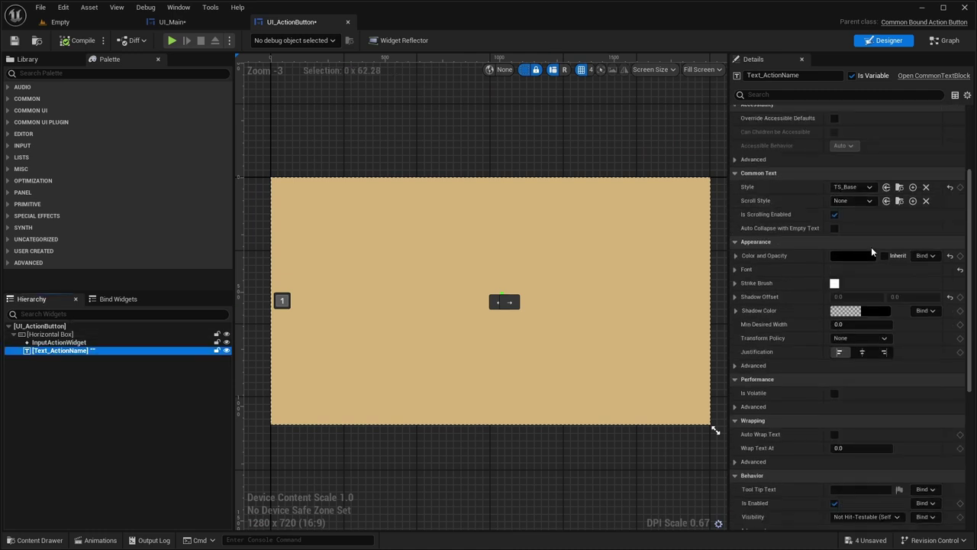
pyautogui.scroll(-3, 865, 248)
pyautogui.click(843, 289)
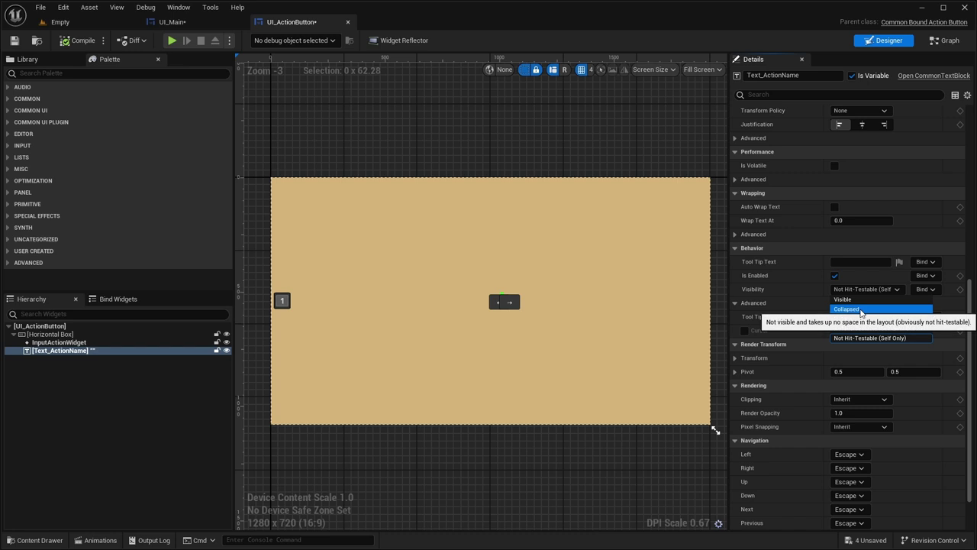
pyautogui.click(861, 309)
pyautogui.click(80, 39)
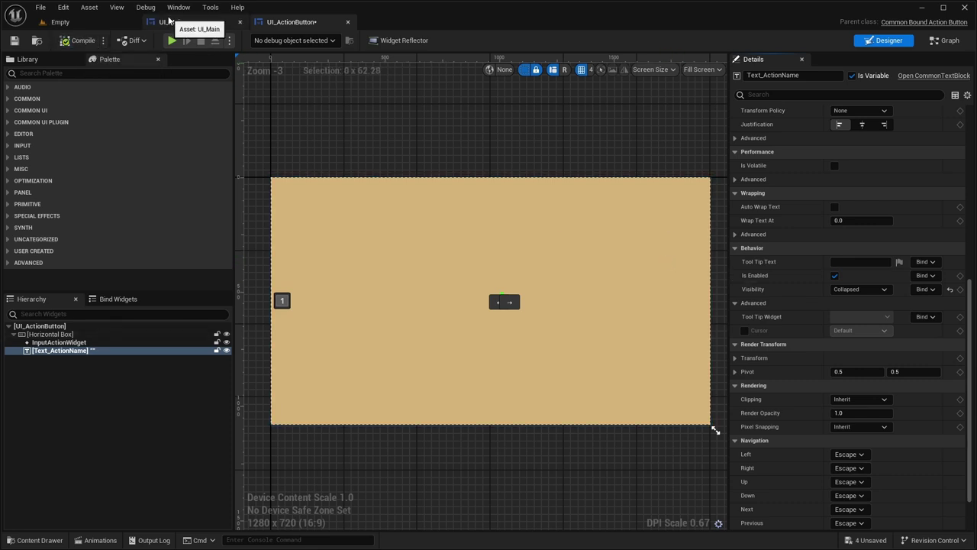
# Run the game preview from UI_Main to check the action bar with the collapsed action names, and stop playing.
pyautogui.click(166, 26)
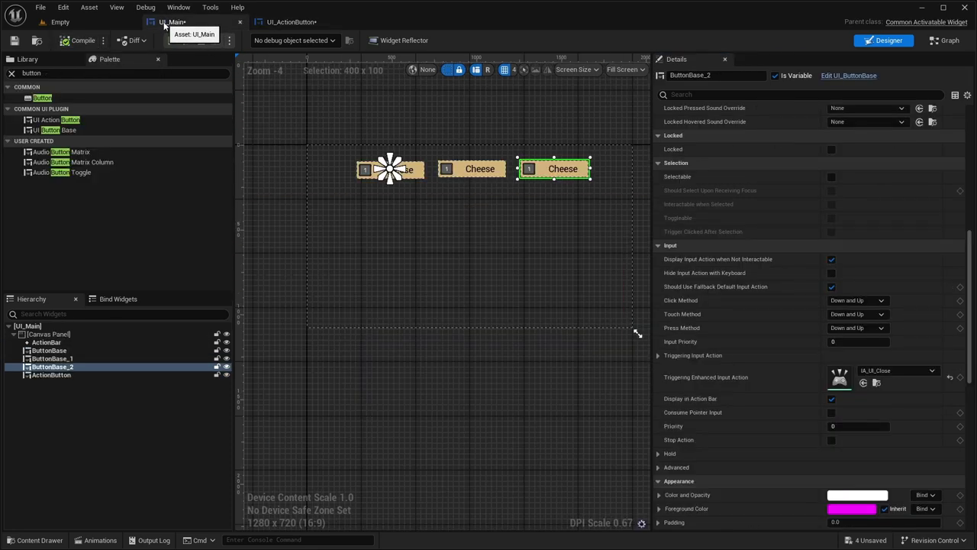
pyautogui.click(171, 40)
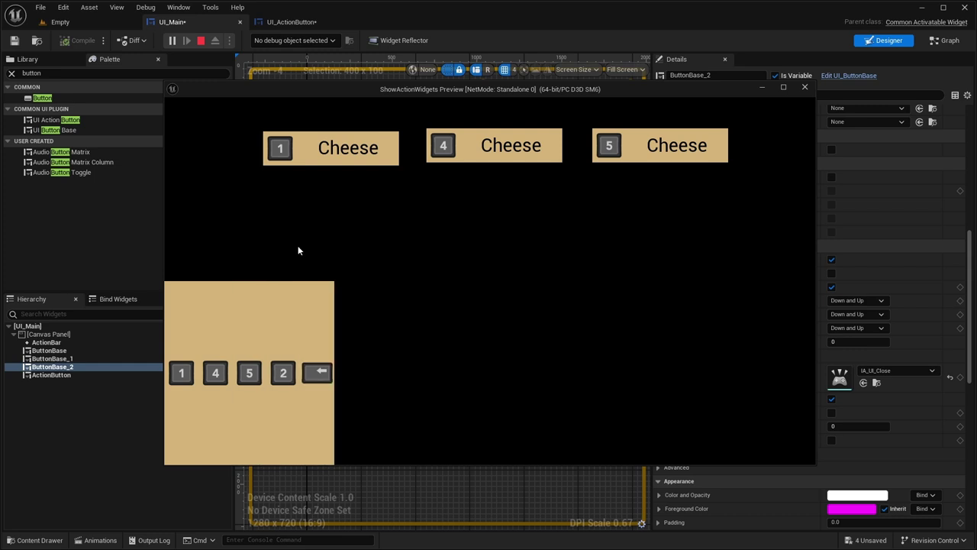
pyautogui.click(200, 41)
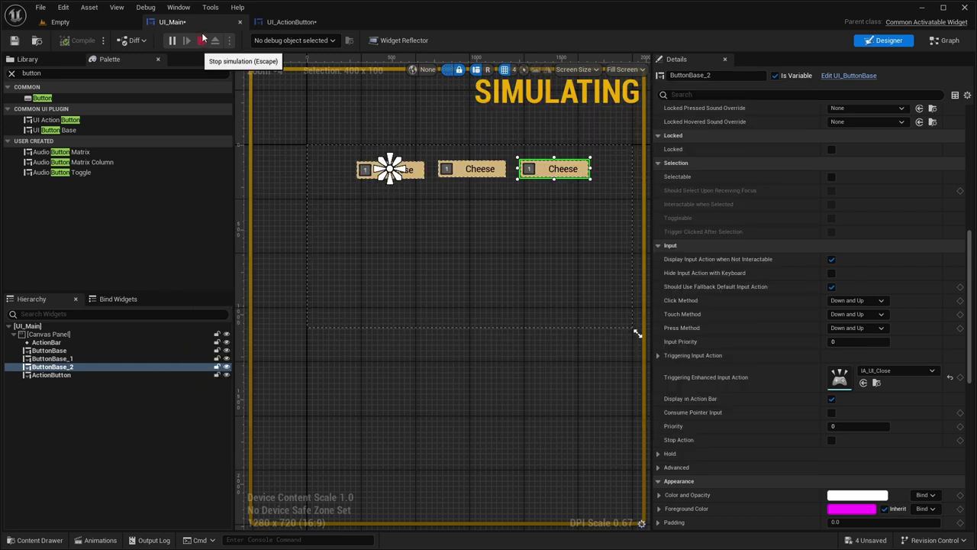
# Add an Event On Input Method Changed node to the event graph of UI_ActionButton.
pyautogui.click(291, 21)
pyautogui.scroll(-2, 774, 285)
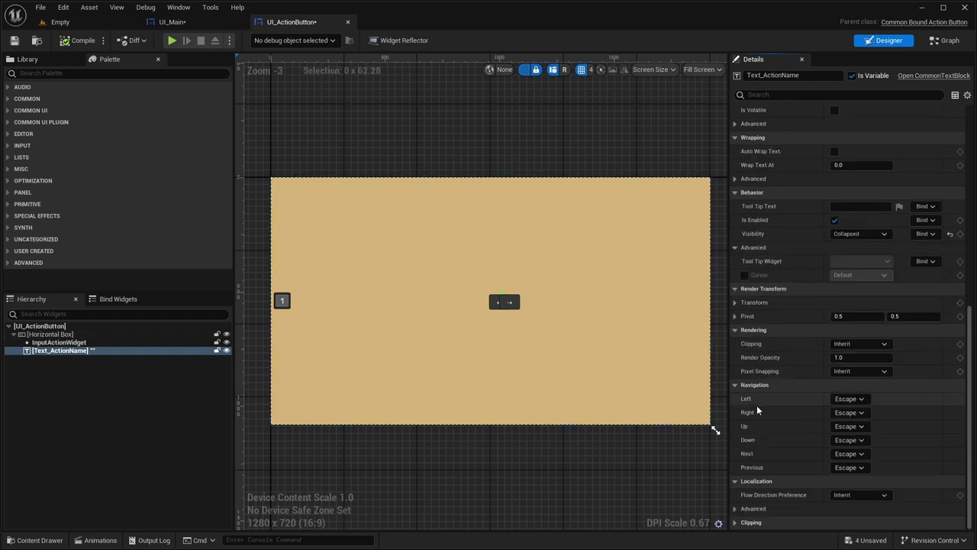
pyautogui.click(43, 326)
pyautogui.scroll(-8, 833, 226)
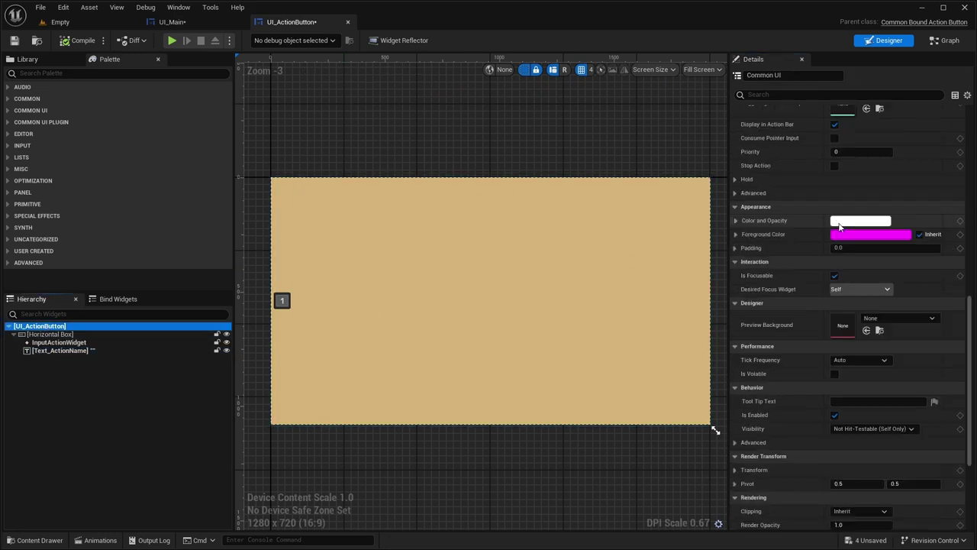
pyautogui.click(946, 40)
pyautogui.scroll(3, 516, 306)
pyautogui.rightClick(467, 273)
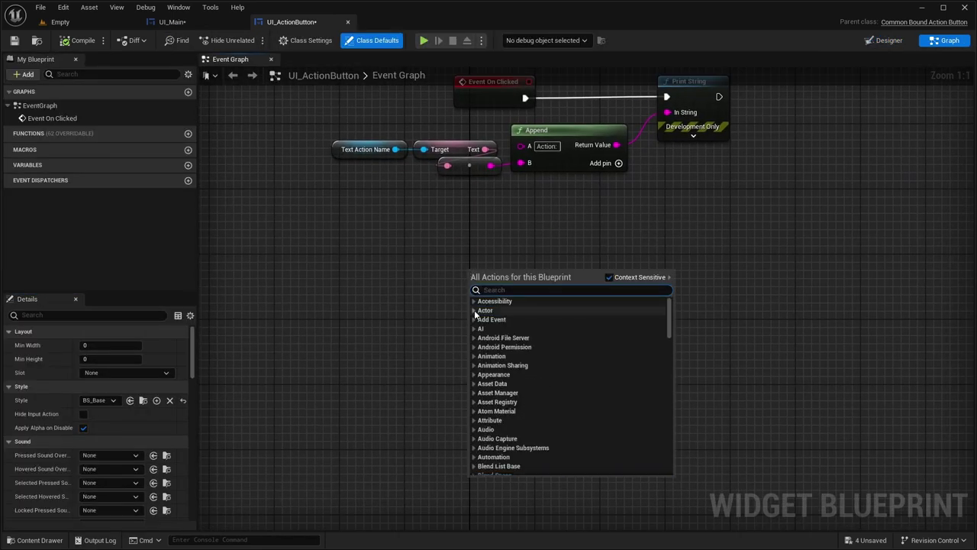
pyautogui.click(474, 310)
pyautogui.click(474, 311)
pyautogui.click(474, 319)
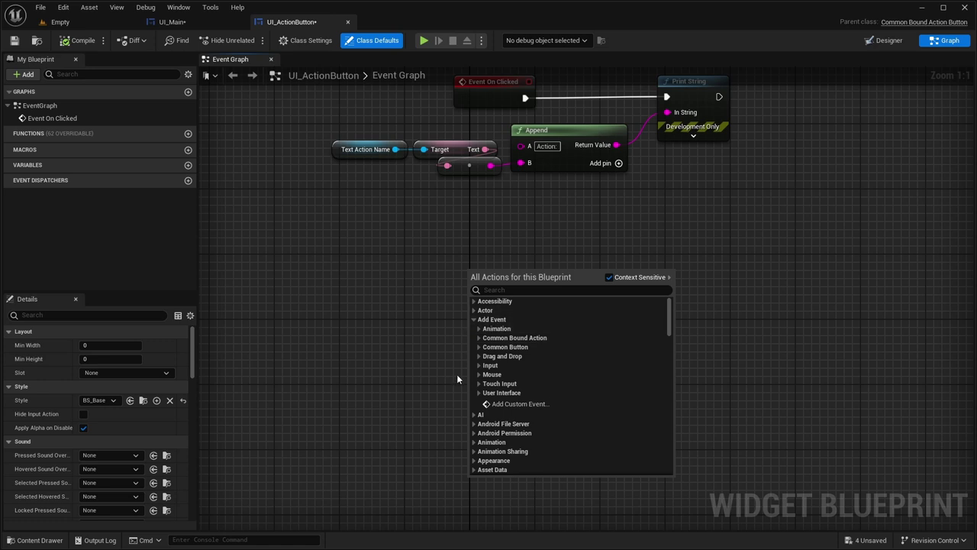
pyautogui.click(478, 366)
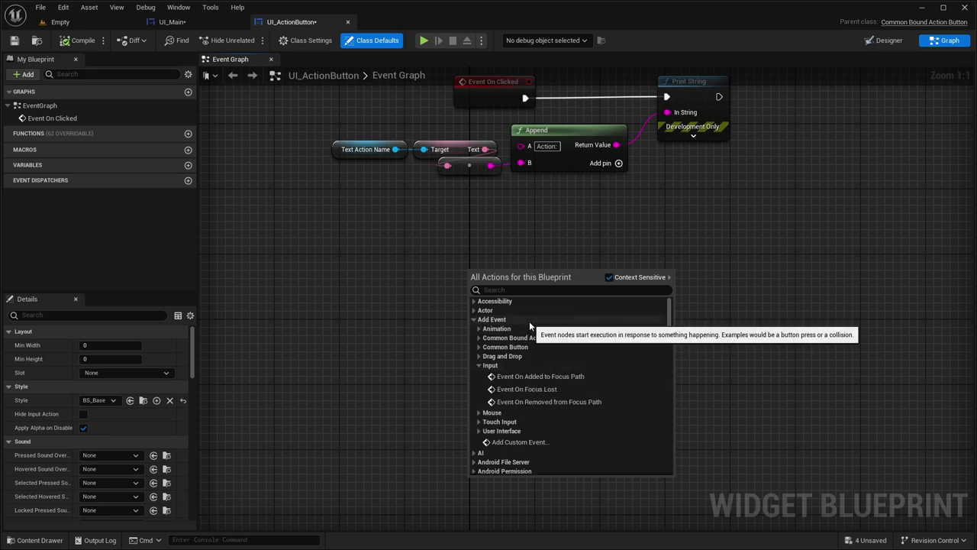
pyautogui.click(479, 348)
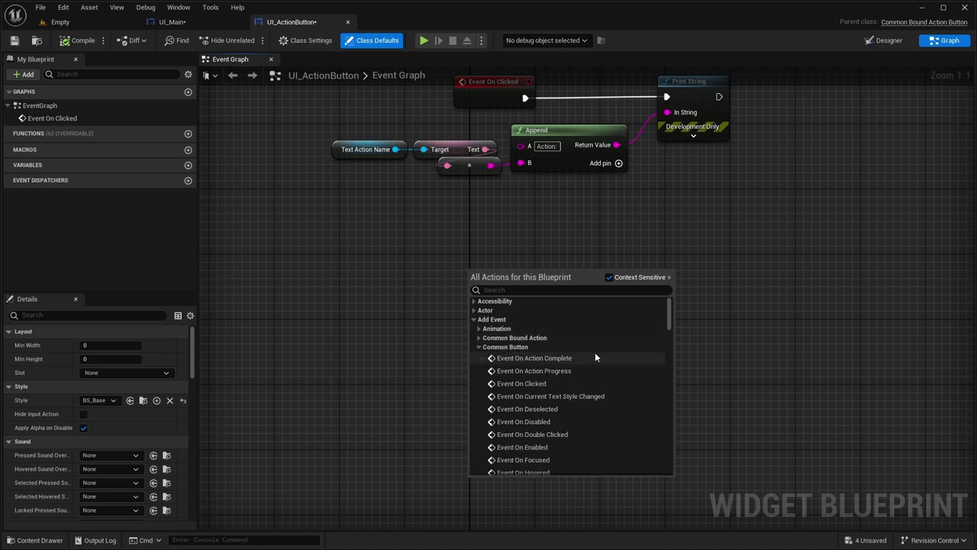
pyautogui.scroll(-5, 568, 336)
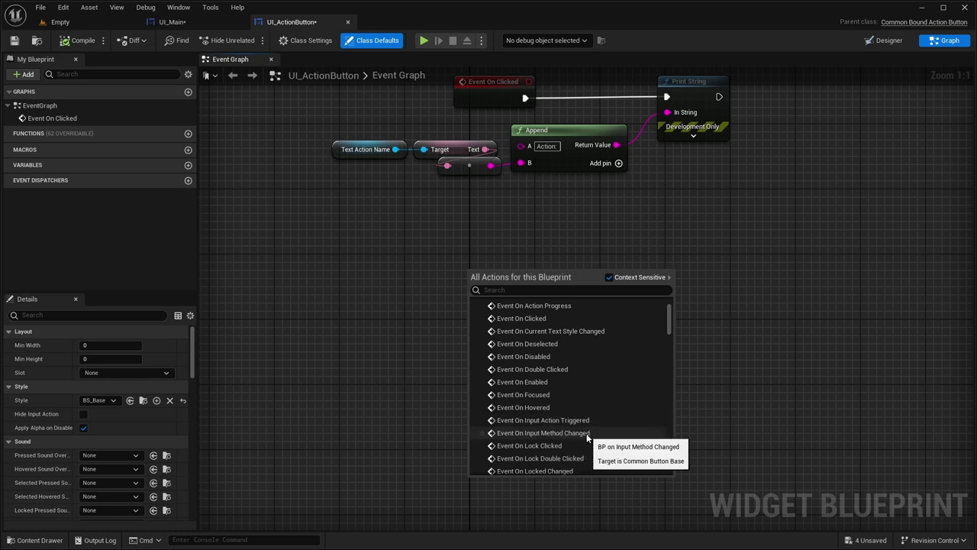
pyautogui.press('Escape')
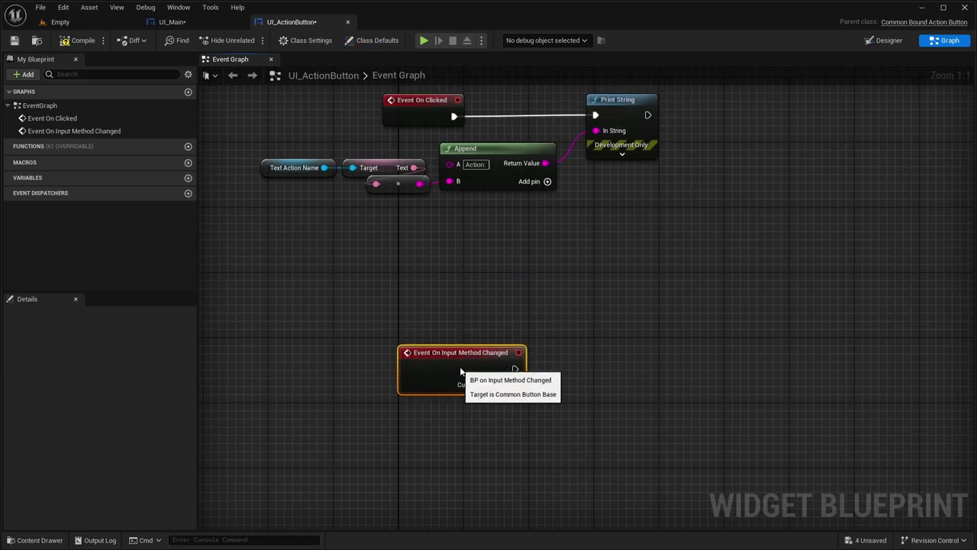
# Add a Switch on ECommonInputType driven by the event's Current Input Type and line it up beside the event.
pyautogui.moveTo(473, 329); pyautogui.dragTo(521, 333)
pyautogui.write('switch')
pyautogui.press('Return')
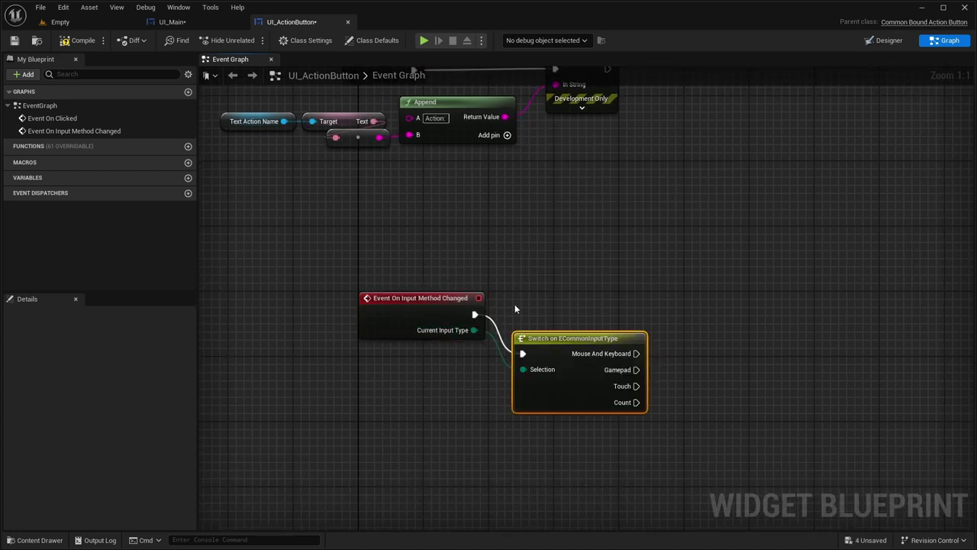
pyautogui.moveTo(588, 258); pyautogui.dragTo(466, 212, button='right')
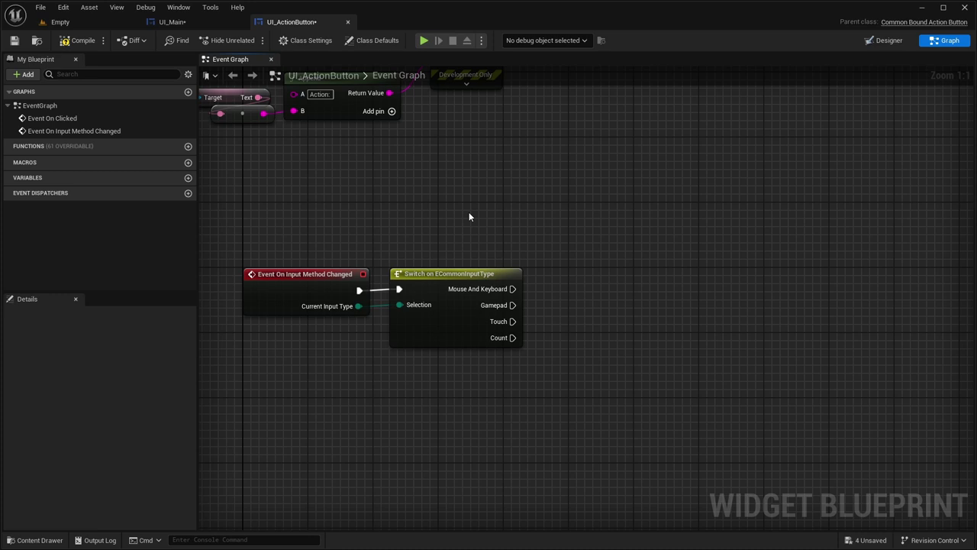
# Delete the Event On Input Method Changed and Switch on ECommonInputType nodes and compile UI_ActionButton.
pyautogui.moveTo(297, 216); pyautogui.dragTo(369, 222, button='right')
pyautogui.moveTo(295, 214); pyautogui.dragTo(645, 410)
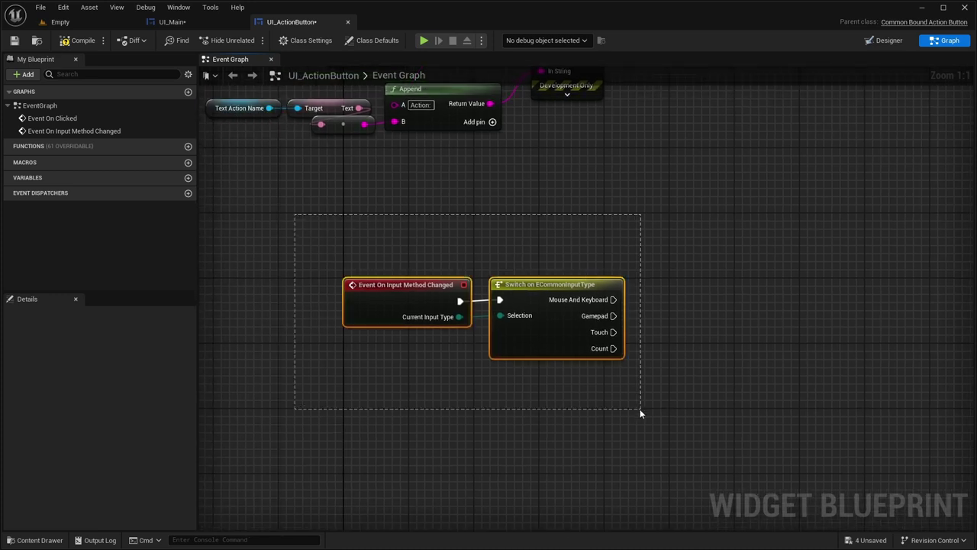
pyautogui.moveTo(562, 175); pyautogui.dragTo(557, 280, button='right')
pyautogui.press('Delete')
pyautogui.moveTo(491, 258); pyautogui.dragTo(555, 277, button='right')
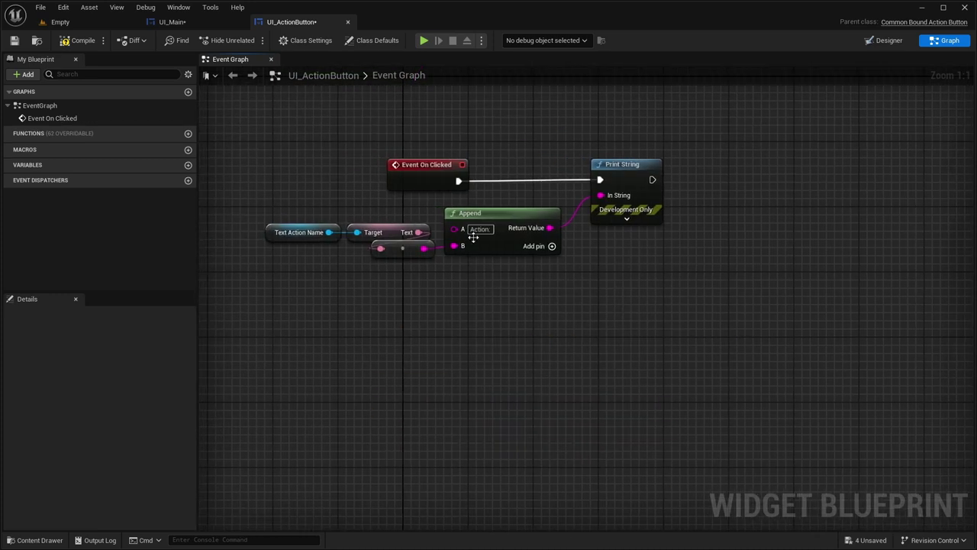
pyautogui.click(77, 40)
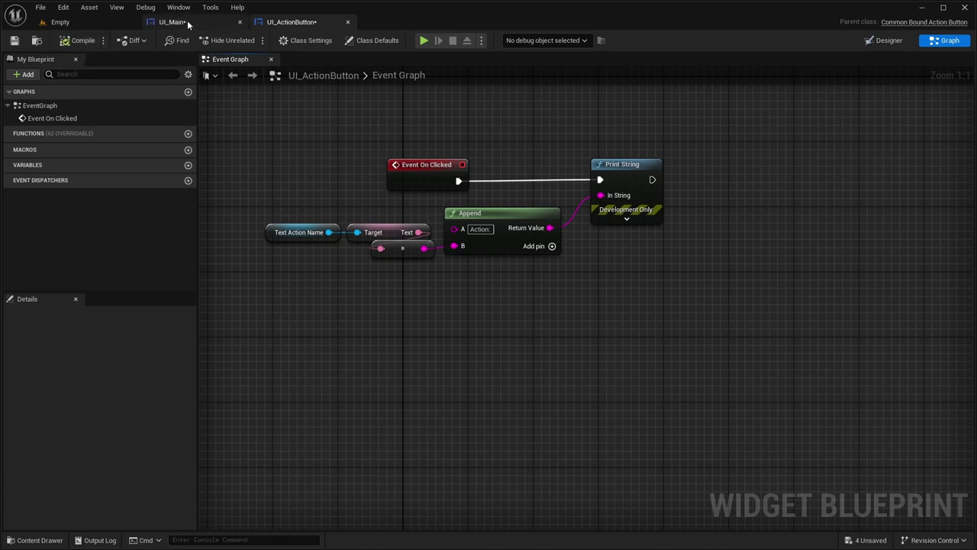
# Select the ActionBar area in UI_Main, try the action bar entries in the game preview and stop playing.
pyautogui.click(183, 21)
pyautogui.moveTo(447, 355); pyautogui.dragTo(425, 359, button='right')
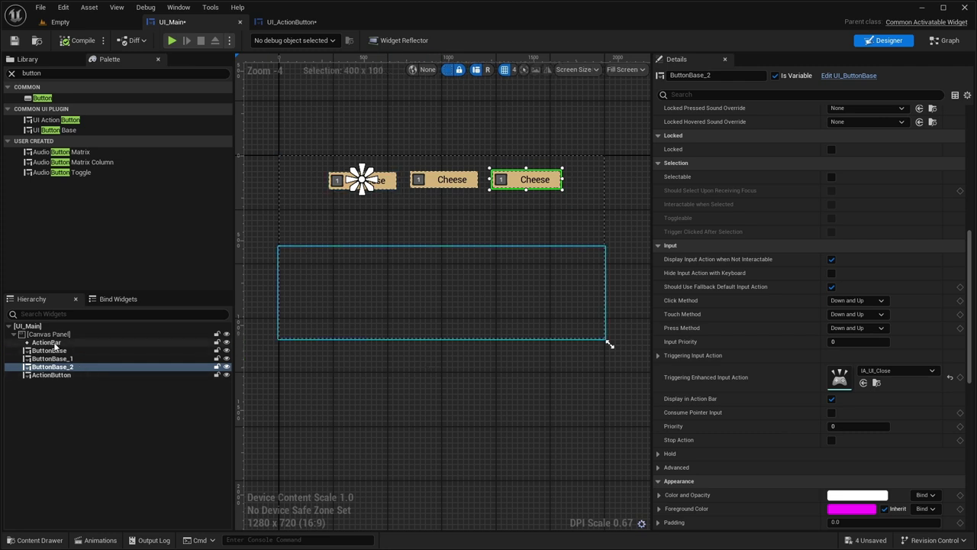
pyautogui.click(361, 258)
pyautogui.click(173, 40)
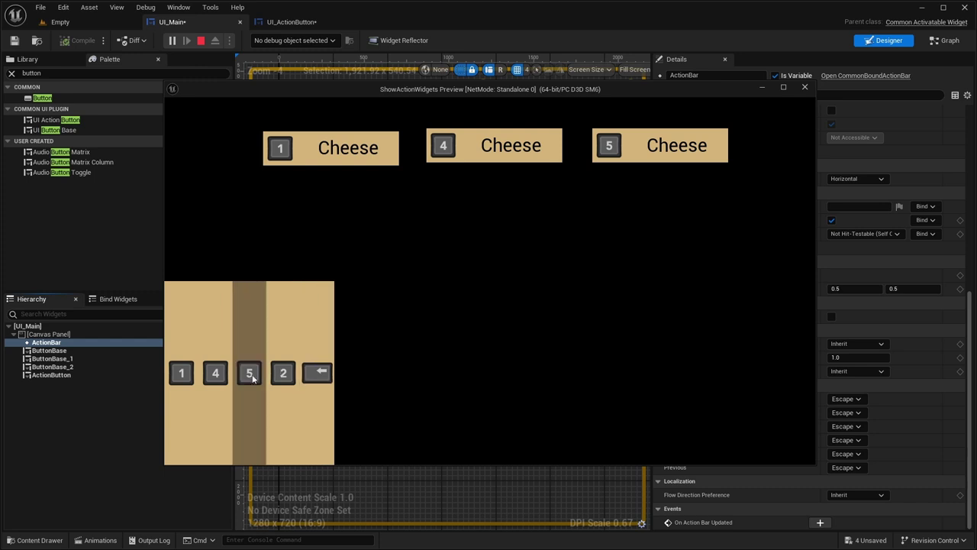
pyautogui.click(201, 40)
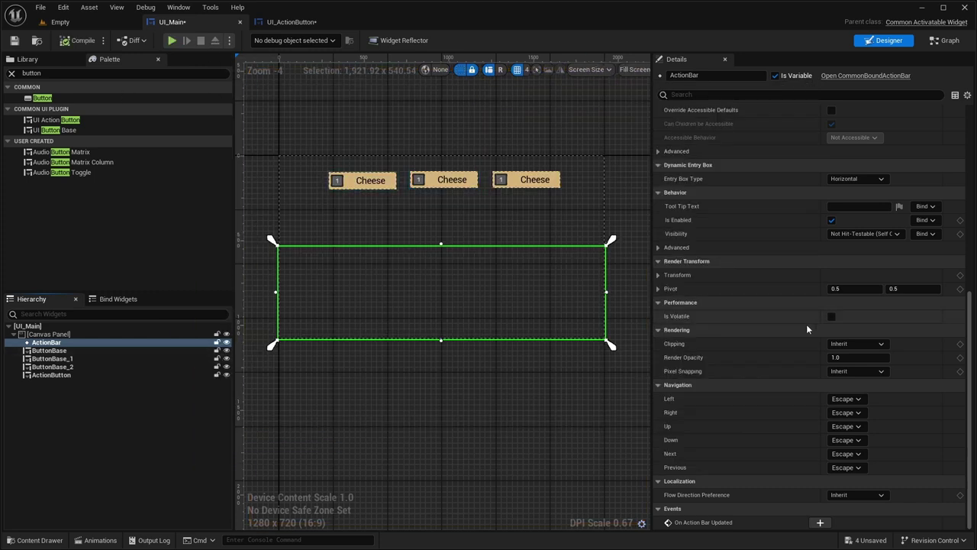
# Select the ActionBar and collapse all its property categories except Entry Layout and Dynamic Entry Box.
pyautogui.click(47, 343)
pyautogui.scroll(10, 796, 261)
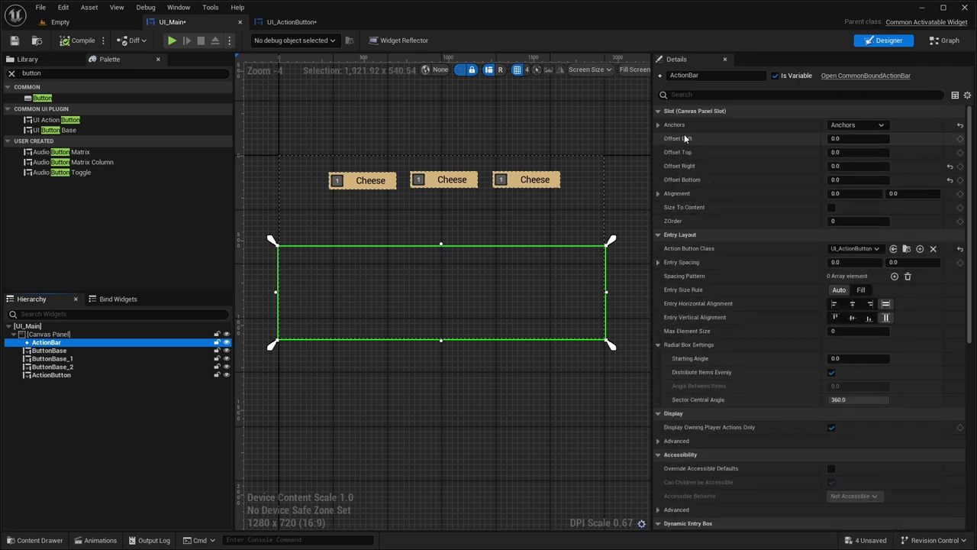
pyautogui.click(657, 111)
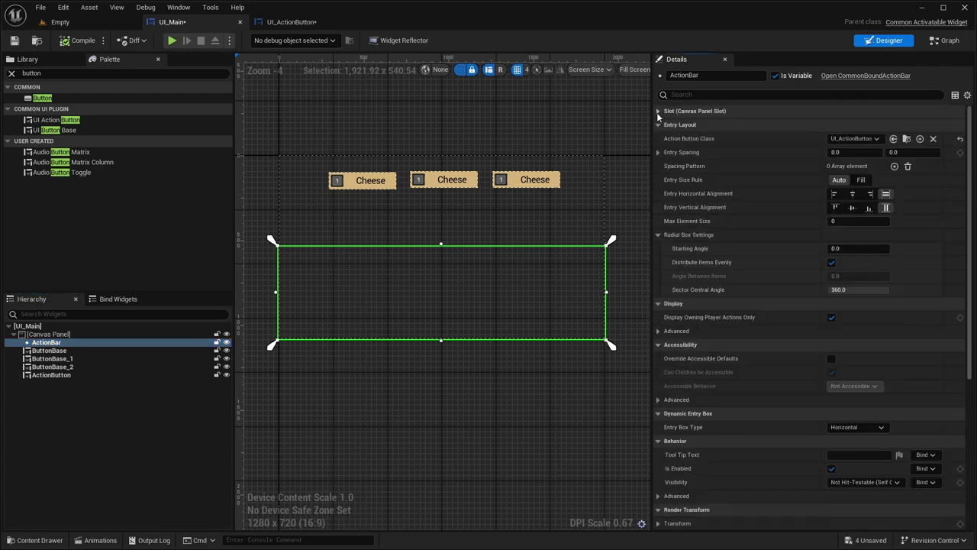
pyautogui.click(657, 305)
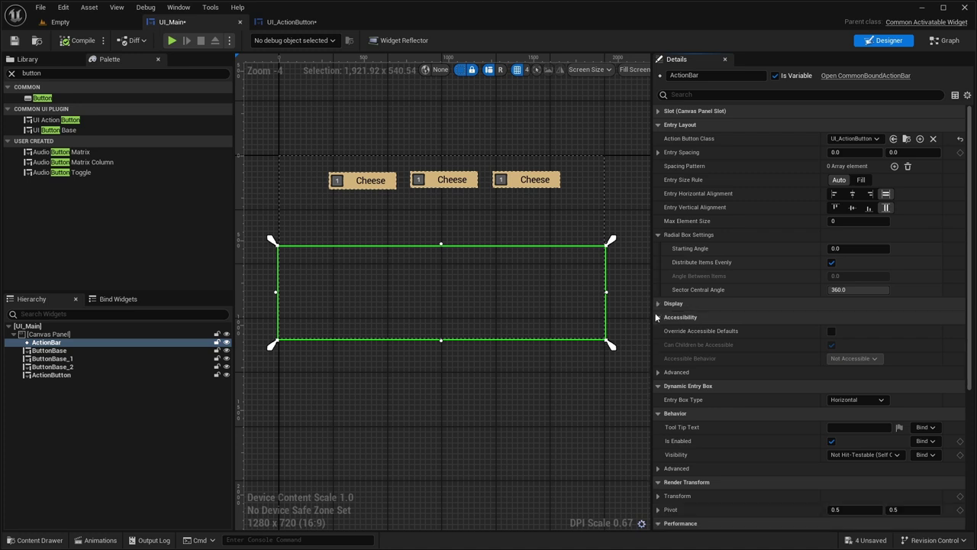
pyautogui.click(654, 318)
pyautogui.click(657, 359)
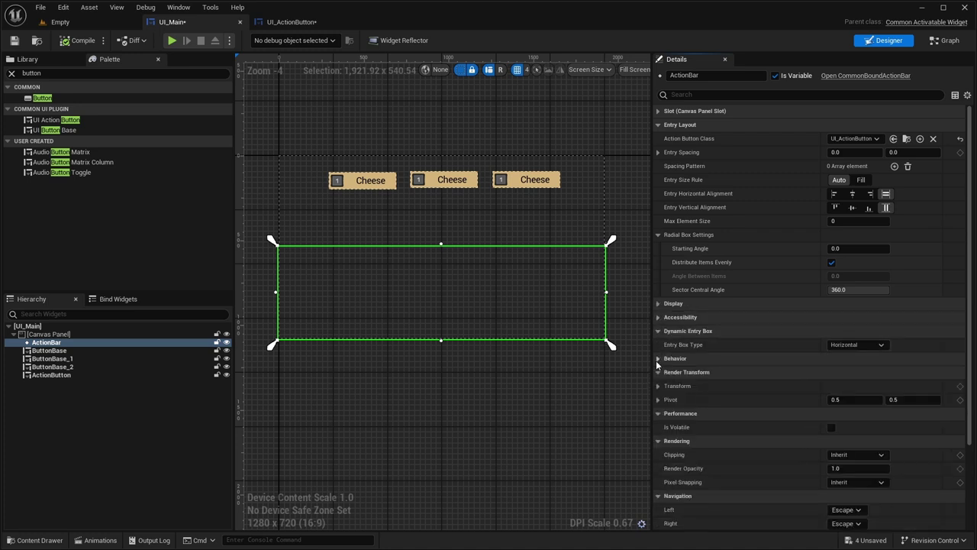
pyautogui.click(657, 412)
pyautogui.click(657, 427)
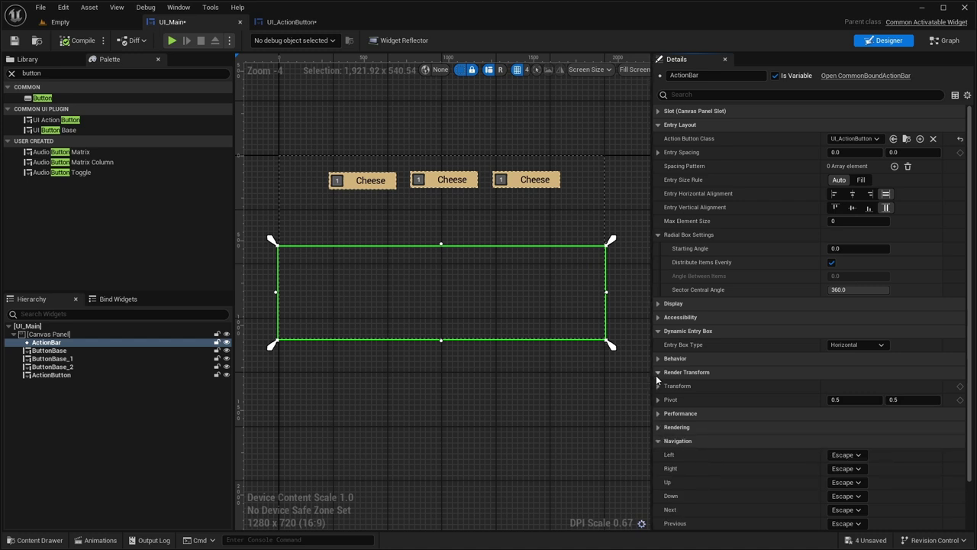
pyautogui.click(656, 373)
pyautogui.click(657, 413)
pyautogui.click(658, 426)
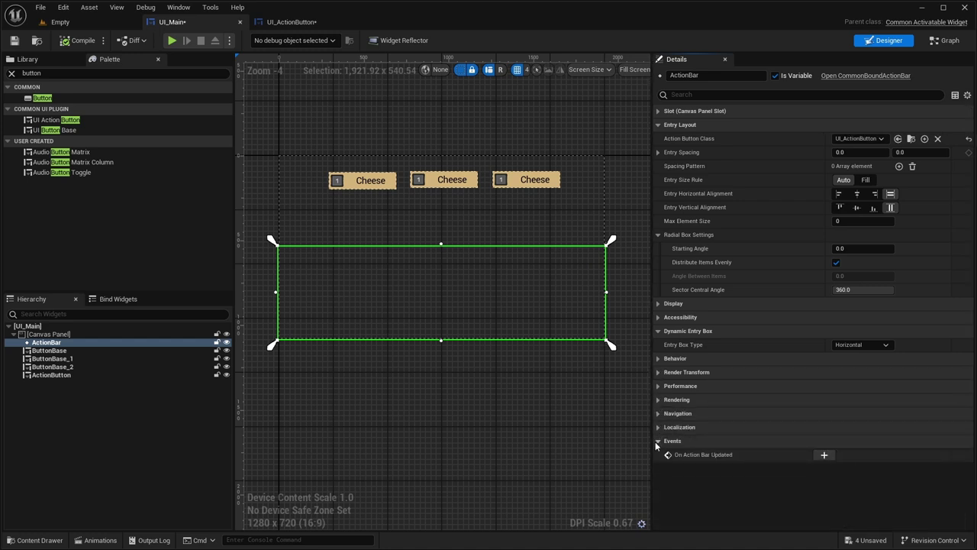
pyautogui.click(657, 441)
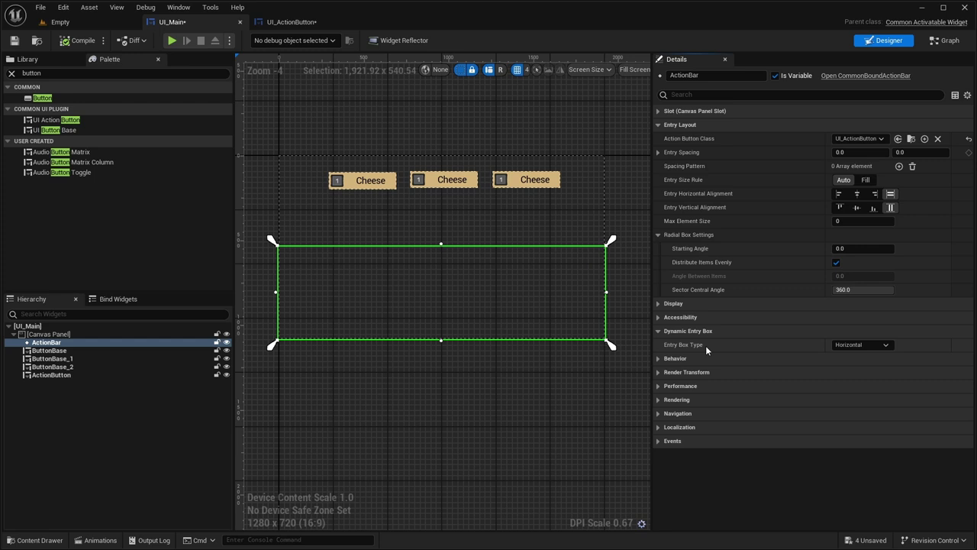
# Set the ActionBar's Entry Box Type to Vertical and check the layout in the game preview.
pyautogui.click(851, 345)
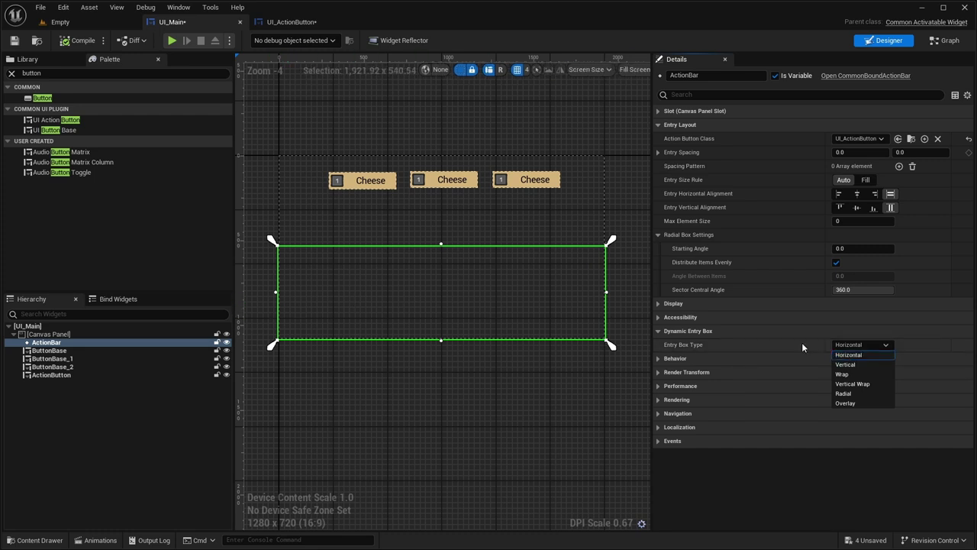
pyautogui.click(845, 364)
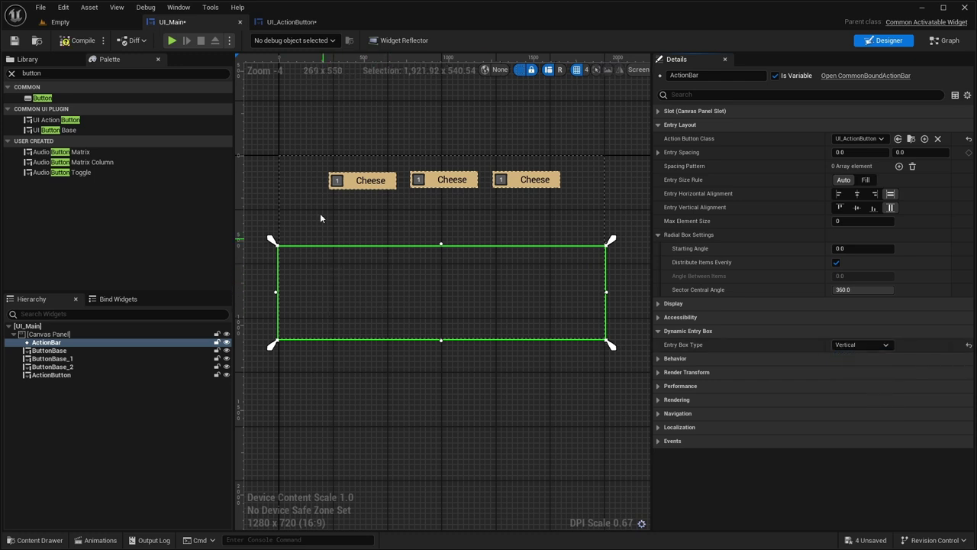
pyautogui.click(171, 39)
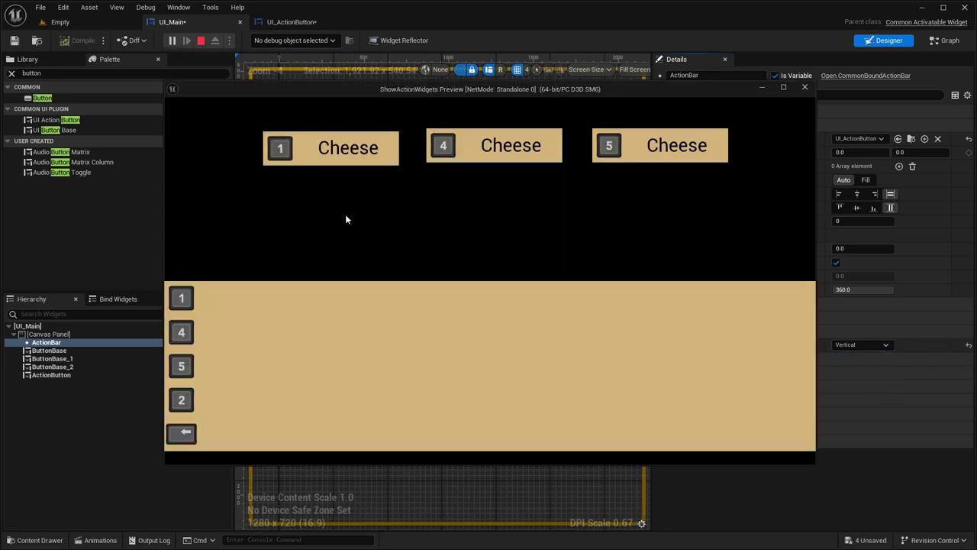
pyautogui.click(201, 40)
# Set the ActionBar's Entry Box Type to Wrap, narrow it to a width of about 510, and preview the game.
pyautogui.click(855, 345)
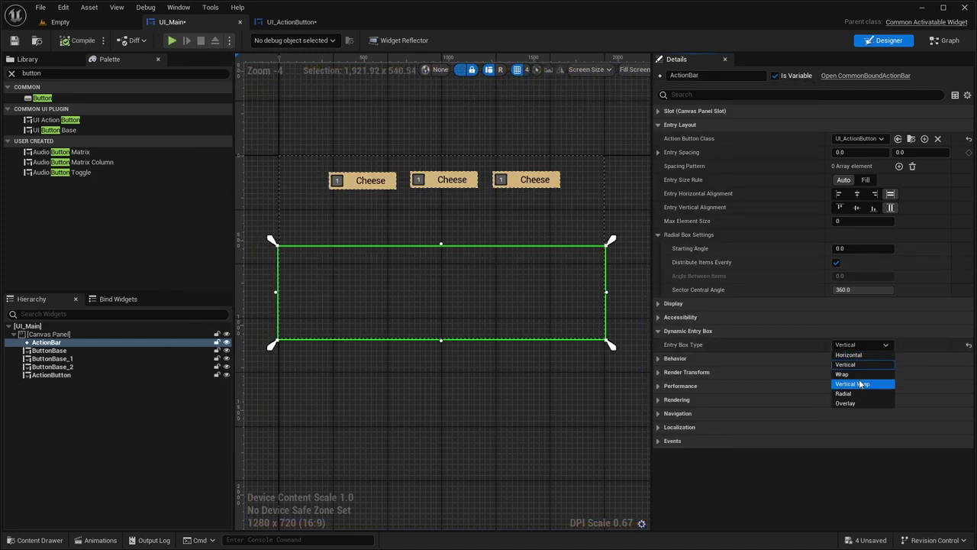
pyautogui.click(848, 374)
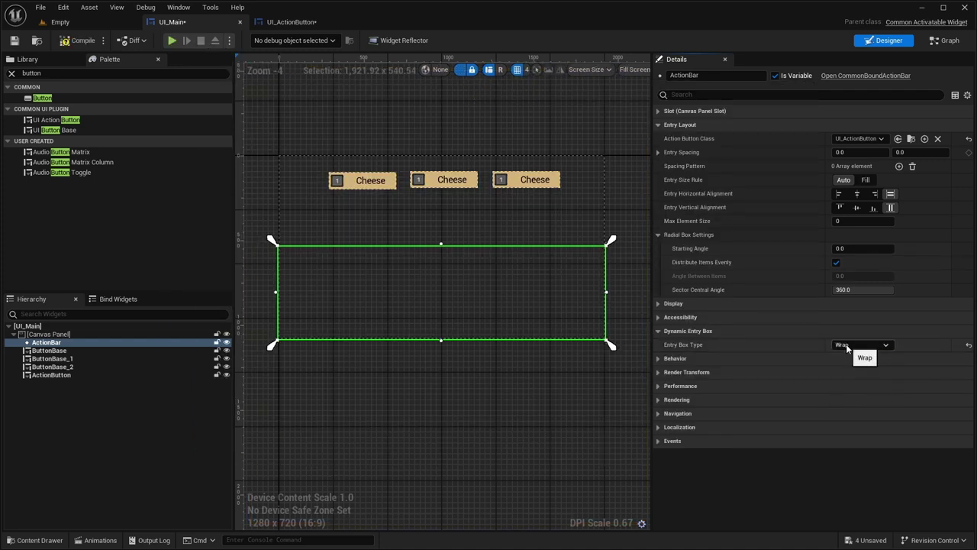
pyautogui.click(846, 347)
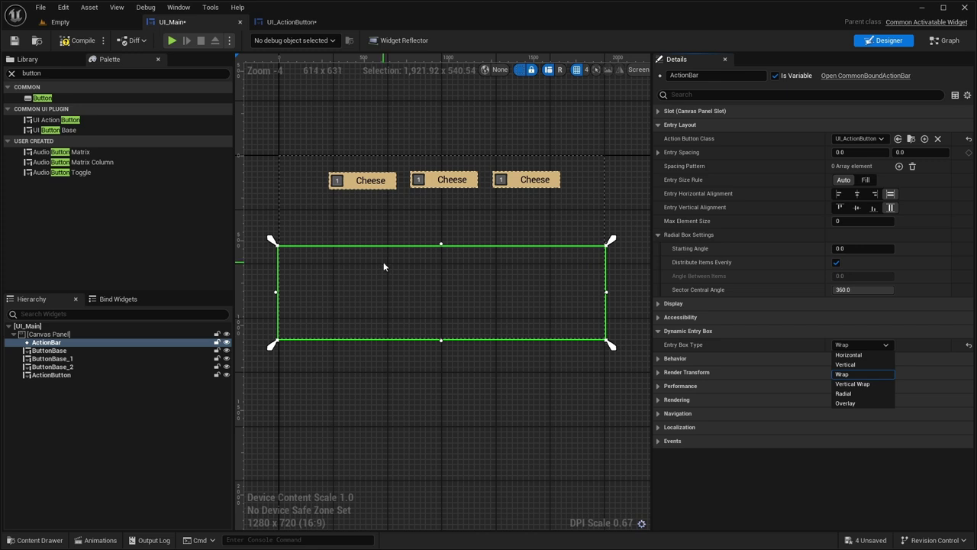
pyautogui.moveTo(606, 292); pyautogui.dragTo(359, 280)
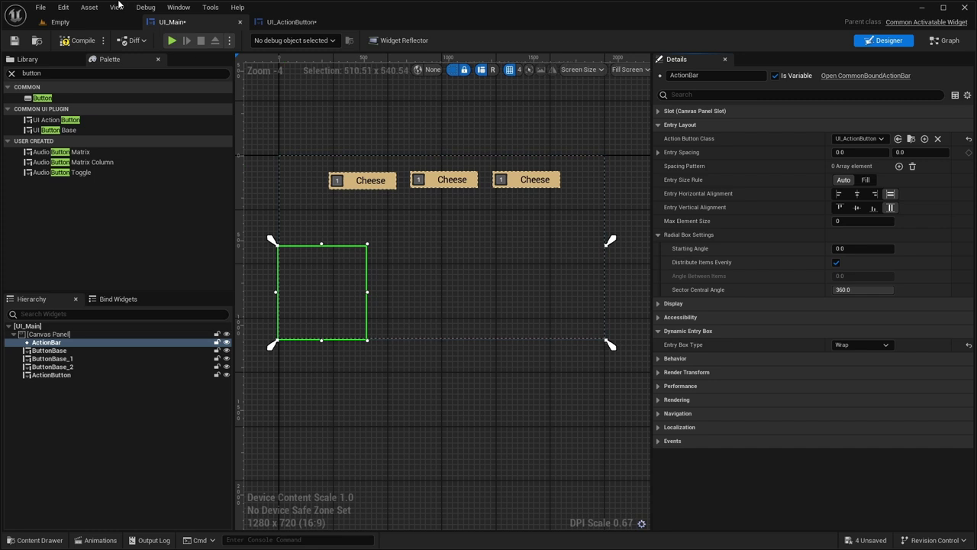
pyautogui.click(172, 39)
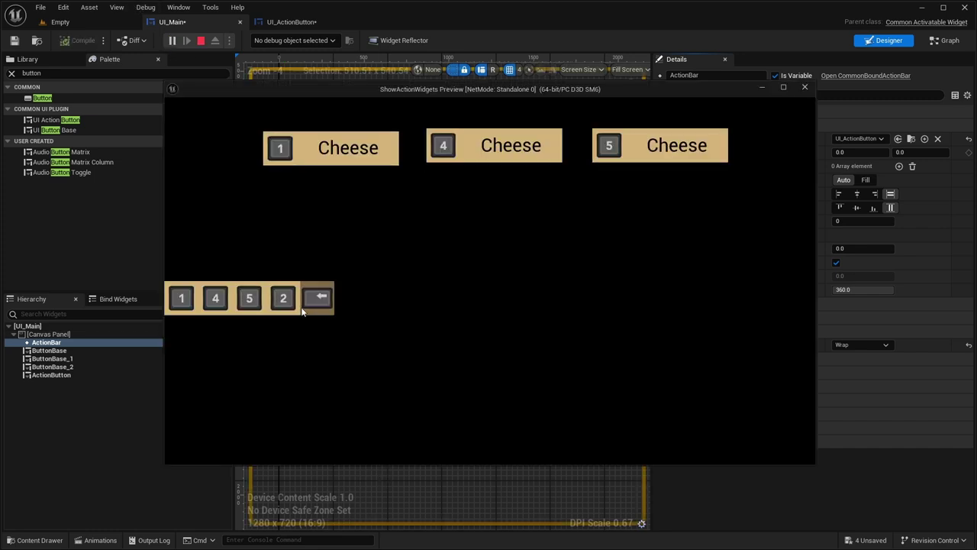
pyautogui.click(199, 40)
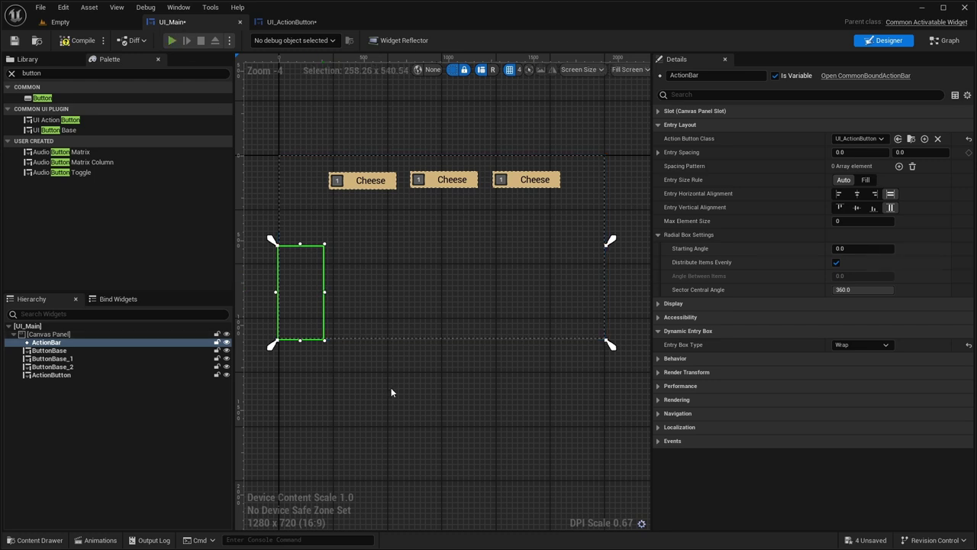
# Preview the game with the ActionBar narrowed to a width of about 258 and undo both width changes.
pyautogui.hotkey('alt', 'p')
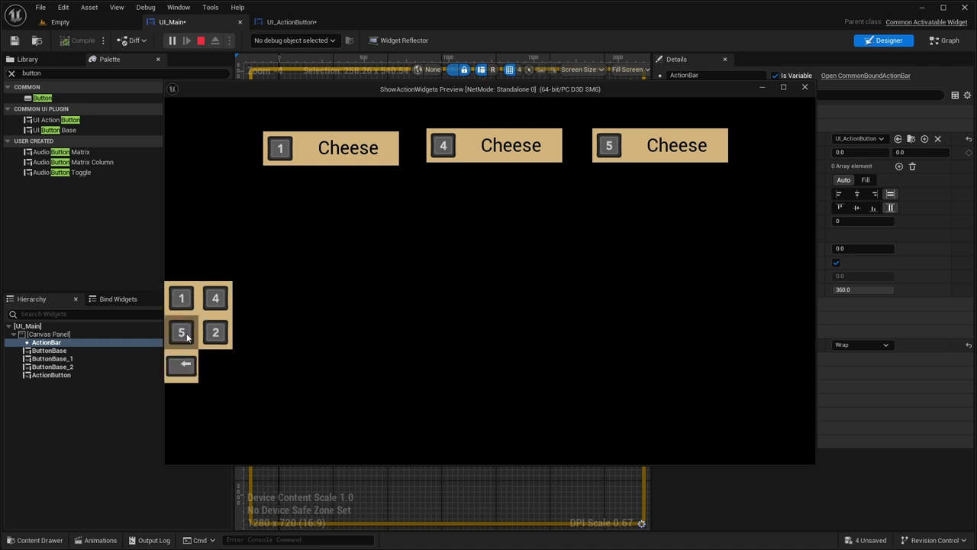
pyautogui.click(200, 40)
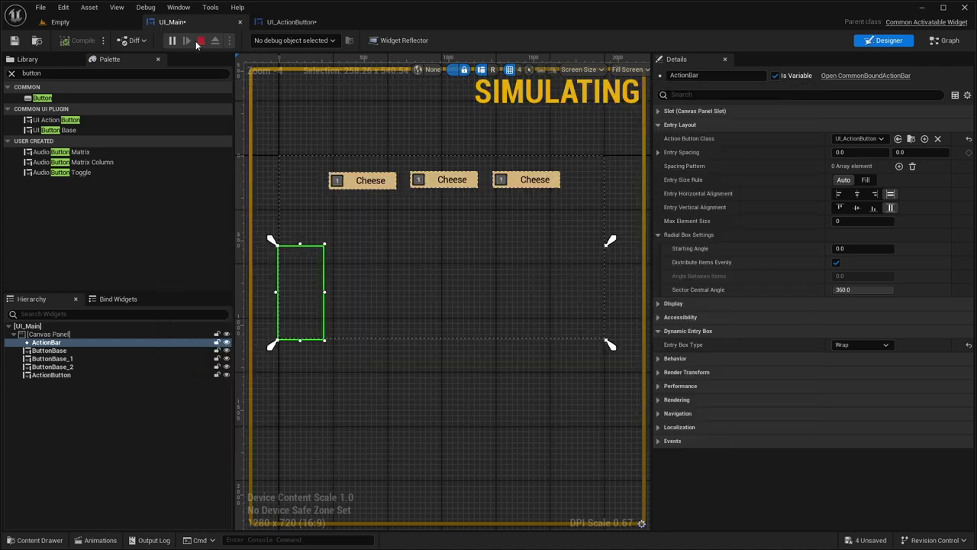
pyautogui.click(373, 377)
pyautogui.hotkey('ctrl', 'z')
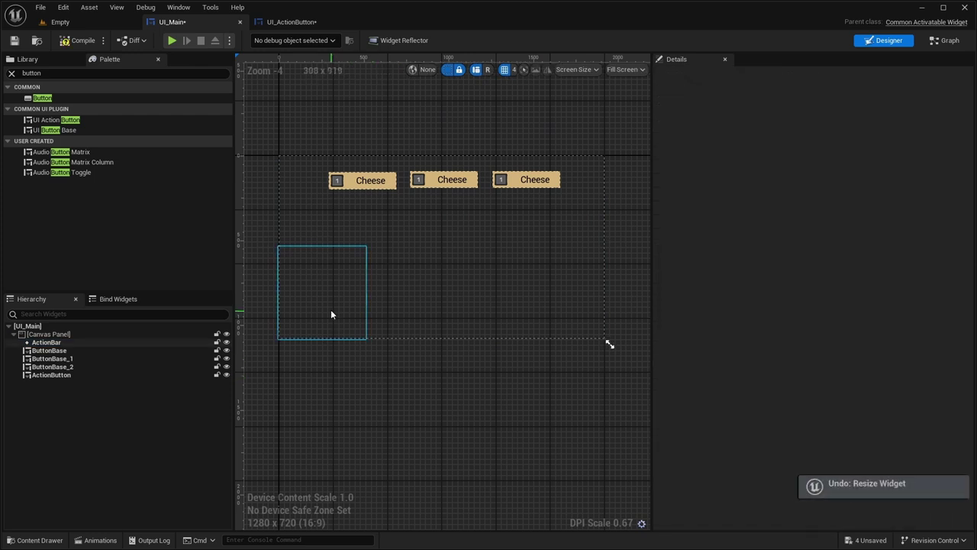
# Set the ActionBar's Entry Box Type to Vertical Wrap, reduce its height to about 222, and preview the game.
pyautogui.click(62, 342)
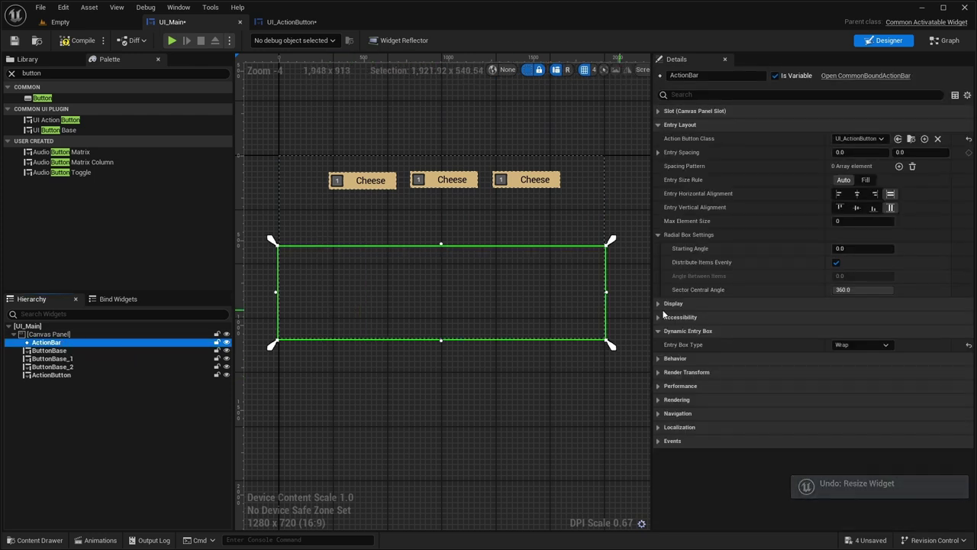
pyautogui.click(855, 346)
pyautogui.click(846, 383)
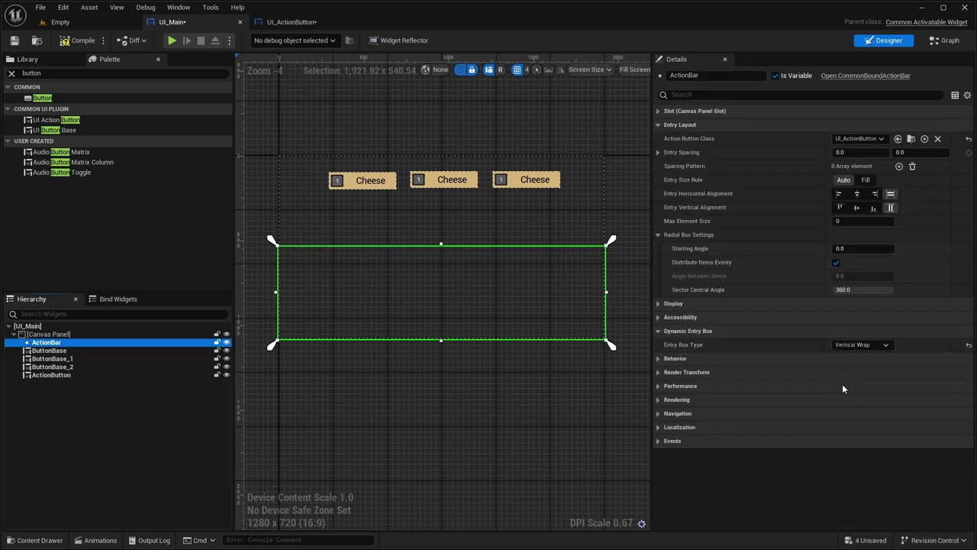
pyautogui.moveTo(440, 340); pyautogui.dragTo(429, 286)
pyautogui.click(173, 41)
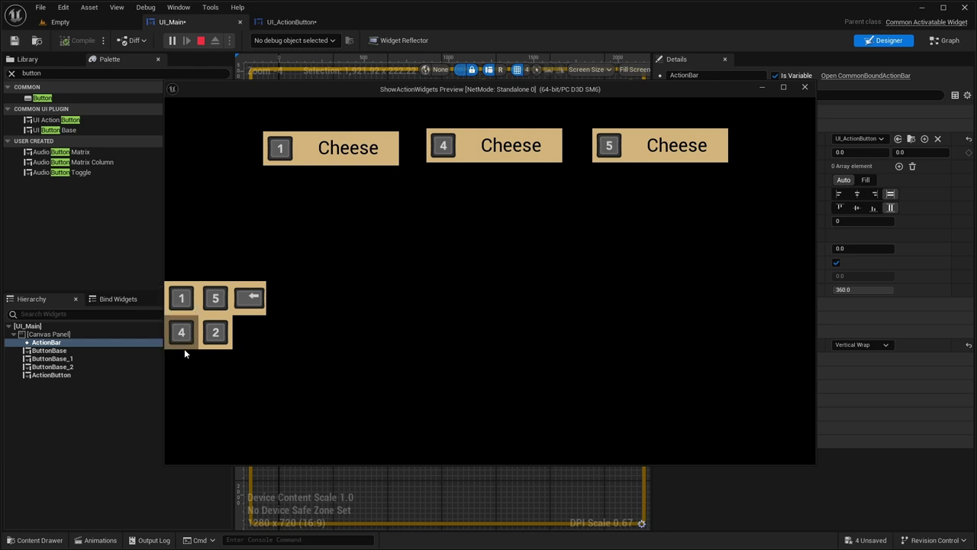
pyautogui.click(203, 41)
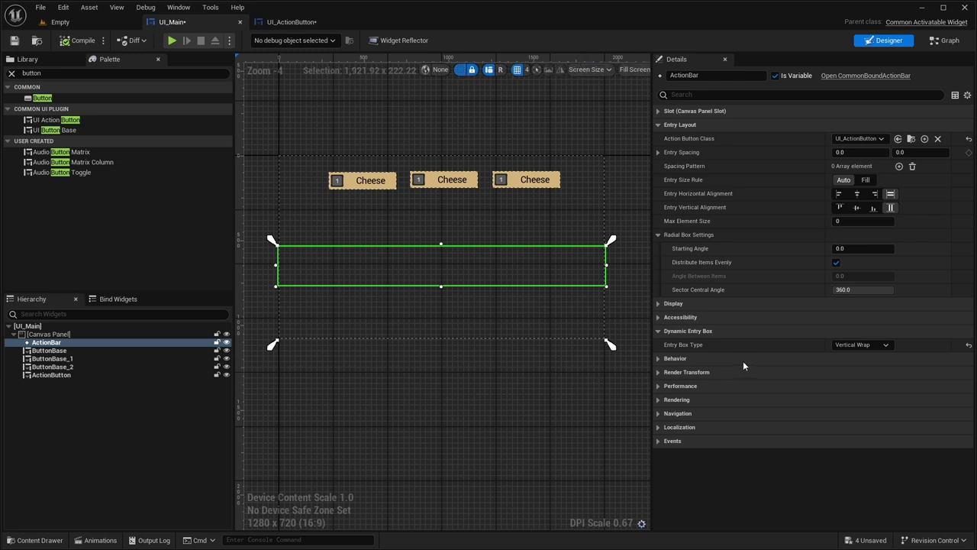
# Set the ActionBar's Entry Box Type to Radial, enlarge its height to about 534, and preview the game.
pyautogui.click(840, 347)
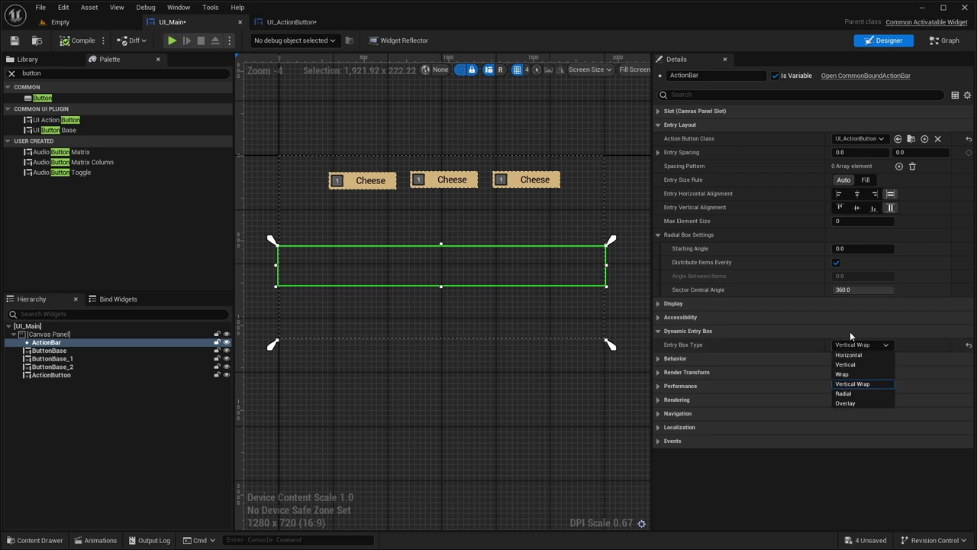
pyautogui.click(843, 394)
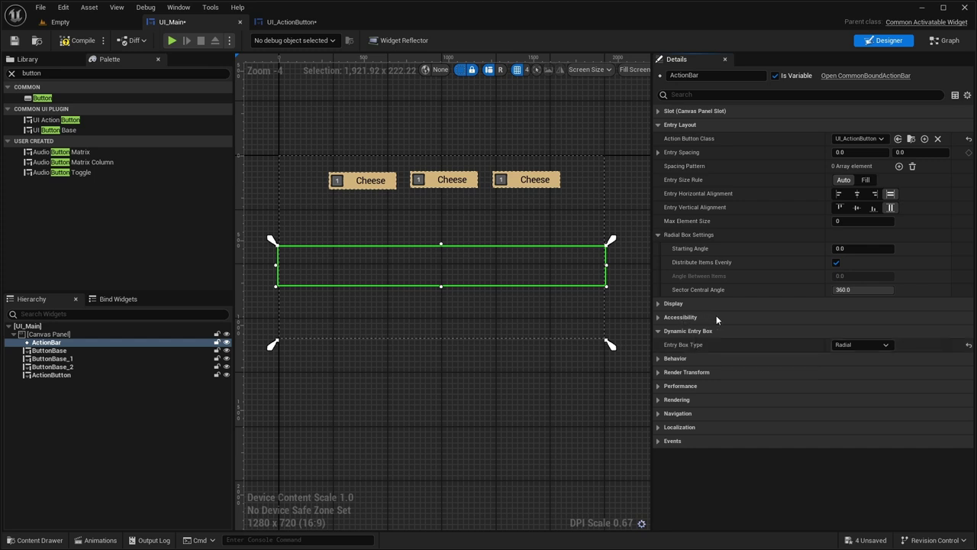
pyautogui.moveTo(442, 287); pyautogui.dragTo(440, 339)
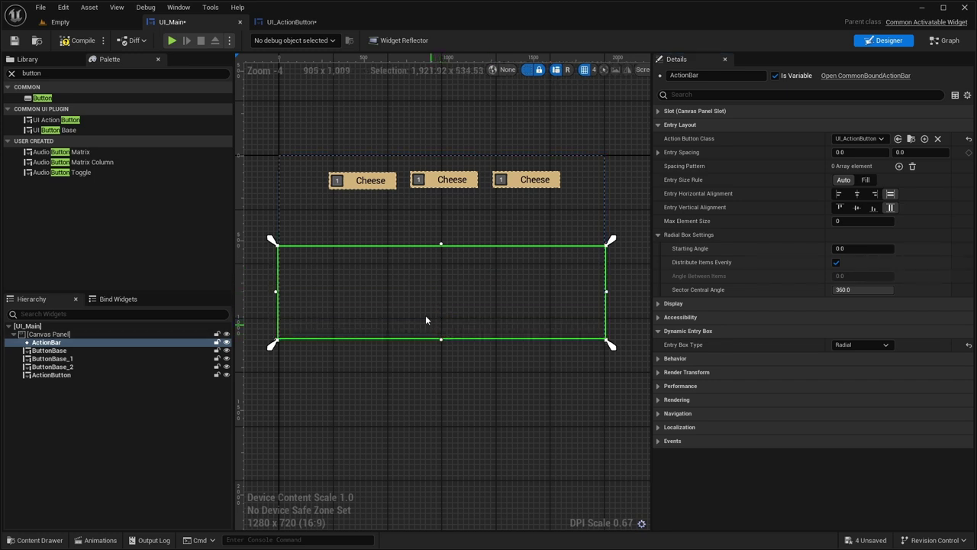
pyautogui.click(173, 42)
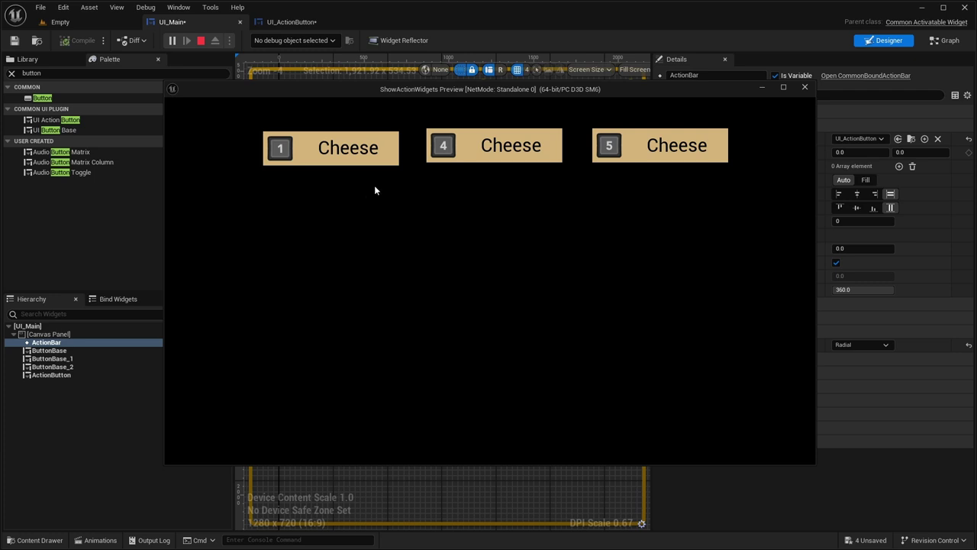
pyautogui.click(202, 42)
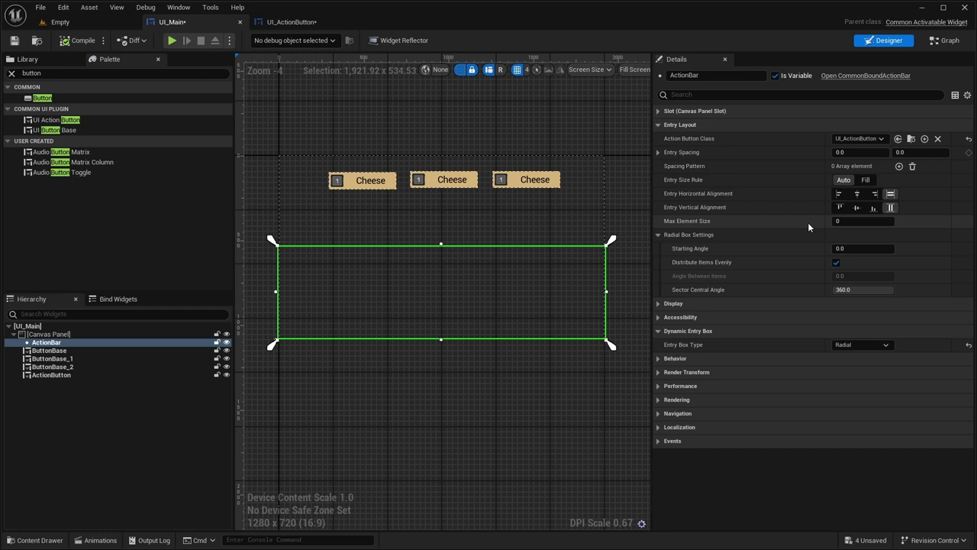
# Set the radial box's Starting Angle to 15 and Sector Central Angle to 180, compile, and check the game preview.
pyautogui.click(844, 249)
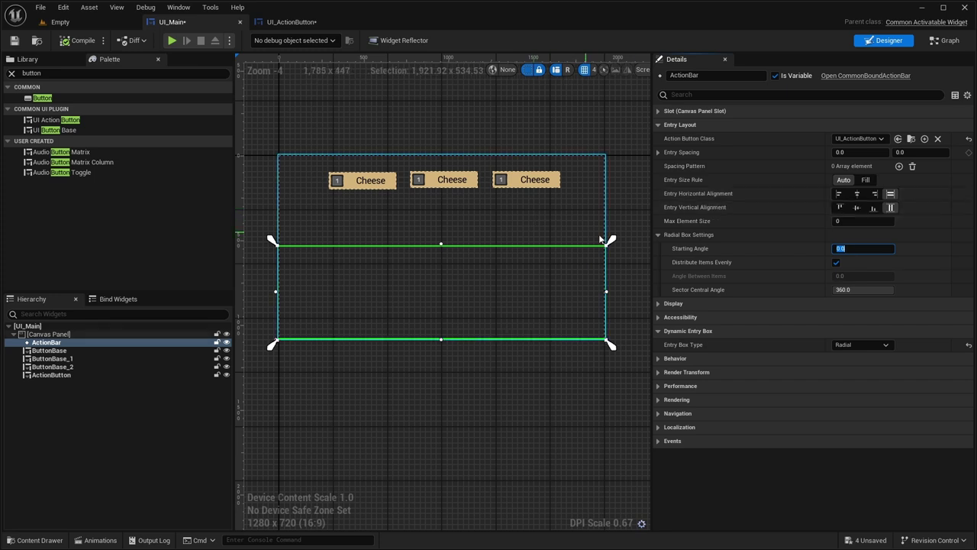
pyautogui.write('15')
pyautogui.press('Return')
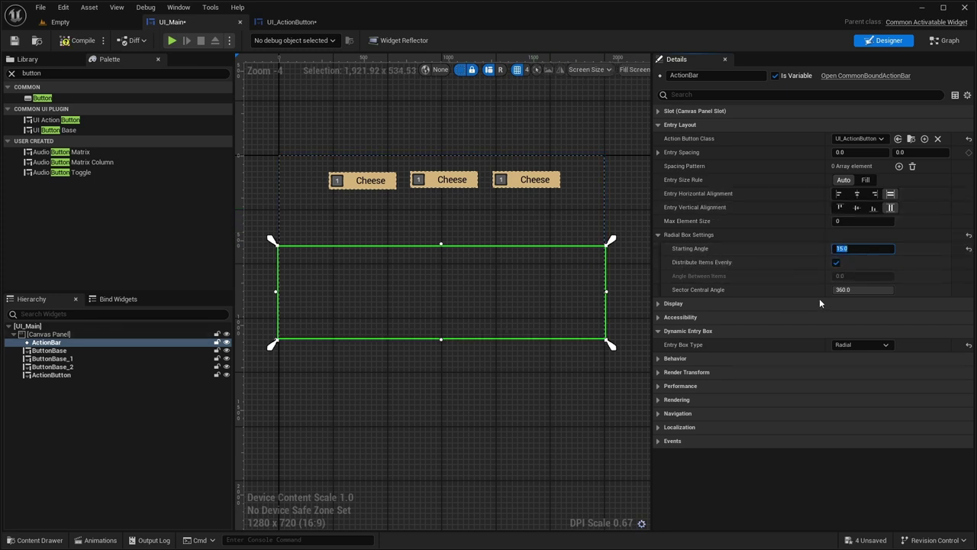
pyautogui.press('Tab')
pyautogui.write('180')
pyautogui.press('Return')
pyautogui.click(88, 44)
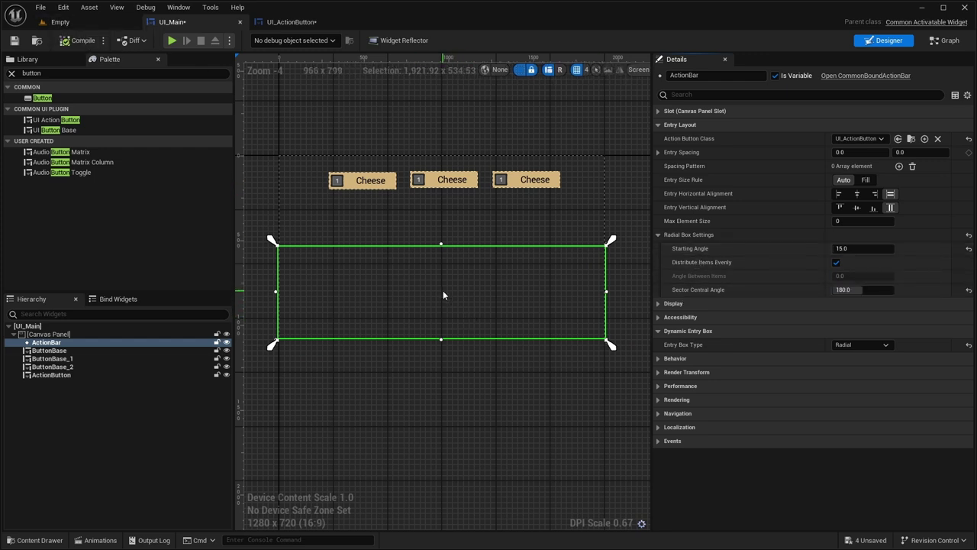
pyautogui.click(172, 41)
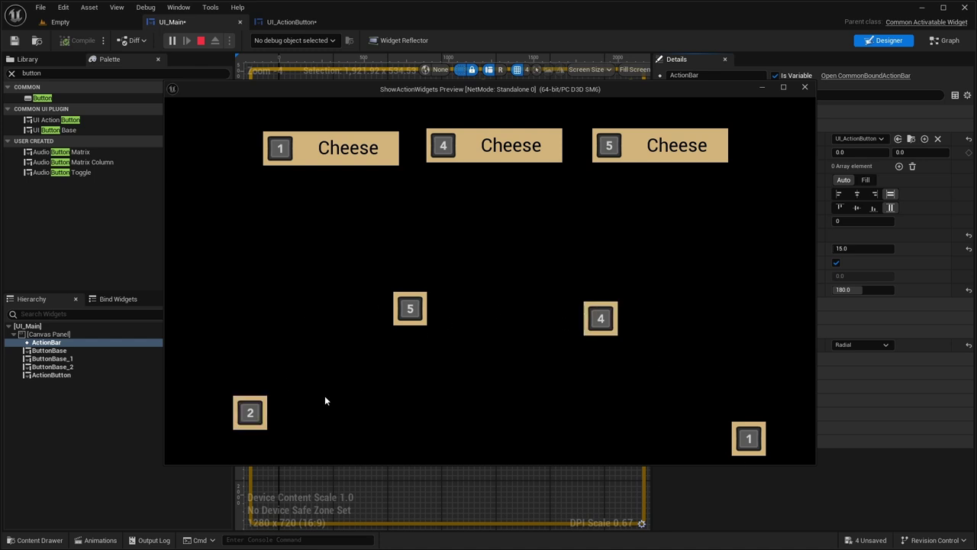
pyautogui.click(805, 87)
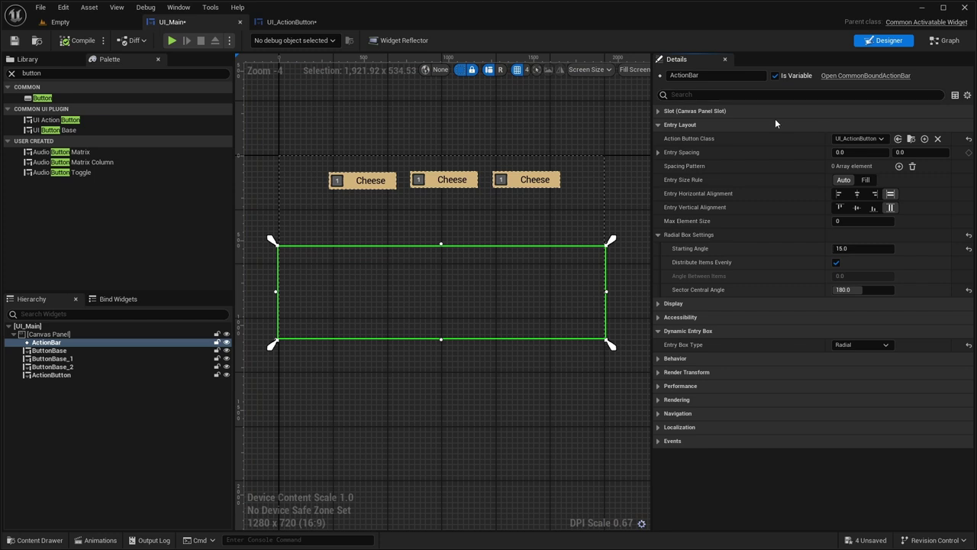
# Narrow the ActionBar from both sides to a centred width of about 636 and check the radial layout in the preview.
pyautogui.moveTo(606, 294); pyautogui.dragTo(498, 284)
pyautogui.moveTo(276, 291); pyautogui.dragTo(386, 291)
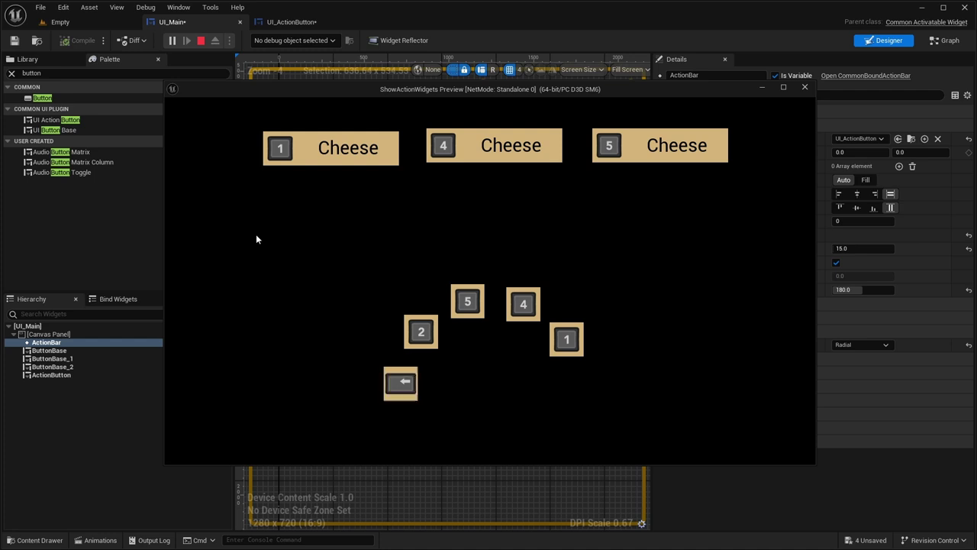
pyautogui.click(200, 41)
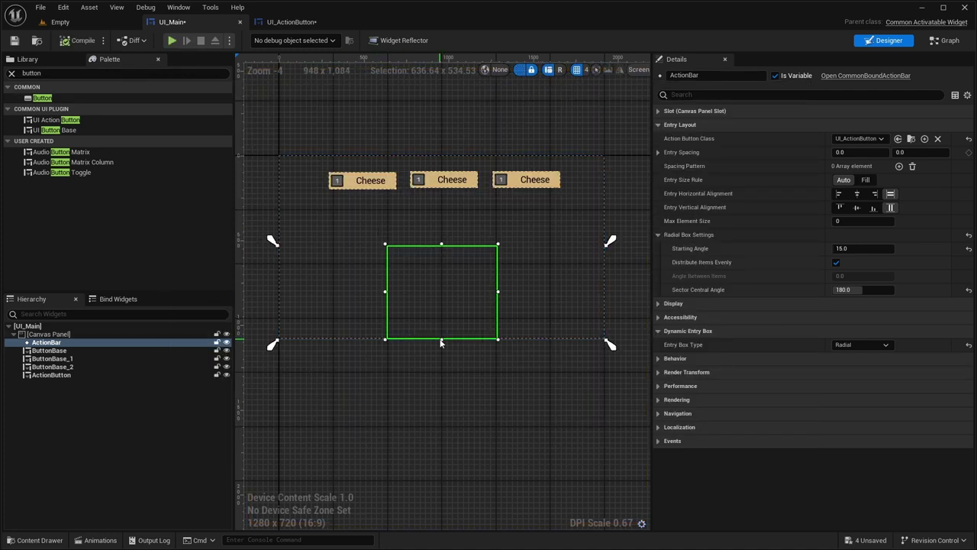
# Shrink the ActionBar to about 426 by 399 and check the radial layout in the game preview.
pyautogui.moveTo(442, 341); pyautogui.dragTo(442, 316)
pyautogui.moveTo(498, 281); pyautogui.dragTo(463, 281)
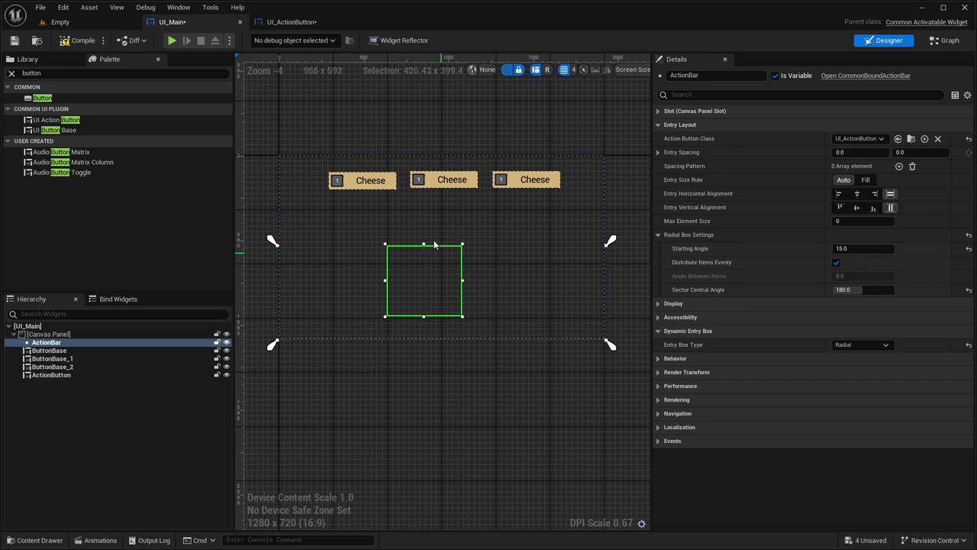
pyautogui.hotkey('alt', 'p')
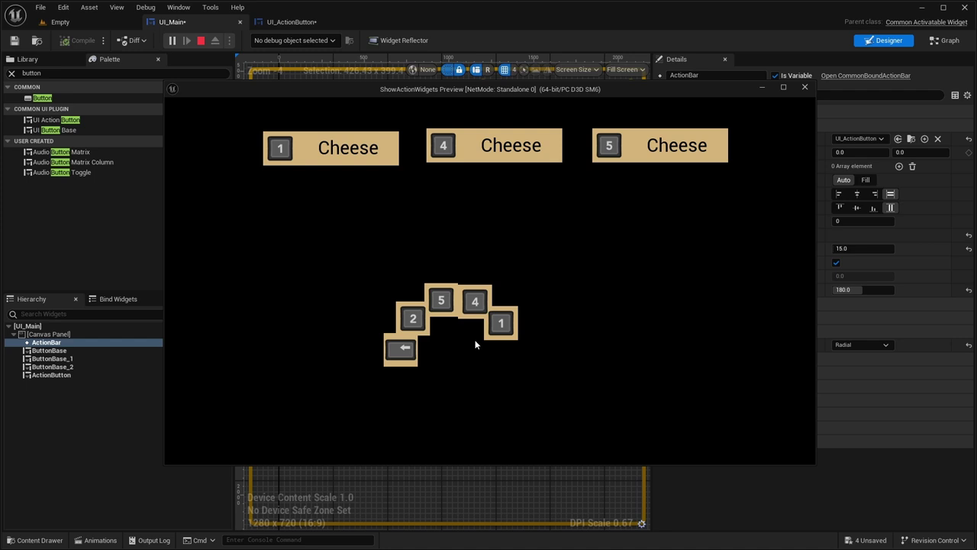
pyautogui.click(201, 40)
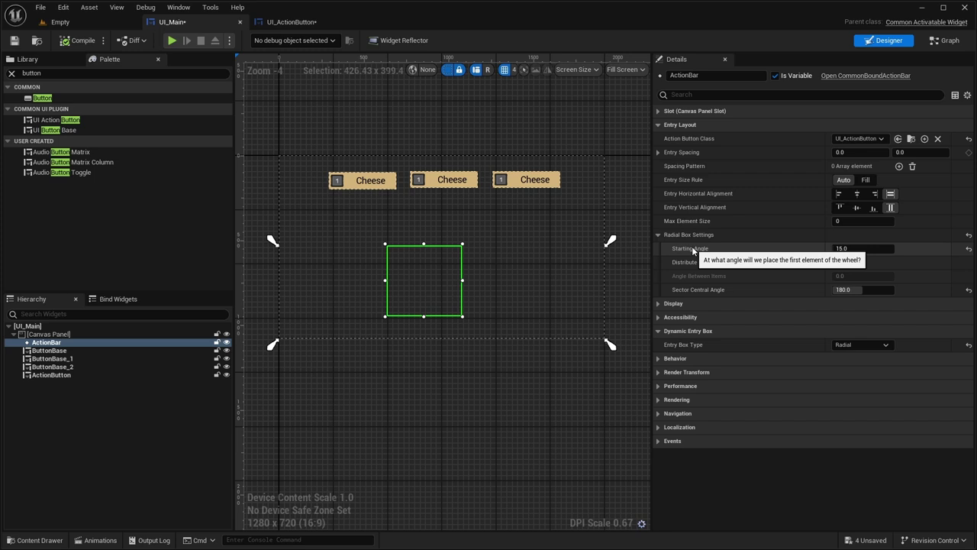
# Set the radial box's Starting Angle to 0 and check the arrangement in the game preview.
pyautogui.click(849, 248)
pyautogui.write('0')
pyautogui.press('Return')
pyautogui.click(171, 41)
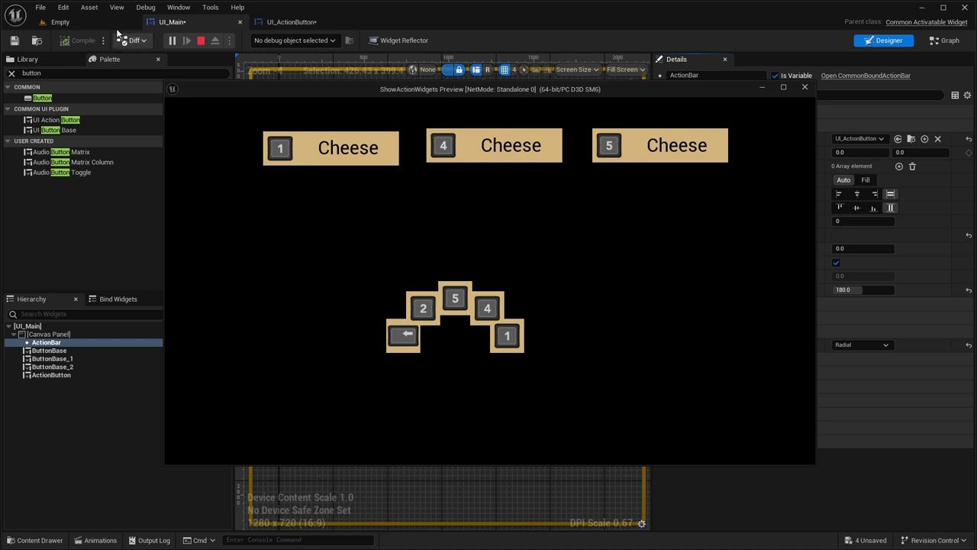
pyautogui.click(200, 39)
# Set the radial box's Sector Central Angle to 360 and test it in the game preview.
pyautogui.click(876, 289)
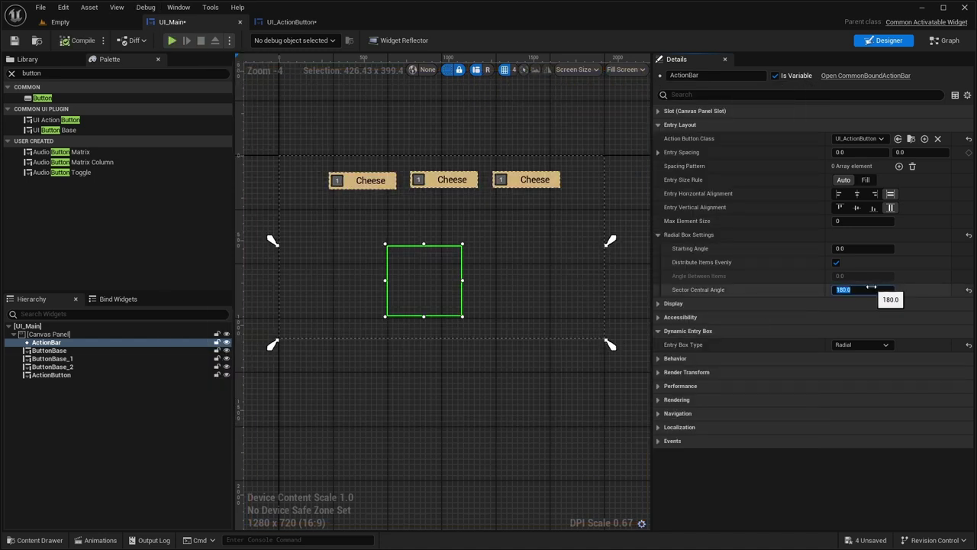
pyautogui.write('360')
pyautogui.press('Return')
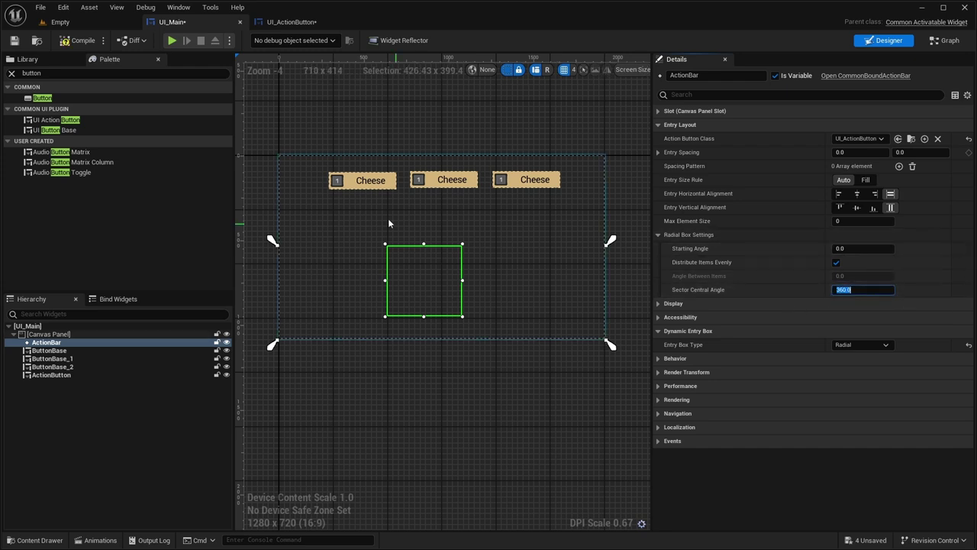
pyautogui.click(173, 42)
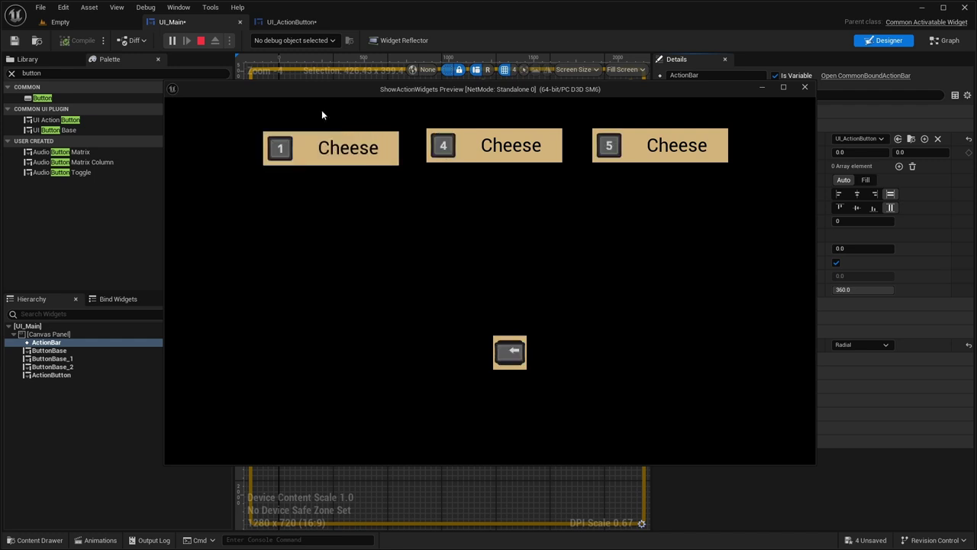
pyautogui.press('Escape')
# Change the Sector Central Angle to 359 and check how the action buttons are distributed in the preview.
pyautogui.click(862, 289)
pyautogui.write('359')
pyautogui.click(172, 40)
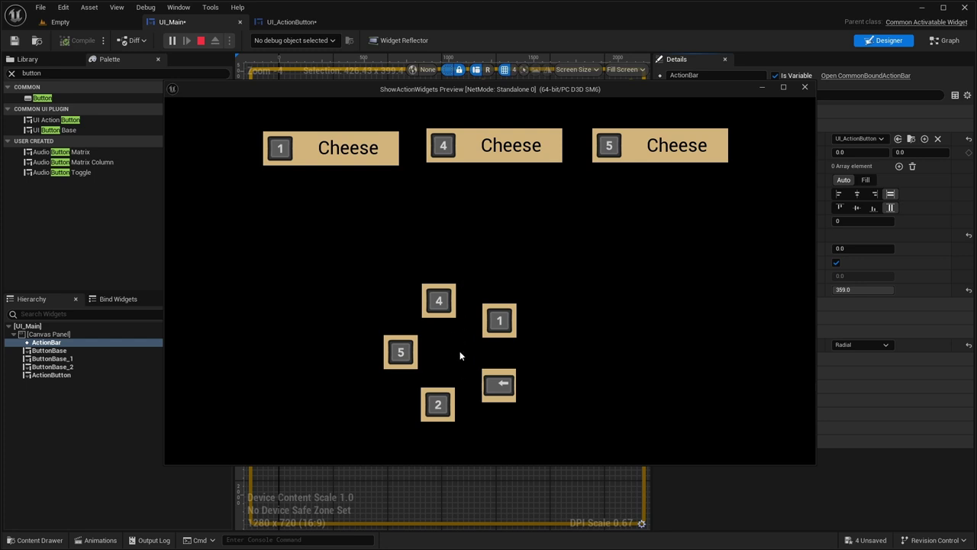
pyautogui.click(201, 40)
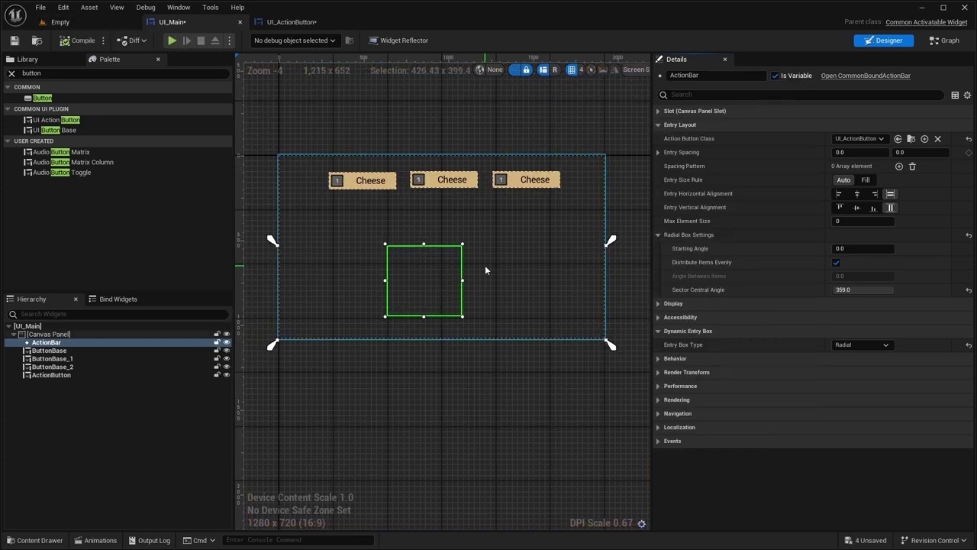
# Try a Sector Central Angle of 0 for the radial box and preview the game.
pyautogui.moveTo(857, 290); pyautogui.dragTo(840, 290)
pyautogui.click(847, 290)
pyautogui.click(171, 40)
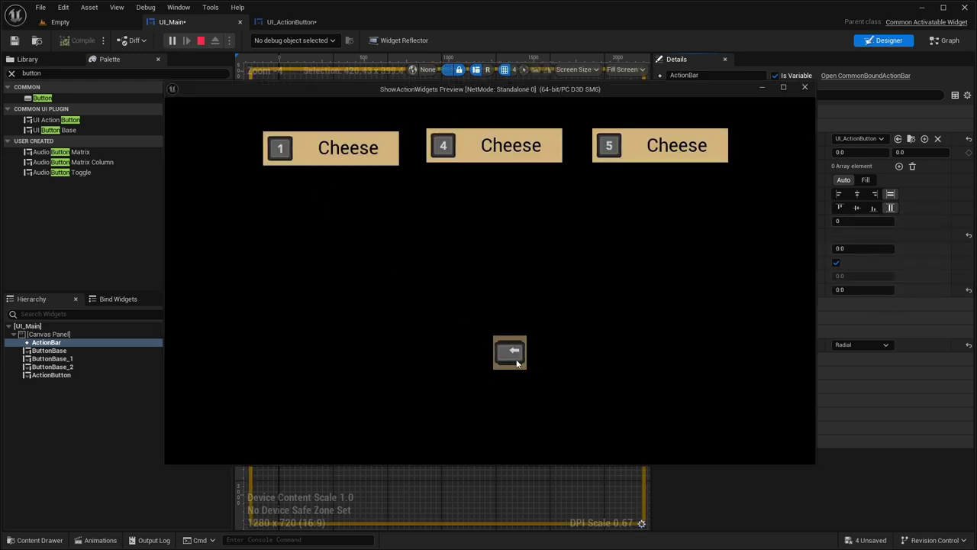
pyautogui.press('Escape')
# Set the Sector Central Angle to 9 and run the game preview to check the button placement.
pyautogui.write('1')
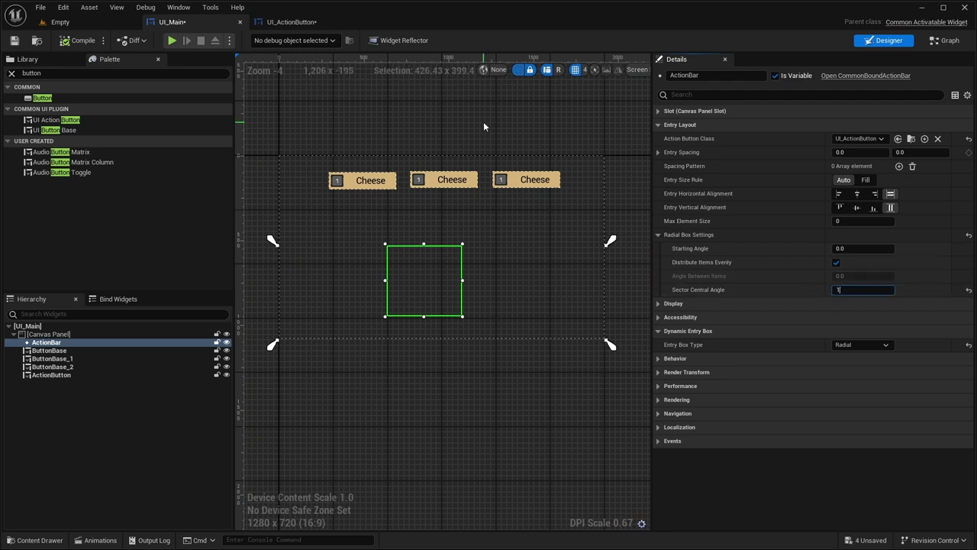
pyautogui.write('9')
pyautogui.press('Return')
pyautogui.click(172, 40)
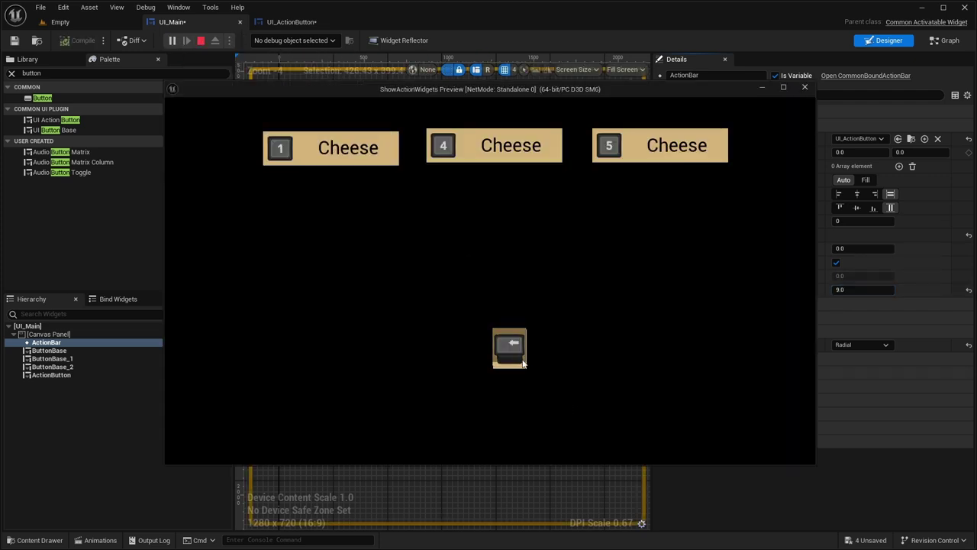
pyautogui.click(201, 39)
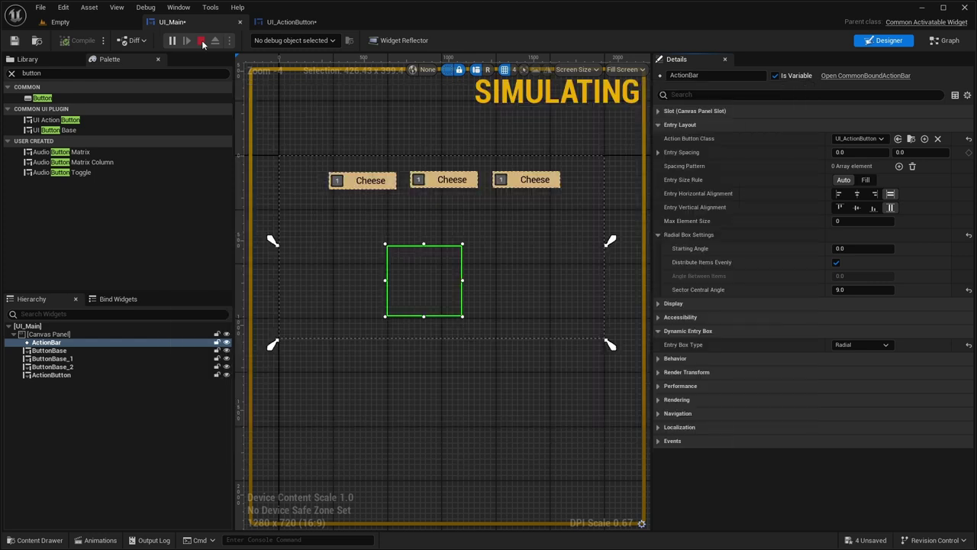
# Enlarge the ActionBar across the lower canvas to about 1,922 by 541 and set its Entry Box Type to Overlay.
pyautogui.click(856, 346)
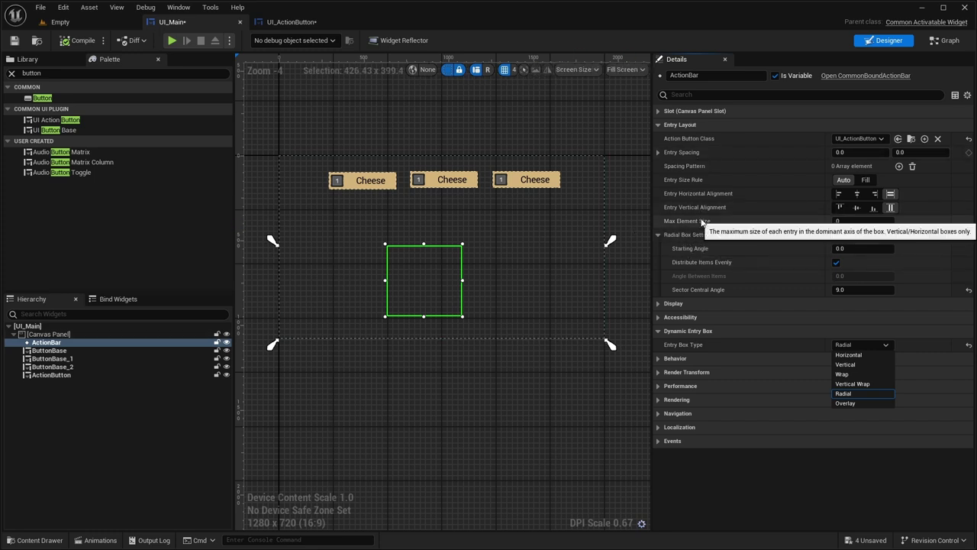
pyautogui.click(658, 238)
pyautogui.moveTo(611, 345); pyautogui.dragTo(613, 343)
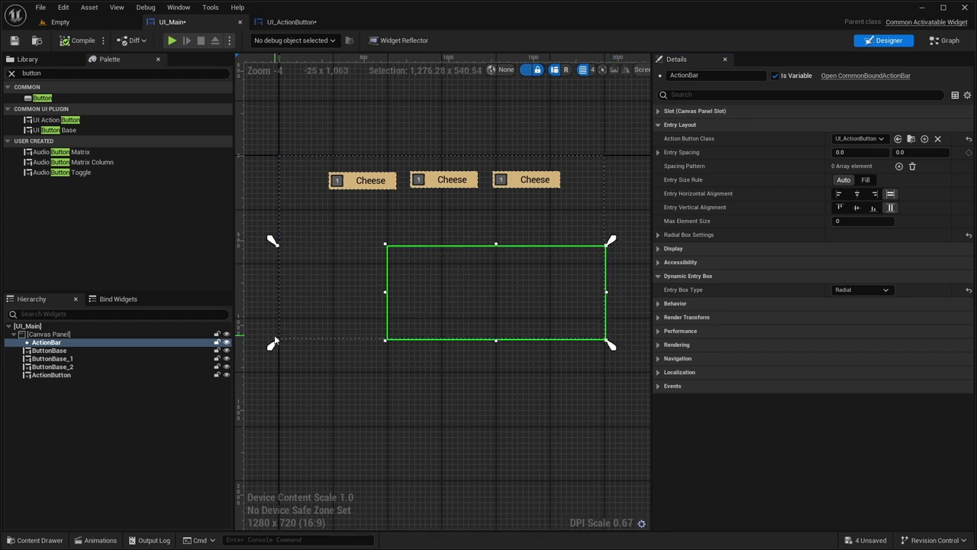
pyautogui.moveTo(273, 345); pyautogui.dragTo(274, 344)
pyautogui.click(859, 289)
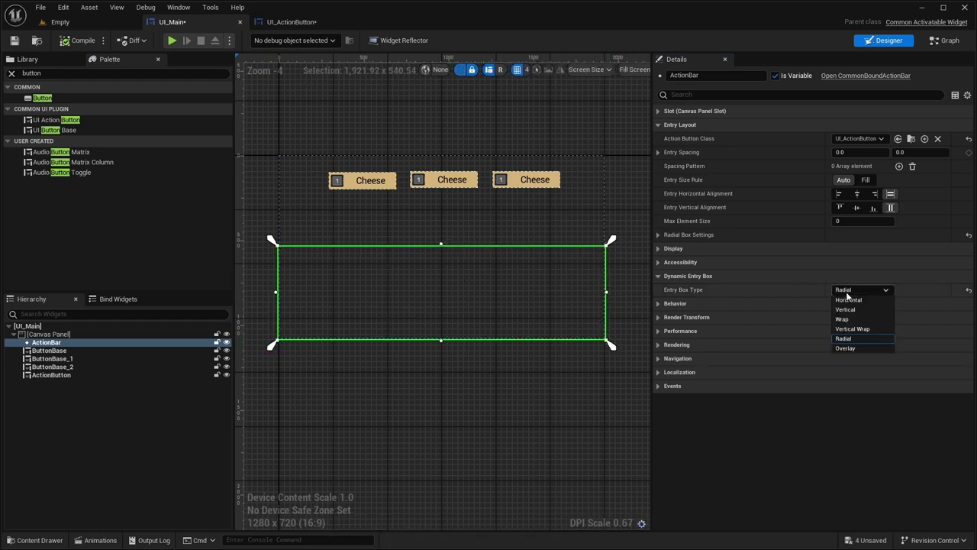
pyautogui.click(851, 349)
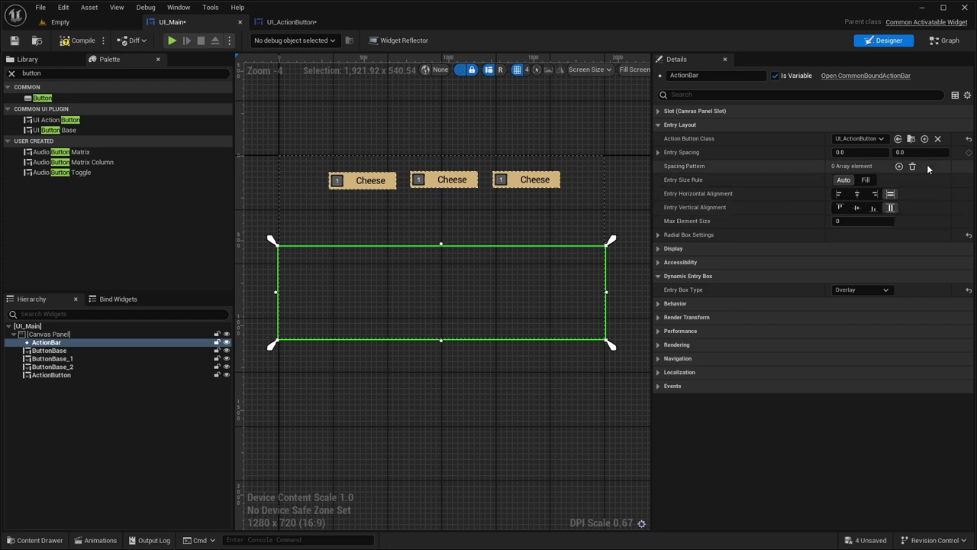
# Add a Spacing Pattern element to the ActionBar with an X spacing of 150, compile, and preview the game.
pyautogui.moveTo(681, 170)
pyautogui.click(899, 167)
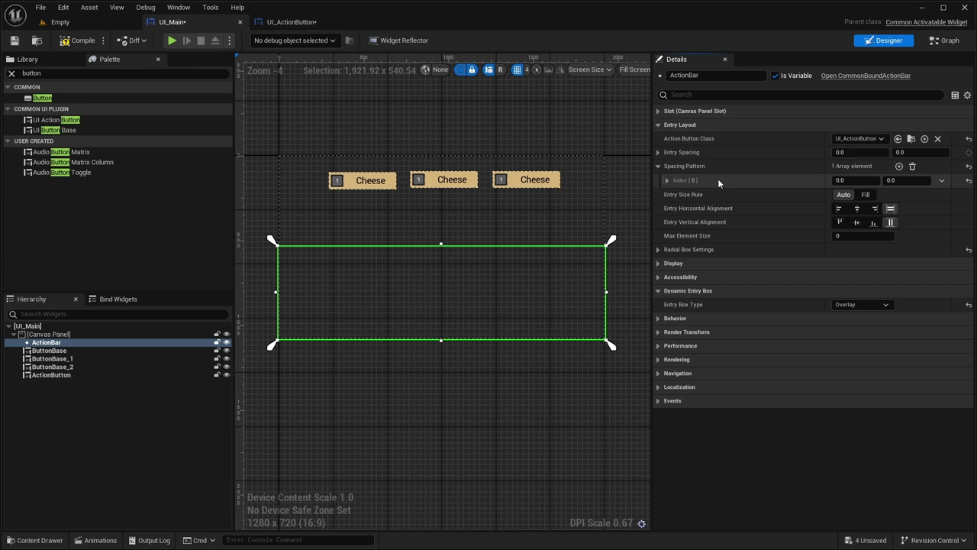
pyautogui.scroll(1, 368, 300)
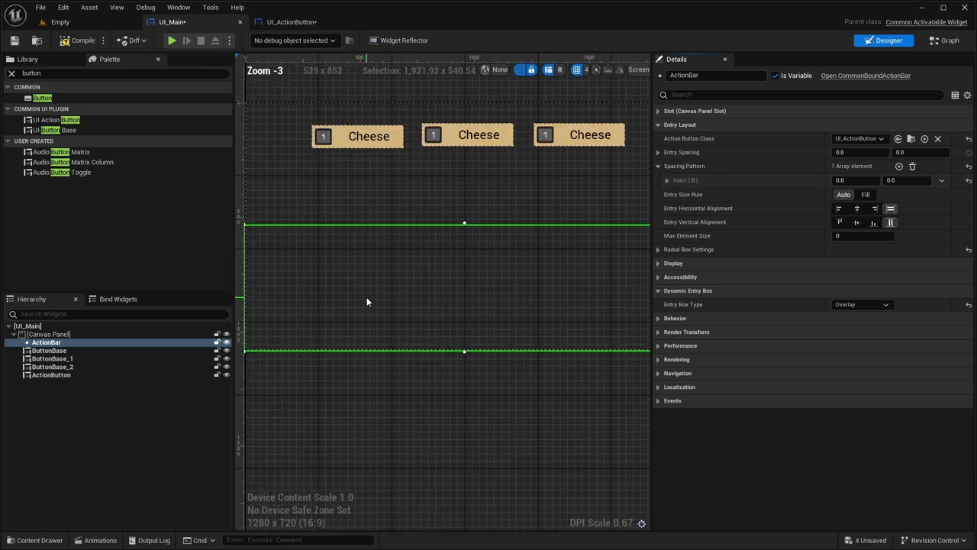
pyautogui.scroll(-1, 340, 303)
pyautogui.moveTo(356, 294); pyautogui.dragTo(354, 276, button='right')
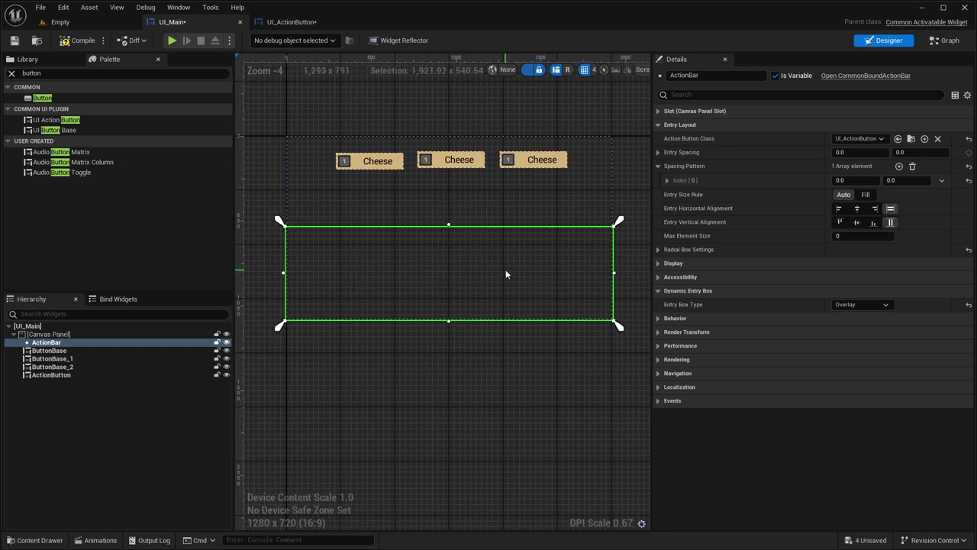
pyautogui.click(836, 181)
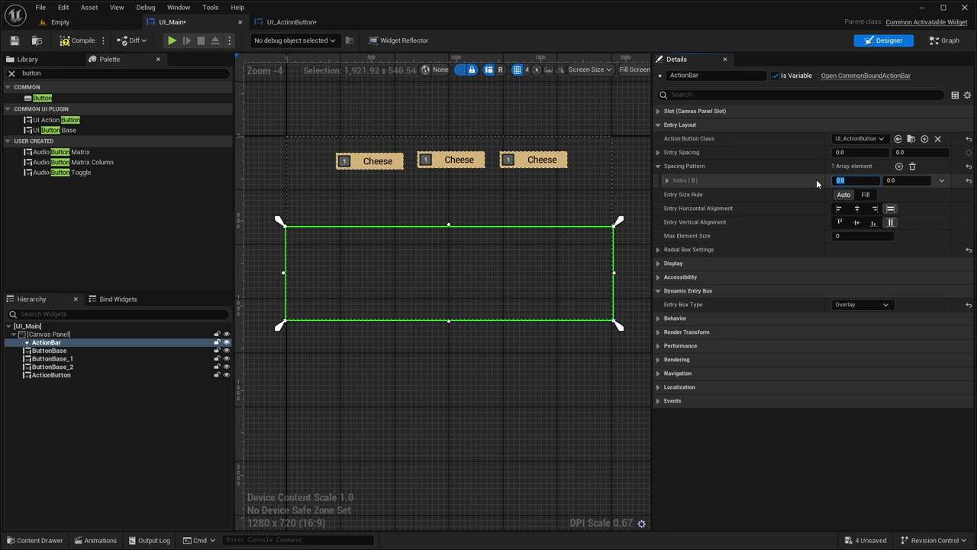
pyautogui.write('0')
pyautogui.press('Return')
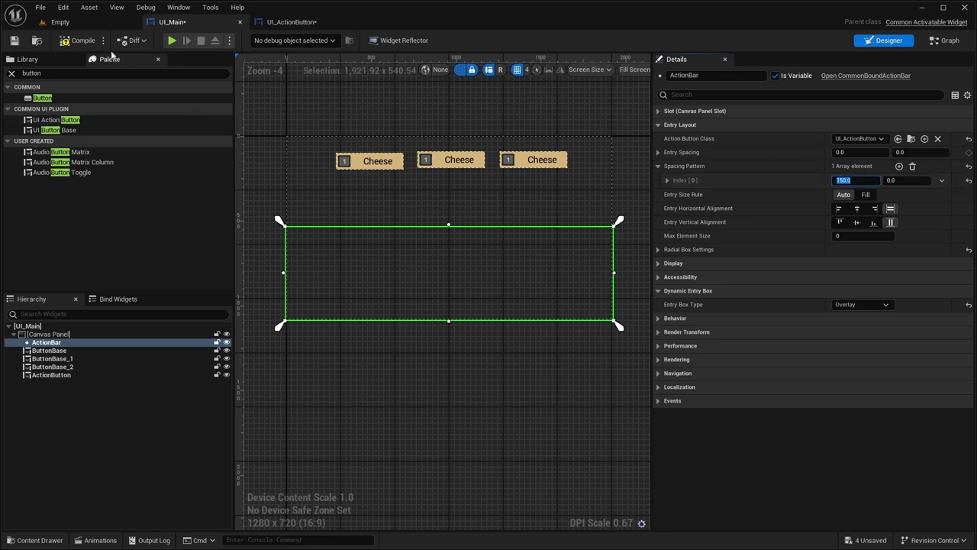
pyautogui.click(82, 40)
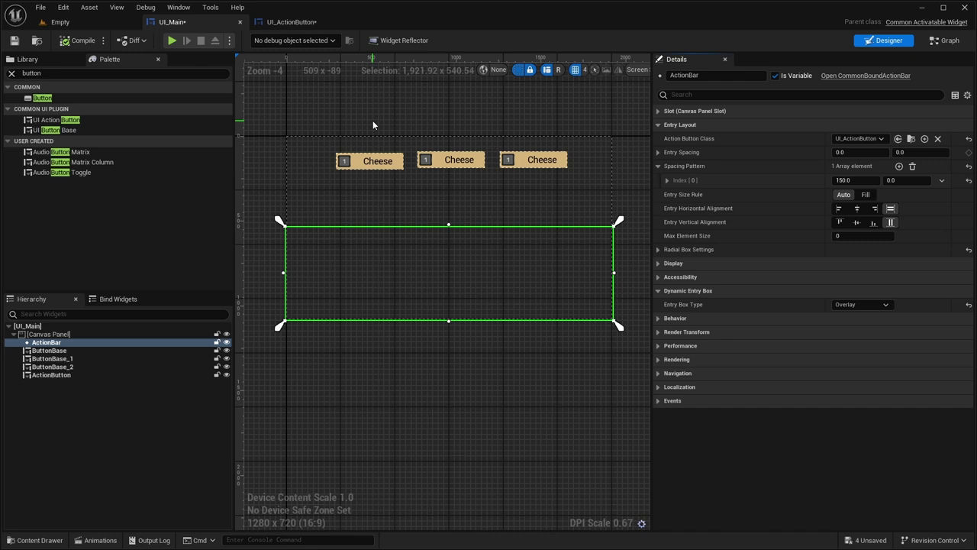
pyautogui.click(172, 41)
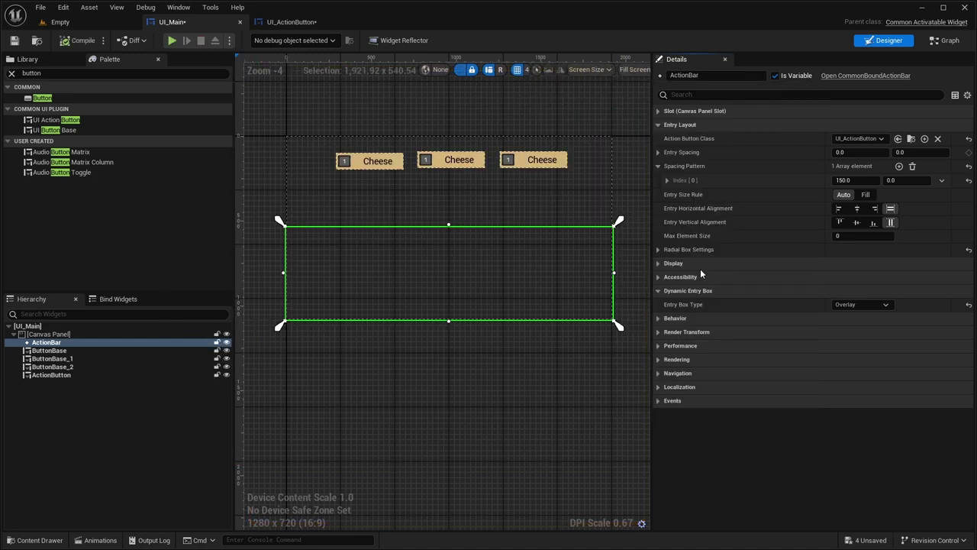
# Centre the ActionBar's entries both horizontally and vertically and check the overlay layout in the game preview.
pyautogui.click(856, 207)
pyautogui.click(856, 221)
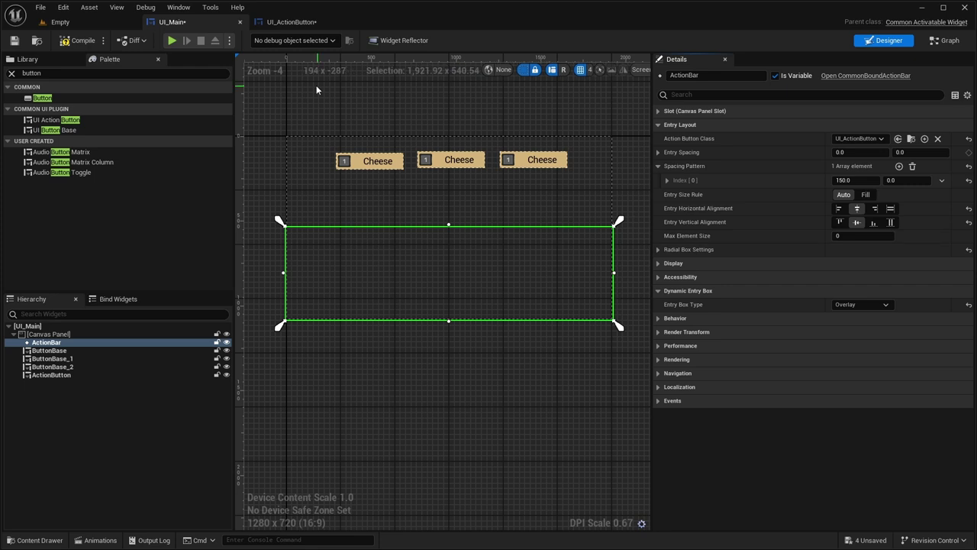
pyautogui.click(172, 41)
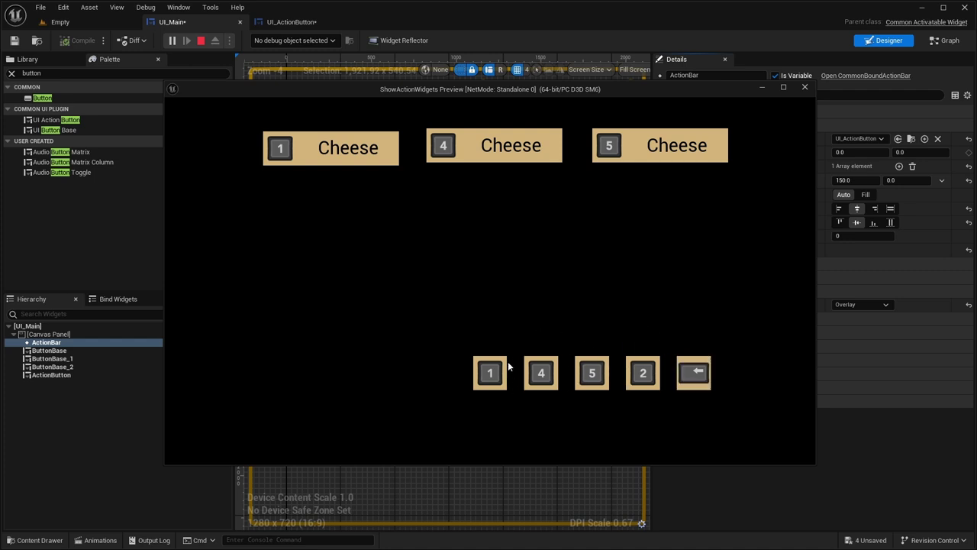
pyautogui.click(202, 40)
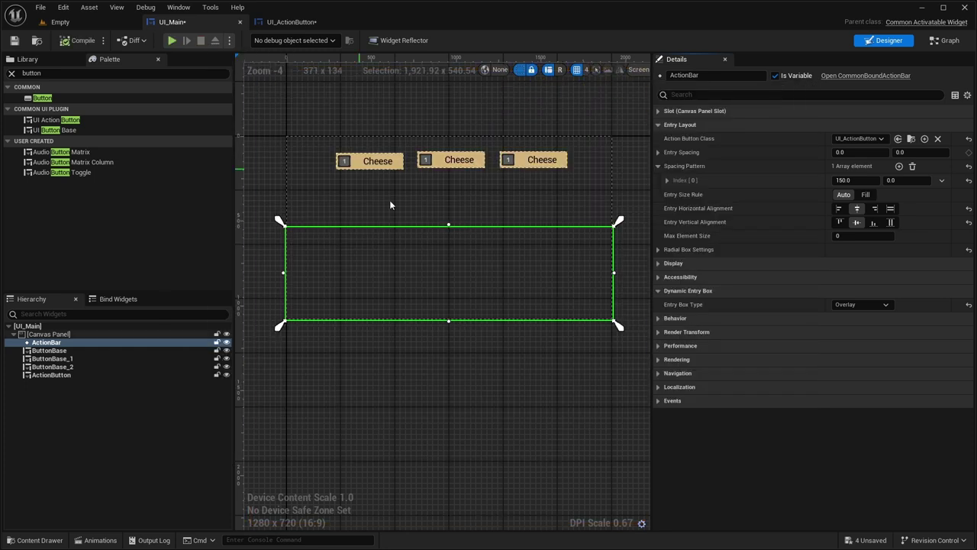
# Set the ActionBar's Entry Size Rule to Fill and compare the layout in the game preview.
pyautogui.click(865, 195)
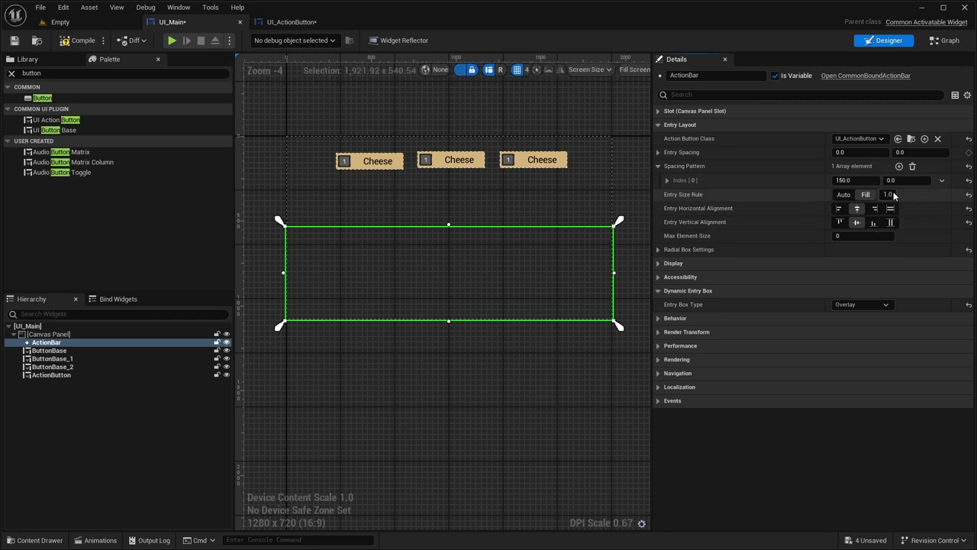
pyautogui.click(171, 41)
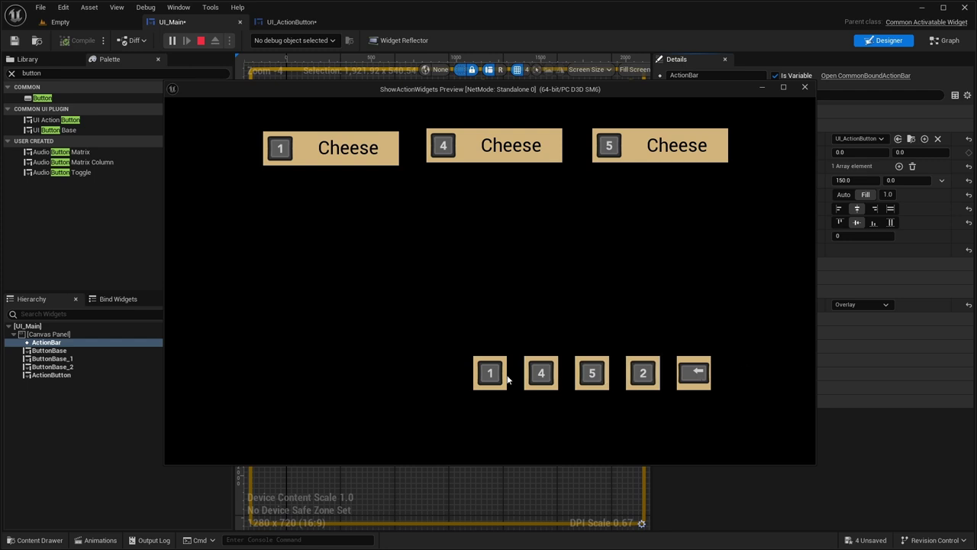
pyautogui.click(803, 86)
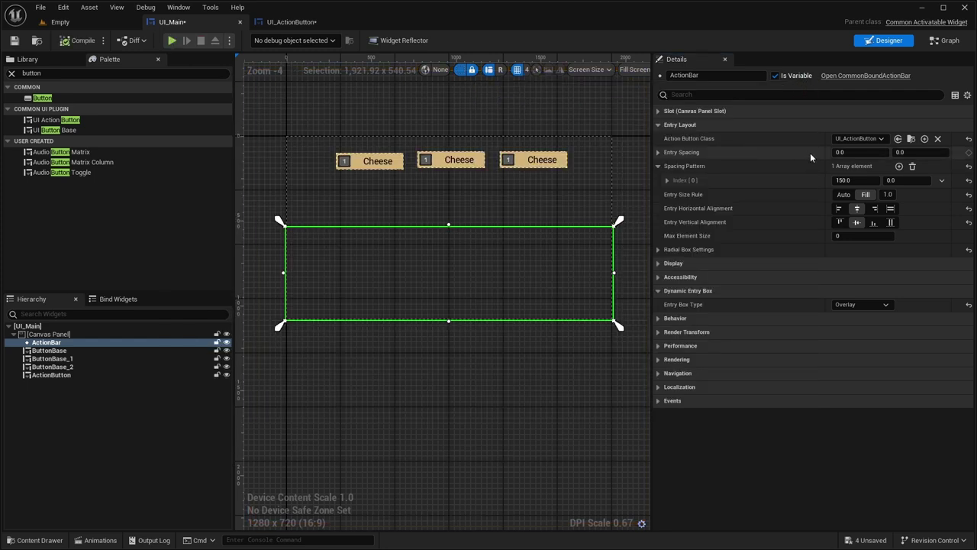
# Add a second Spacing Pattern element with an X spacing of 125 and examine the button spacing in the preview.
pyautogui.click(898, 166)
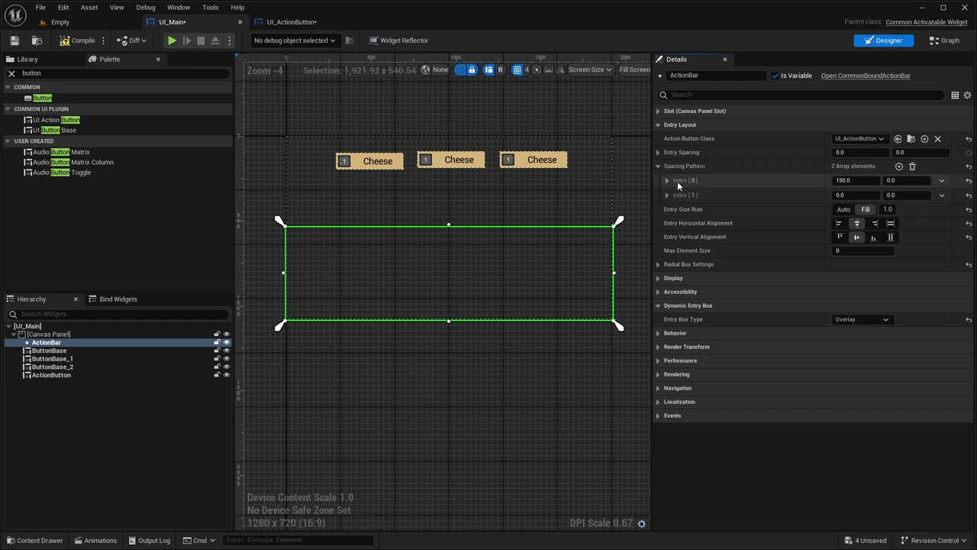
pyautogui.click(847, 195)
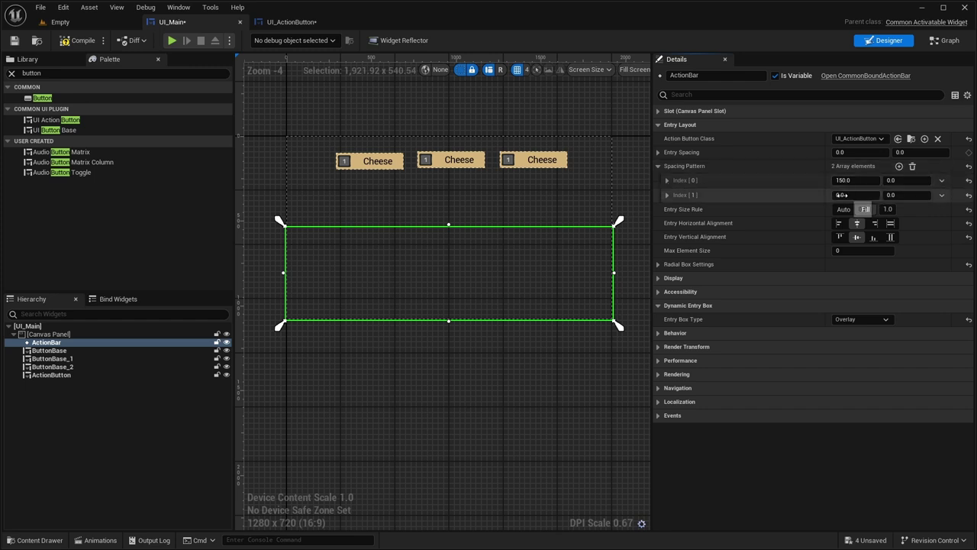
pyautogui.write('125')
pyautogui.press('Return')
pyautogui.click(172, 40)
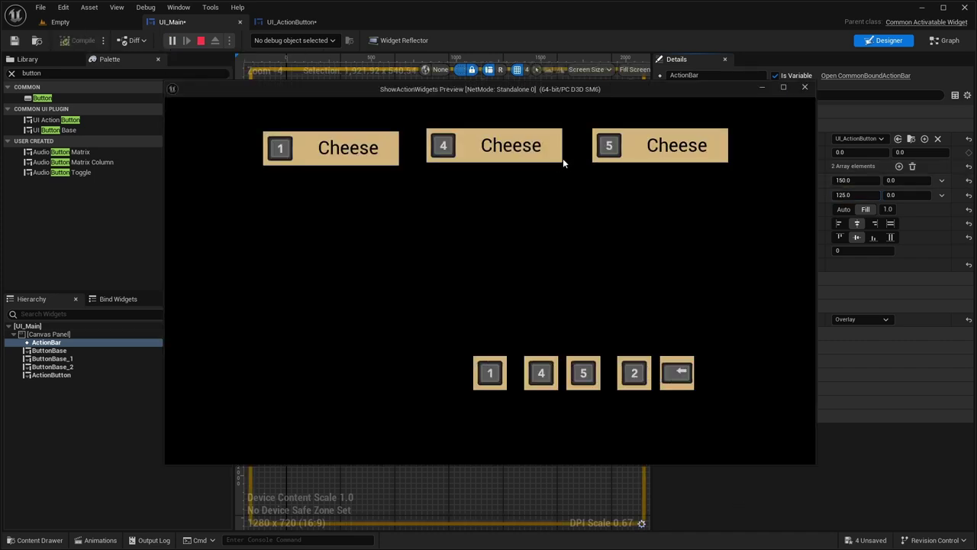
pyautogui.moveTo(682, 100); pyautogui.dragTo(517, 74)
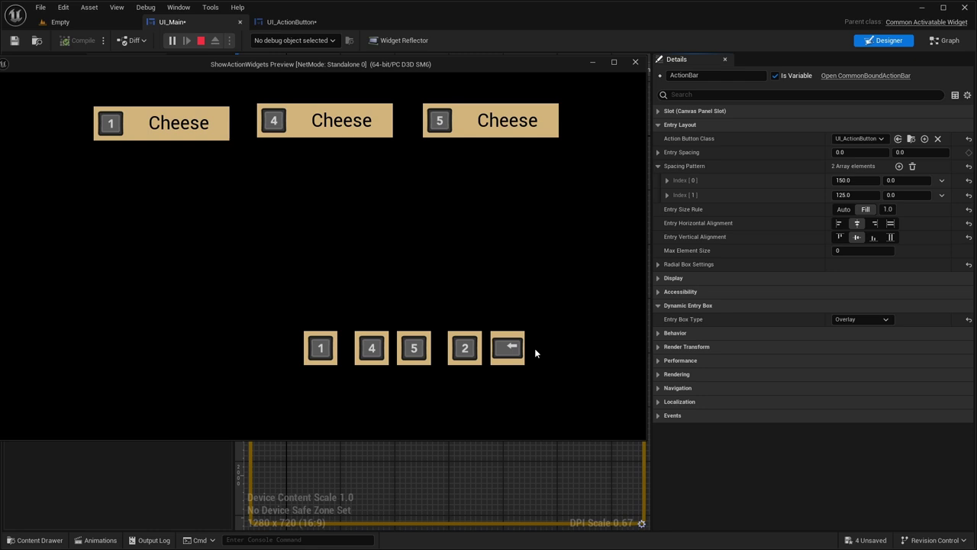
pyautogui.click(200, 41)
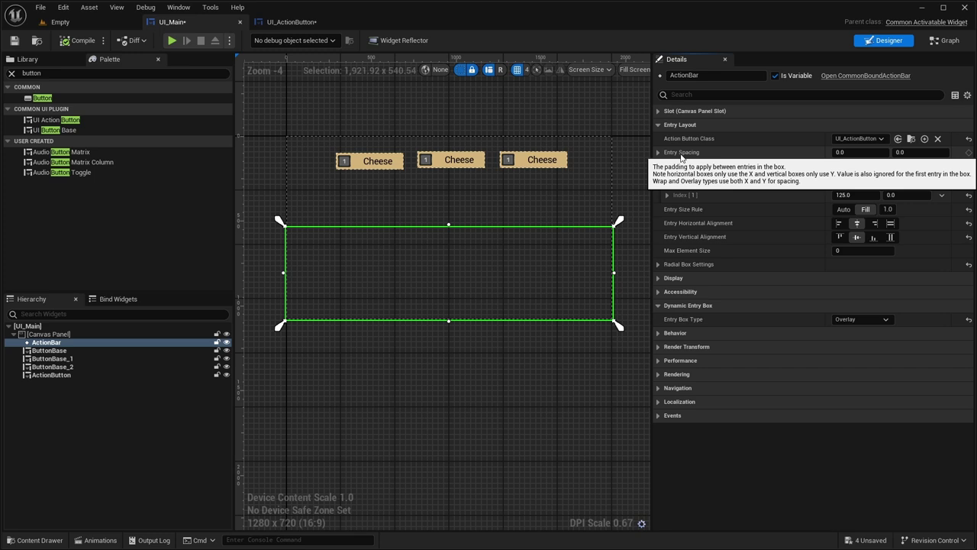
# Set the ActionBar's Entry Spacing to 50 on both X and Y and check the button layout in the game preview.
pyautogui.click(658, 153)
pyautogui.click(858, 166)
pyautogui.write('50')
pyautogui.click(855, 180)
pyautogui.write('50')
pyautogui.press('Return')
pyautogui.hotkey('alt', 'p')
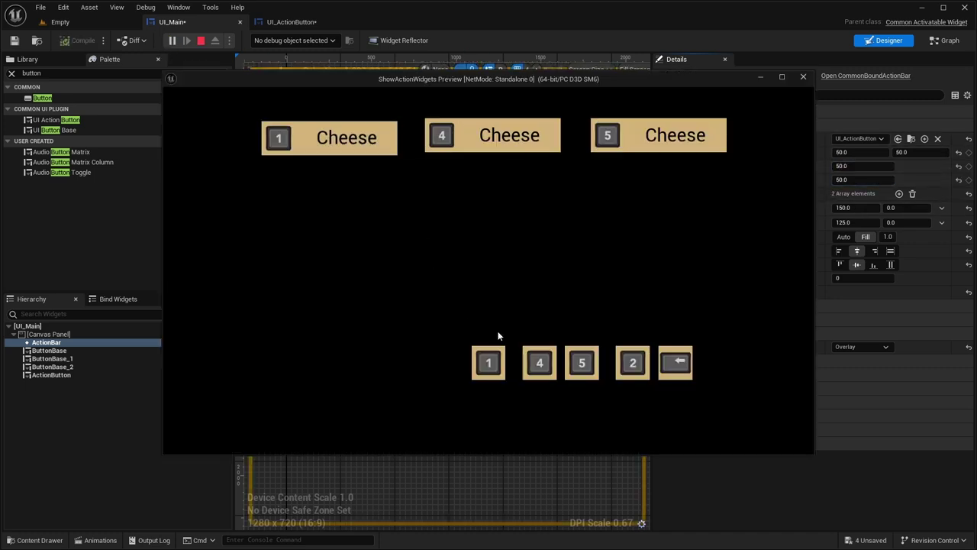
pyautogui.click(201, 40)
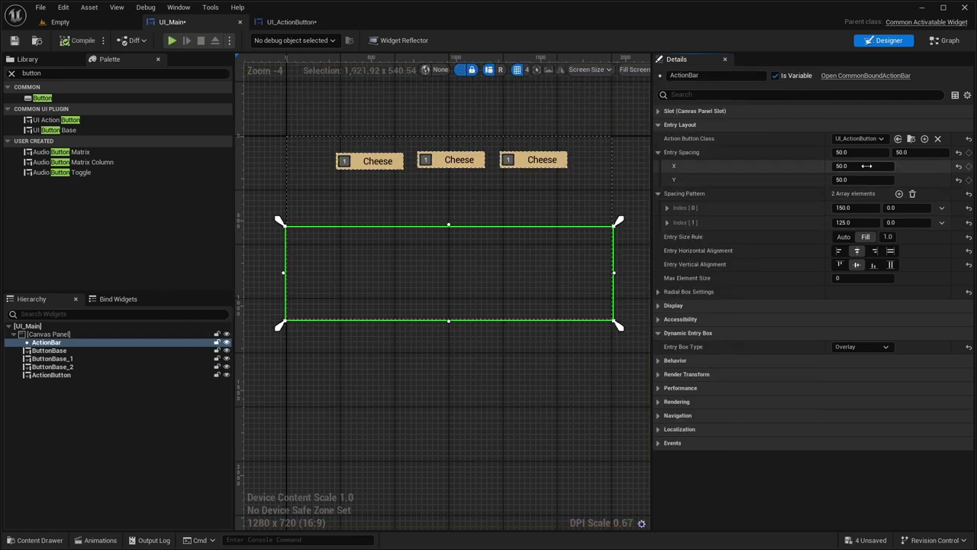
# Set the Entry Spacing to X 100 and Y 0 and compare the overlay layout in the game preview.
pyautogui.click(856, 165)
pyautogui.write('100')
pyautogui.press('Tab')
pyautogui.write('0')
pyautogui.press('Return')
pyautogui.hotkey('alt', 'p')
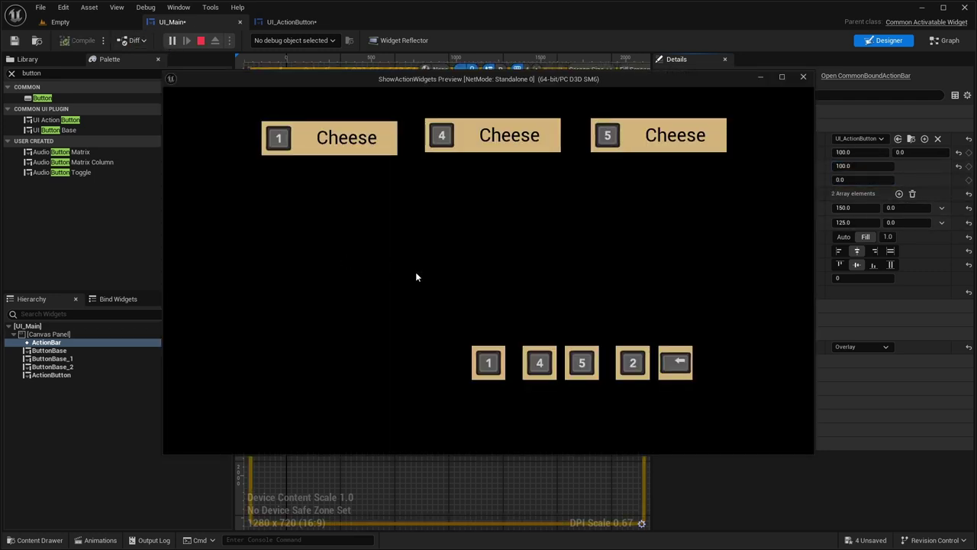
pyautogui.press('Escape')
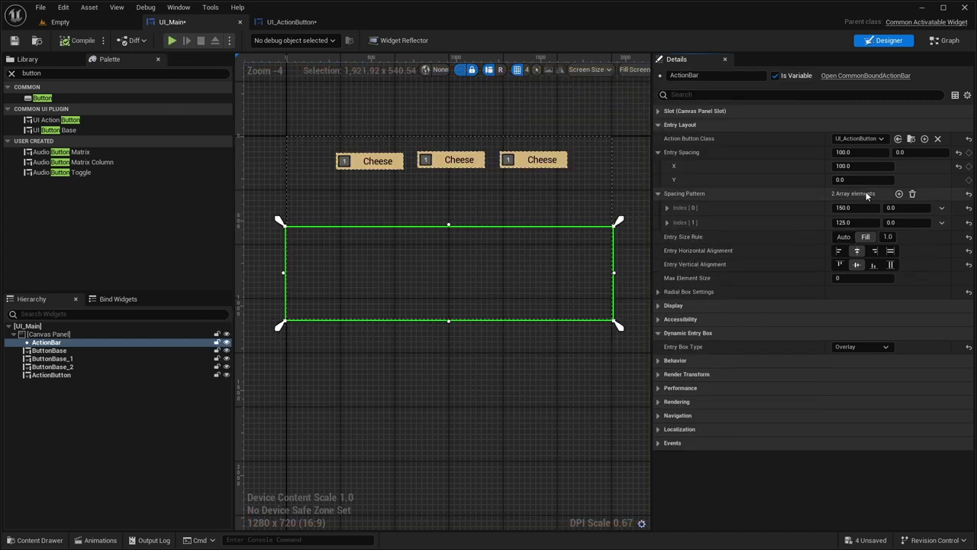
# Set the Entry Spacing's X value back to 0 and collapse its X and Y values.
pyautogui.click(858, 165)
pyautogui.write('0')
pyautogui.press('Return')
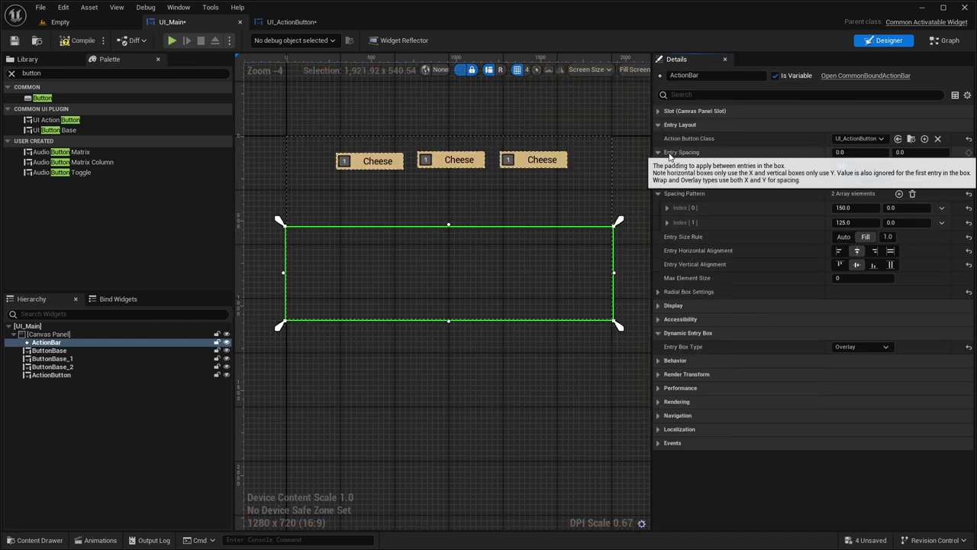
pyautogui.click(661, 151)
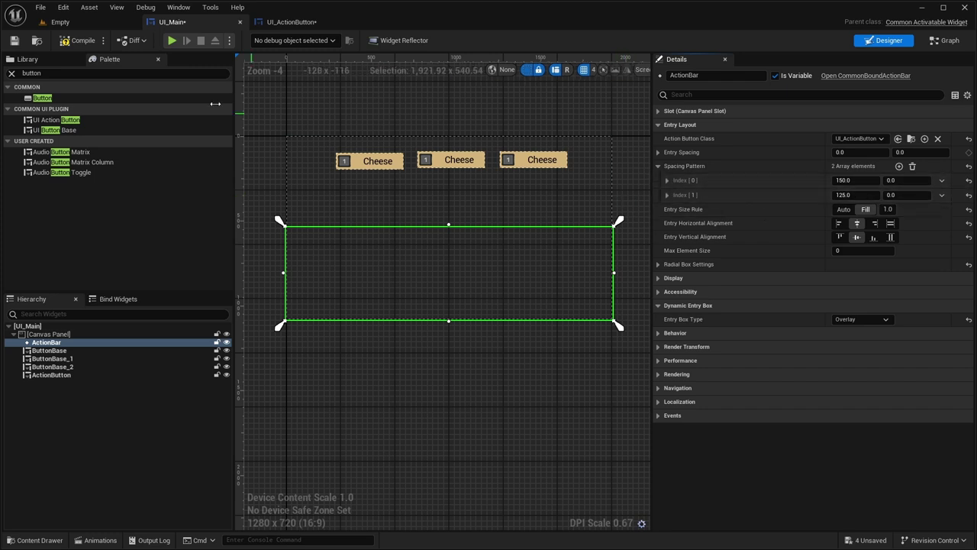
# Set the first Spacing Pattern element's Y spacing to 100 and examine the button offsets in the game preview.
pyautogui.click(890, 180)
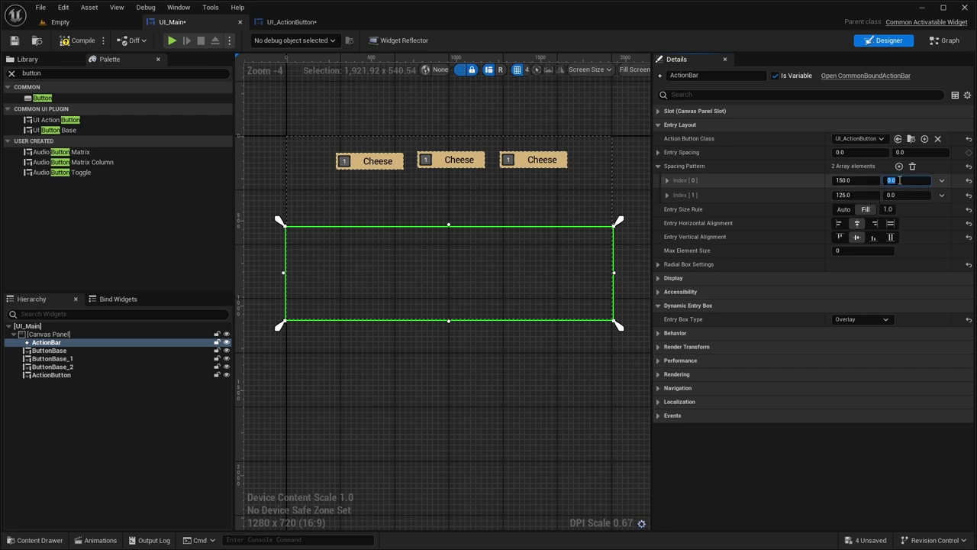
pyautogui.write('100')
pyautogui.press('Return')
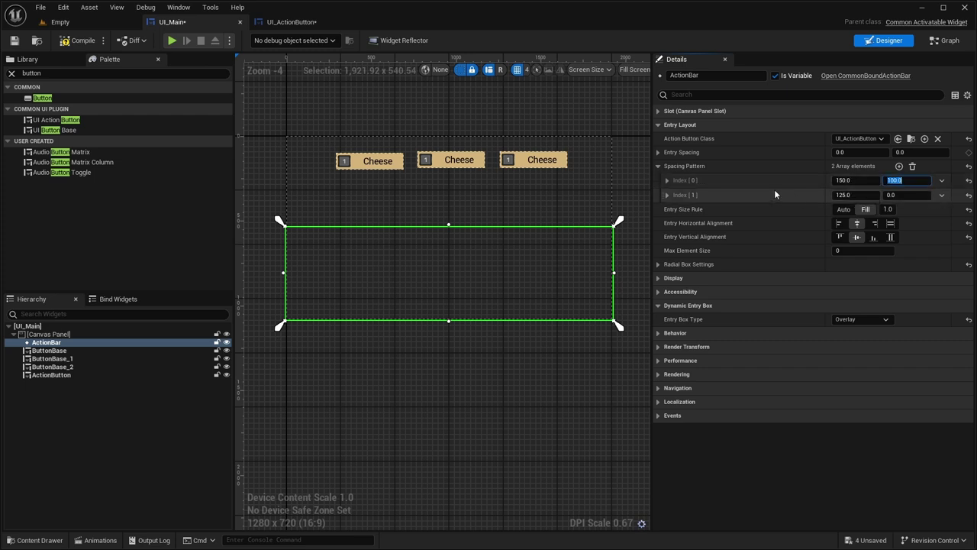
pyautogui.click(173, 41)
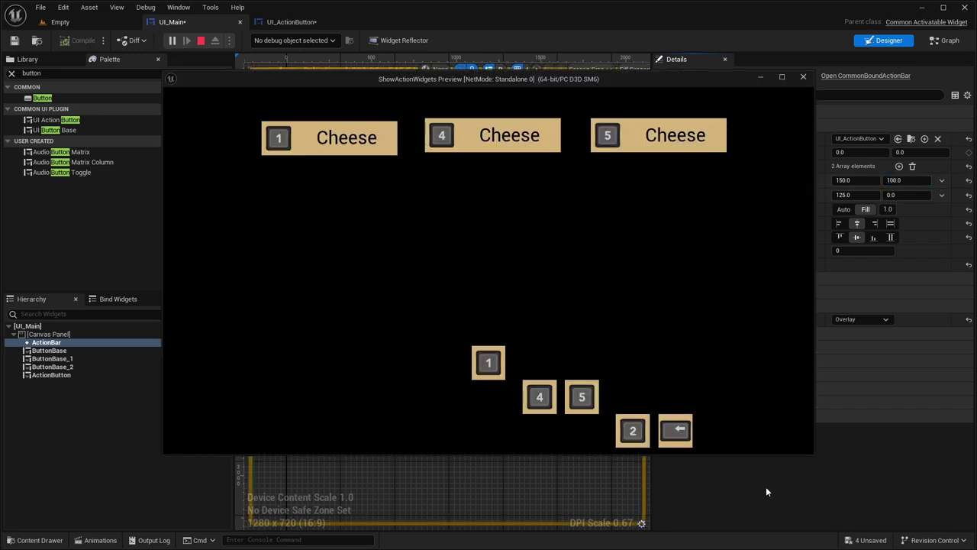
pyautogui.moveTo(617, 86); pyautogui.dragTo(463, 55)
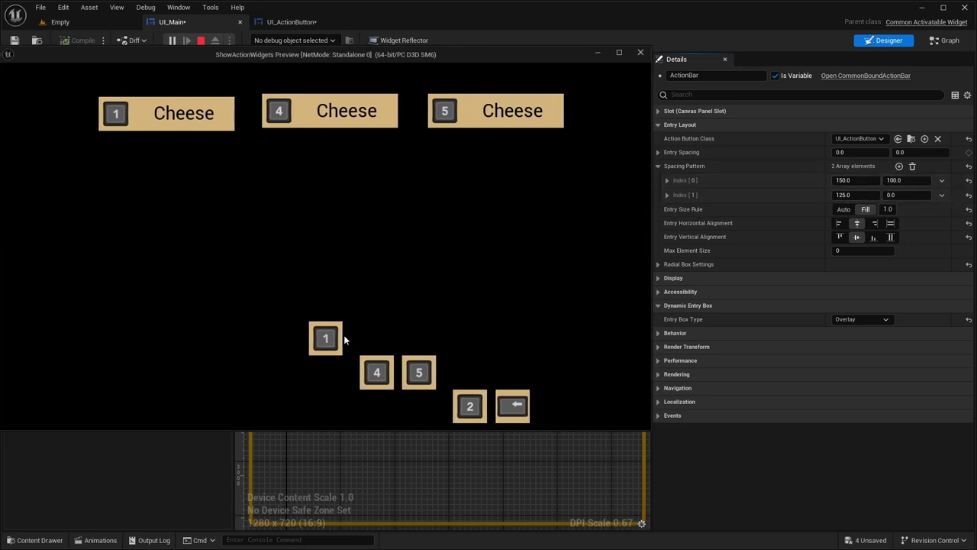
pyautogui.click(865, 208)
pyautogui.click(640, 54)
# Set the first Spacing Pattern element's X spacing to 100, delete the second element, and preview the game.
pyautogui.click(853, 181)
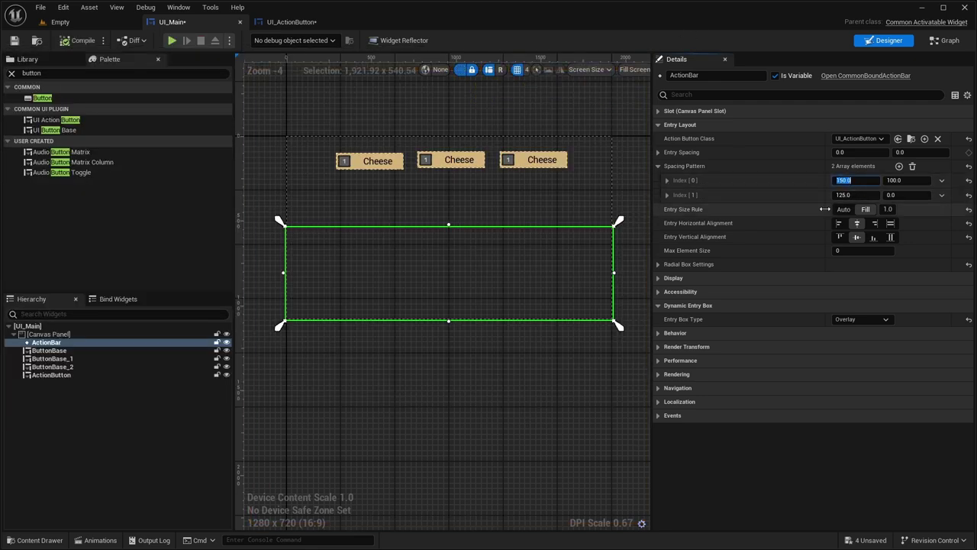
pyautogui.write('100')
pyautogui.press('Return')
pyautogui.click(941, 195)
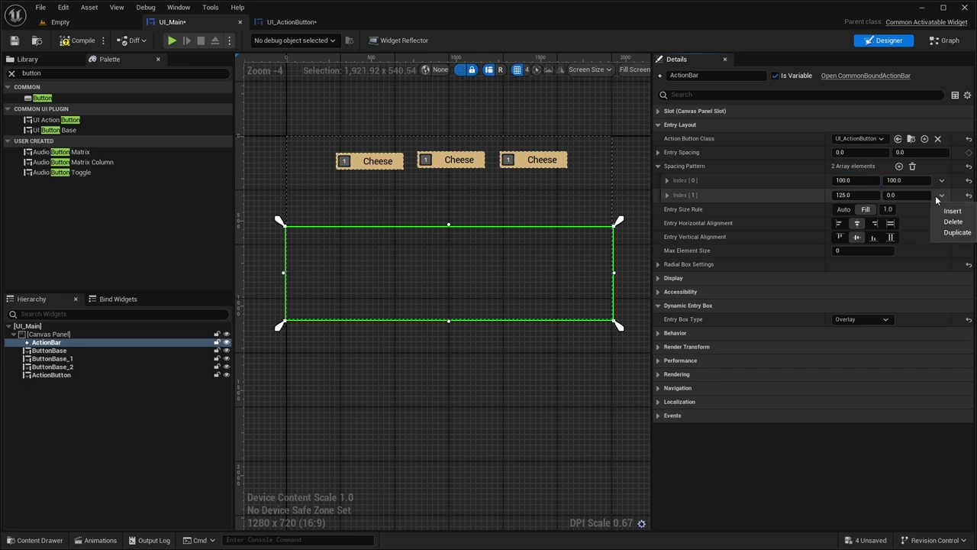
pyautogui.click(951, 220)
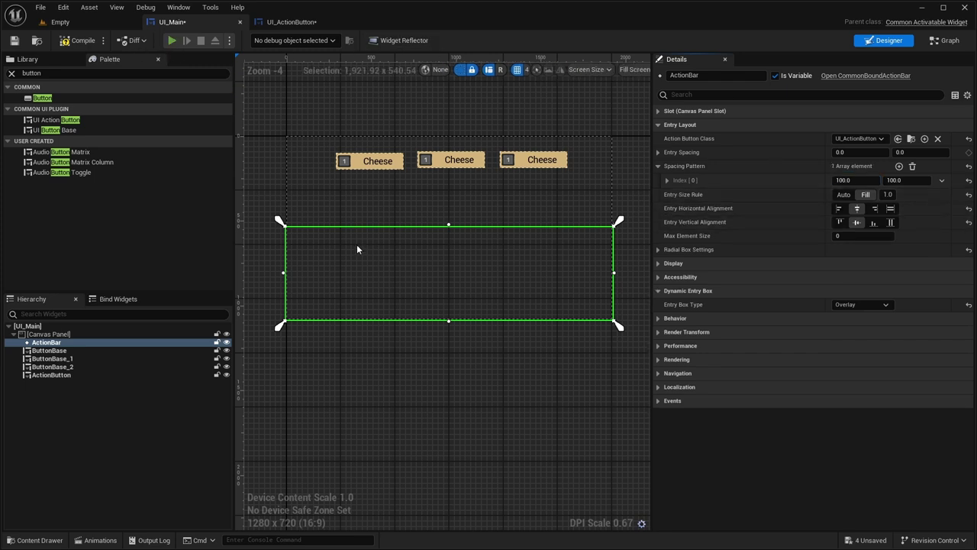
pyautogui.hotkey('alt', 'p')
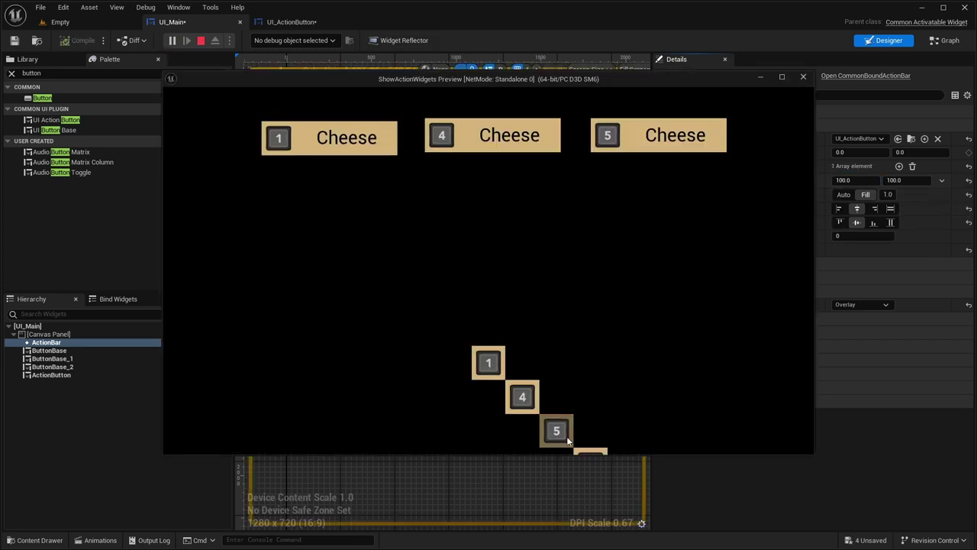
pyautogui.click(803, 78)
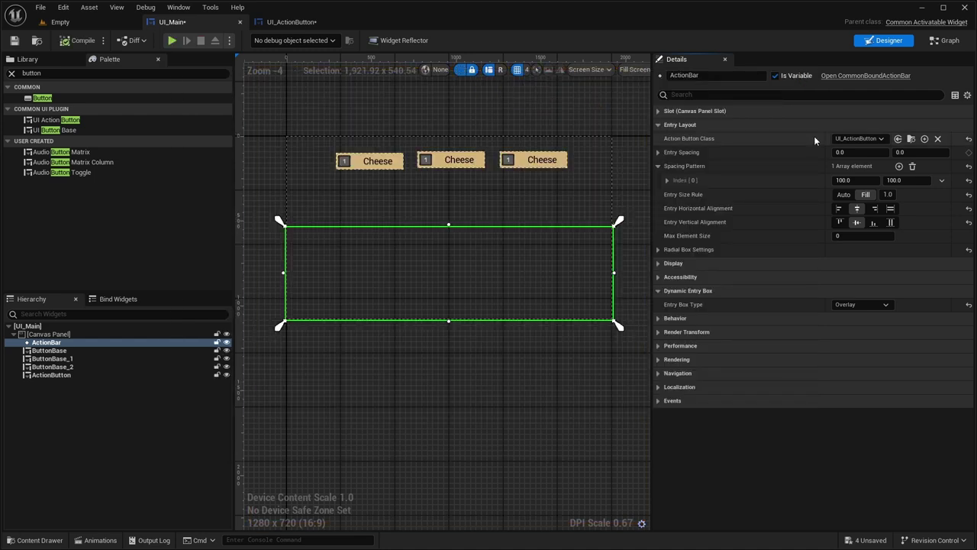
# Preview the ActionBar with Fill horizontal entry alignment, and again with left horizontal and Fill vertical alignment.
pyautogui.click(892, 209)
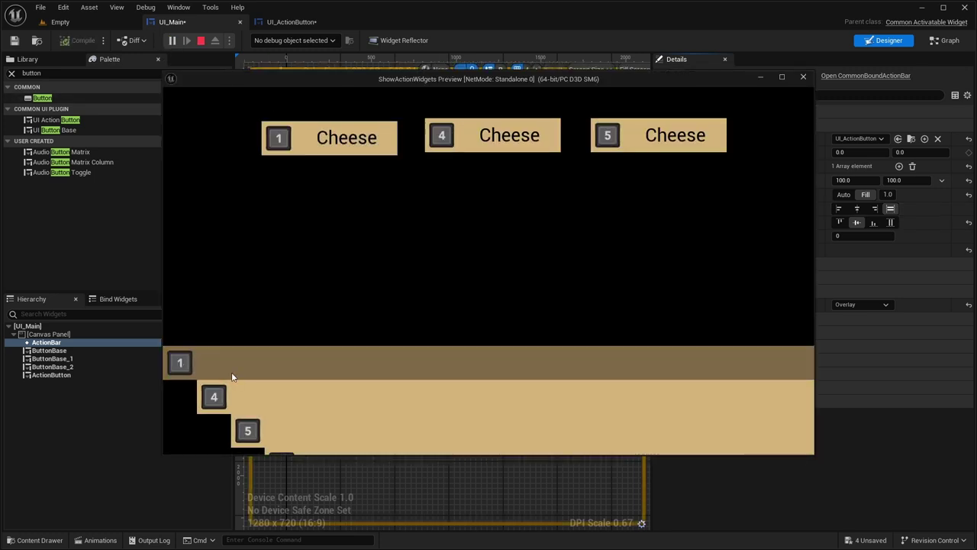
pyautogui.click(200, 40)
pyautogui.click(890, 222)
pyautogui.click(839, 210)
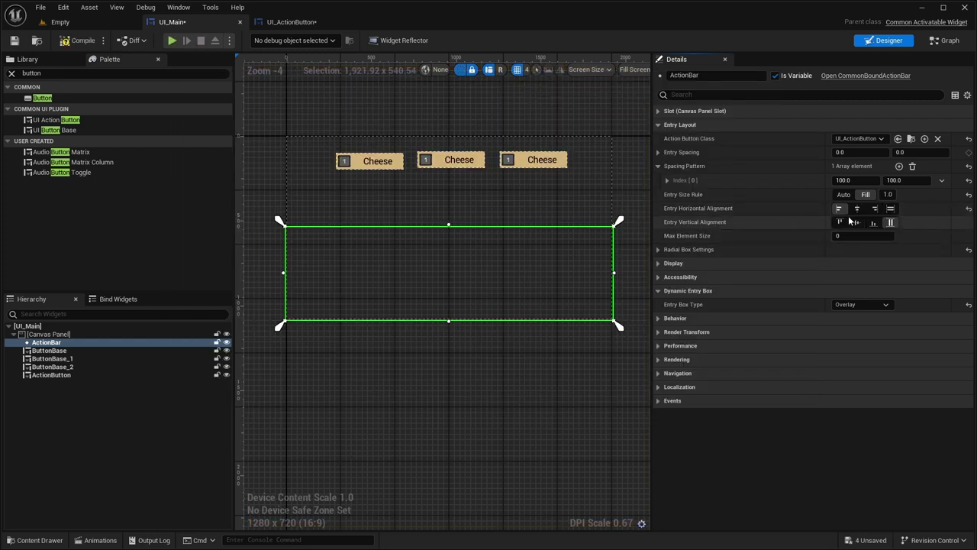
pyautogui.click(172, 40)
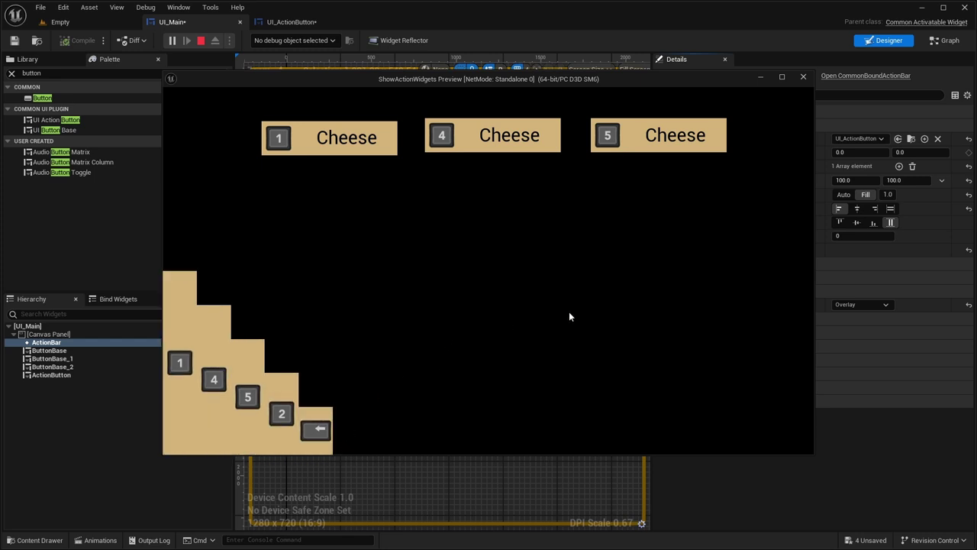
pyautogui.click(202, 41)
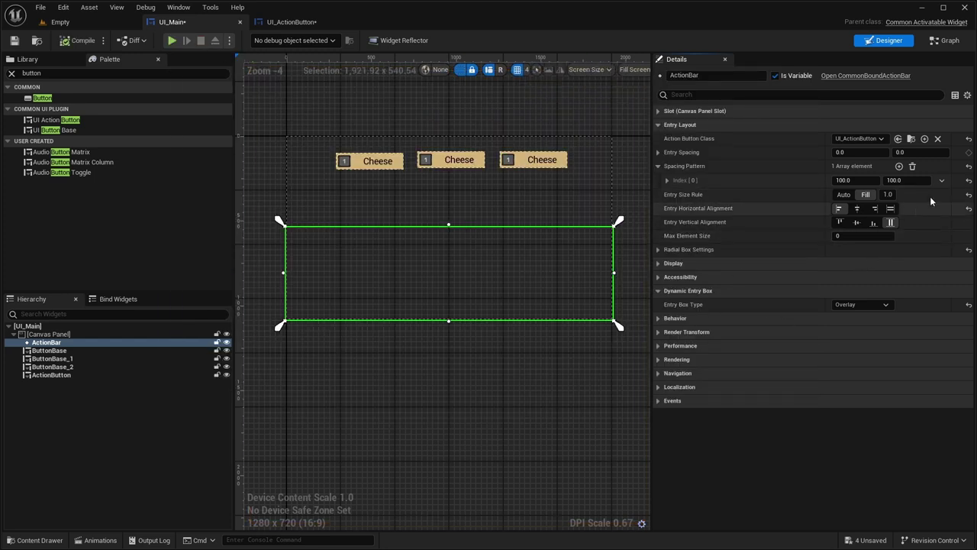
# Remove all Spacing Pattern elements from the ActionBar and change its Entry Box Type to Horizontal.
pyautogui.click(911, 166)
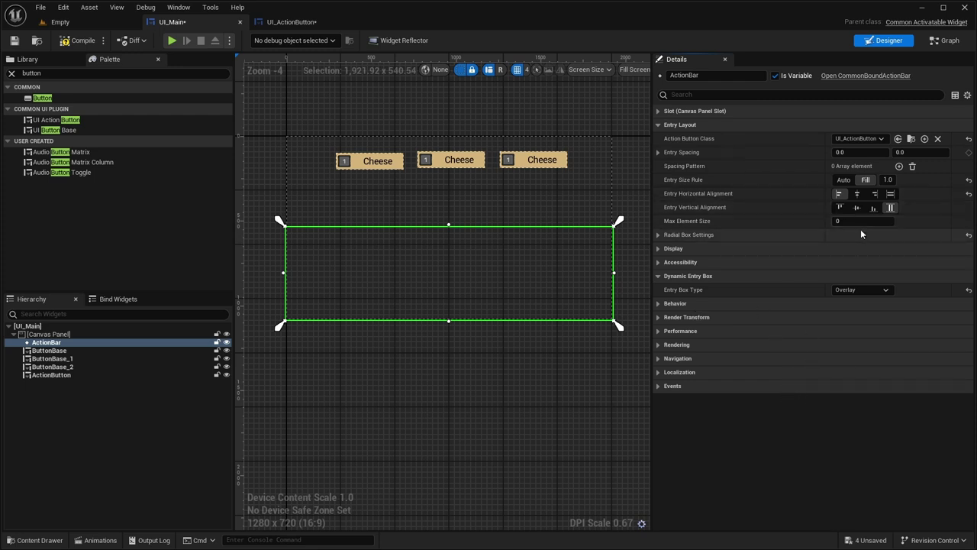
pyautogui.click(856, 290)
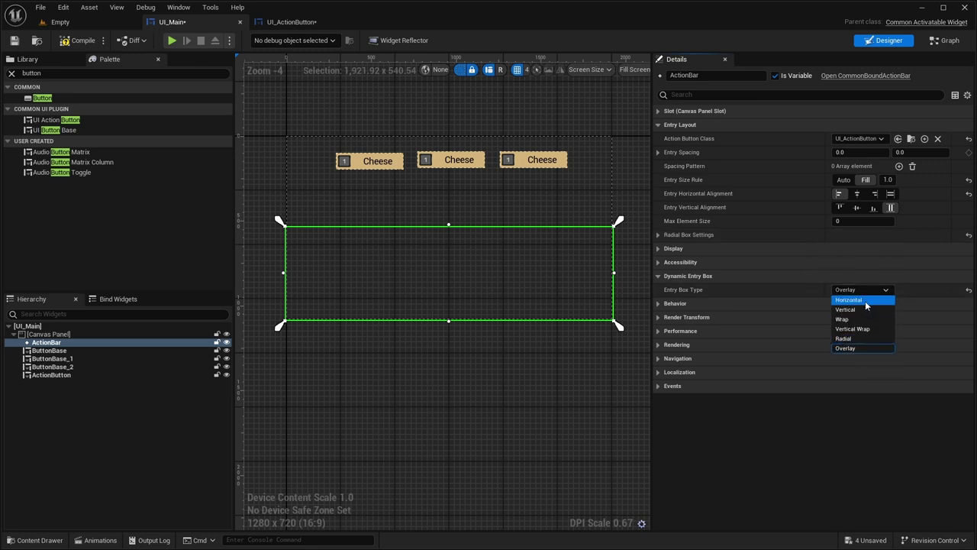
pyautogui.click(864, 300)
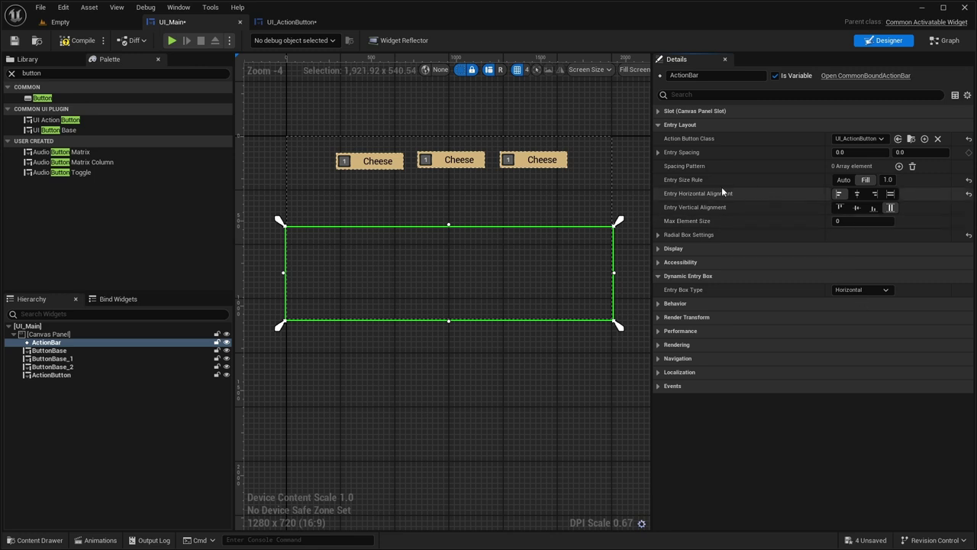
# Set the Entry Spacing's X value to 50 and check the horizontal button layout in the game preview.
pyautogui.click(659, 152)
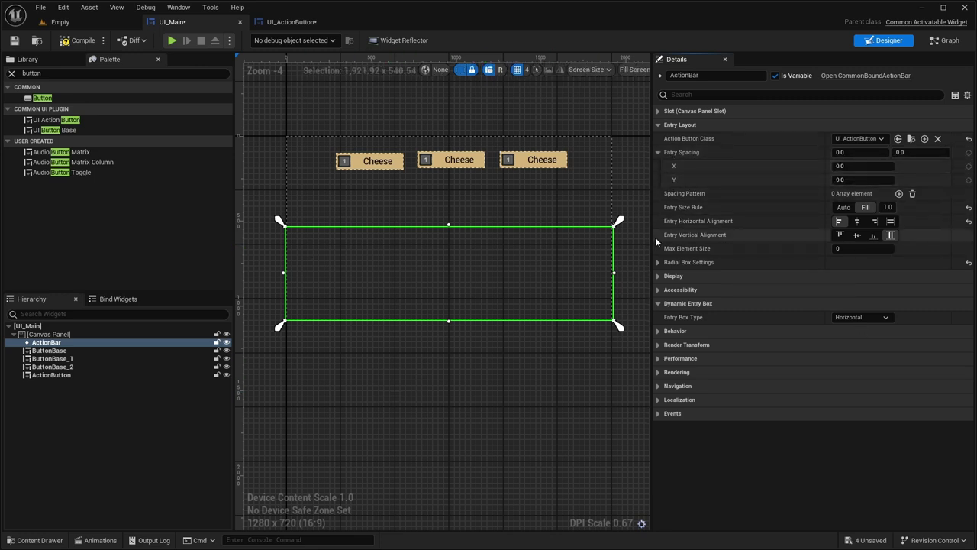
pyautogui.press('Tab')
pyautogui.write('50')
pyautogui.press('Return')
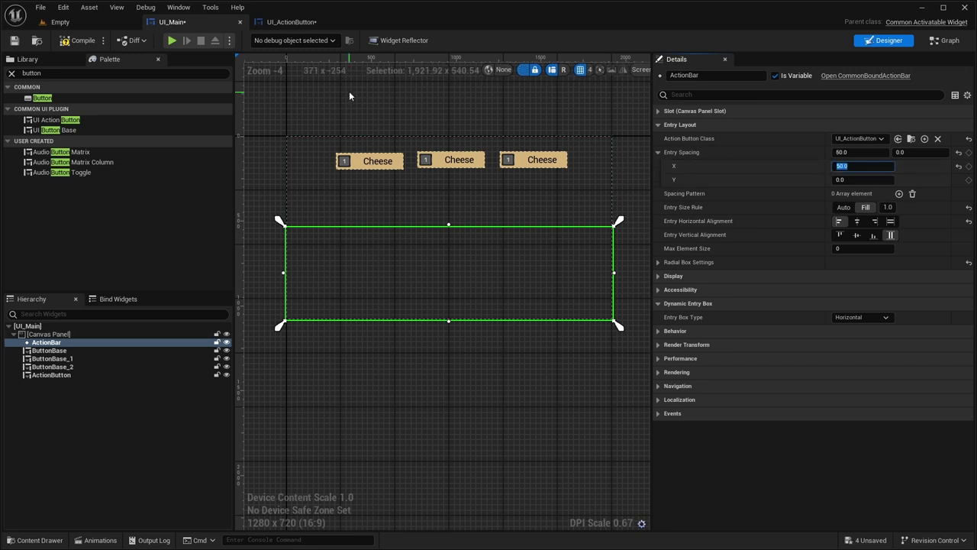
pyautogui.click(172, 40)
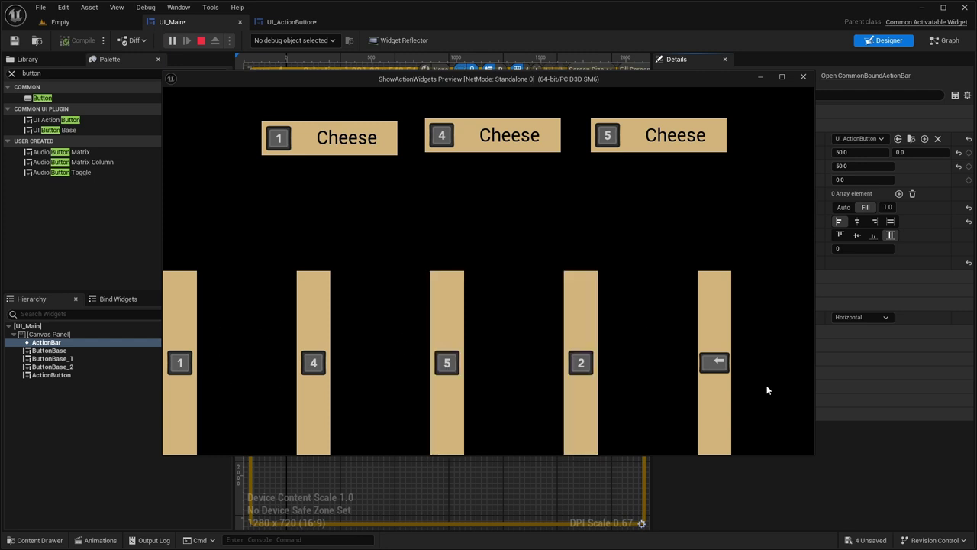
pyautogui.click(204, 40)
# Set the Entry Spacing's X value to 5 and the Entry Horizontal Alignment to Fill, previewing the layout after each change.
pyautogui.hotkey('ctrl', 'z')
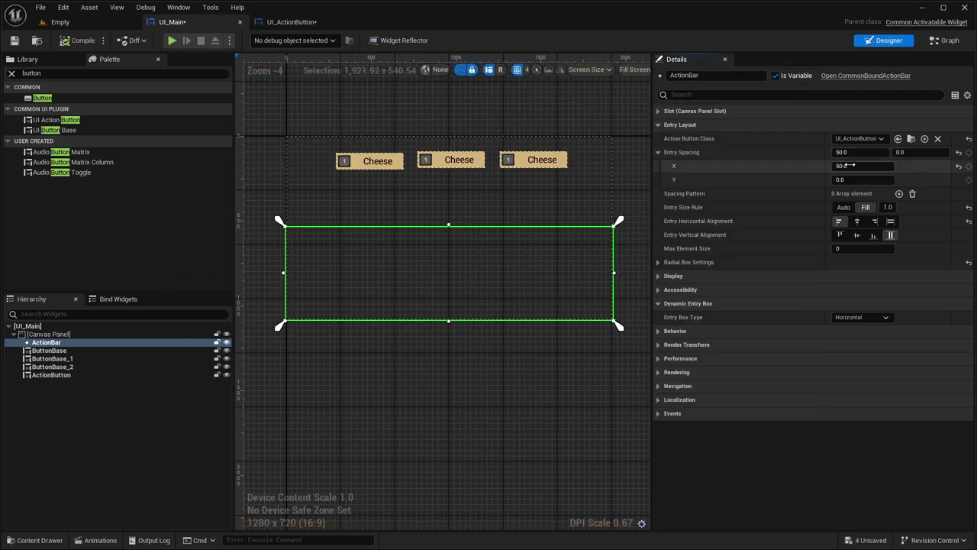
pyautogui.click(173, 41)
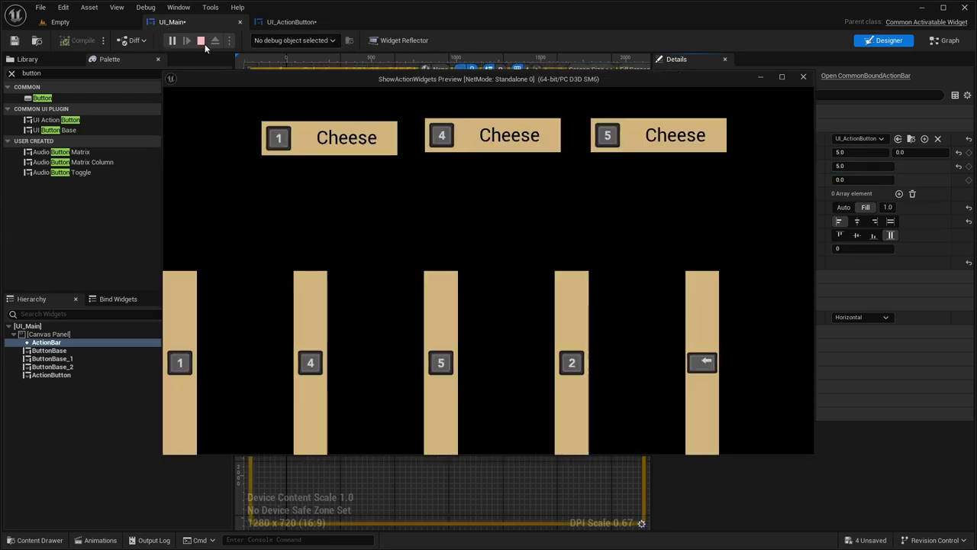
pyautogui.click(203, 42)
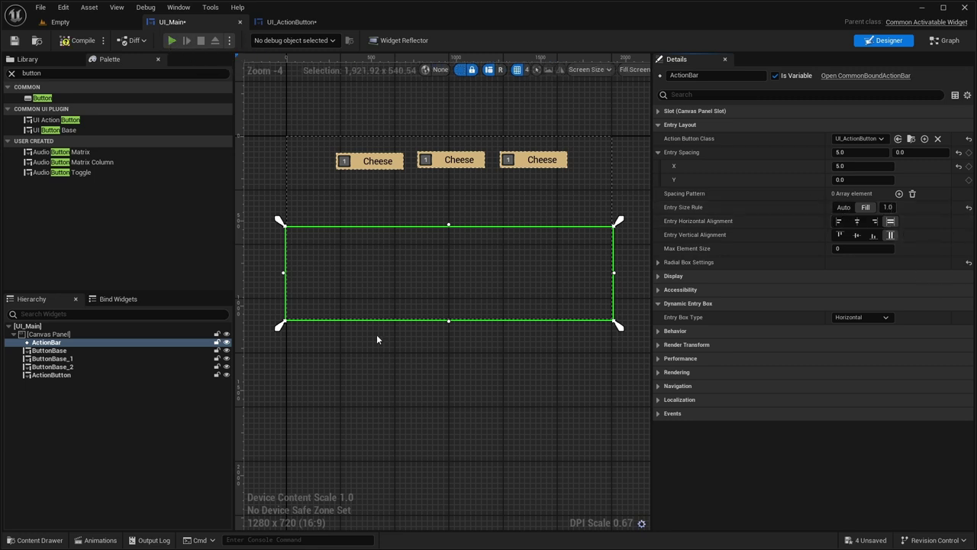
pyautogui.hotkey('alt', 'p')
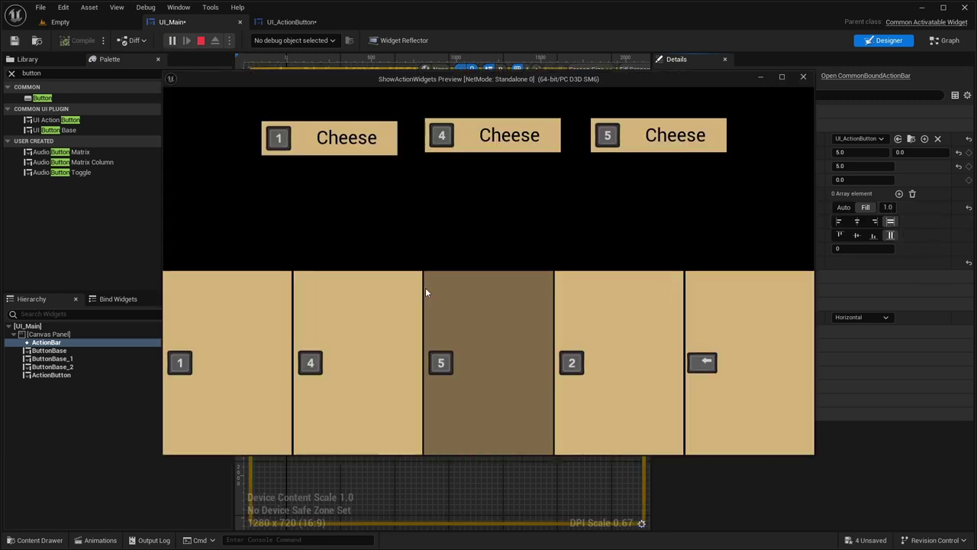
pyautogui.click(201, 41)
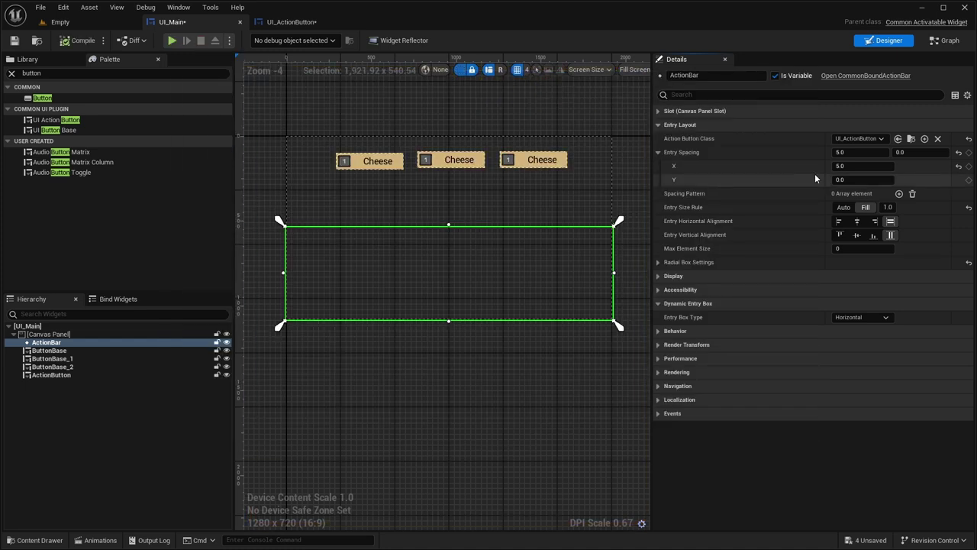
# Set the X Entry Spacing to 50 and check the gaps between the filled horizontal buttons in the preview.
pyautogui.click(860, 152)
pyautogui.write('50')
pyautogui.press('Return')
pyautogui.click(172, 40)
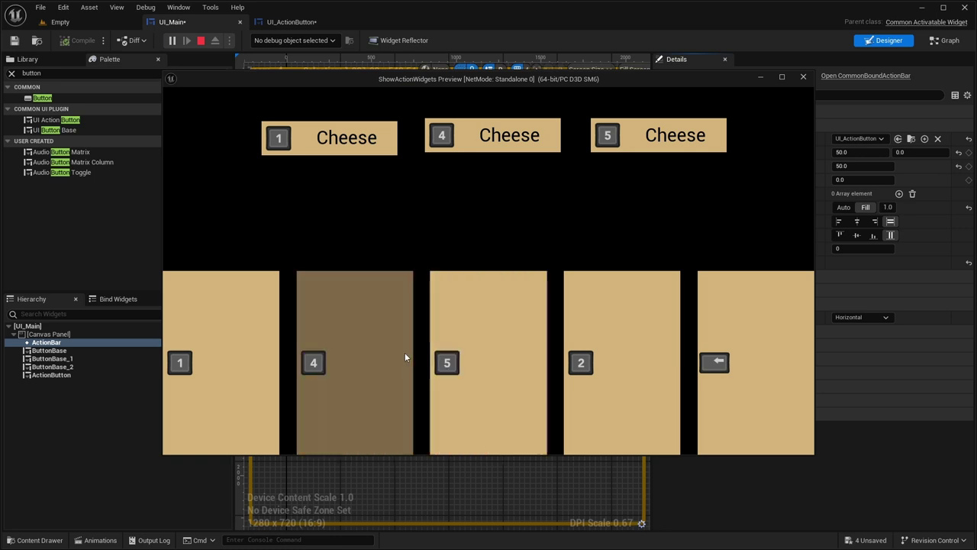
pyautogui.click(201, 40)
# Change the ActionBar's Entry Box Type to Vertical and check the stacked buttons in the game preview.
pyautogui.click(843, 316)
pyautogui.click(849, 338)
pyautogui.click(172, 41)
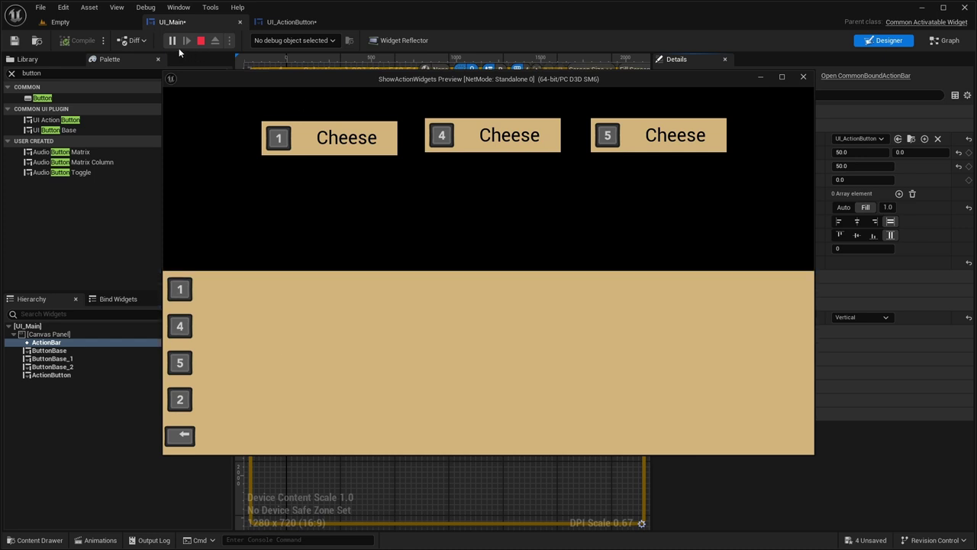
pyautogui.click(201, 40)
# Set the Entry Spacing to X 0 and Y 50 and check the vertical button gaps in the game preview.
pyautogui.click(902, 152)
pyautogui.click(847, 152)
pyautogui.write('0')
pyautogui.press('Return')
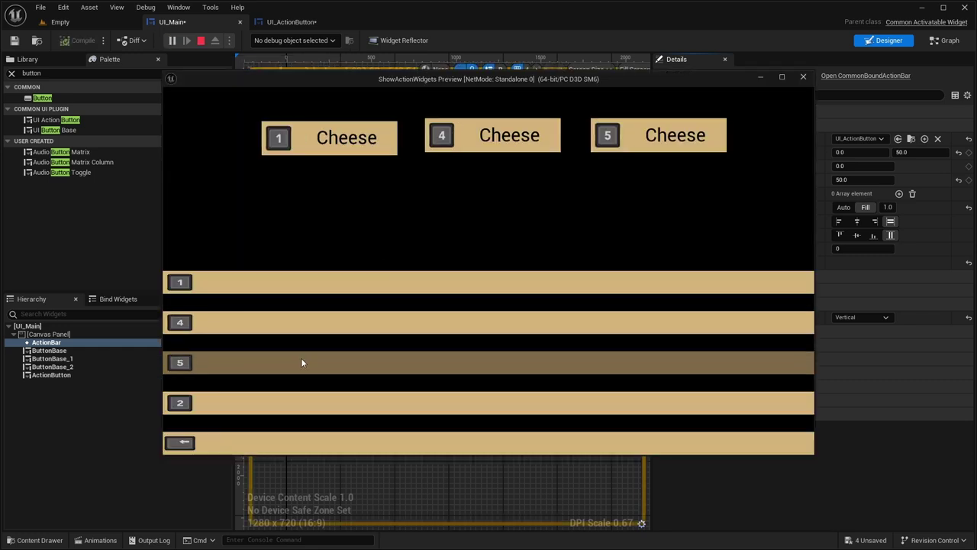
pyautogui.click(200, 41)
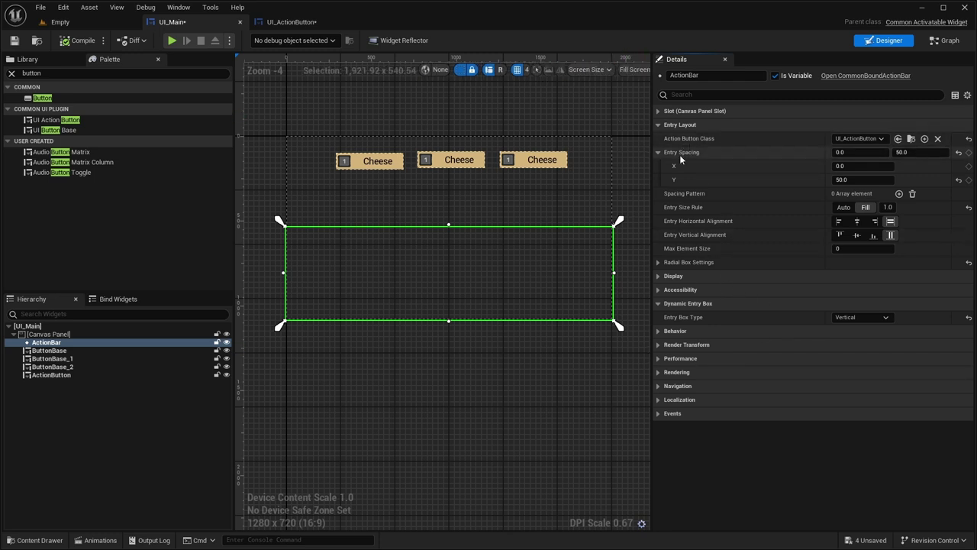
pyautogui.moveTo(680, 154)
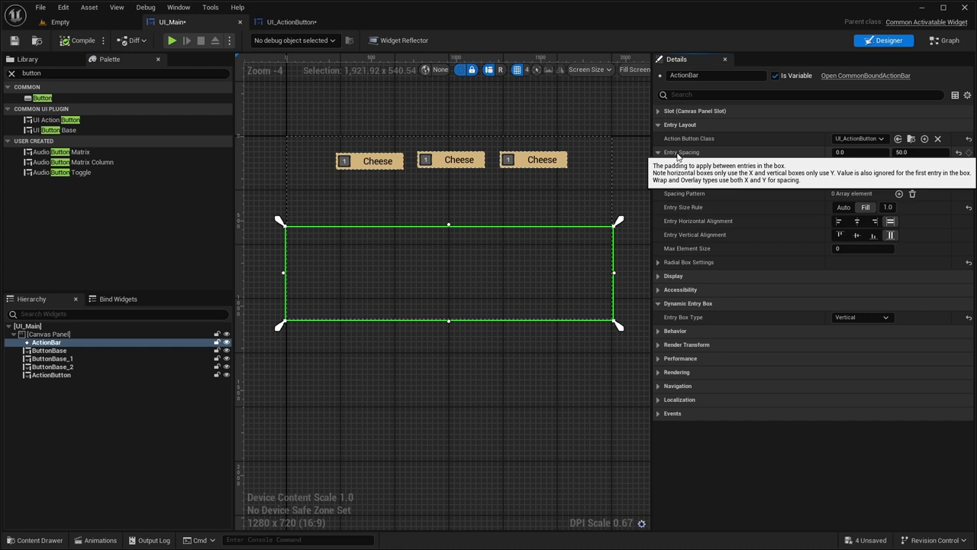
# Examine the Triggering Enhanced Input Action and Display in Action Bar settings of ActionButton and the first ButtonBase.
pyautogui.click(677, 156)
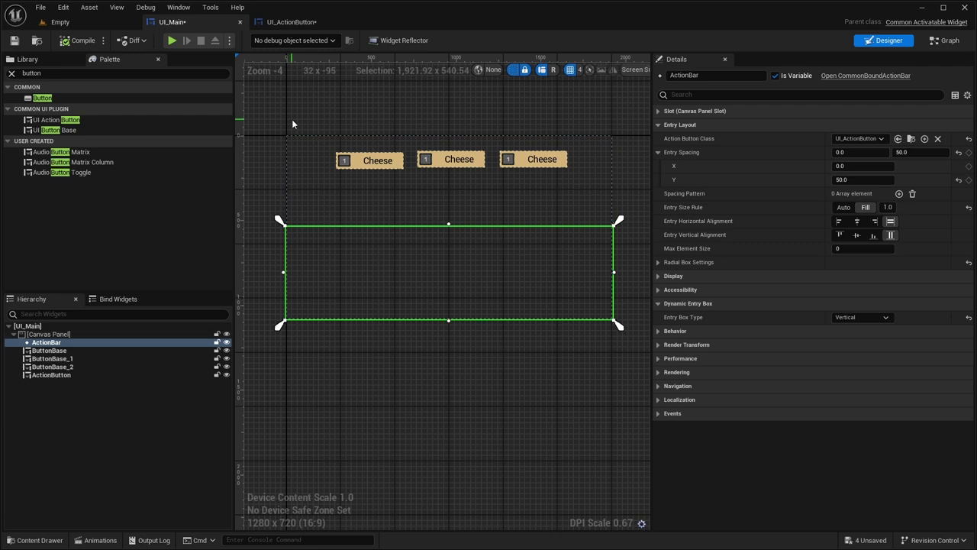
pyautogui.click(49, 350)
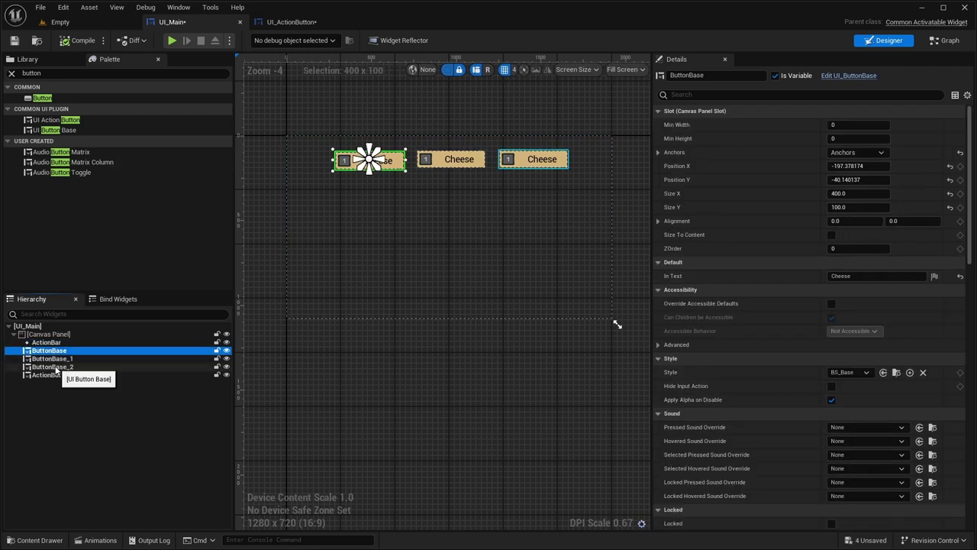
pyautogui.click(50, 375)
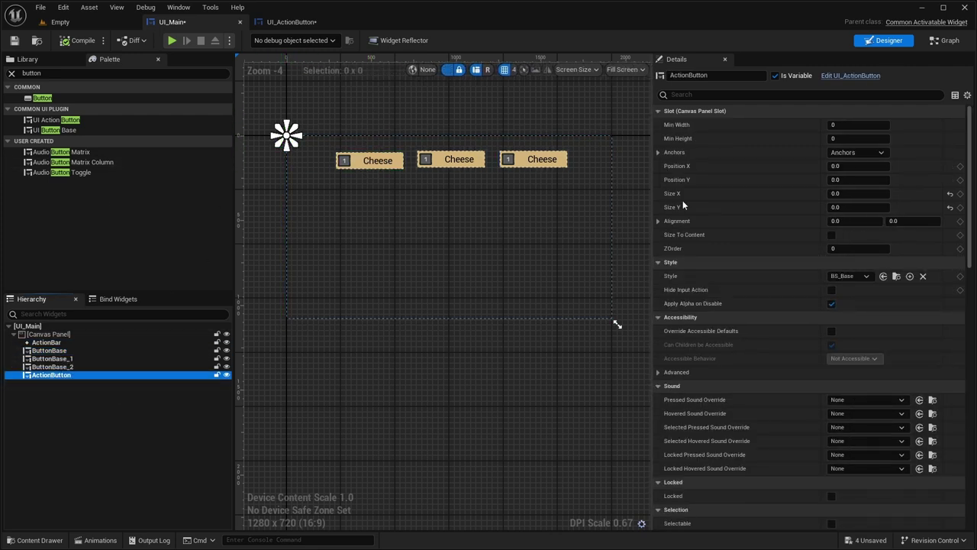
pyautogui.scroll(-6, 735, 214)
pyautogui.scroll(-3, 734, 219)
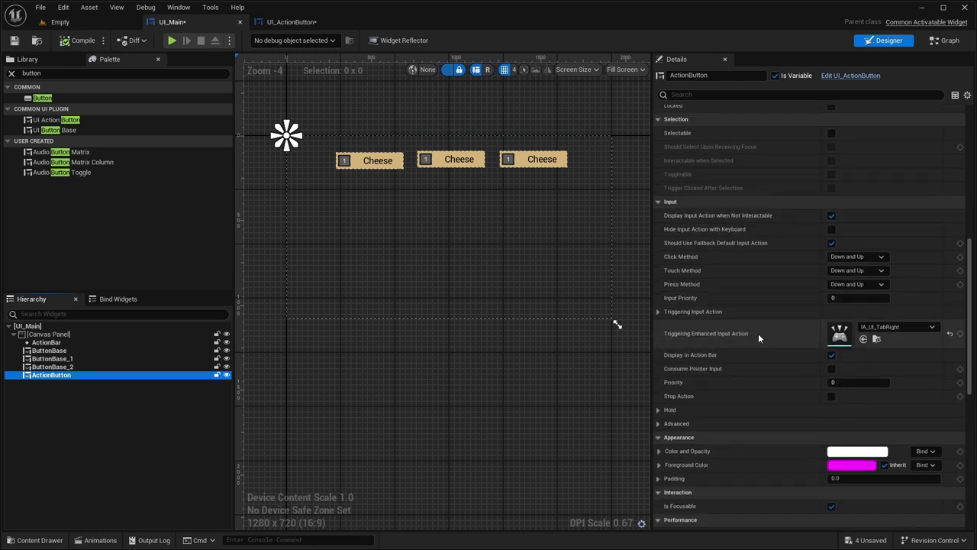
pyautogui.click(49, 350)
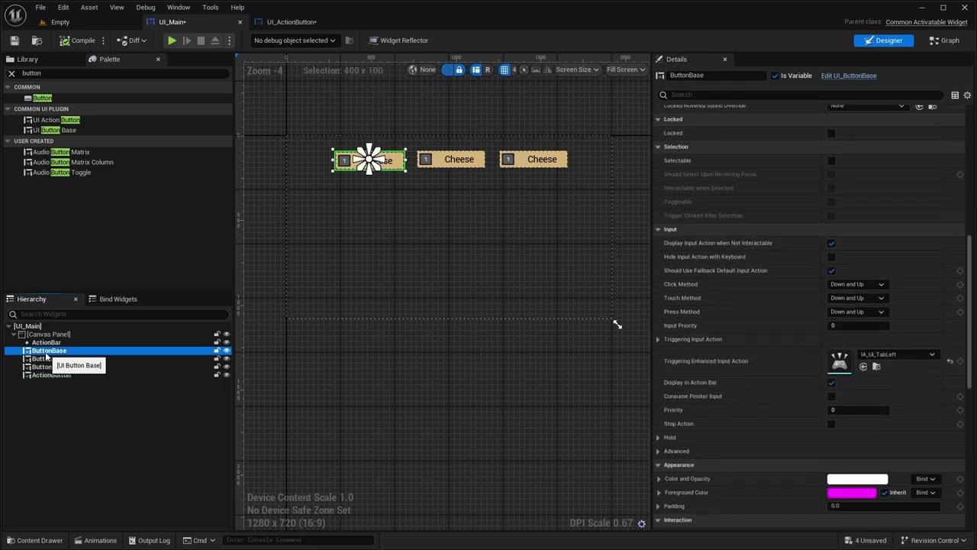
pyautogui.scroll(-2, 780, 287)
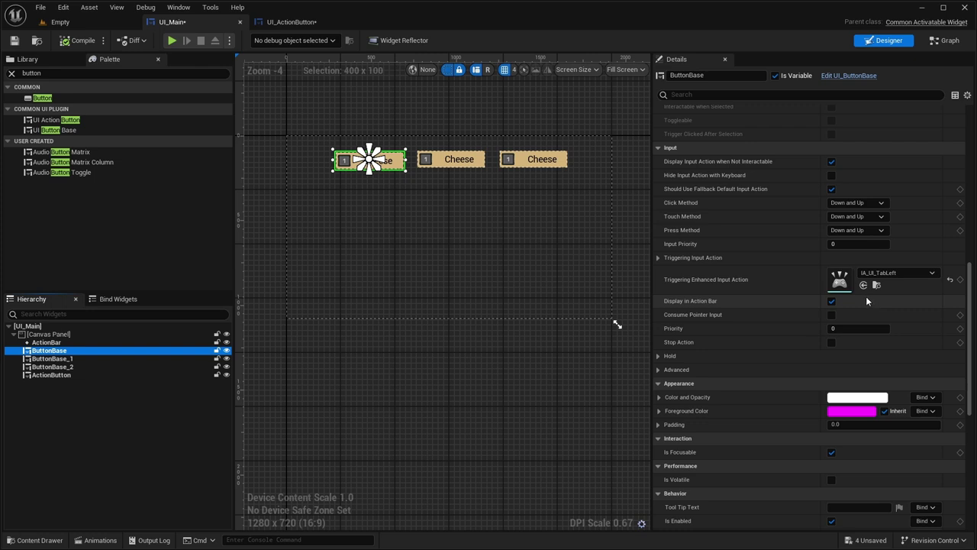
pyautogui.scroll(10, 865, 296)
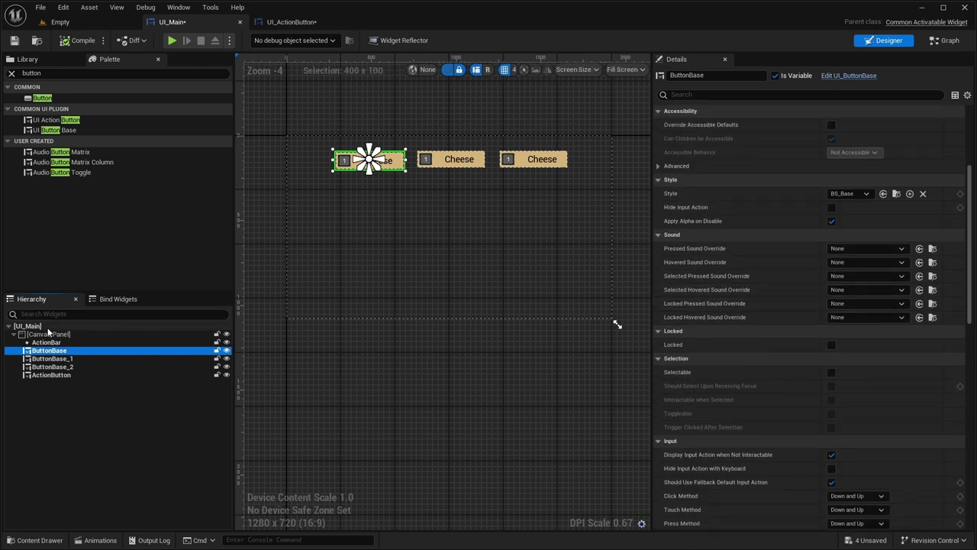
# Turn off Display in Action Bar in the Input settings of the UI_Main root widget.
pyautogui.click(45, 326)
pyautogui.scroll(5, 762, 235)
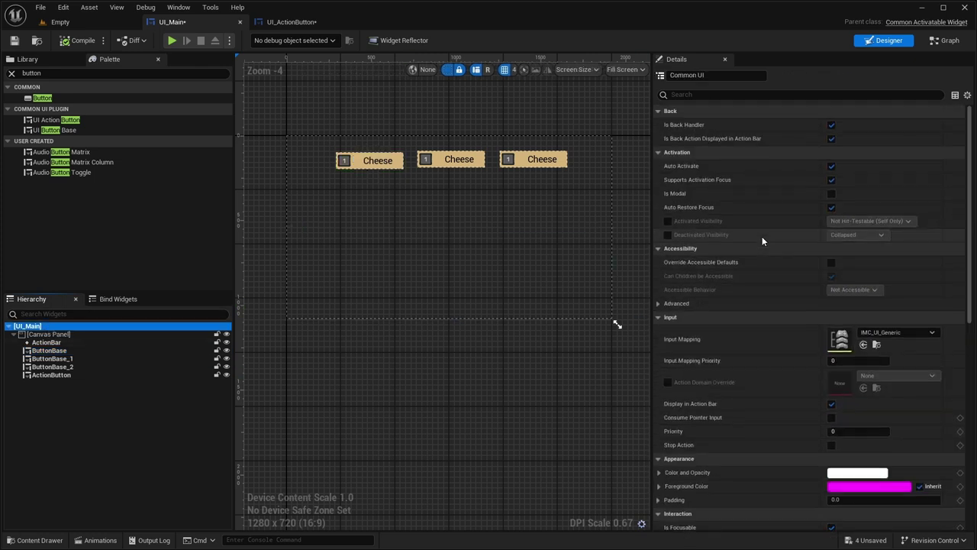
pyautogui.scroll(-2, 754, 238)
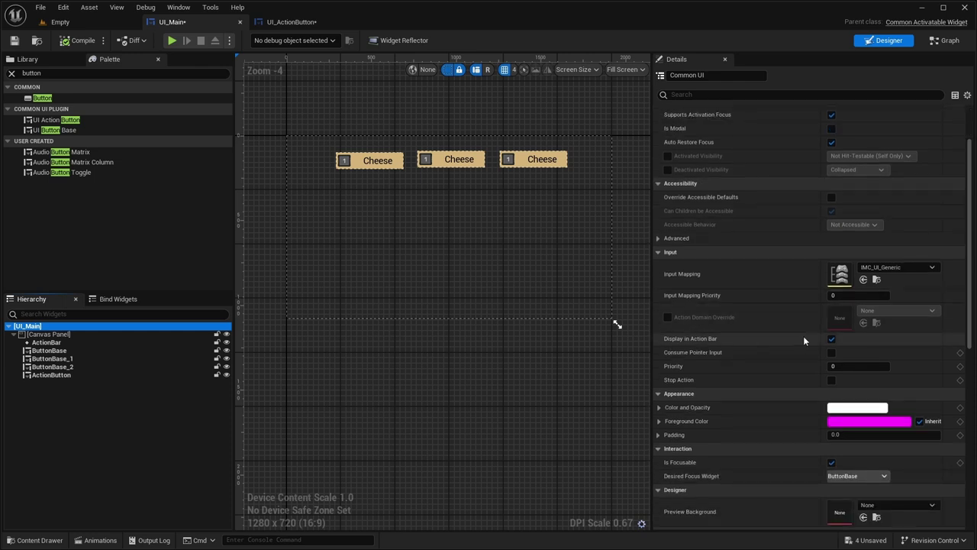
pyautogui.click(831, 339)
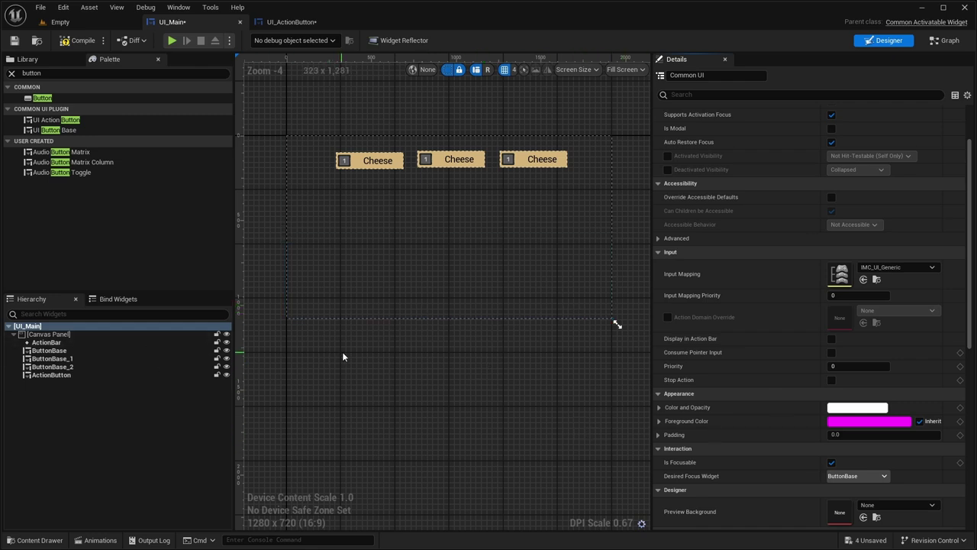
pyautogui.scroll(2, 780, 419)
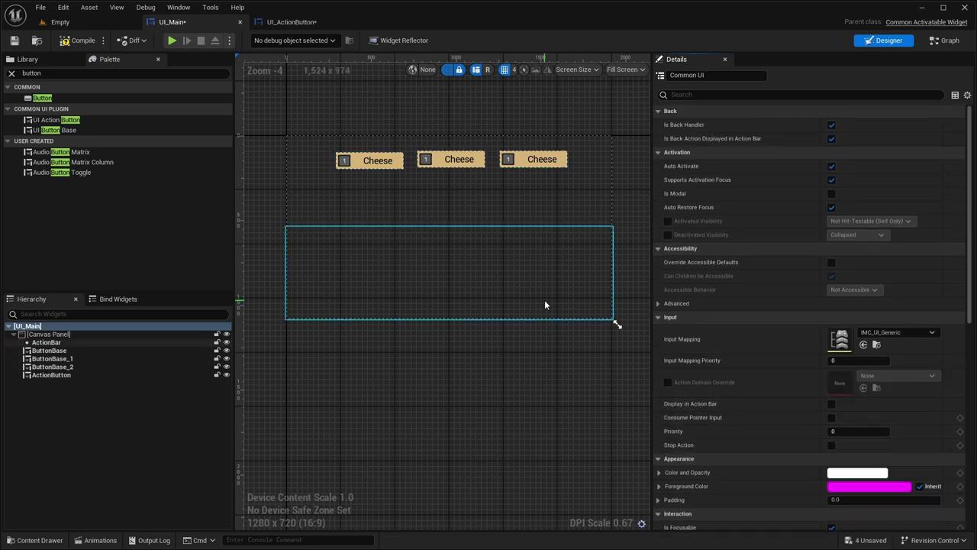
# Open UI_Main's Event Graph and bring an empty area beside the default event nodes into view.
pyautogui.click(947, 40)
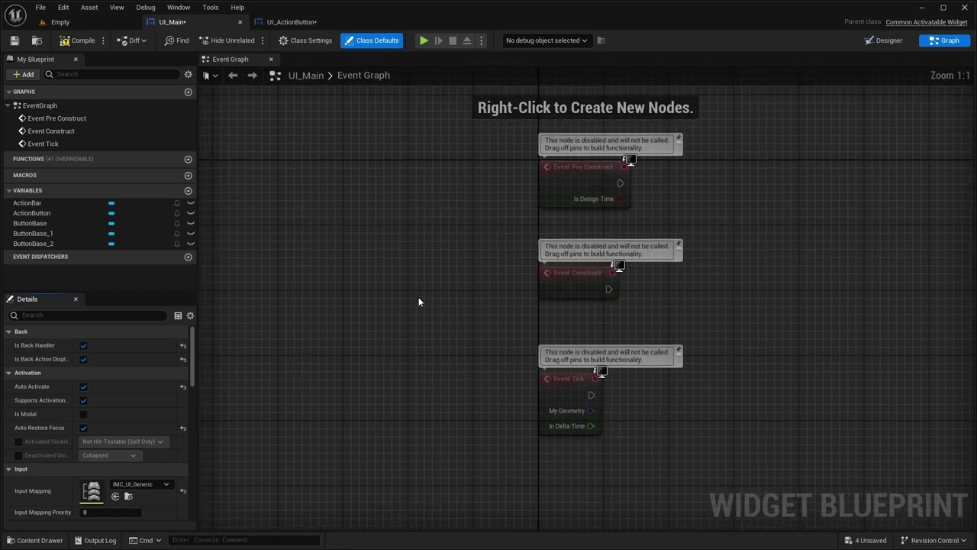
pyautogui.moveTo(380, 283); pyautogui.dragTo(403, 287, button='right')
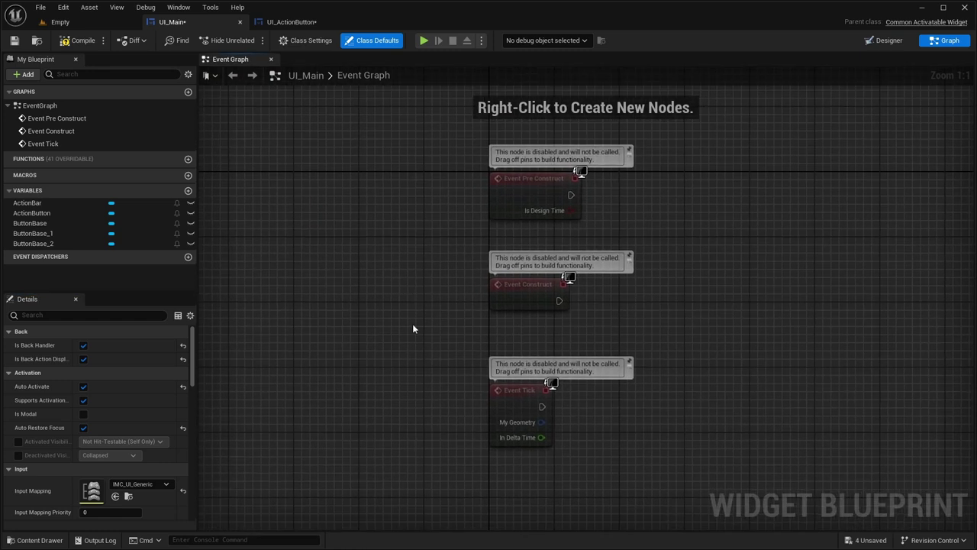